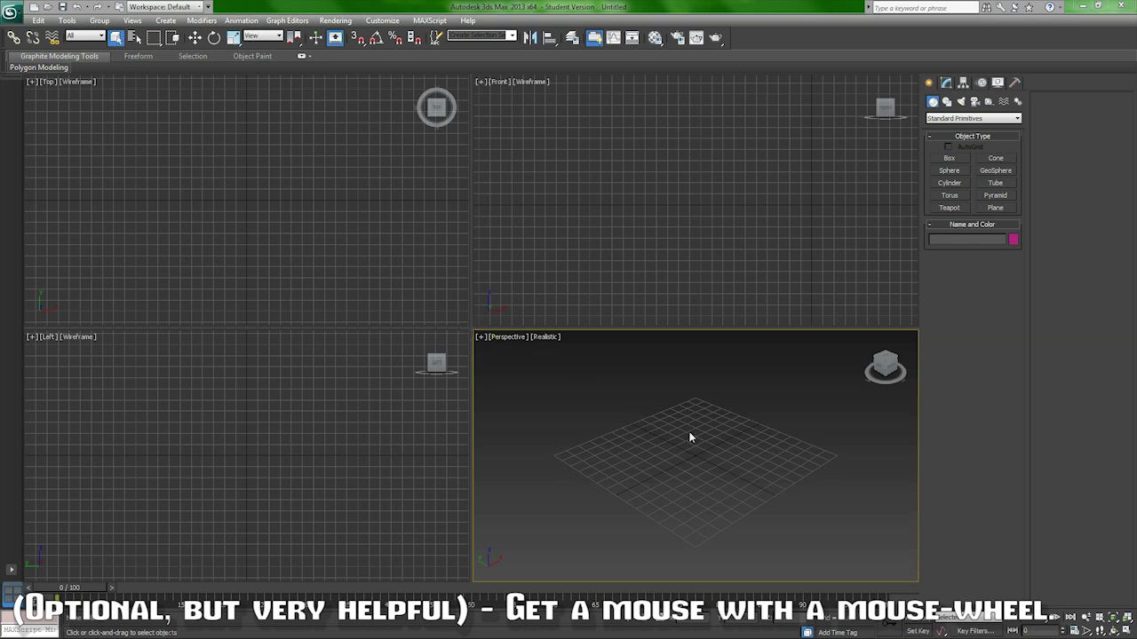
- Examine the empty Perspective view by panning, zooming and orbiting around the home grid
mouse_move(653, 430)
middle_mouse_down()
mouse_move(780, 432)
mouse_move(581, 396)
mouse_move(622, 426)
mouse_move(721, 409)
mouse_move(627, 399)
mouse_move(640, 428)
middle_mouse_up()
scroll(641, 430, "down", 5)
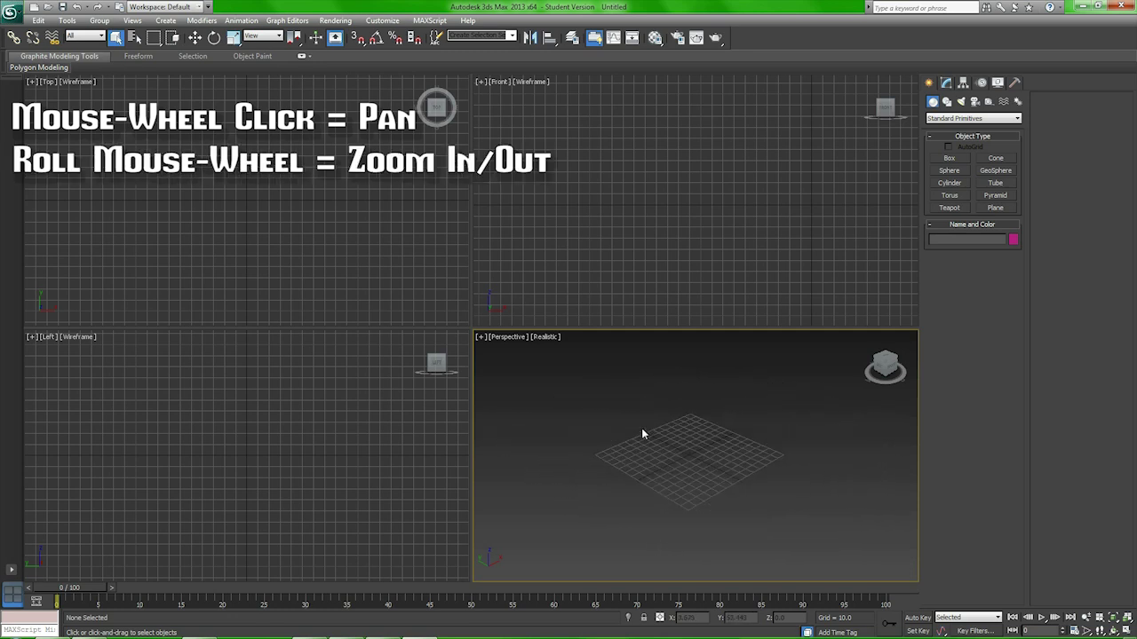
scroll(642, 430, "up", 5)
scroll(642, 430, "down", 3)
scroll(642, 431, "up", 3)
middle_click_drag(694, 432, 727, 437, "alt")
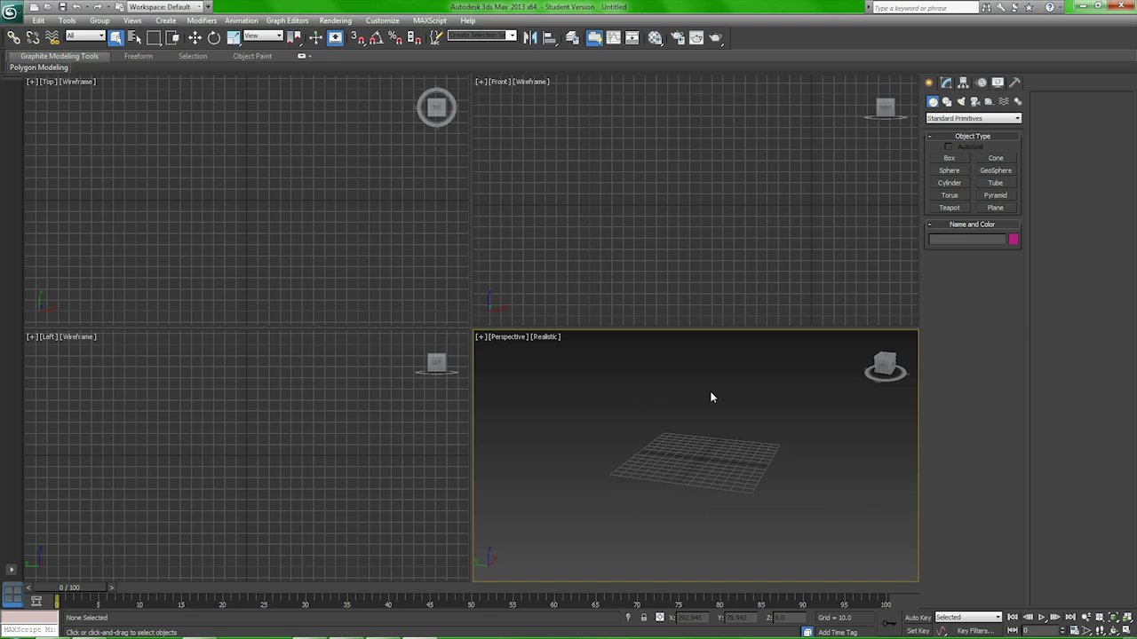
left_click_drag(884, 367, 832, 375)
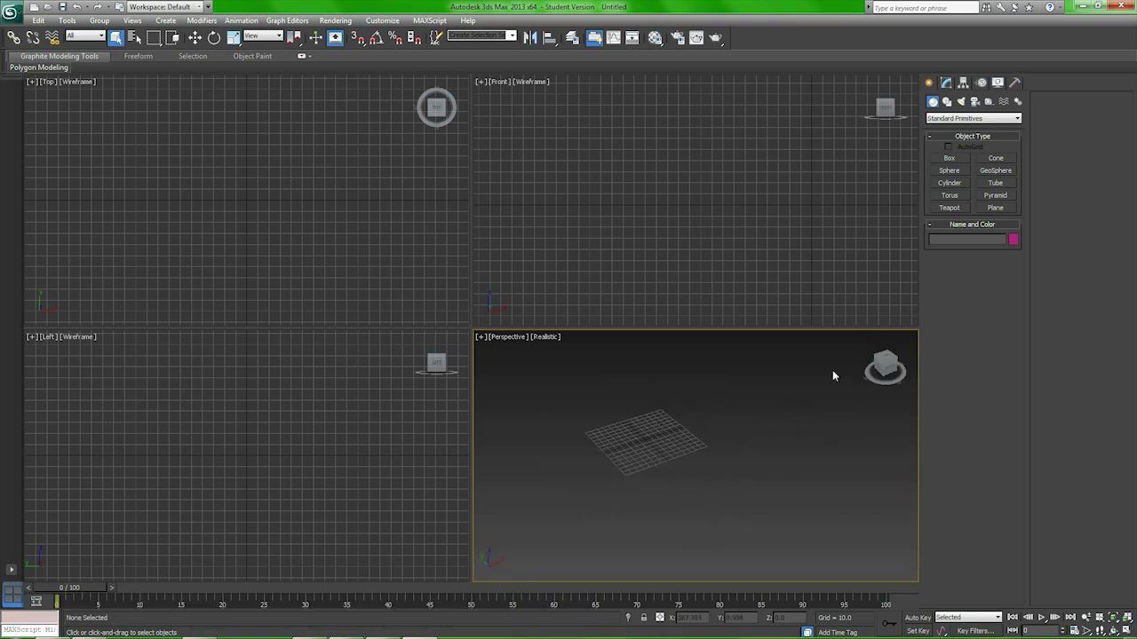
middle_click_drag(817, 409, 726, 421)
scroll(727, 421, "down", 5)
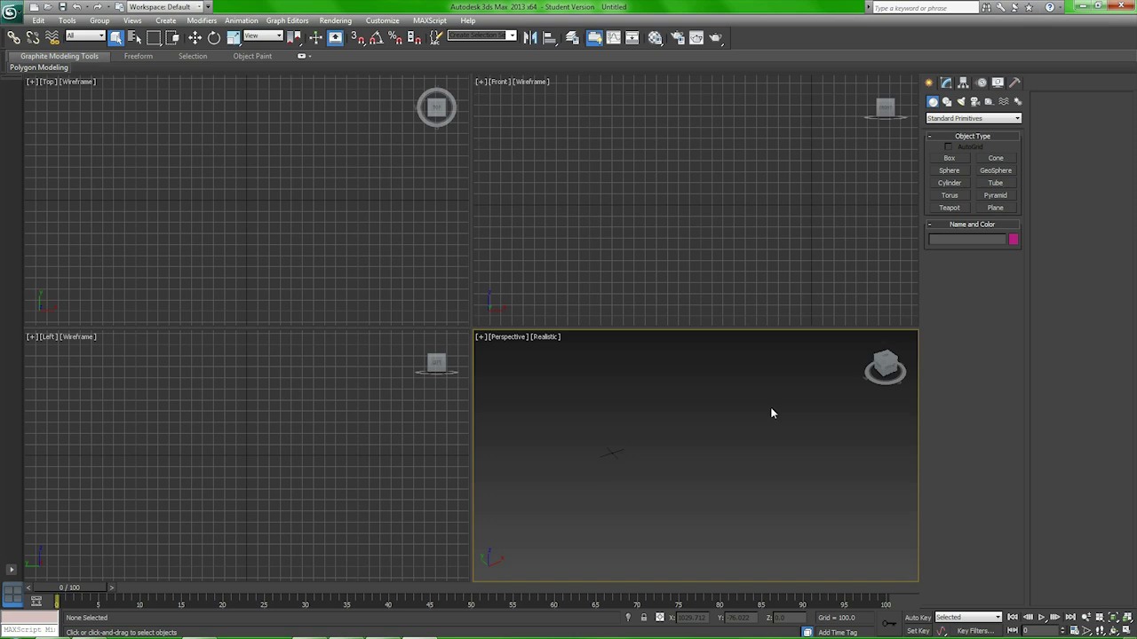
- Return the Perspective view to its home orientation and frame the grid with Zoom Extents
left_click(868, 337)
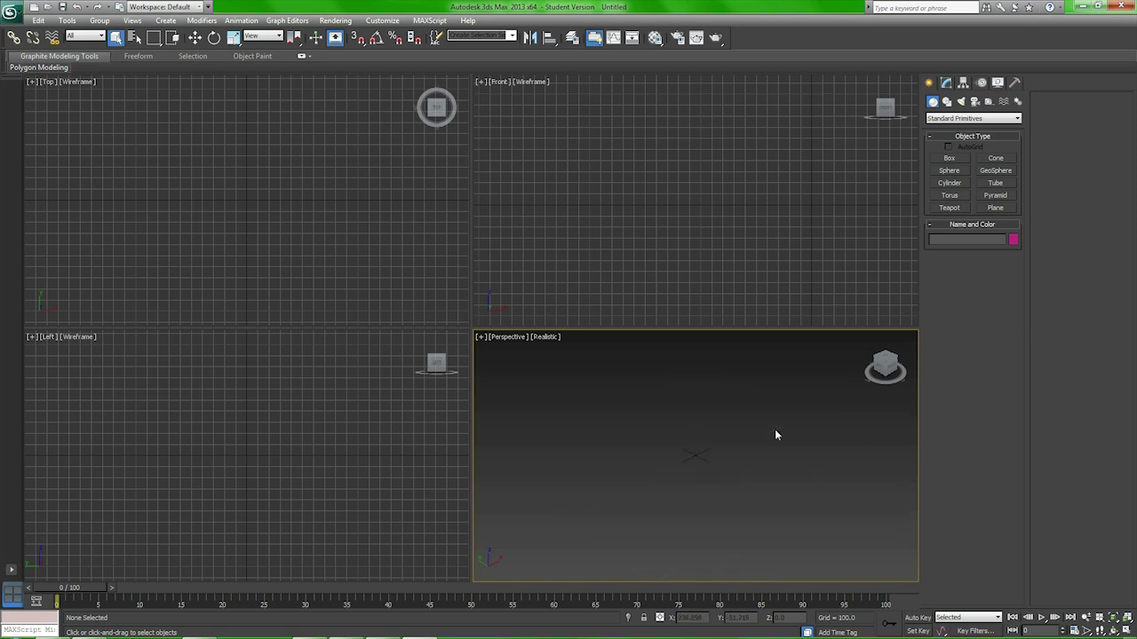
middle_click_drag(720, 410, 680, 414)
key("z")
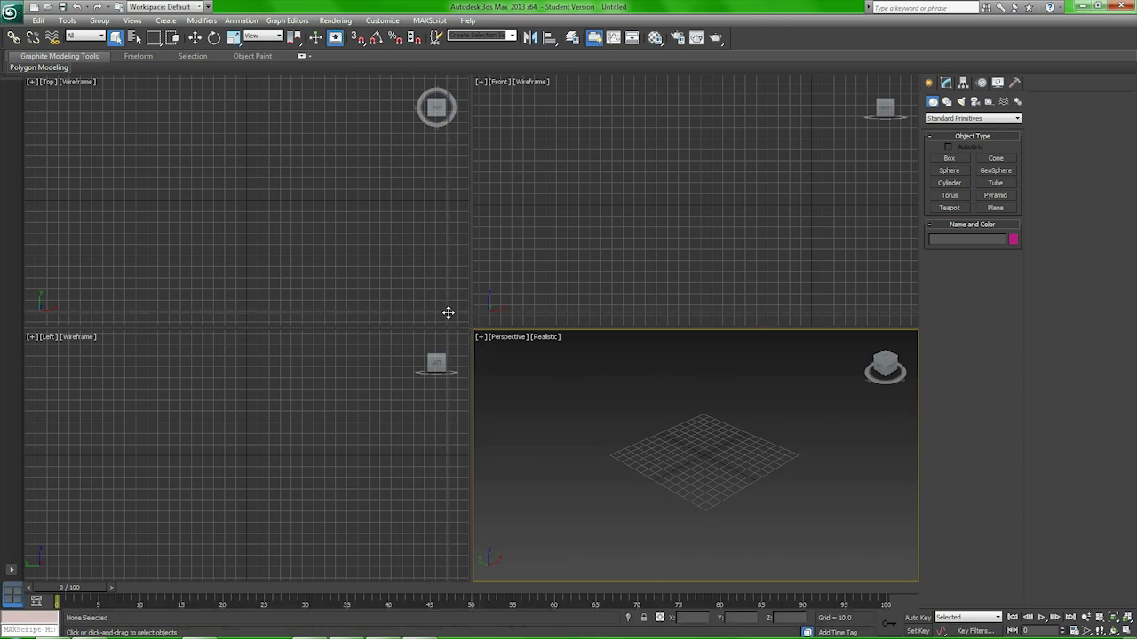
- Resize the four-viewport layout so that the Perspective view becomes the largest
left_click_drag(198, 170, 401, 293)
left_click_drag(425, 207, 382, 324)
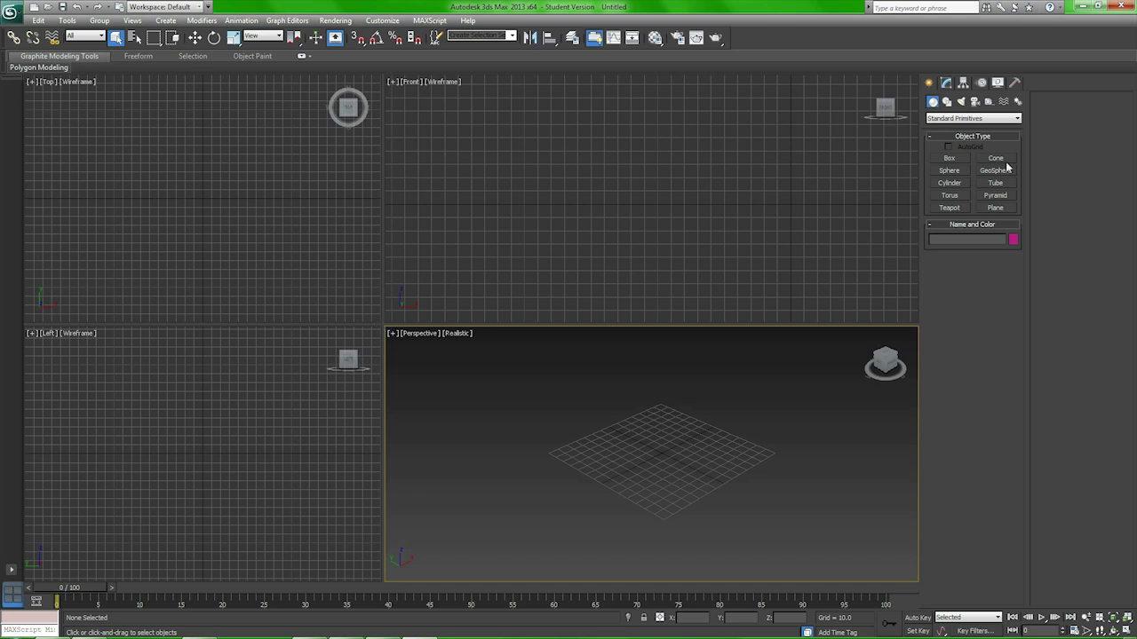
left_click_drag(385, 325, 413, 291)
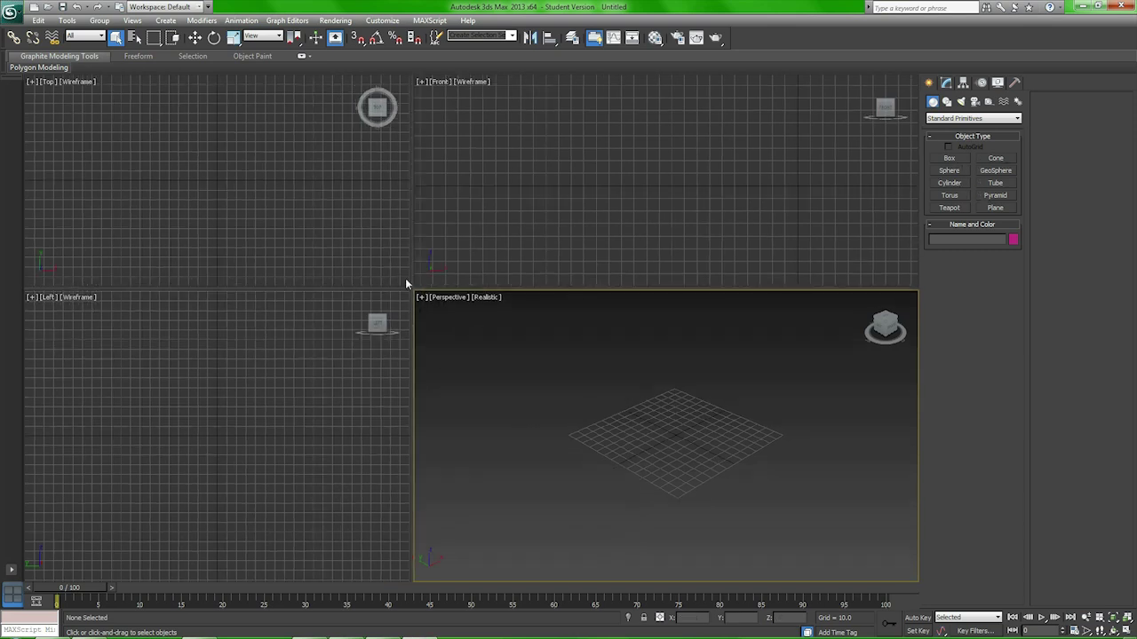
mouse_move(659, 445)
middle_mouse_down()
mouse_move(595, 480)
mouse_move(695, 453)
mouse_move(669, 461)
mouse_move(655, 450)
middle_mouse_up()
scroll(576, 433, "down", 3)
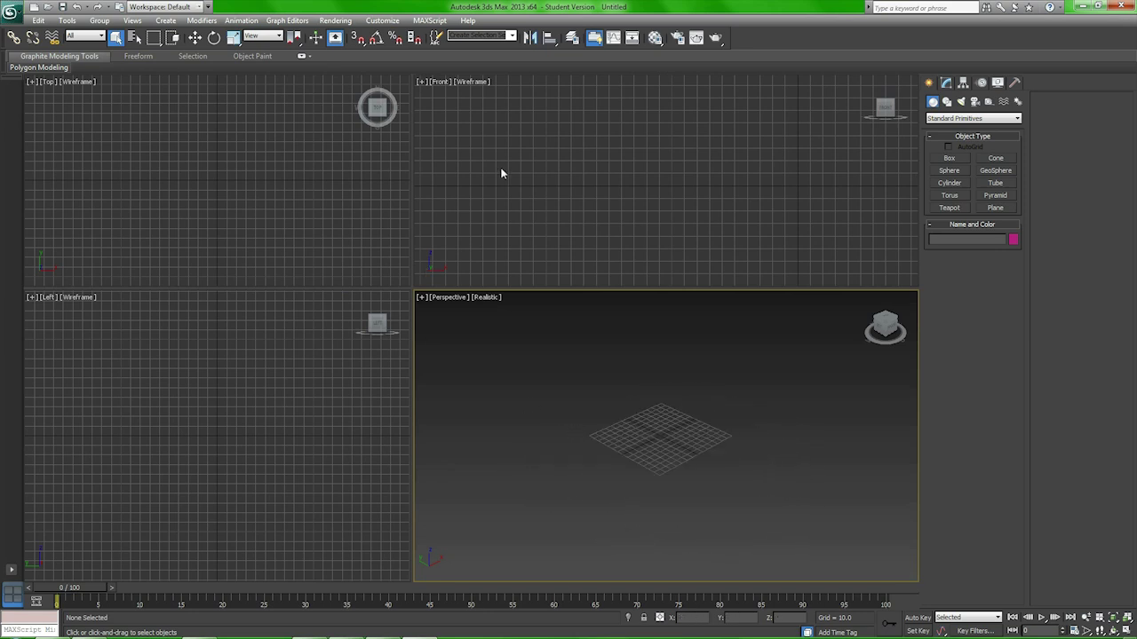
- Create a box over the grid in the Perspective view, about 222 long, 234 wide and 189 high
left_click(552, 164)
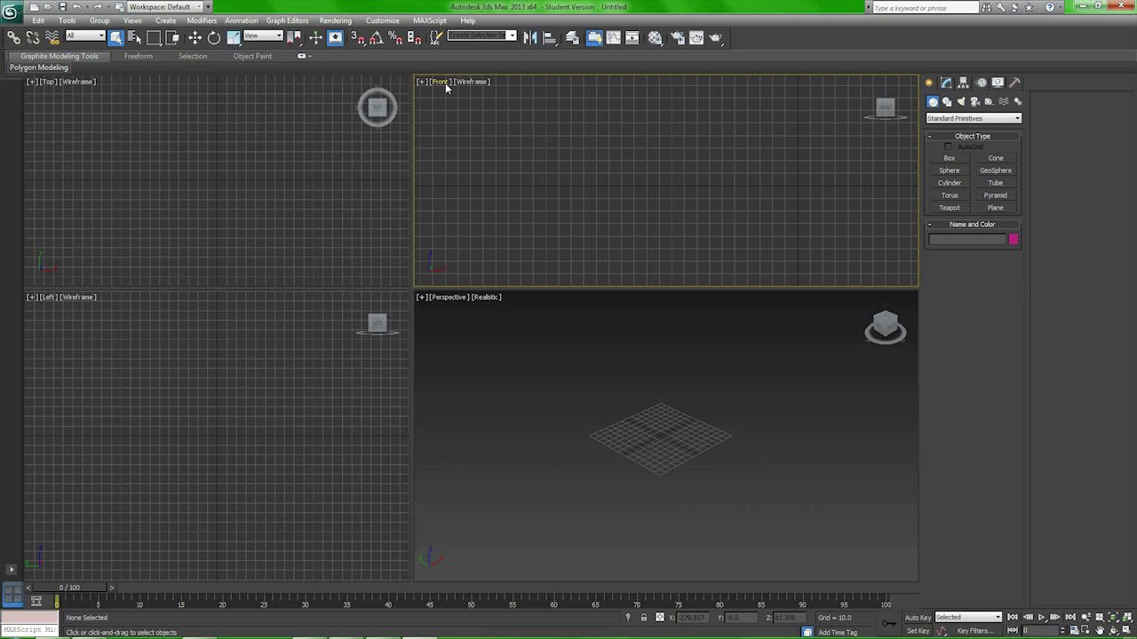
left_click(660, 437)
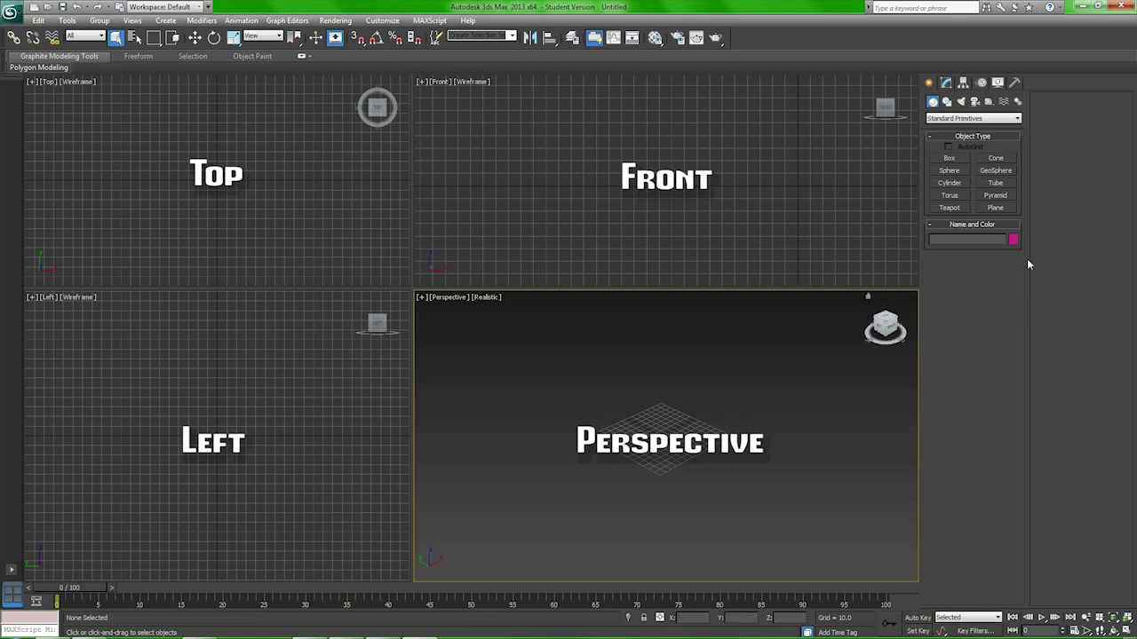
left_click(958, 158)
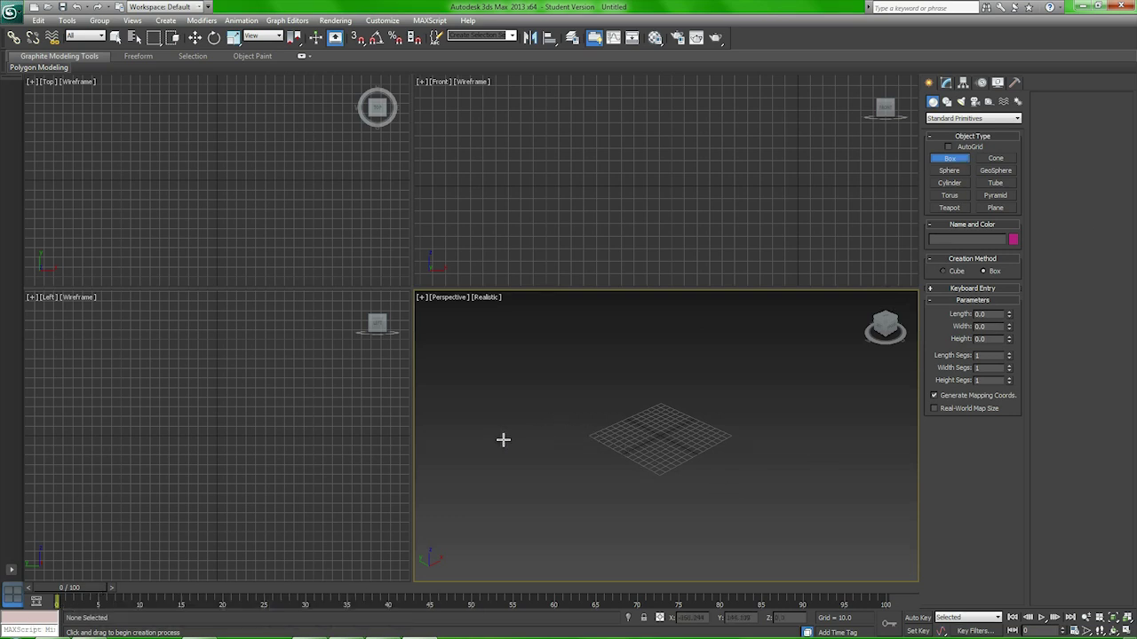
left_click_drag(586, 435, 818, 430)
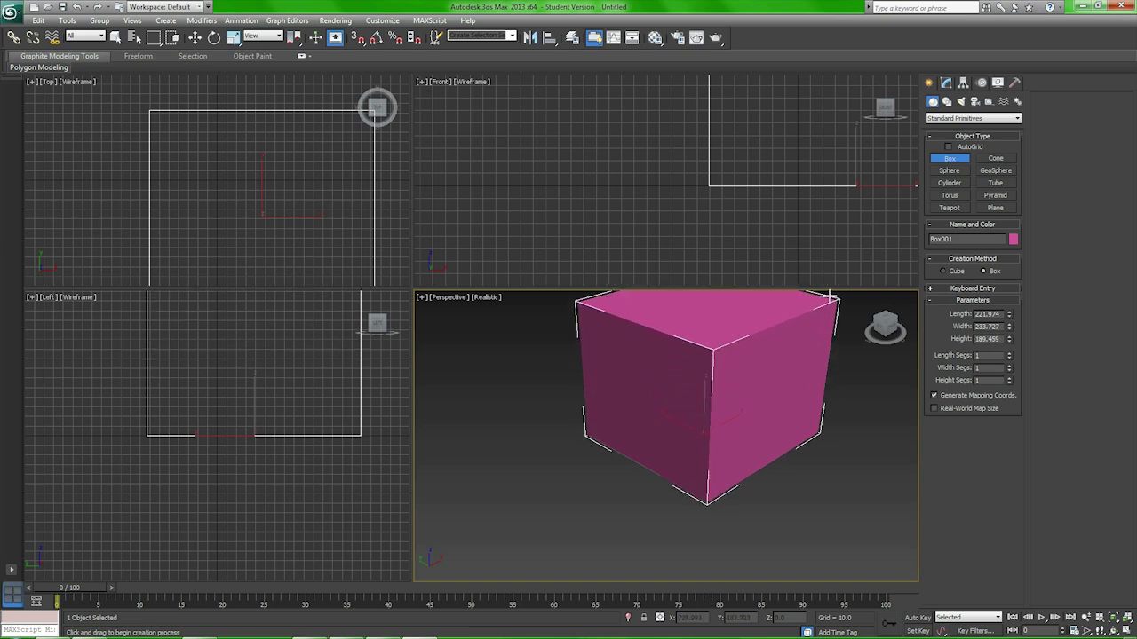
- Examine the whole box in the Top, Front, Left and Perspective views
middle_click_drag(830, 305, 675, 418)
scroll(571, 210, "up", 2)
middle_click_drag(571, 210, 529, 248)
scroll(528, 249, "down", 3)
middle_click_drag(604, 198, 575, 222)
mouse_move(317, 199)
middle_mouse_down()
mouse_move(325, 169)
mouse_move(325, 186)
middle_mouse_up()
scroll(325, 169, "down", 3)
middle_click(249, 376)
scroll(217, 426, "down", 3)
middle_click_drag(248, 407, 255, 438)
middle_click_drag(317, 225, 267, 246)
middle_click_drag(803, 195, 785, 178)
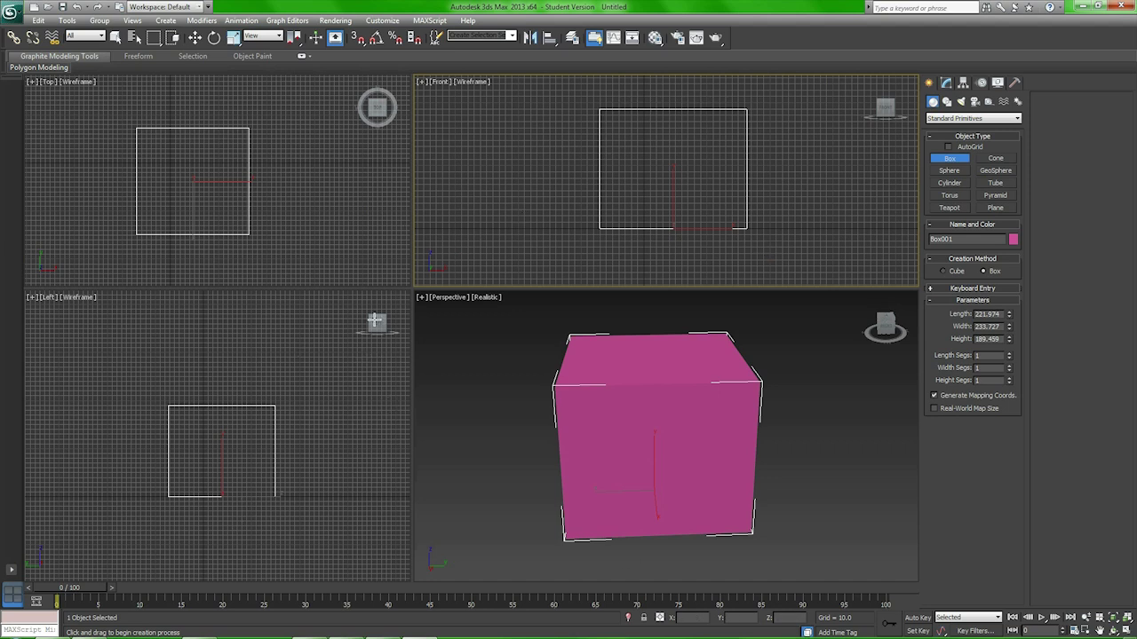
middle_click_drag(532, 438, 557, 429)
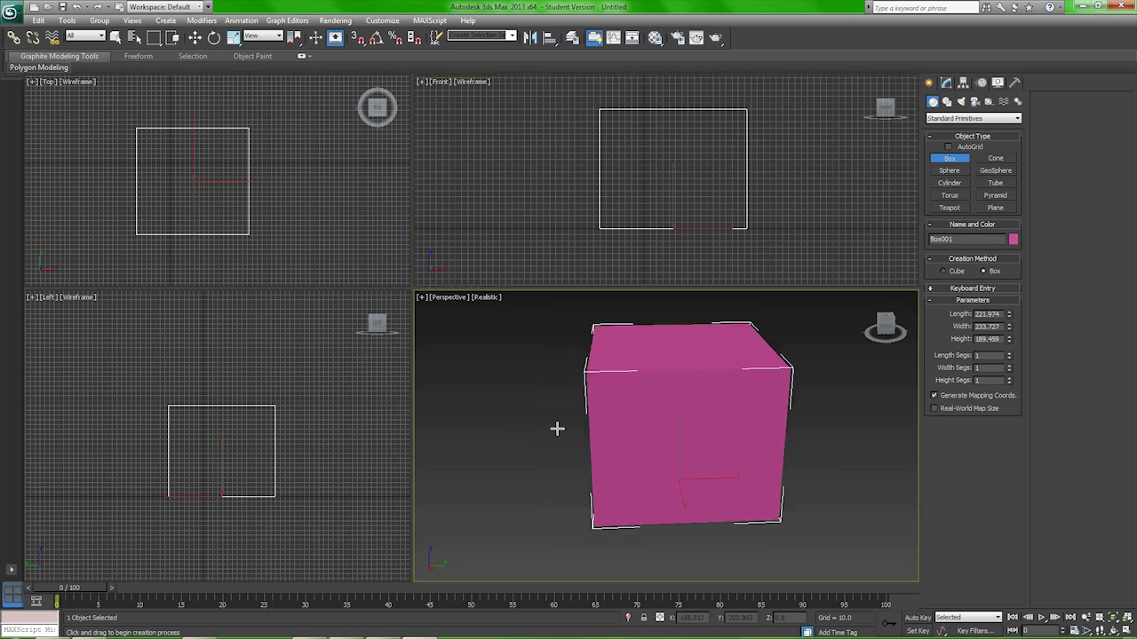
middle_click_drag(636, 409, 700, 456, "alt")
scroll(698, 398, "down", 3)
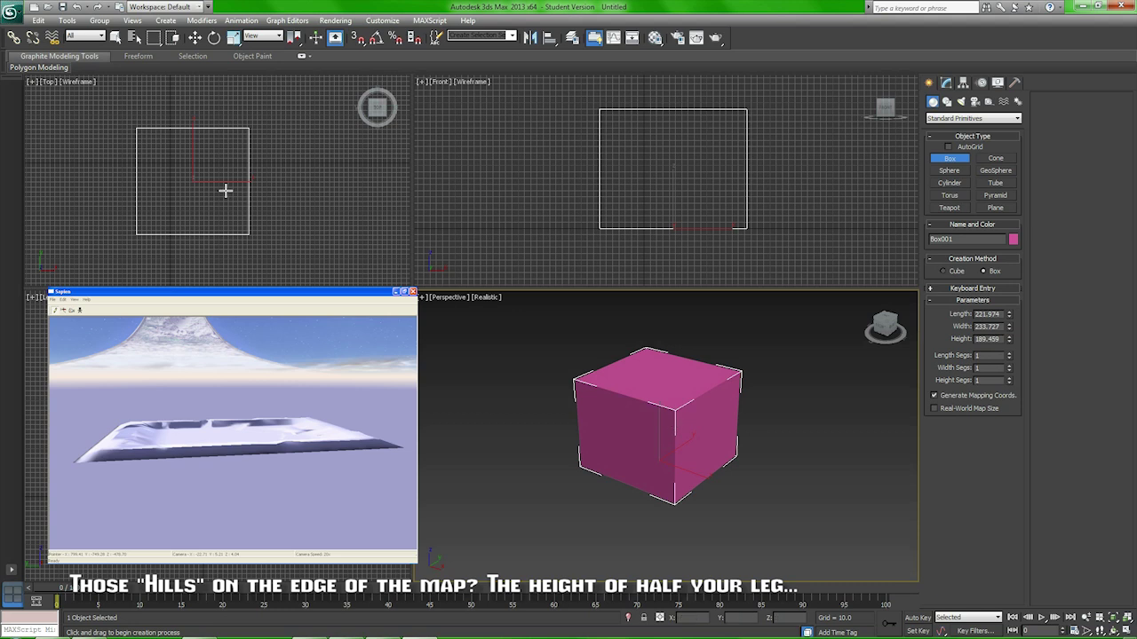
- Start merging tutorial.max from the Halo Custom Edition folder data\levels\test\tutorial\models into the scene
left_click(11, 14)
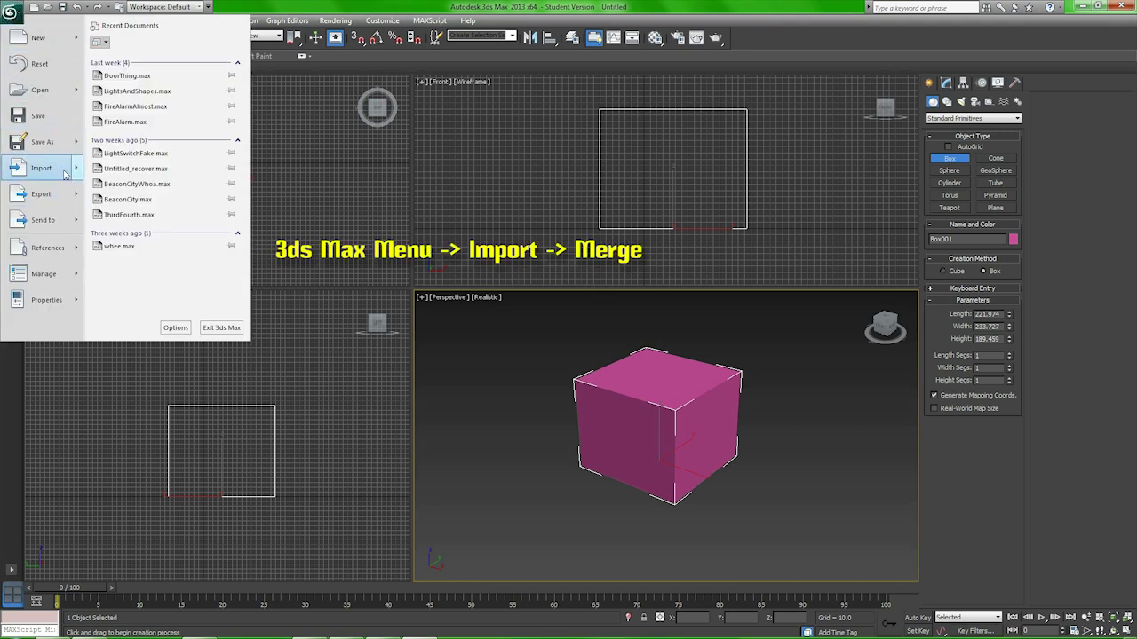
mouse_move(76, 173)
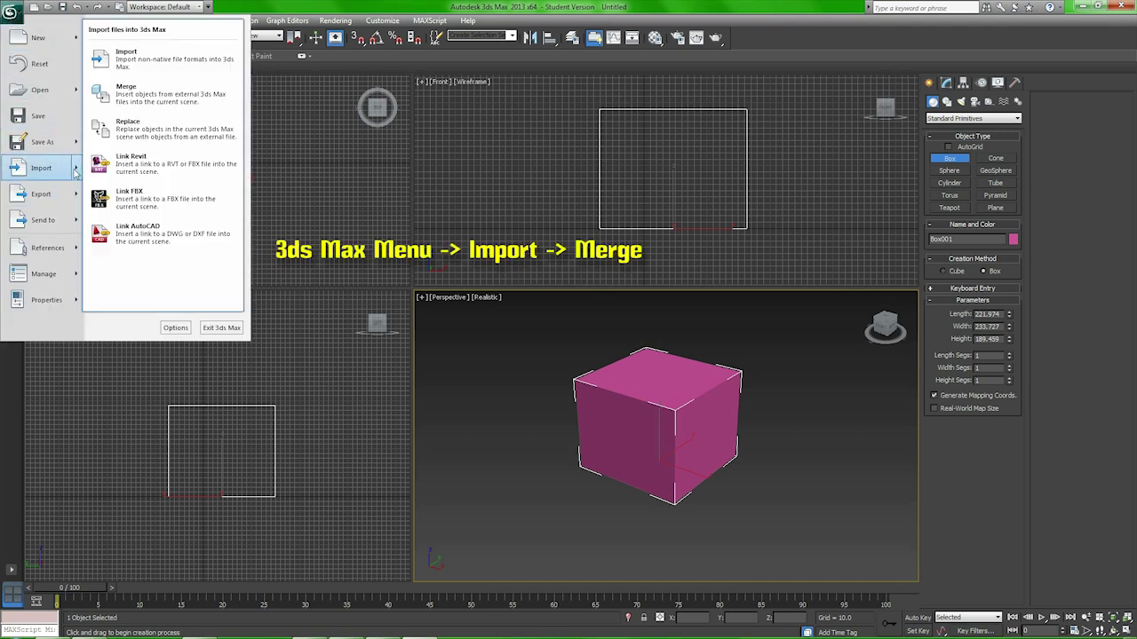
left_click(159, 103)
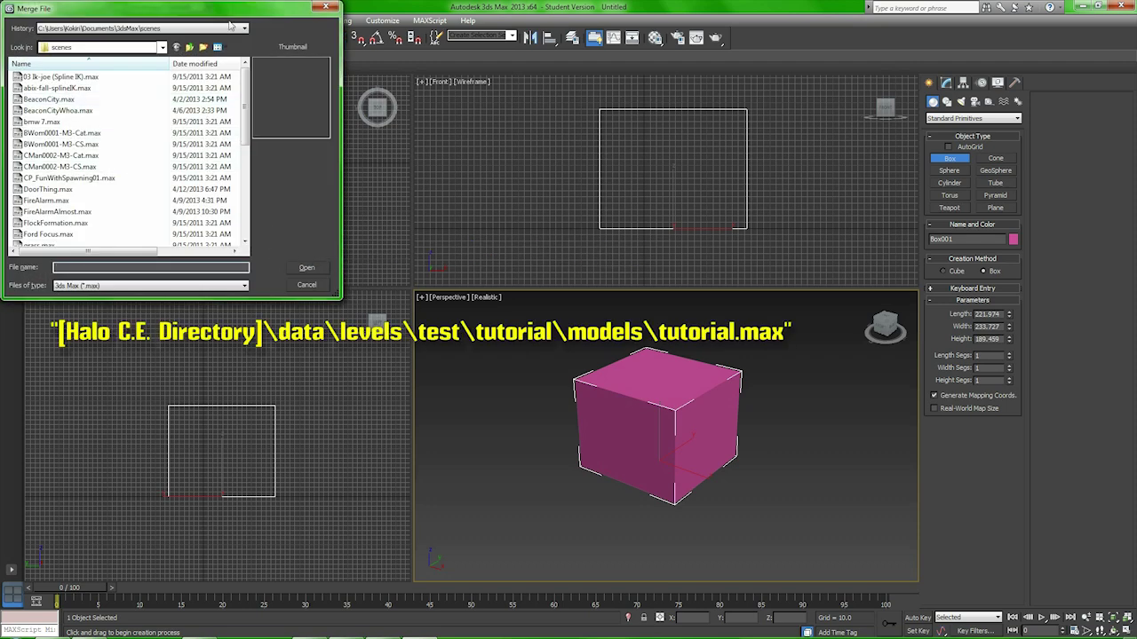
left_click(234, 31)
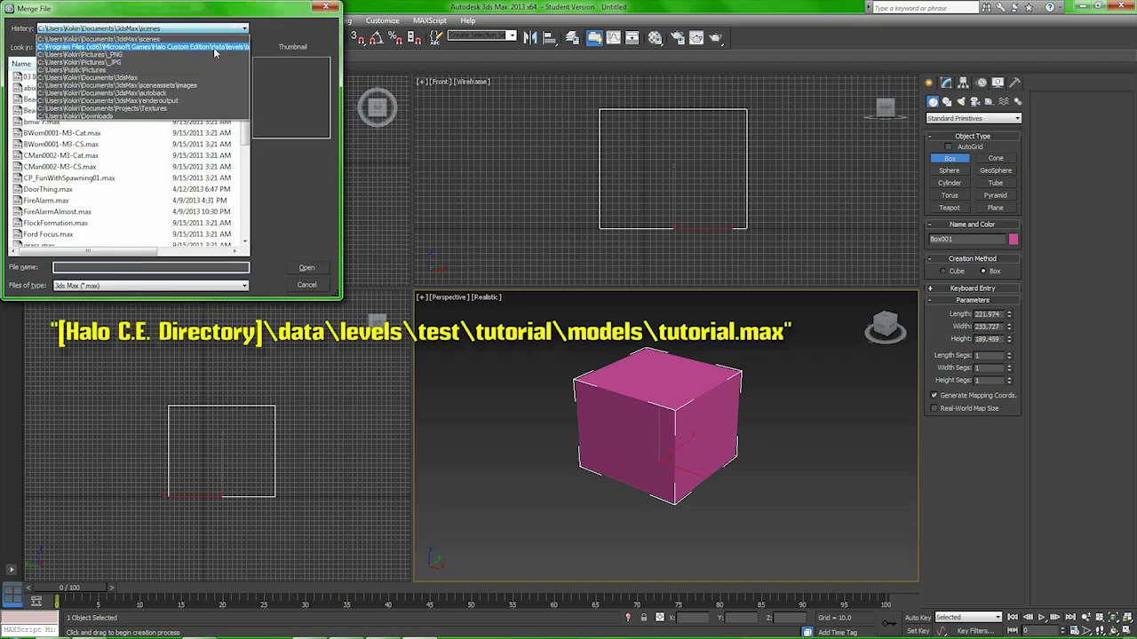
left_click(217, 50)
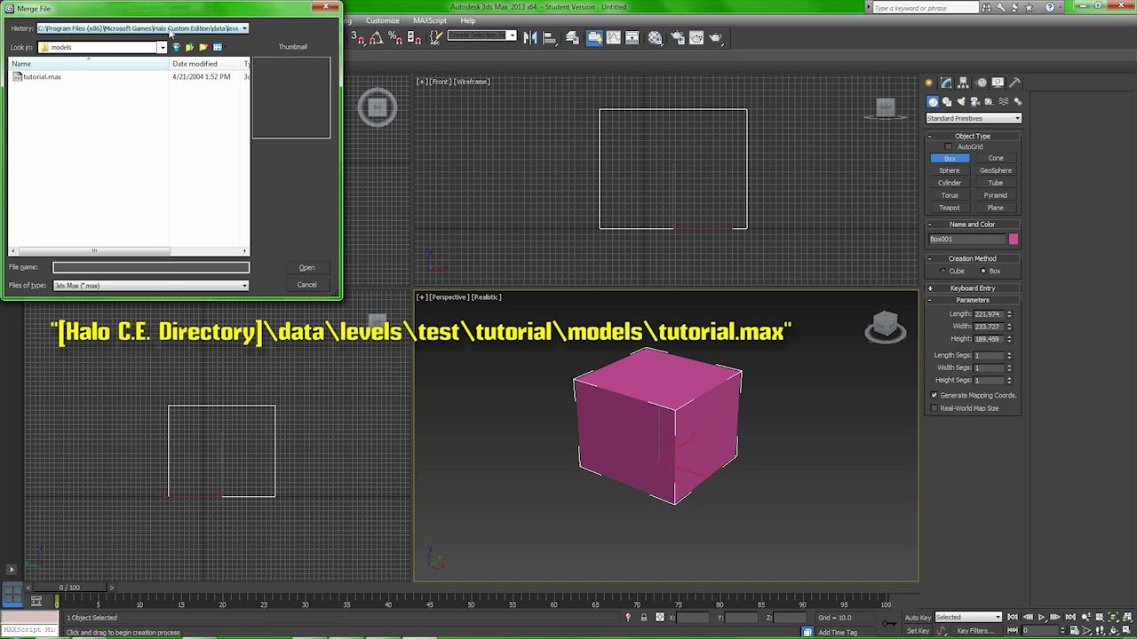
left_click_drag(343, 57, 550, 56)
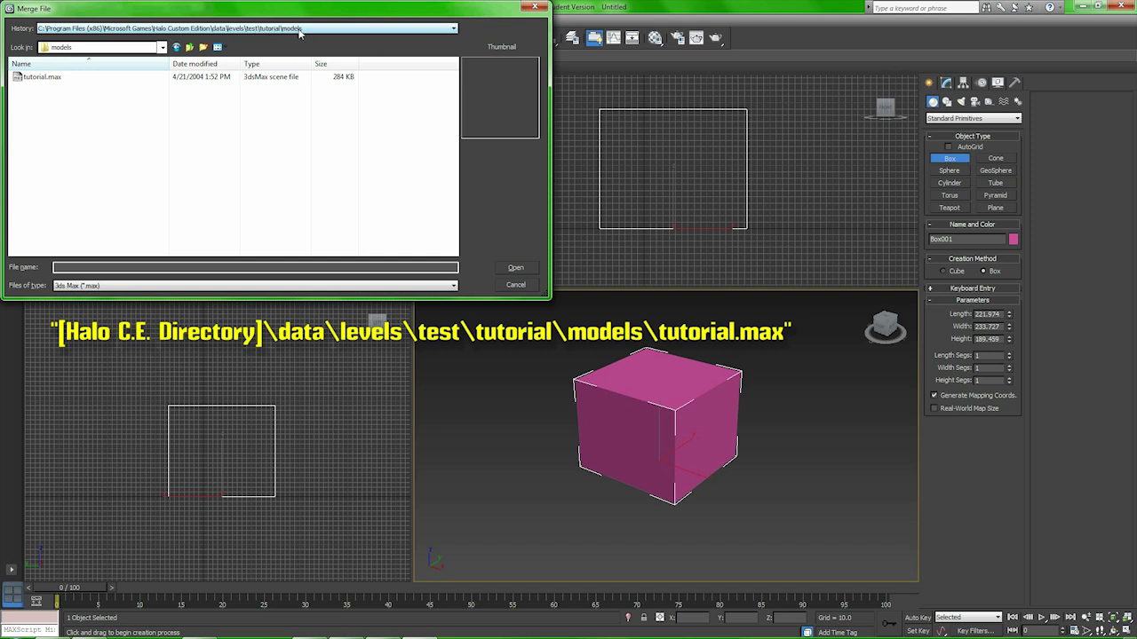
left_click(31, 78)
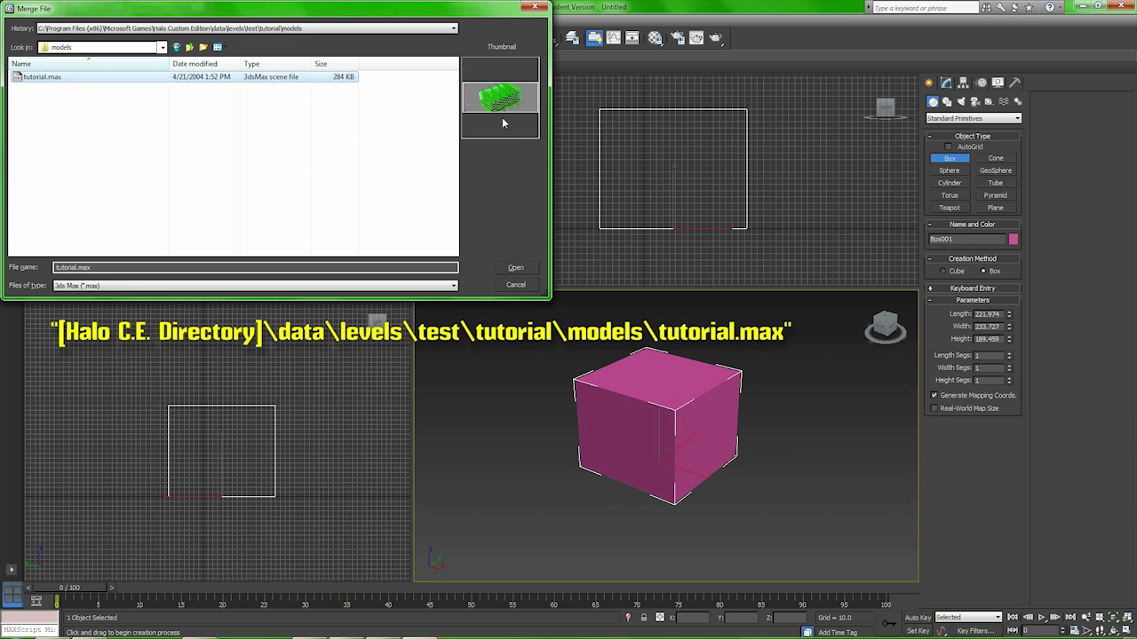
double_click(146, 83)
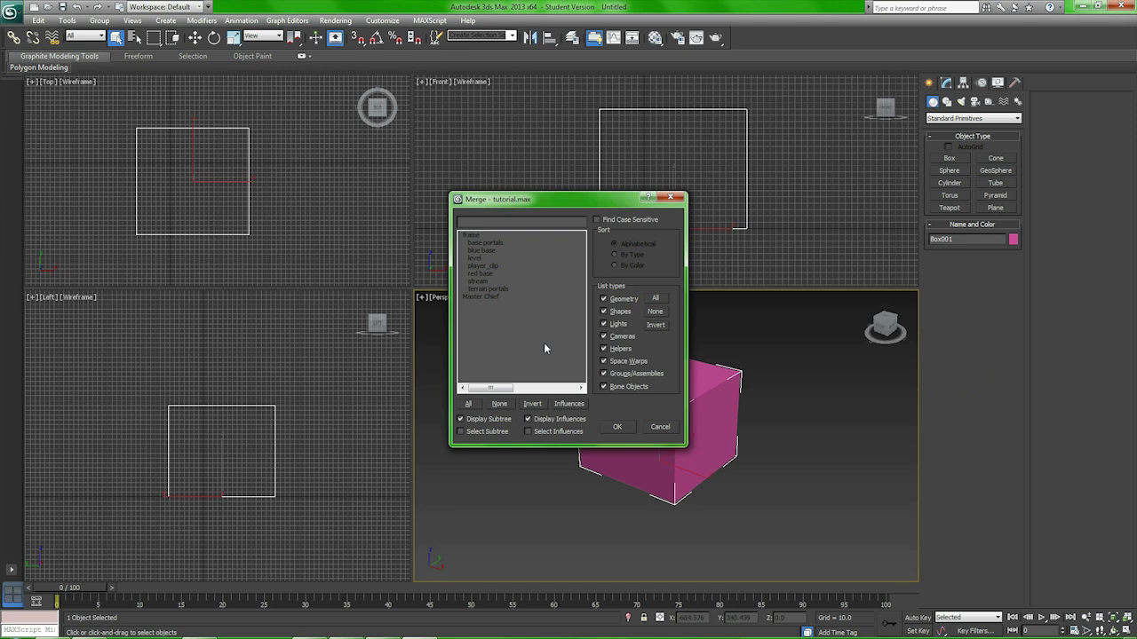
- Merge only the Master Chief object from tutorial.max and accept the obsolete file notice
left_click(503, 236)
left_click(504, 243)
left_click(504, 258)
left_click(503, 251)
left_click(503, 265)
left_click(499, 274)
left_click(496, 281)
left_click(496, 288)
left_click(495, 297)
left_click(616, 430)
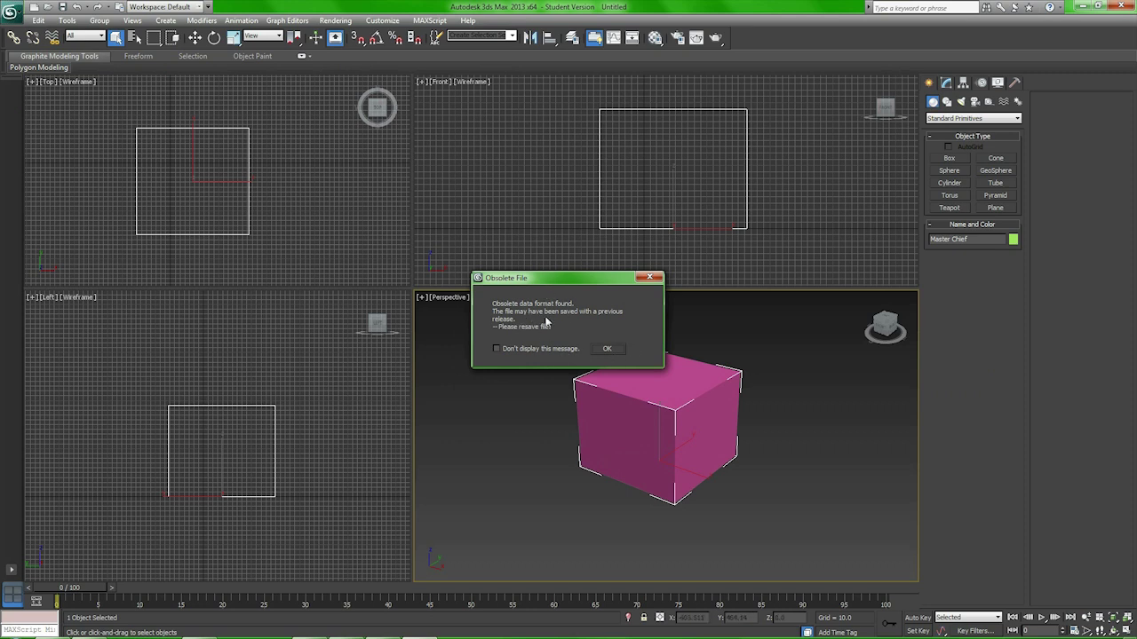
left_click(606, 348)
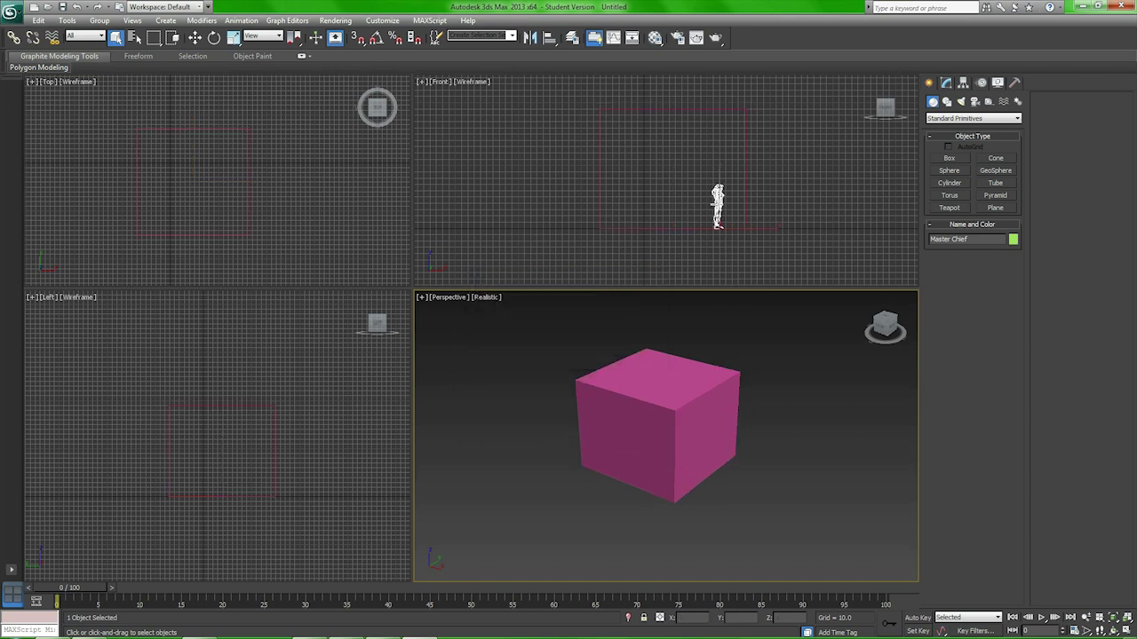
- Move the Master Chief model along the X axis in the Front view to about X 42.8, near the box's middle
left_click(723, 202)
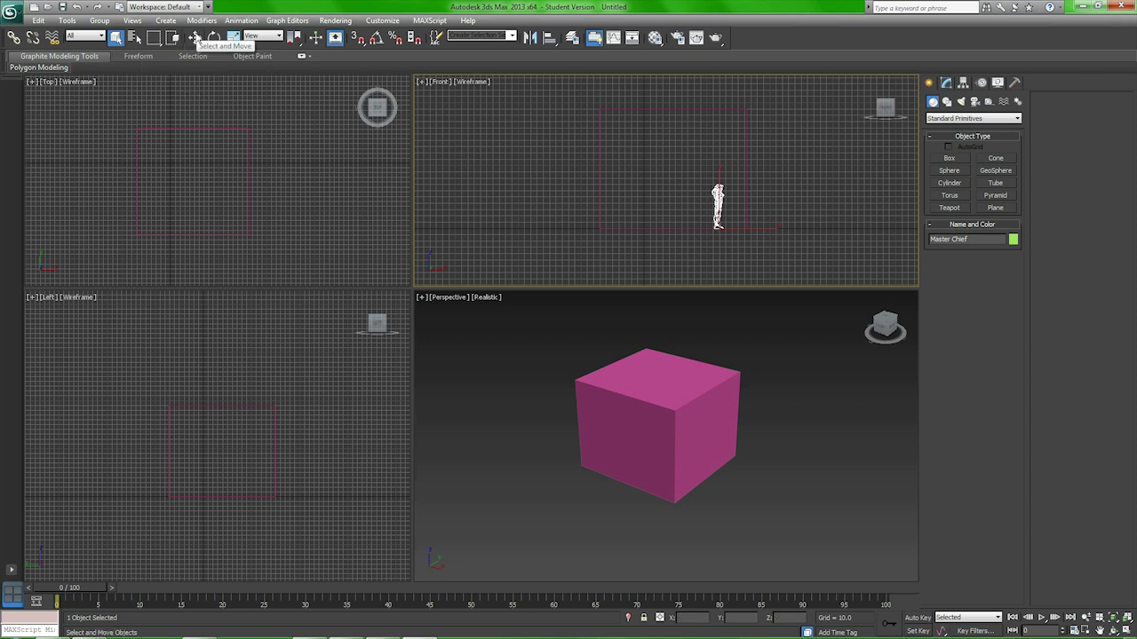
left_click(195, 39)
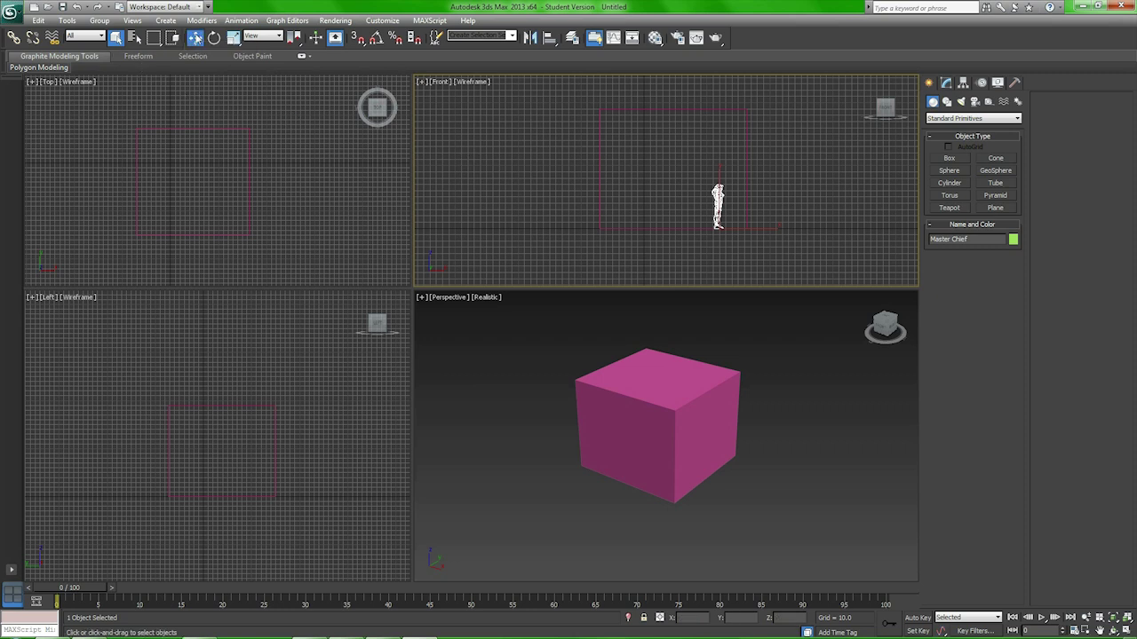
left_click_drag(769, 229, 721, 228)
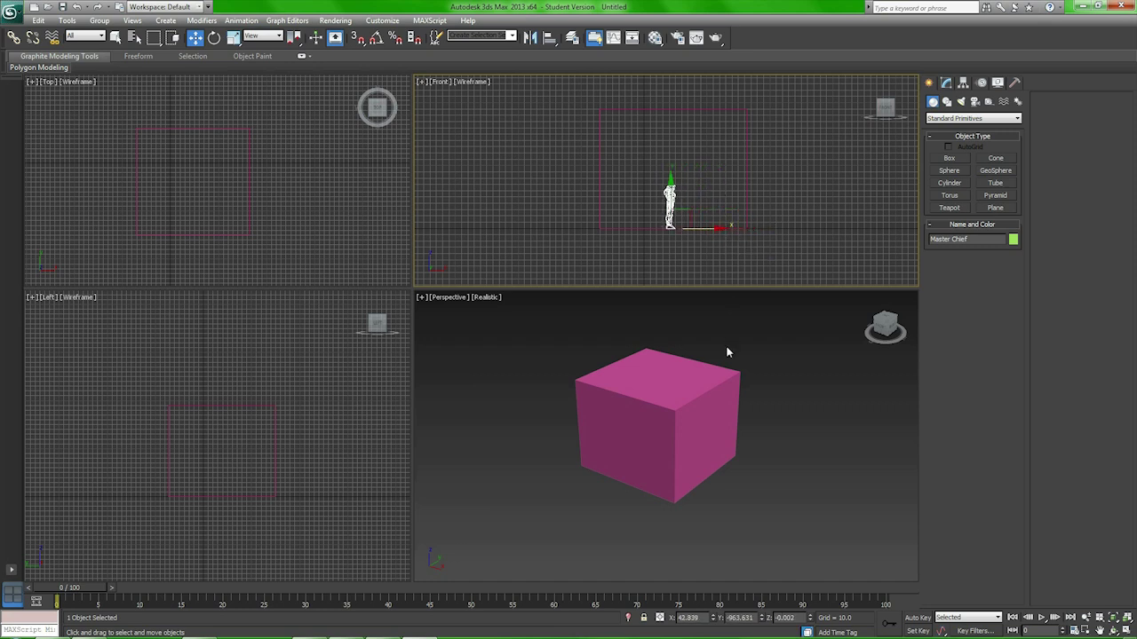
- Move the Master Chief model along the Y axis in the Perspective view to about Y -220, just beside the box
scroll(715, 457, "down", 5)
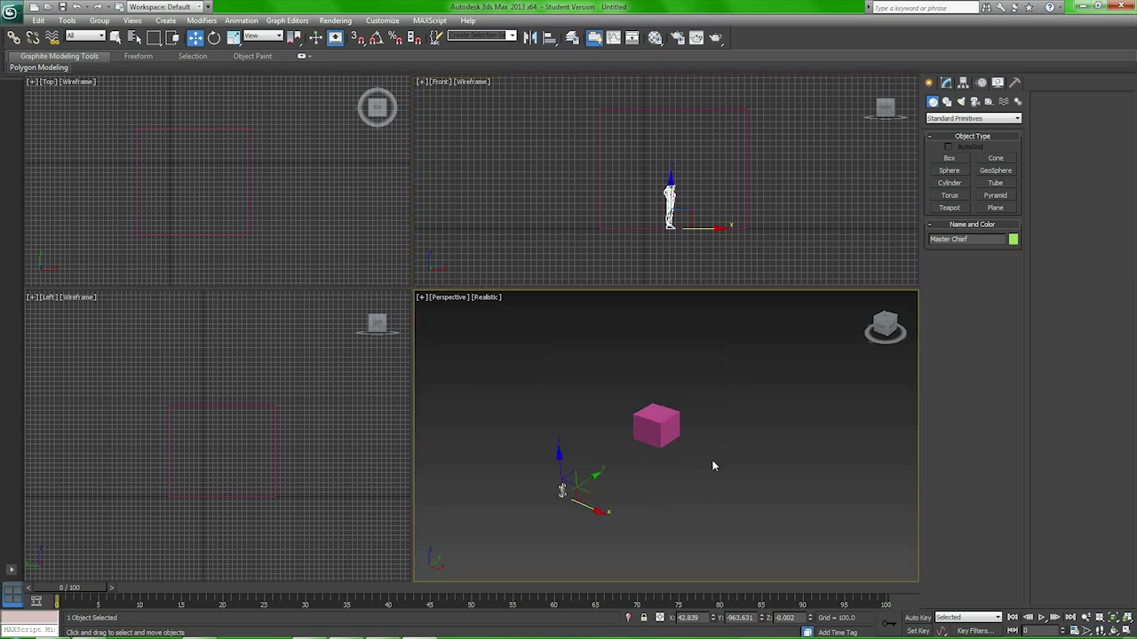
scroll(712, 465, "up", 2)
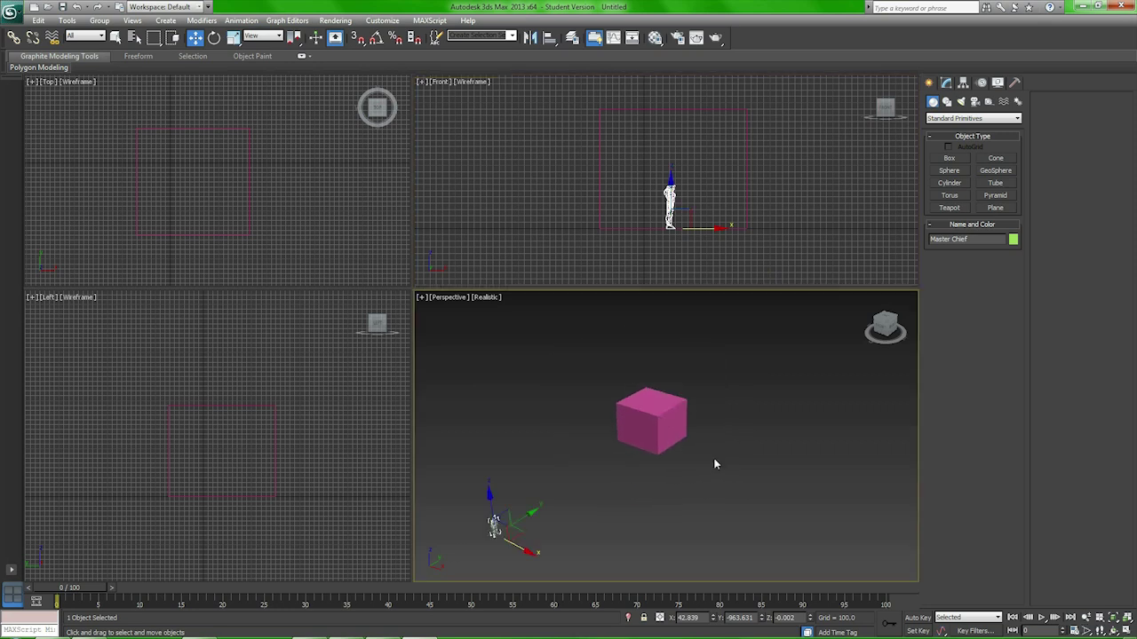
key("z")
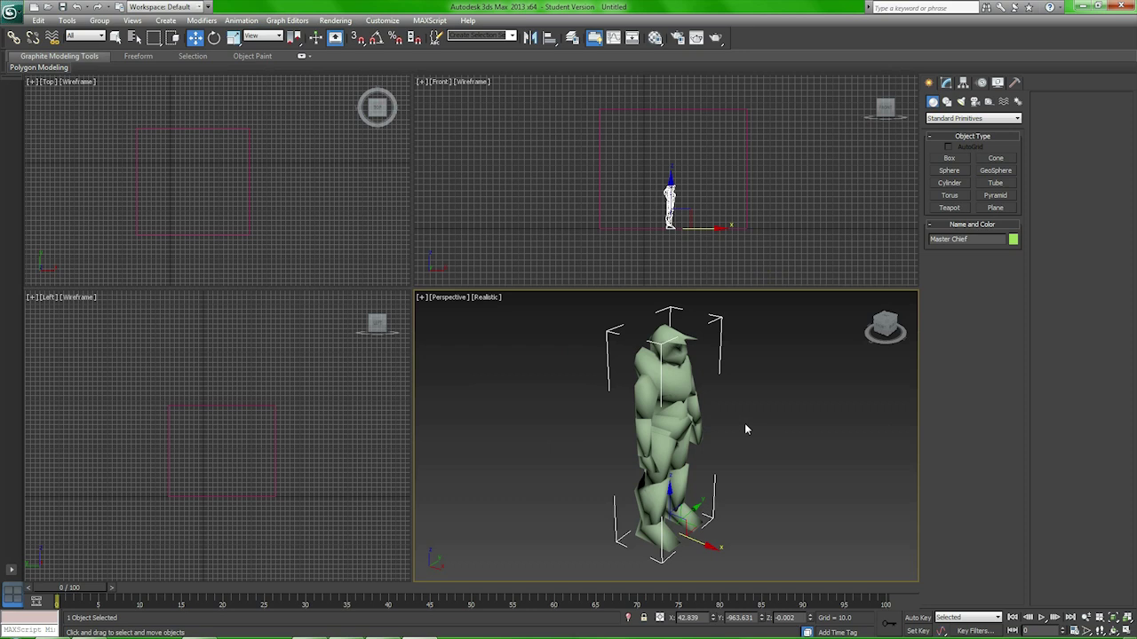
middle_click_drag(743, 426, 688, 486, "alt")
scroll(743, 456, "down", 10)
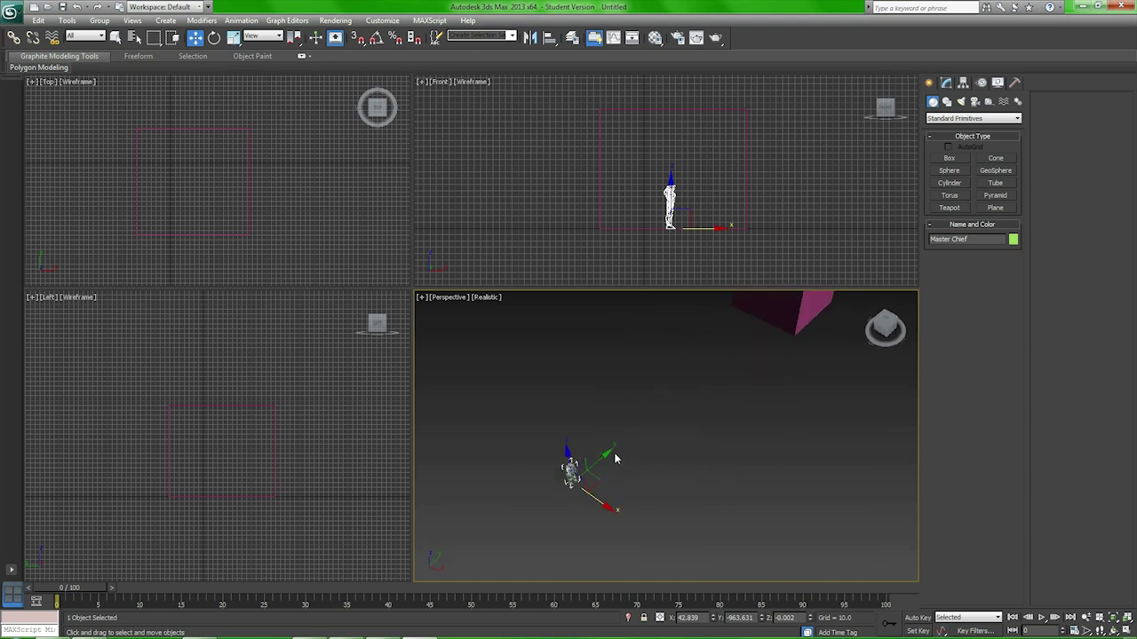
middle_click_drag(624, 452, 590, 458, "alt")
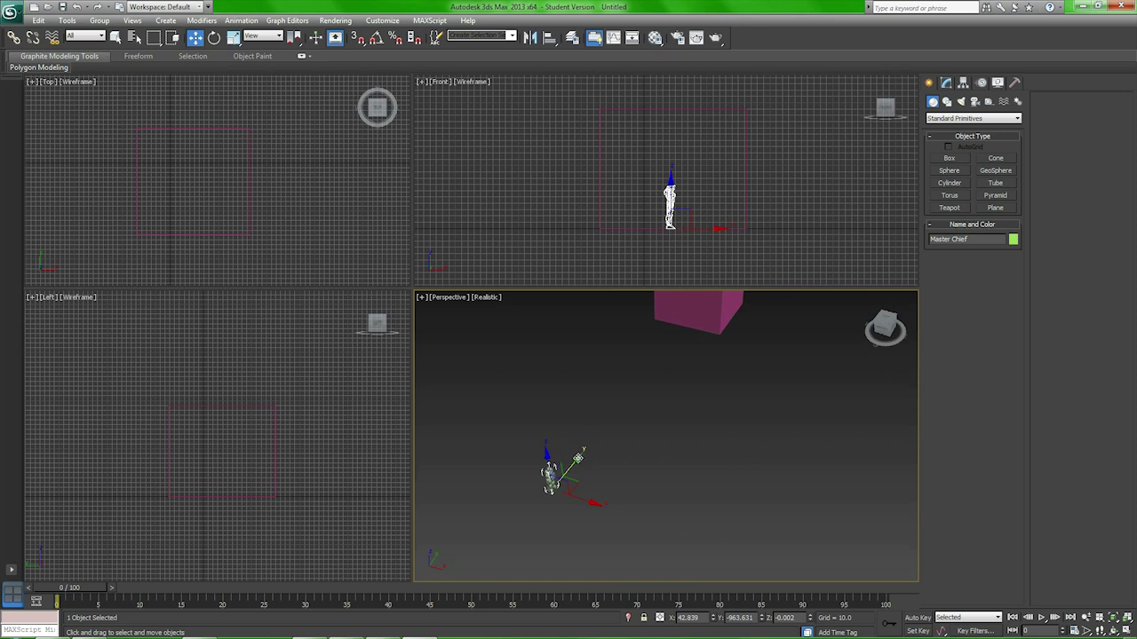
left_click_drag(577, 459, 754, 325)
middle_click_drag(754, 342, 693, 379, "alt")
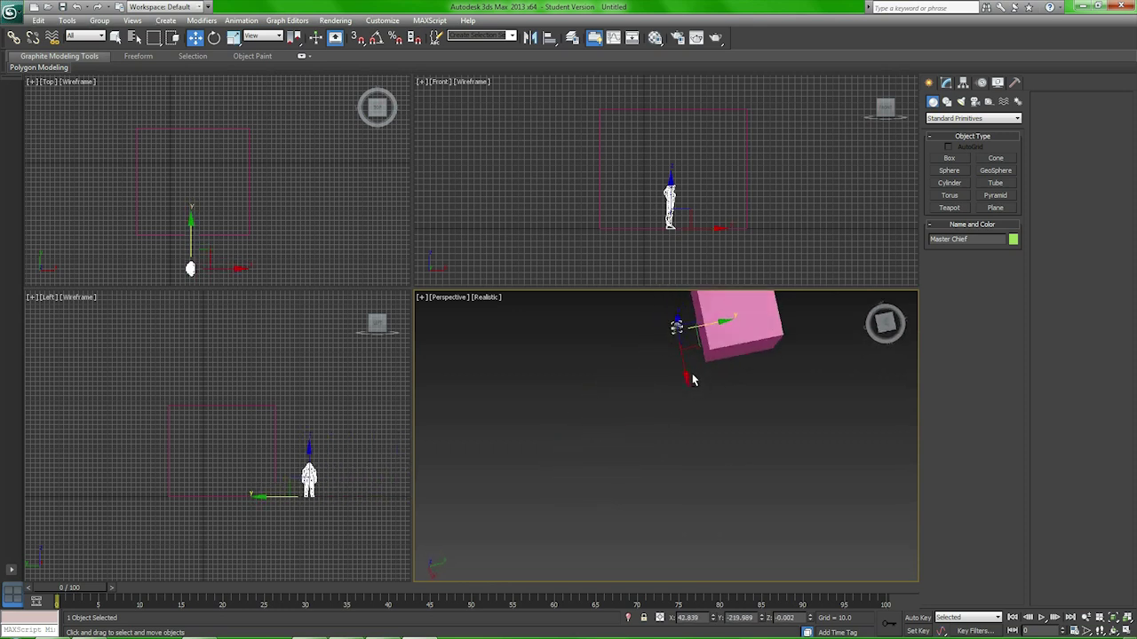
- Move the Master Chief model in the XY plane into the box, to about X 69.7, Y -101.3
left_click_drag(696, 343, 733, 344)
middle_click_drag(733, 344, 691, 414, "alt")
scroll(691, 414, "up", 5)
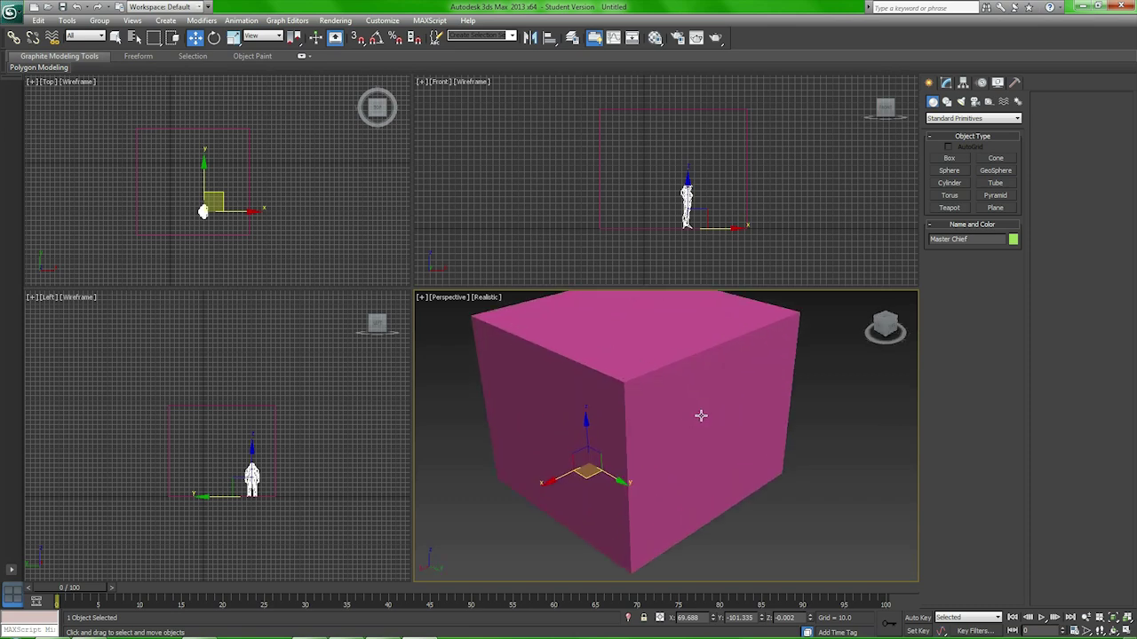
- Examine the Master Chief model's size against the box from inside and outside in the Perspective view
scroll(701, 418, "up", 8)
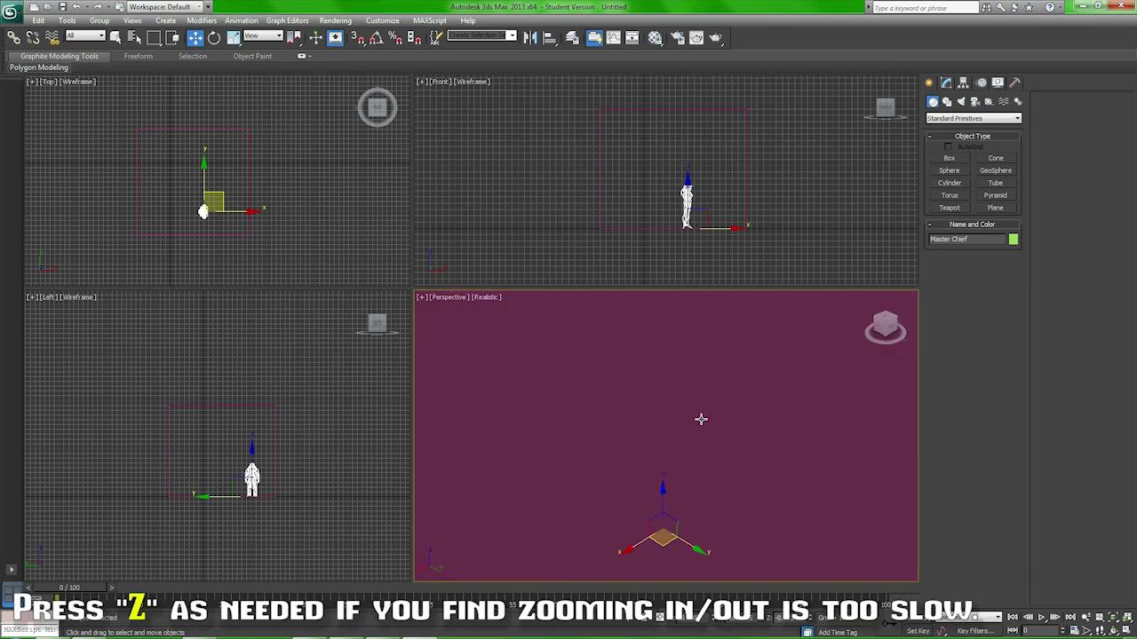
scroll(723, 400, "up", 6)
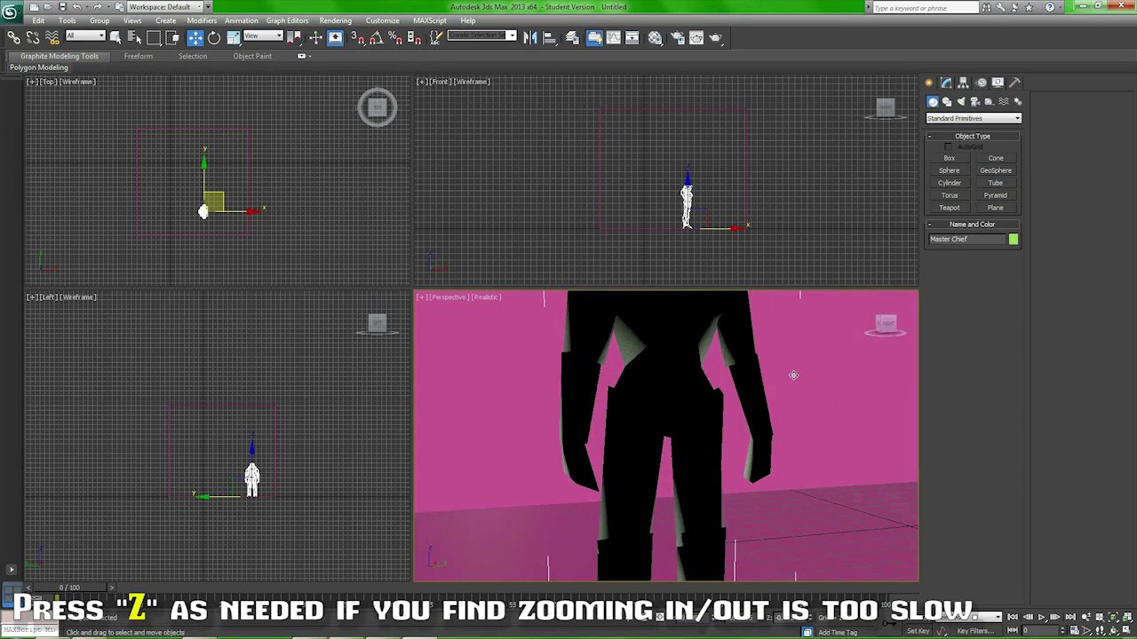
scroll(835, 407, "down", 3)
scroll(782, 377, "up", 3)
scroll(764, 373, "down", 3)
middle_click_drag(764, 375, 915, 500)
middle_click_drag(587, 383, 835, 470)
middle_click_drag(637, 418, 862, 466)
middle_click_drag(599, 415, 827, 475)
scroll(577, 407, "up", 2)
scroll(577, 406, "down", 6)
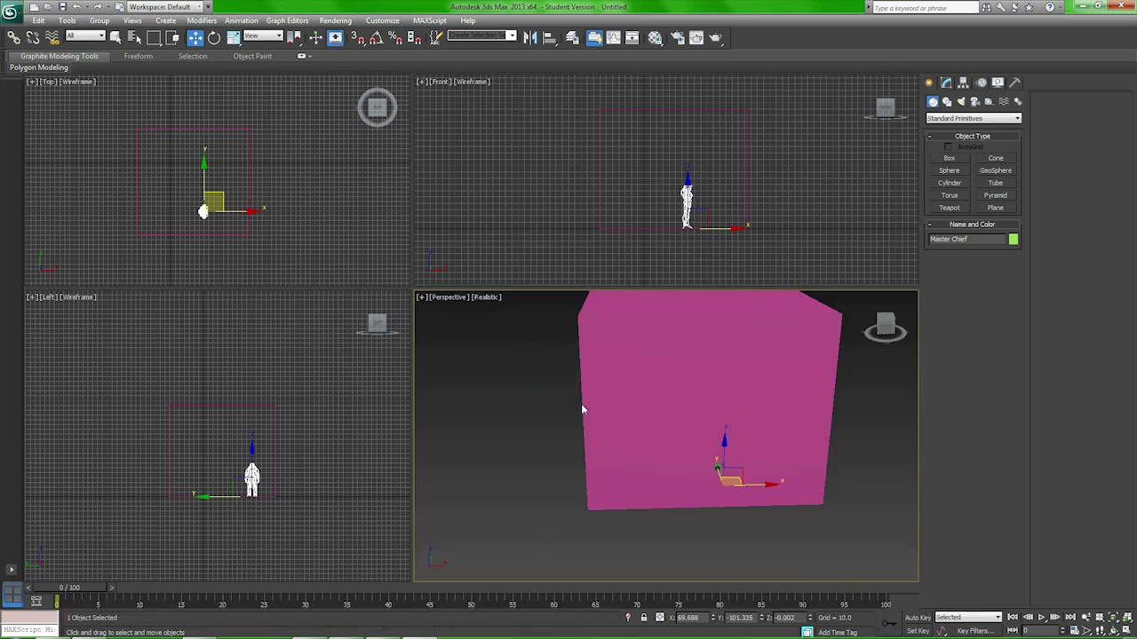
- Scale the box up uniformly to about 841 percent so that it is much larger than the Master Chief model
left_click(656, 406)
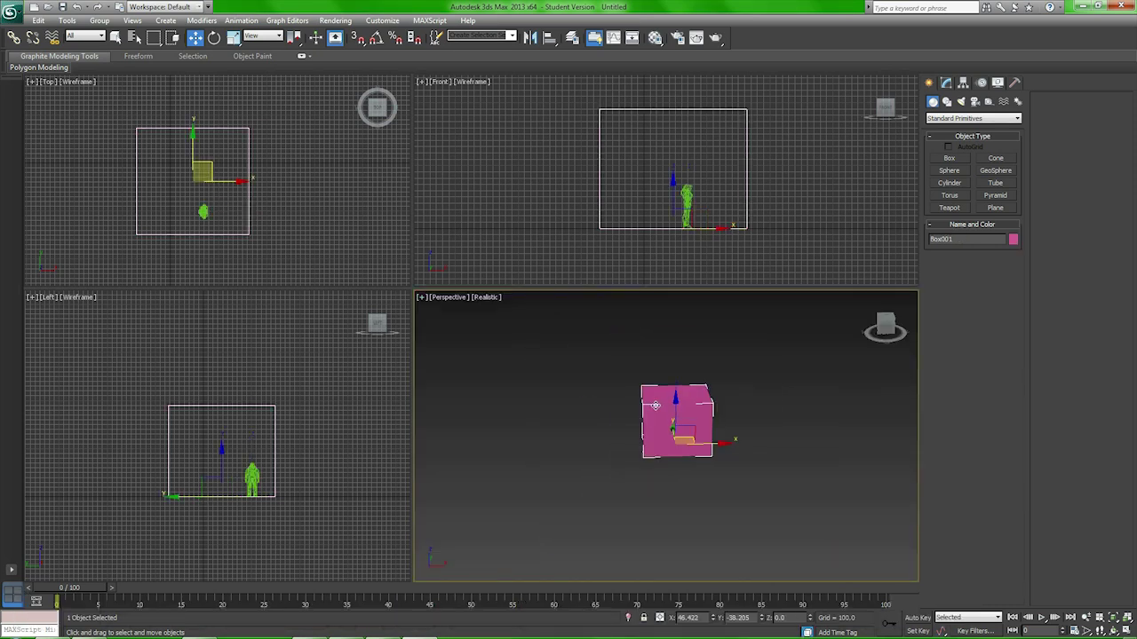
left_click(234, 38)
left_click_drag(662, 422, 649, 509)
middle_click_drag(646, 206, 625, 232)
mouse_move(629, 207)
middle_mouse_down()
mouse_move(622, 190)
mouse_move(622, 236)
mouse_move(620, 199)
middle_mouse_up()
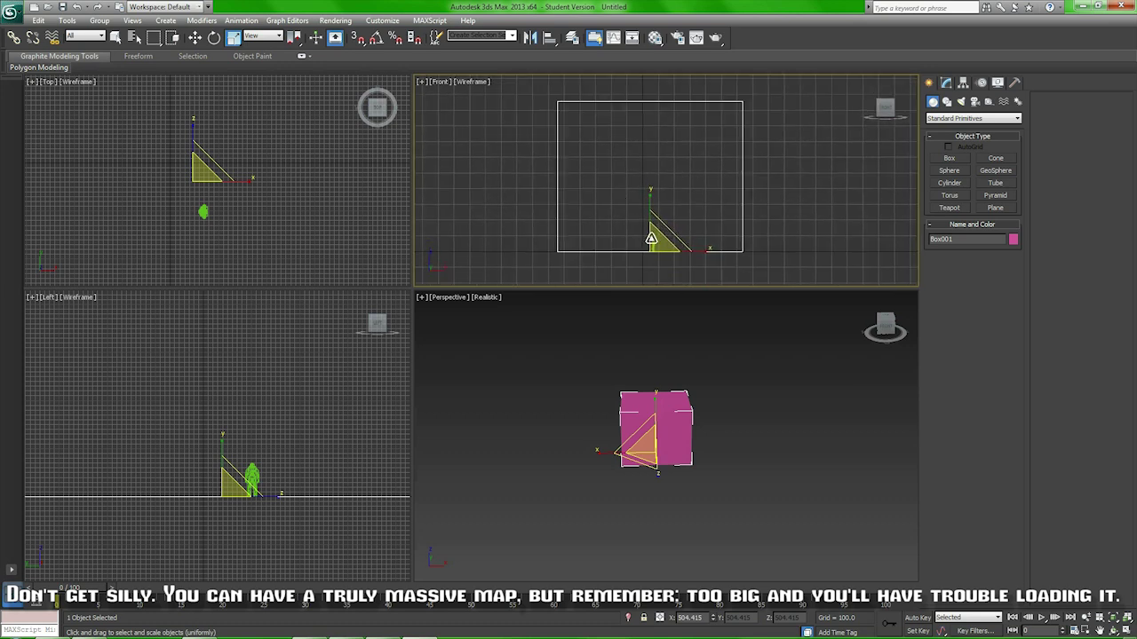
left_click_drag(647, 444, 641, 392)
key("r")
key("ctrl+z")
key("r")
key("r")
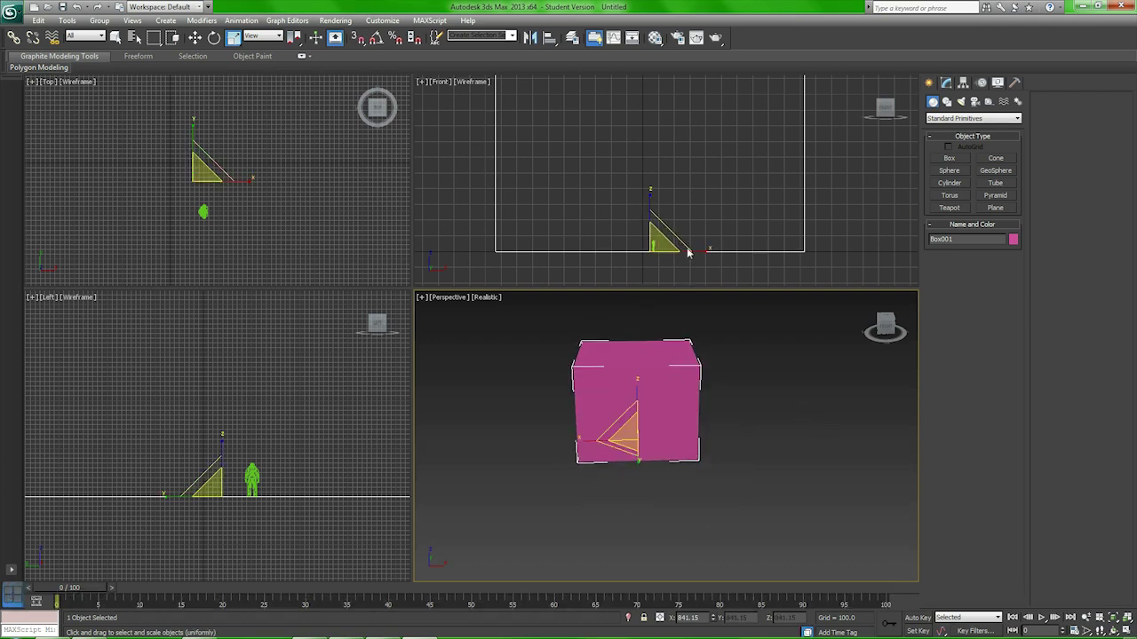
- Convert the scaled box to an Editable Mesh
middle_click_drag(657, 396, 658, 441, "alt")
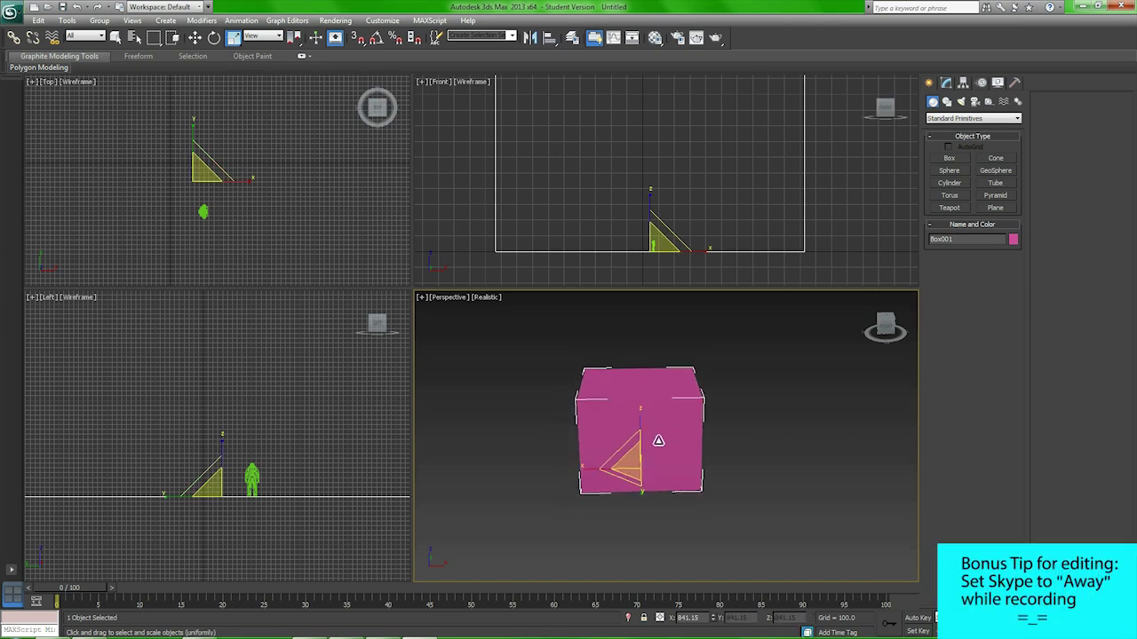
right_click(658, 440)
mouse_move(740, 553)
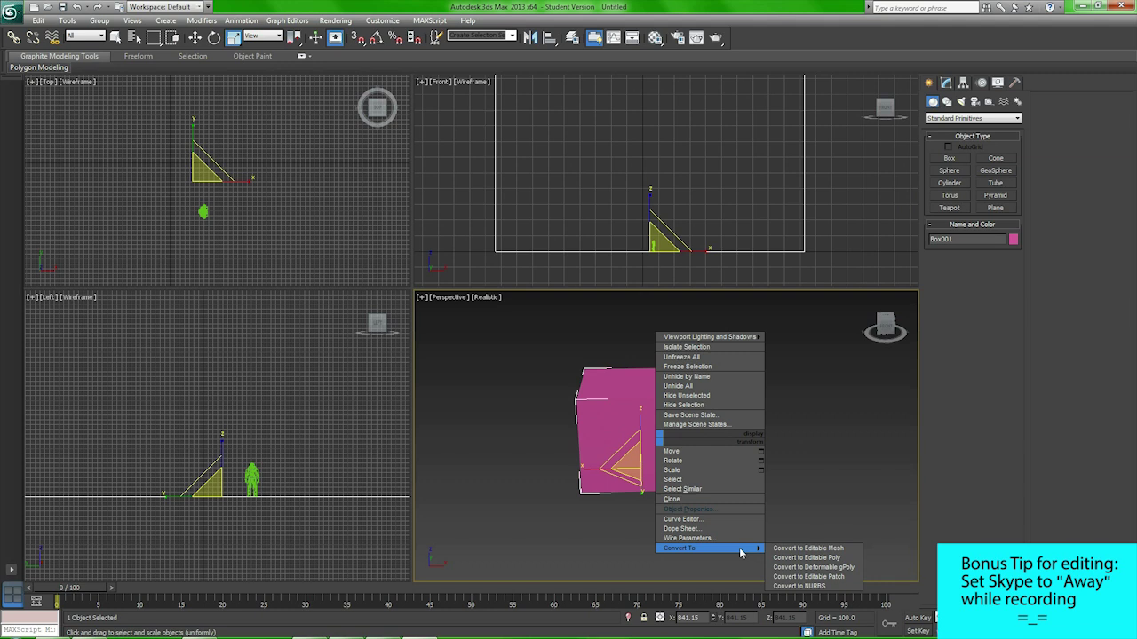
left_click(805, 549)
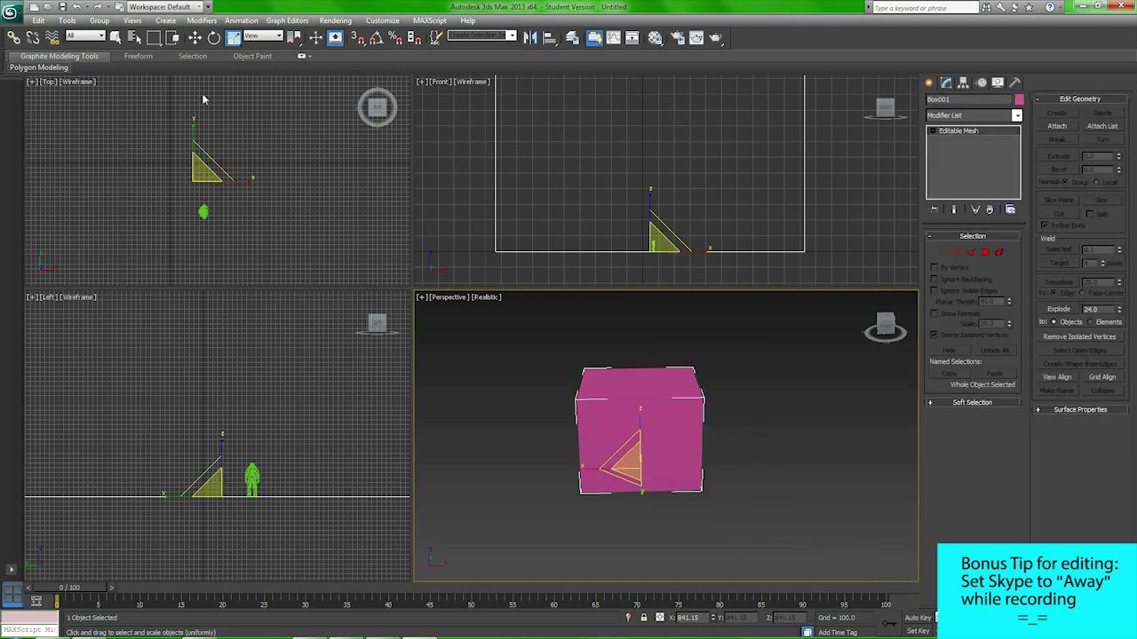
- Switch the box to Polygon sub-object level with the Select tool and select its front polygon
left_click(114, 38)
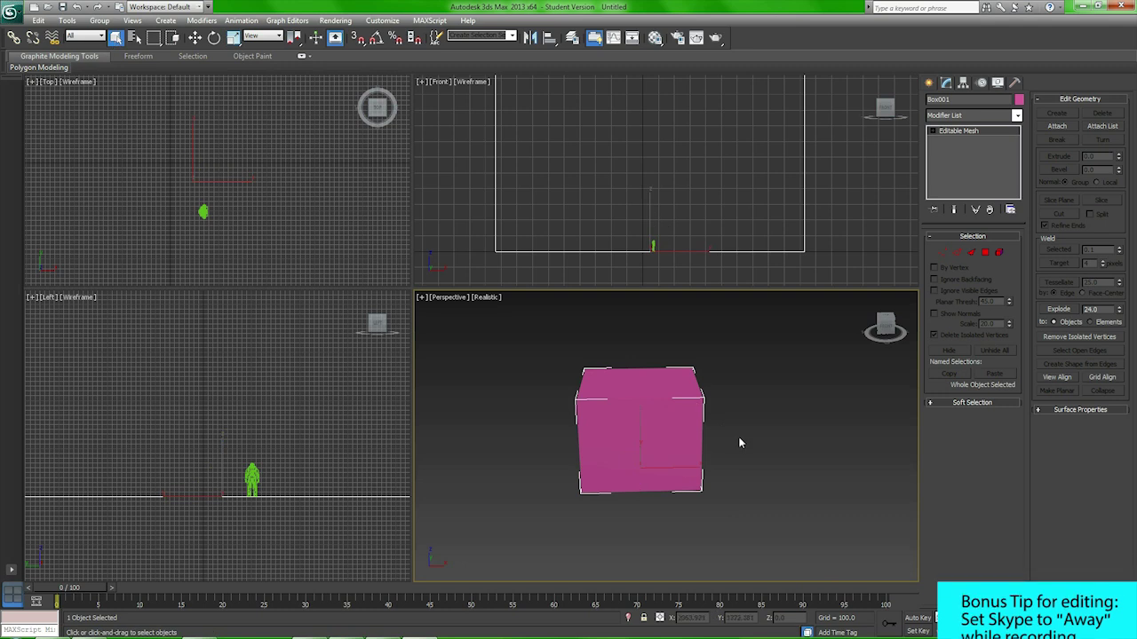
left_click(985, 252)
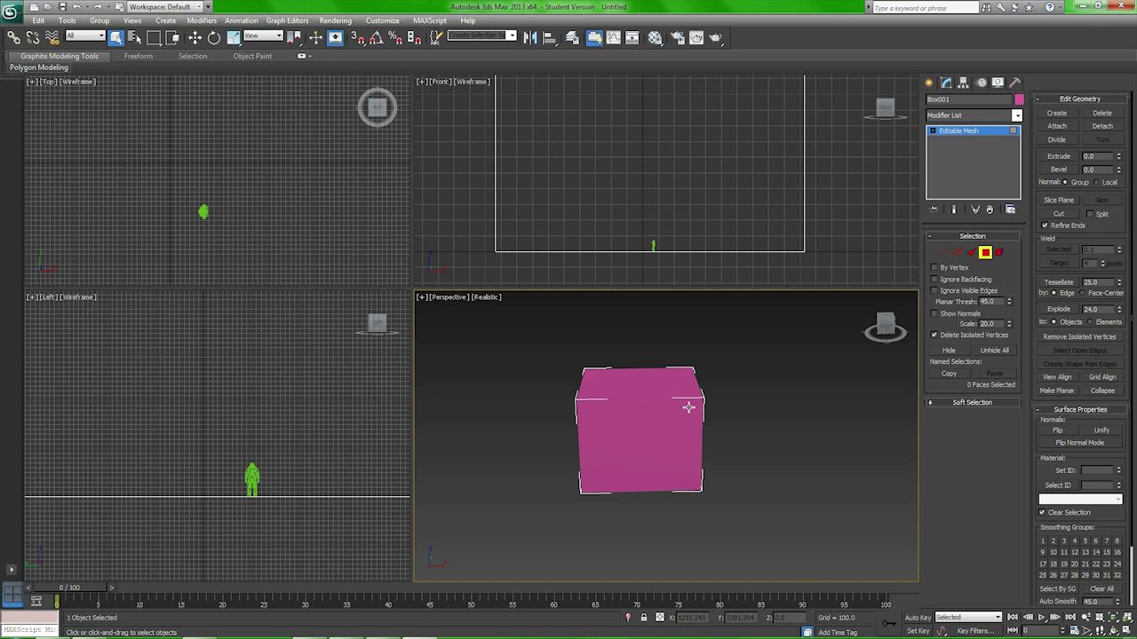
left_click(664, 425)
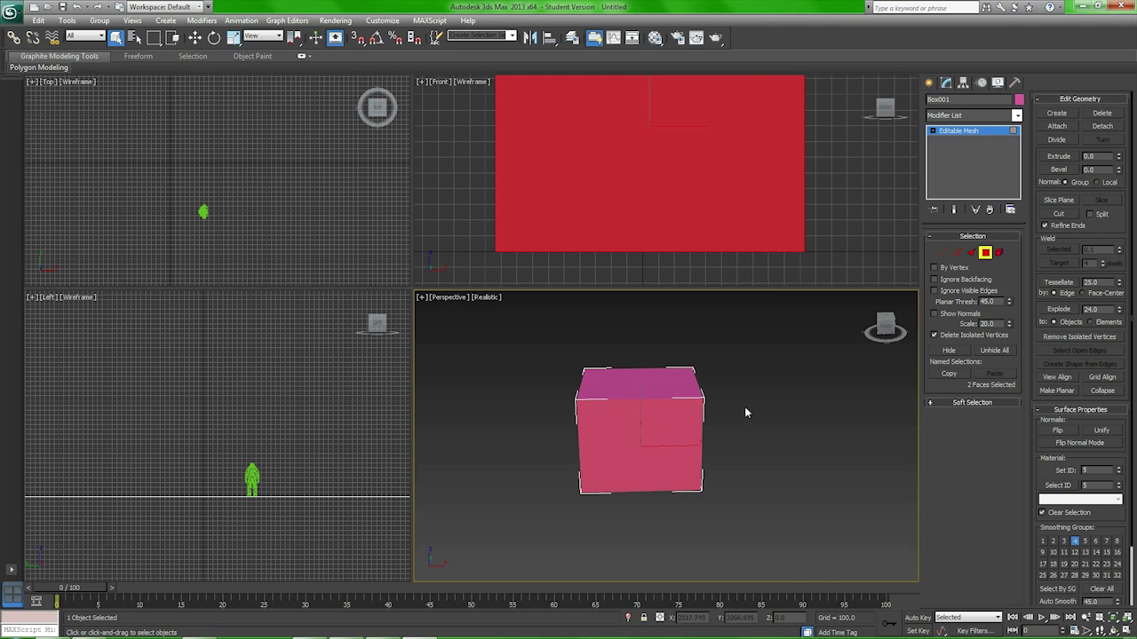
mouse_move(745, 411)
middle_mouse_down("alt")
mouse_move(640, 388)
mouse_move(611, 400)
mouse_move(750, 405)
middle_mouse_up("alt")
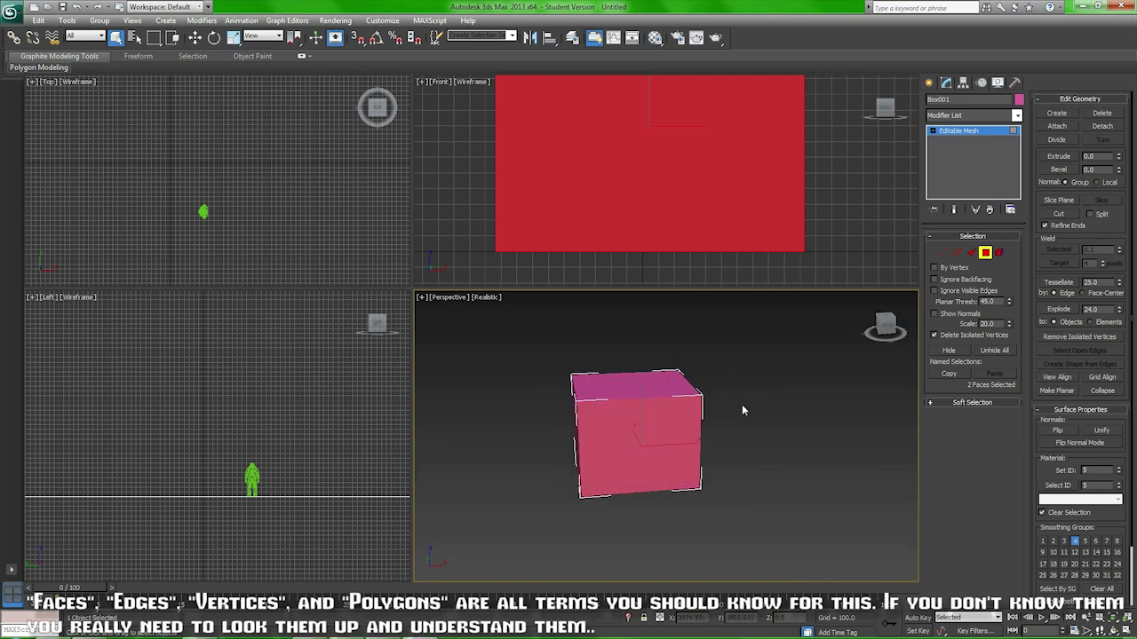
- Select all polygons of the box, flip their normals to face inward, and clear the selection
key("ctrl+a")
middle_click_drag(664, 409, 679, 391, "alt")
middle_click_drag(614, 157, 610, 183)
middle_click_drag(723, 452, 740, 411)
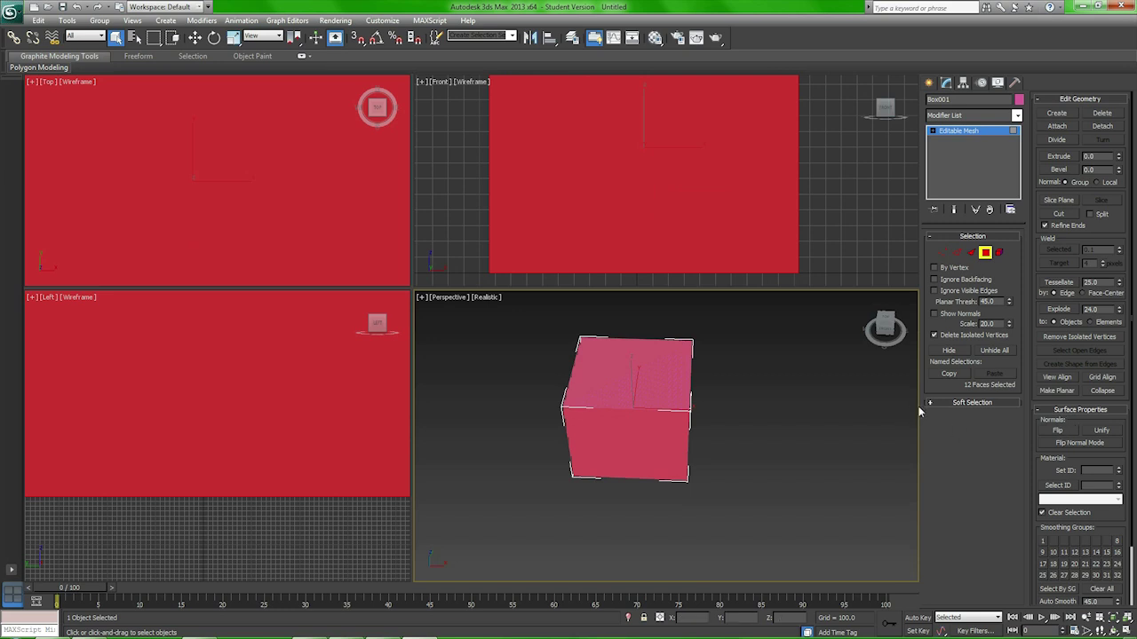
left_click_drag(1037, 415, 1131, 526)
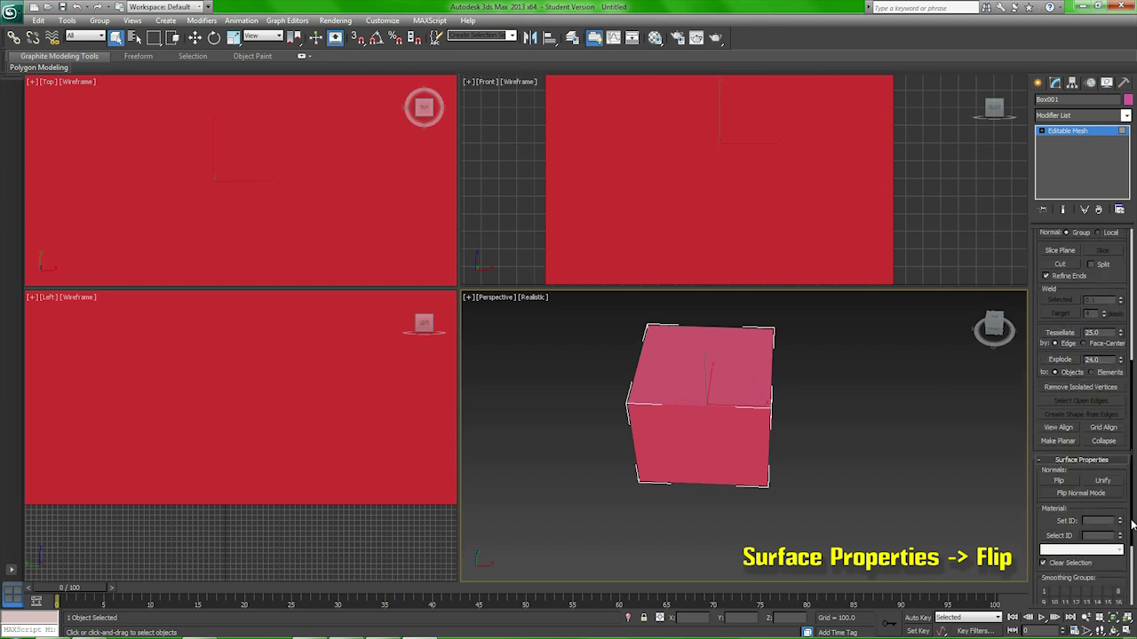
left_click(1059, 480)
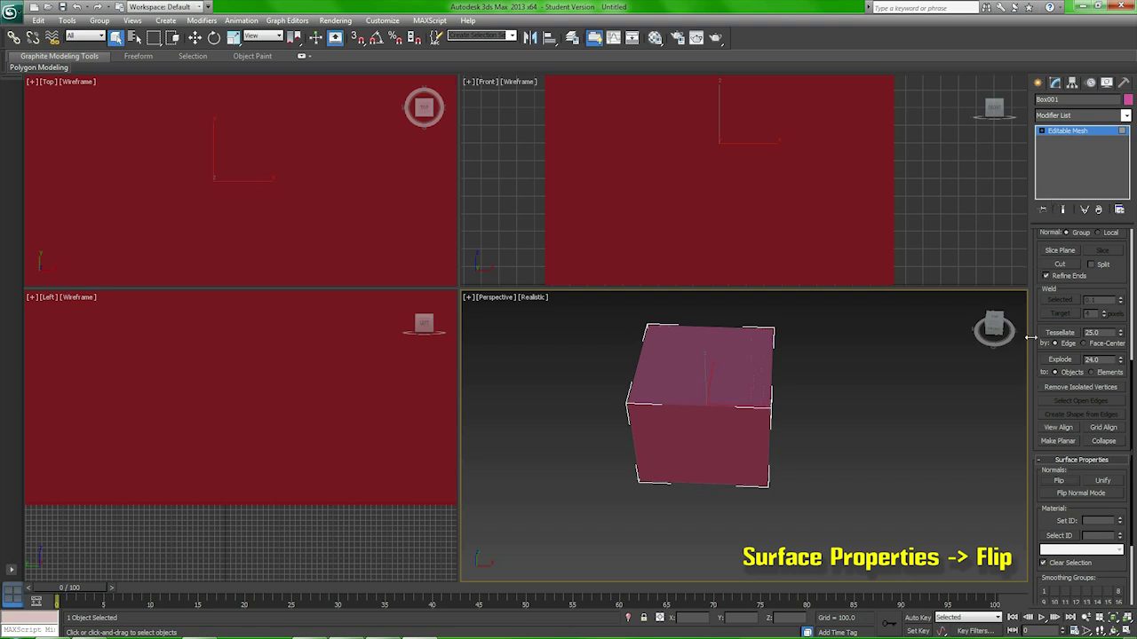
left_click_drag(1030, 337, 702, 333)
left_click_drag(809, 342, 921, 345)
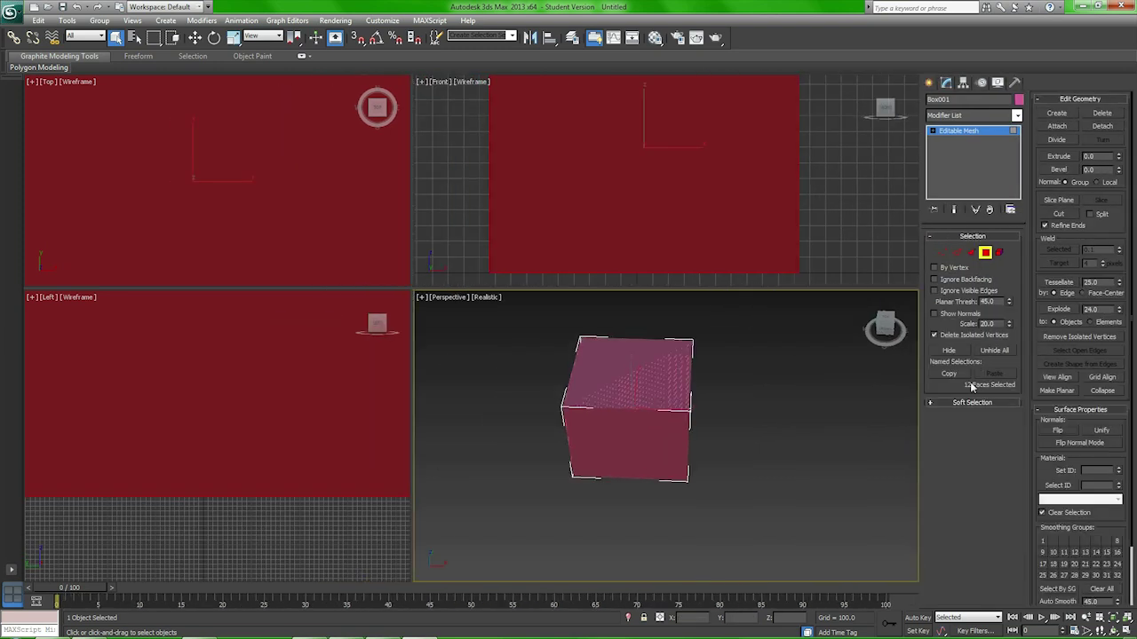
left_click(734, 441)
middle_click_drag(734, 440, 741, 394)
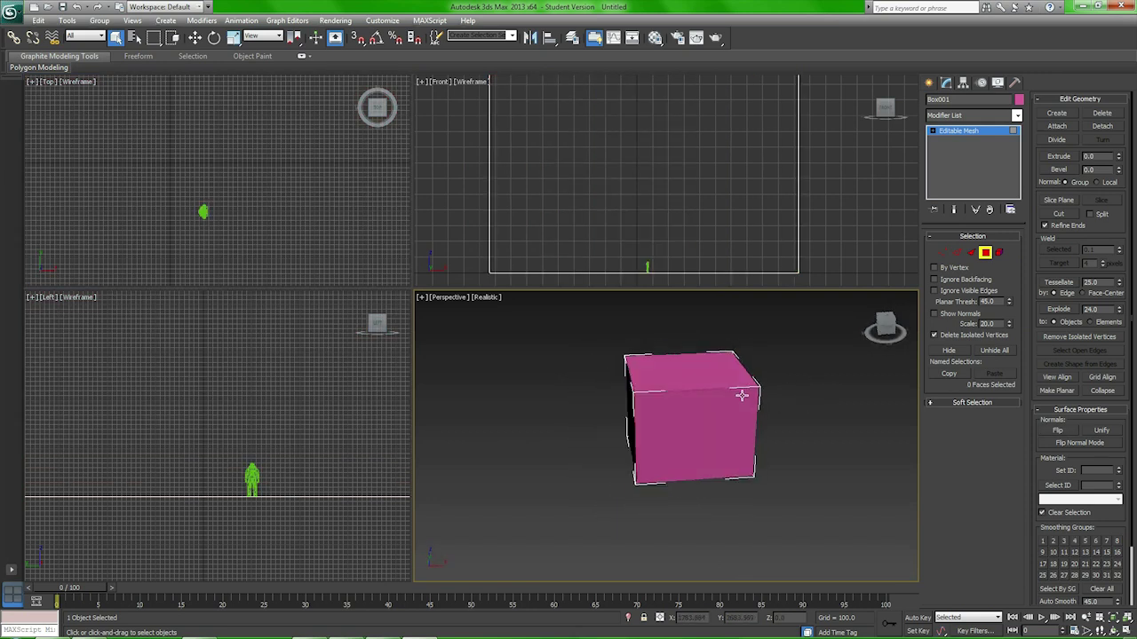
- Turn on Backface Cull in the box's object properties
right_click(691, 396)
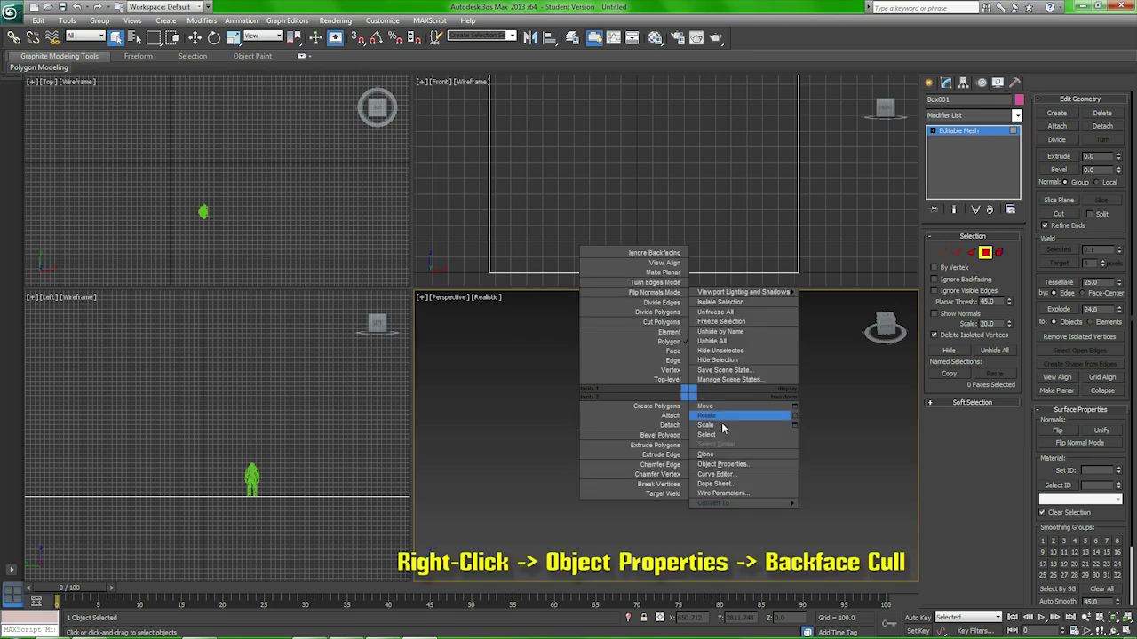
left_click(736, 466)
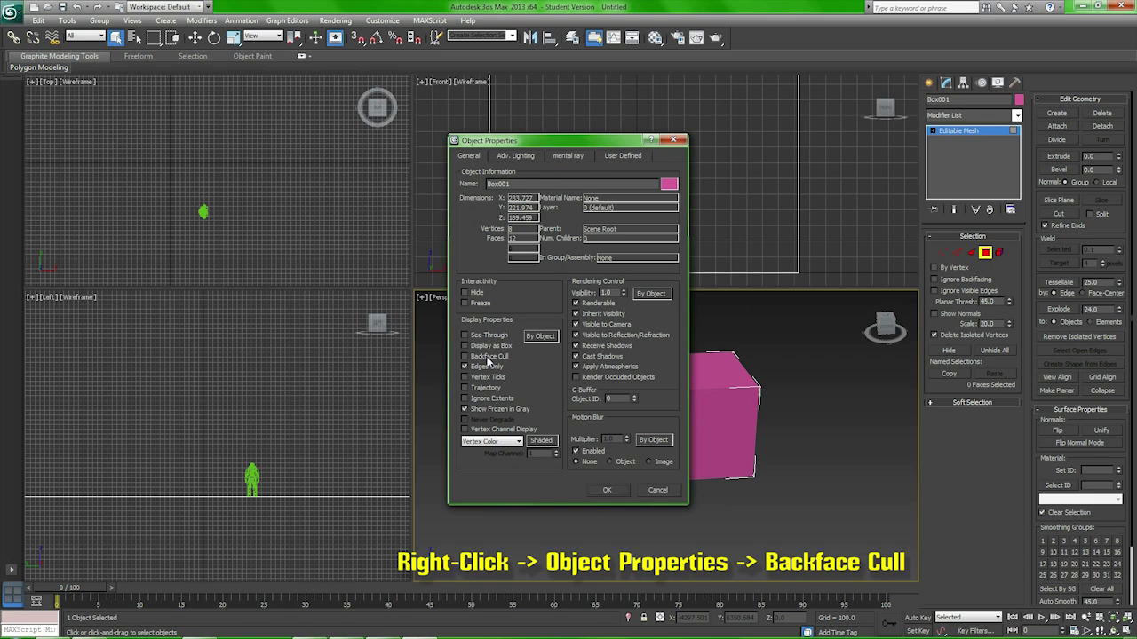
left_click(608, 490)
- Inspect the inside of the box from several angles and test which wall polygons get selected
middle_click_drag(675, 418, 769, 475, "alt")
scroll(660, 407, "up", 5)
left_click(758, 347)
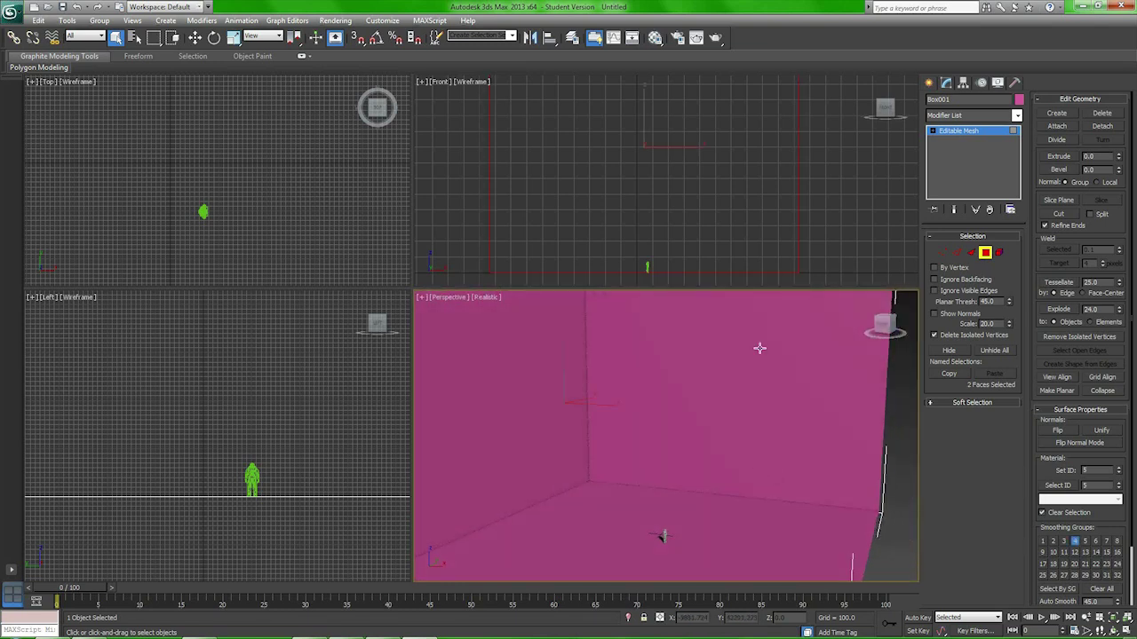
middle_click_drag(733, 382, 566, 365, "alt")
scroll(549, 370, "down", 5)
middle_click_drag(625, 397, 719, 391, "alt")
scroll(740, 444, "up", 5)
middle_click_drag(740, 444, 683, 443, "alt")
scroll(683, 443, "down", 5)
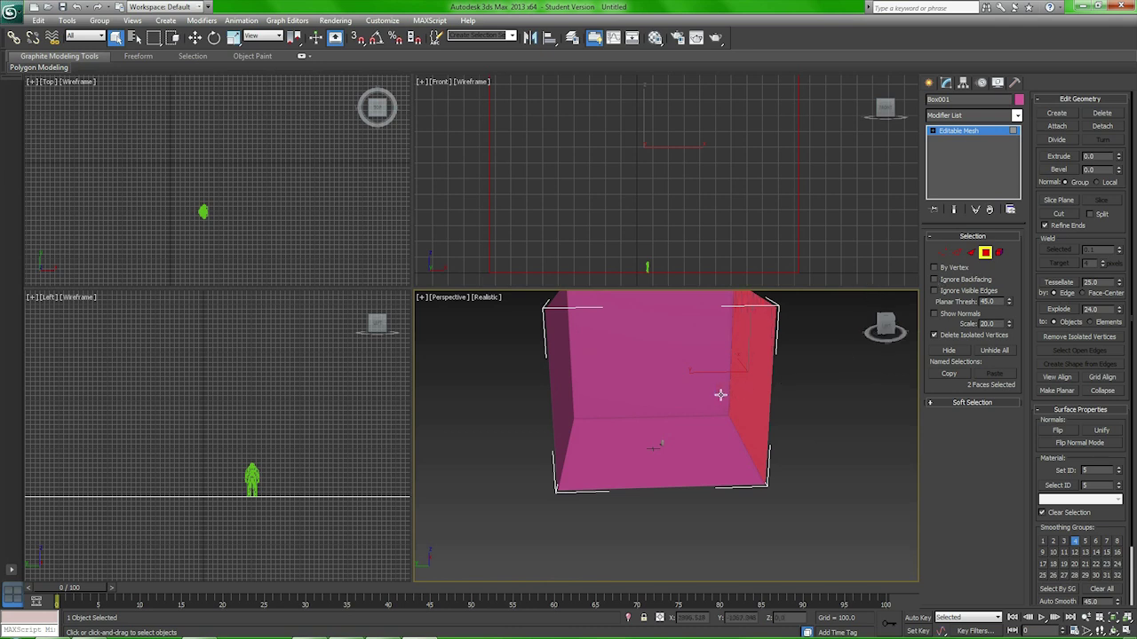
left_click(648, 358)
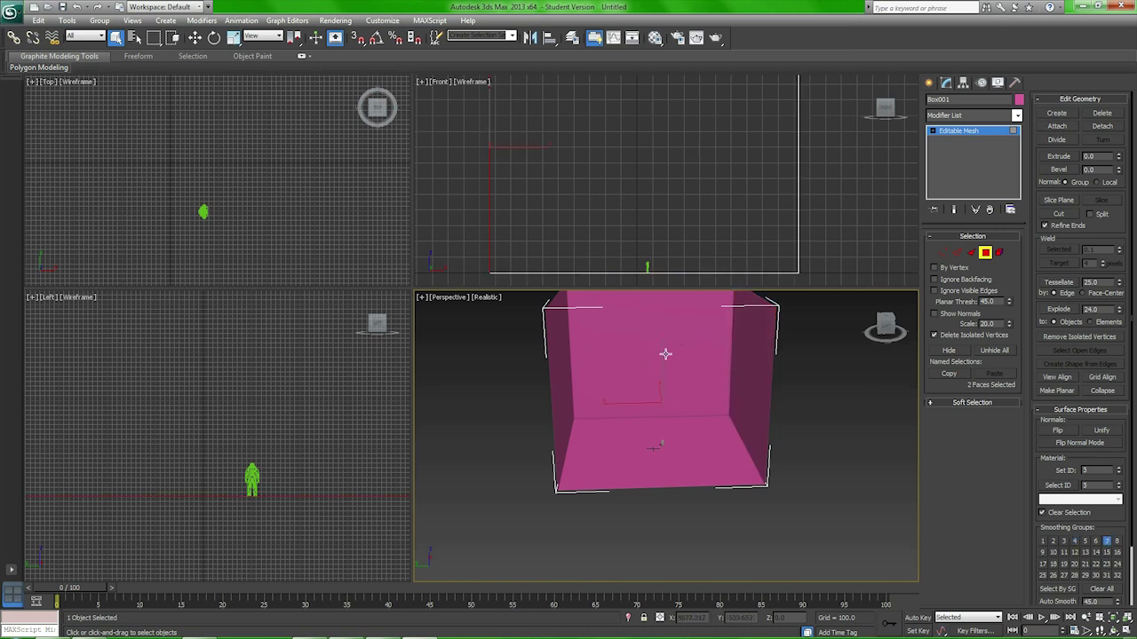
mouse_move(835, 359)
middle_mouse_down("alt")
mouse_move(644, 344)
mouse_move(842, 358)
mouse_move(832, 357)
middle_mouse_up("alt")
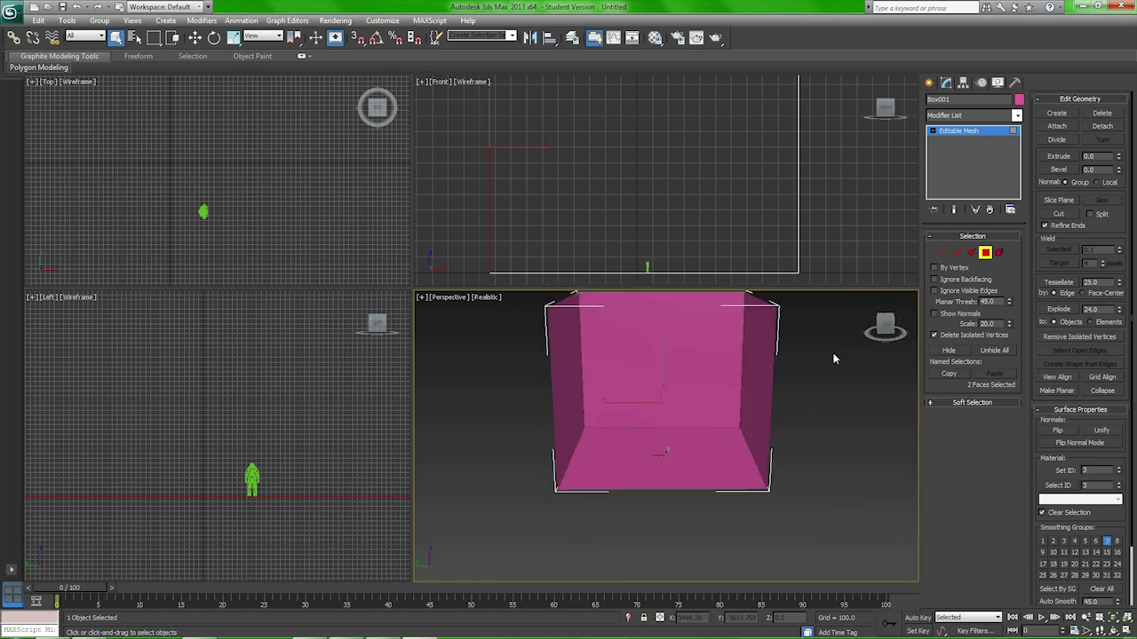
- Turn on Ignore Backfacing, test selecting the box's inner walls from different angles, and clear the polygon selection
left_click(934, 280)
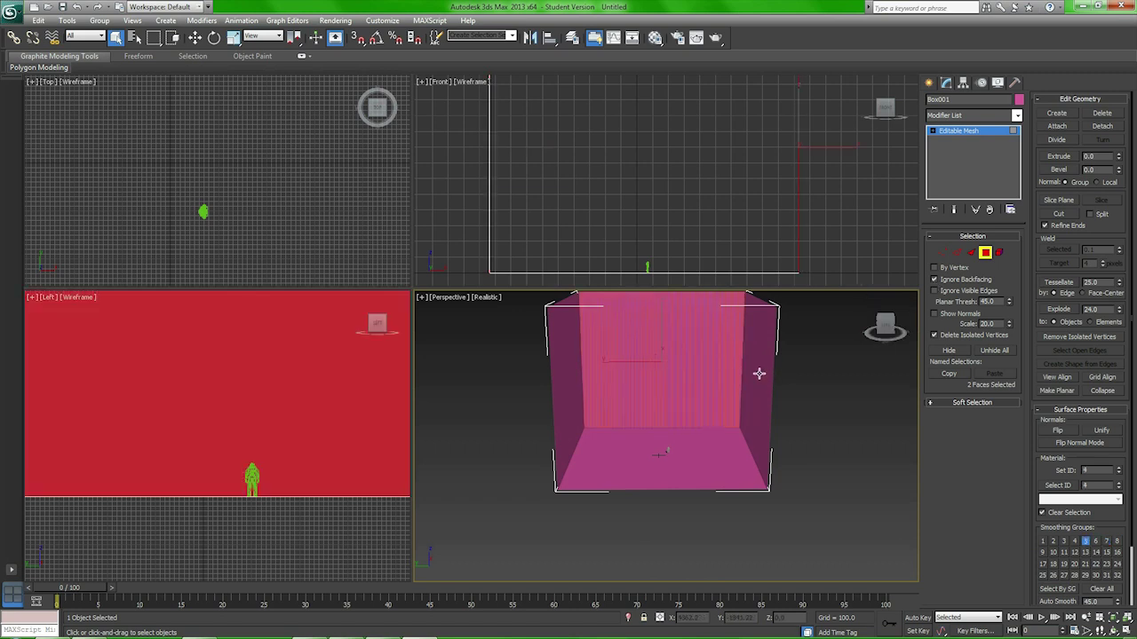
left_click(761, 373)
left_click(556, 391)
mouse_move(696, 391)
middle_mouse_down("alt")
mouse_move(609, 385)
mouse_move(683, 376)
middle_mouse_up("alt")
left_click(683, 376)
left_click(457, 404)
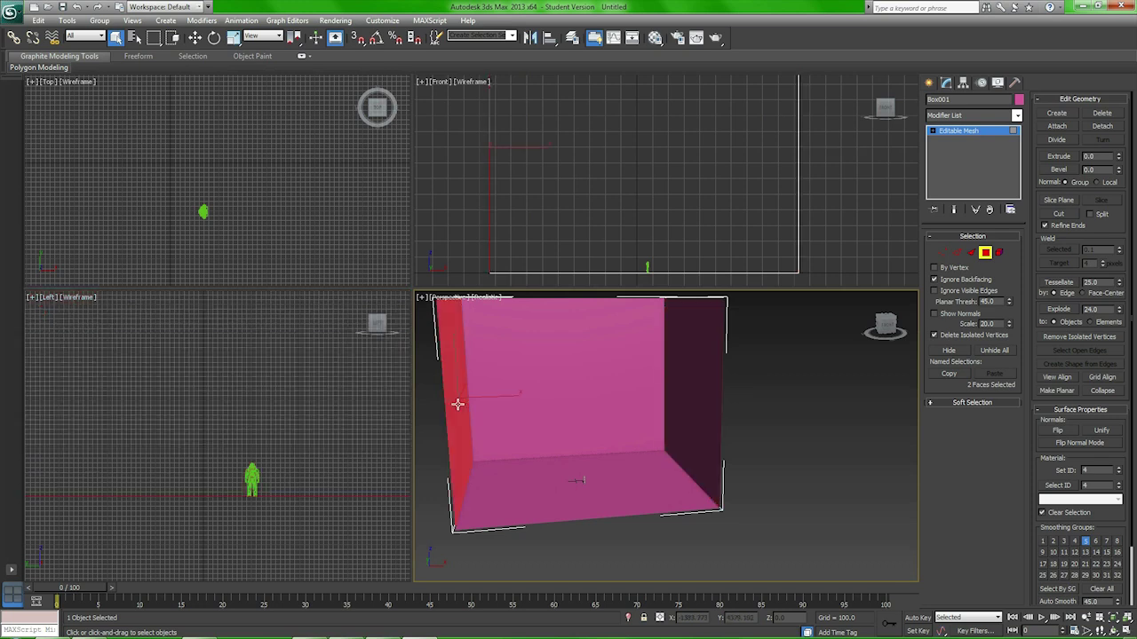
middle_click_drag(609, 405, 752, 418, "alt")
scroll(750, 429, "down", 3)
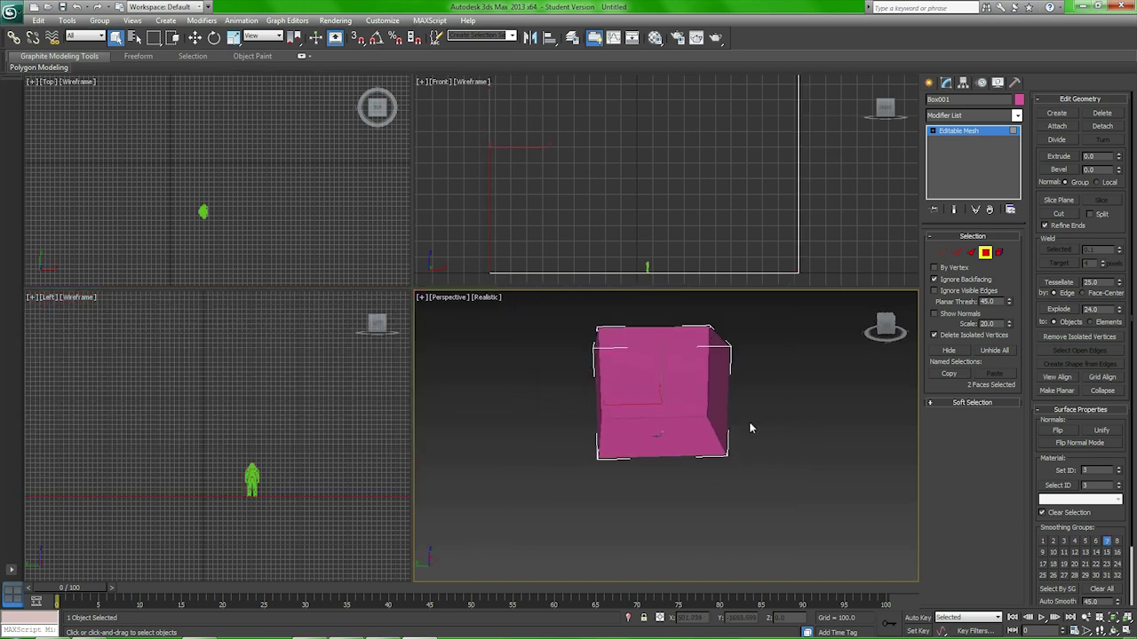
scroll(752, 450, "up", 4)
left_click(799, 424)
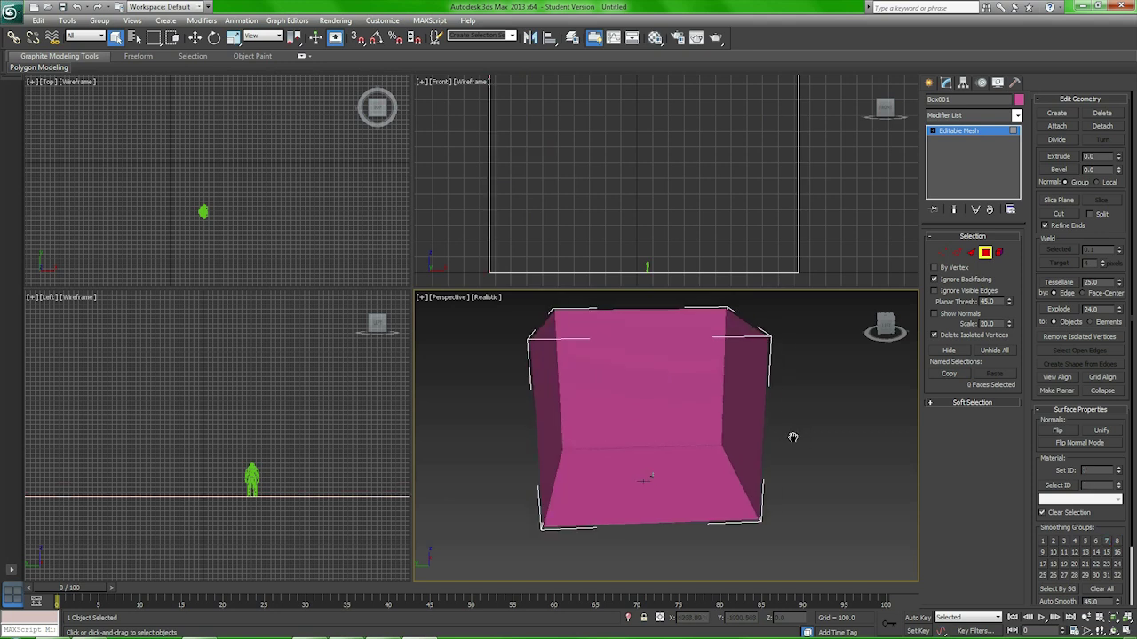
- Leave polygon editing of the level box and clear the object selection
scroll(786, 442, "down", 3)
scroll(772, 444, "up", 1)
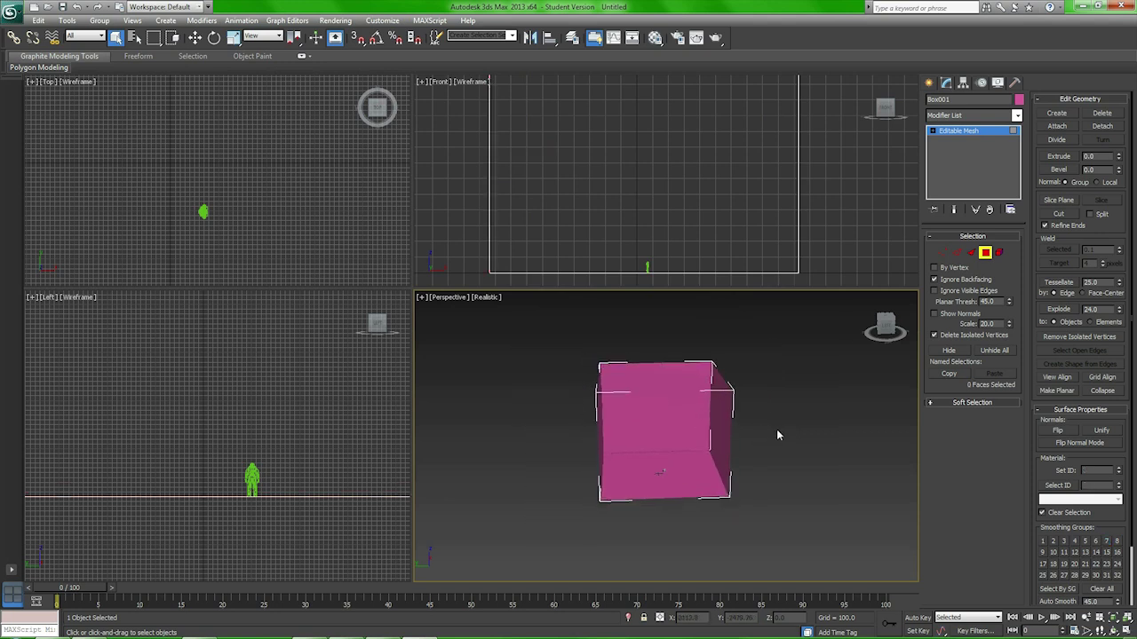
mouse_move(774, 437)
middle_mouse_down("alt")
mouse_move(827, 459)
mouse_move(756, 452)
mouse_move(766, 452)
middle_mouse_up("alt")
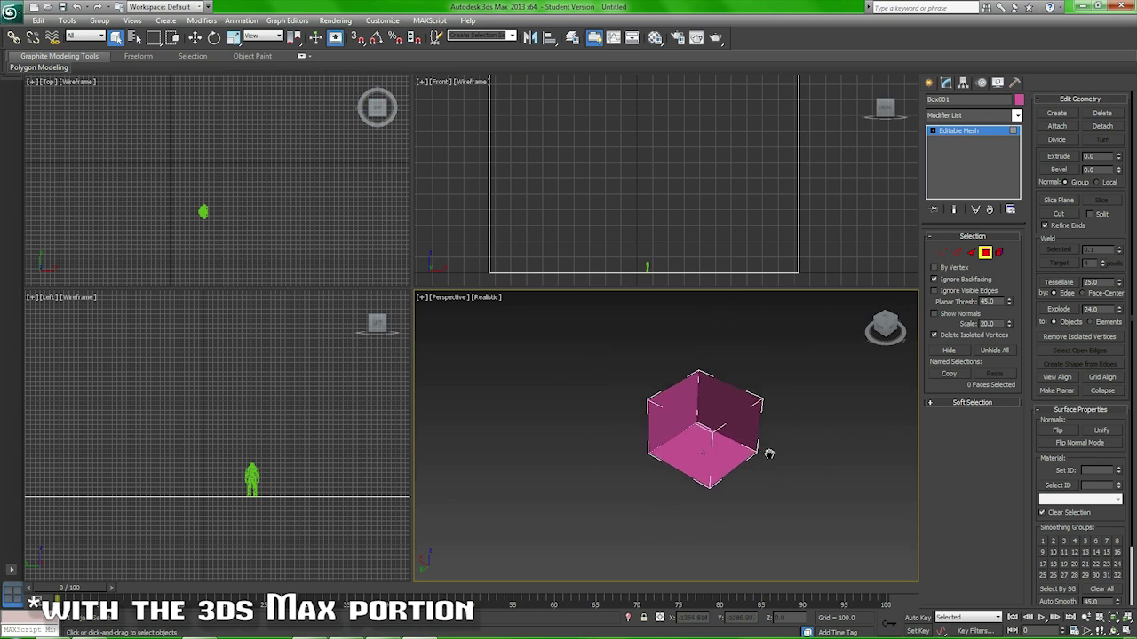
left_click(928, 84)
left_click(780, 430)
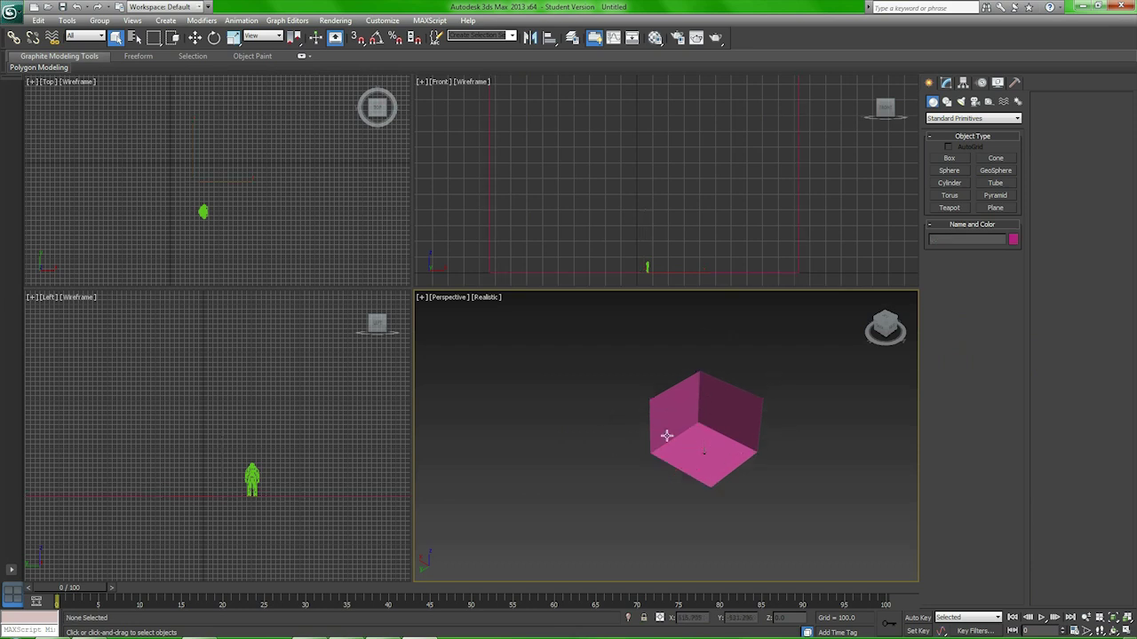
left_click(720, 413)
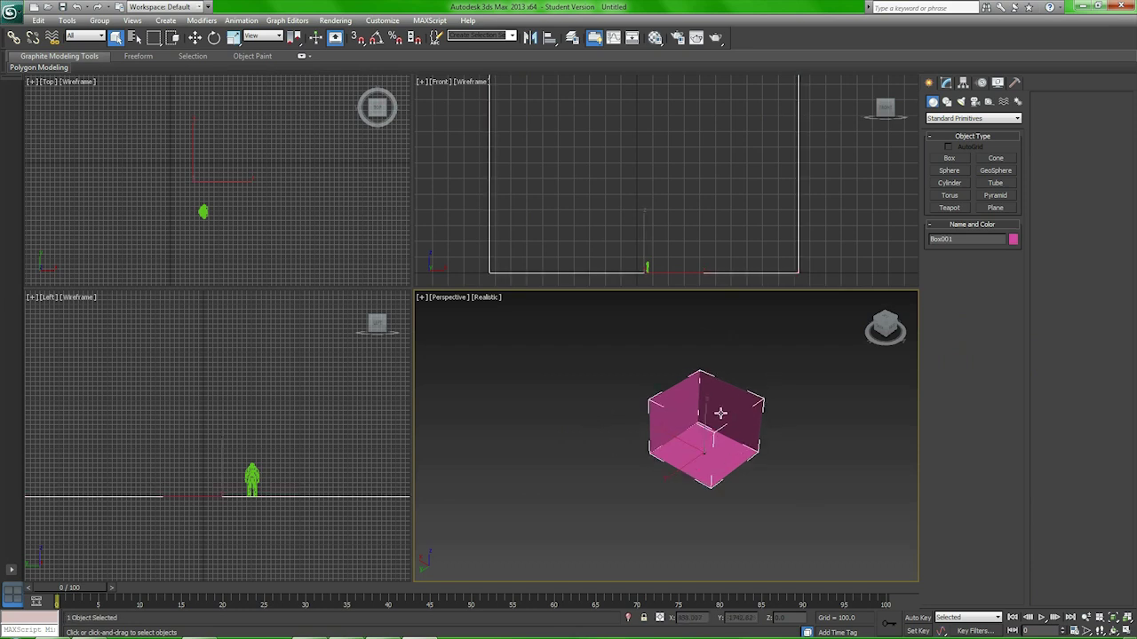
left_click(817, 447)
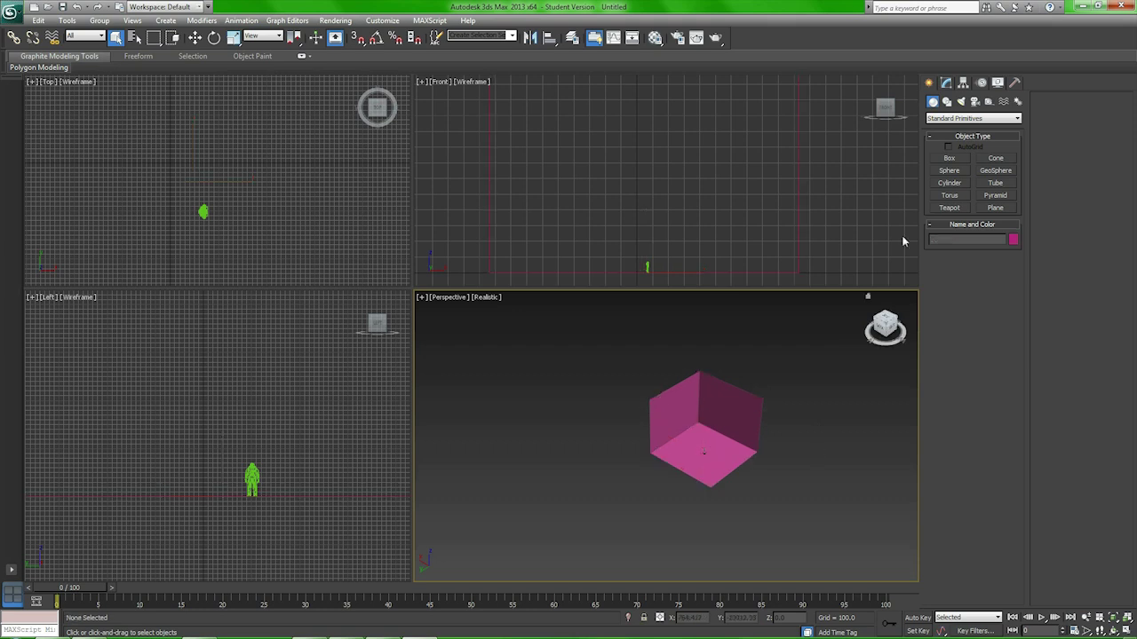
- Create a small box outside the level shell, about 477 long, 1319 wide and 595 high, and name it frame
left_click(948, 158)
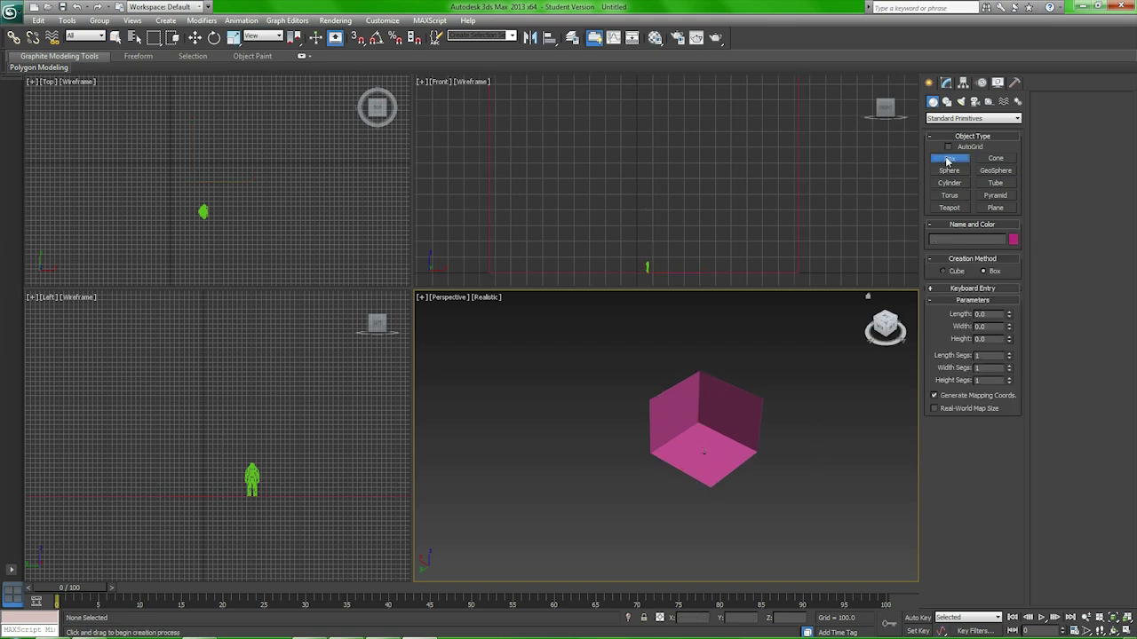
left_click_drag(565, 405, 606, 406)
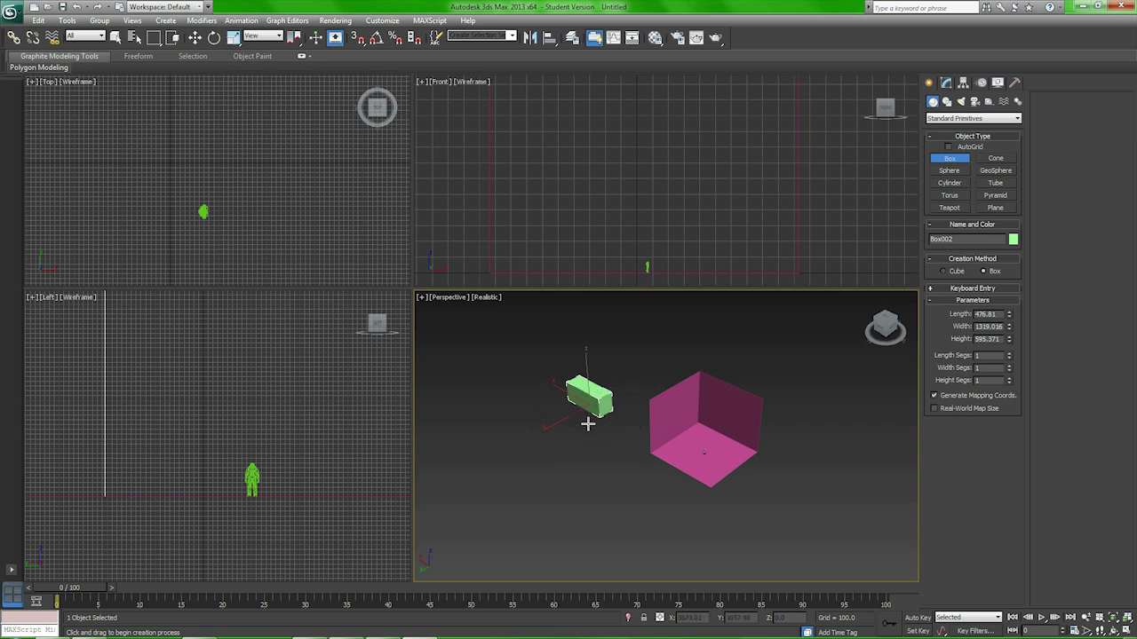
double_click(970, 239)
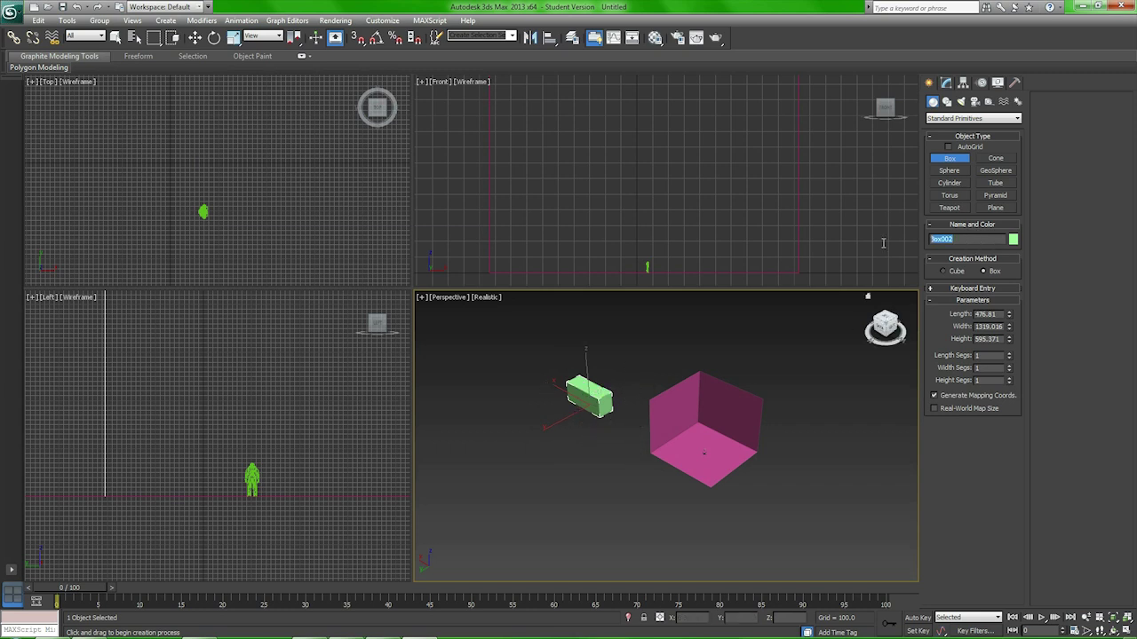
type("B")
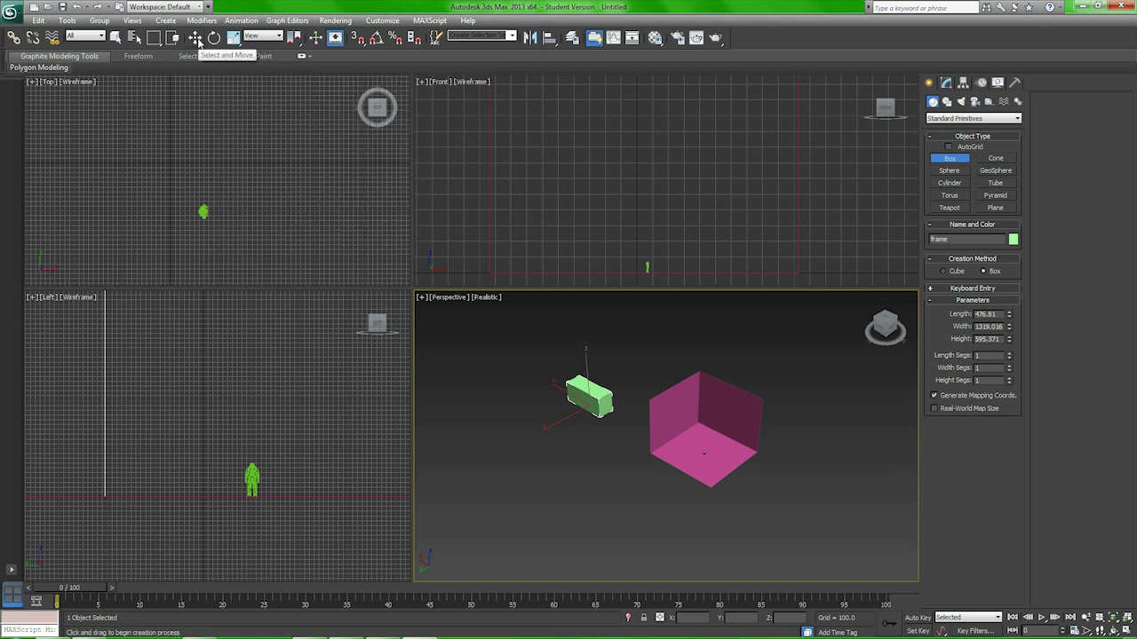
- Move the frame box closer to the level box, then link the level box to the frame as its parent
left_click(196, 37)
left_click_drag(556, 386, 581, 399)
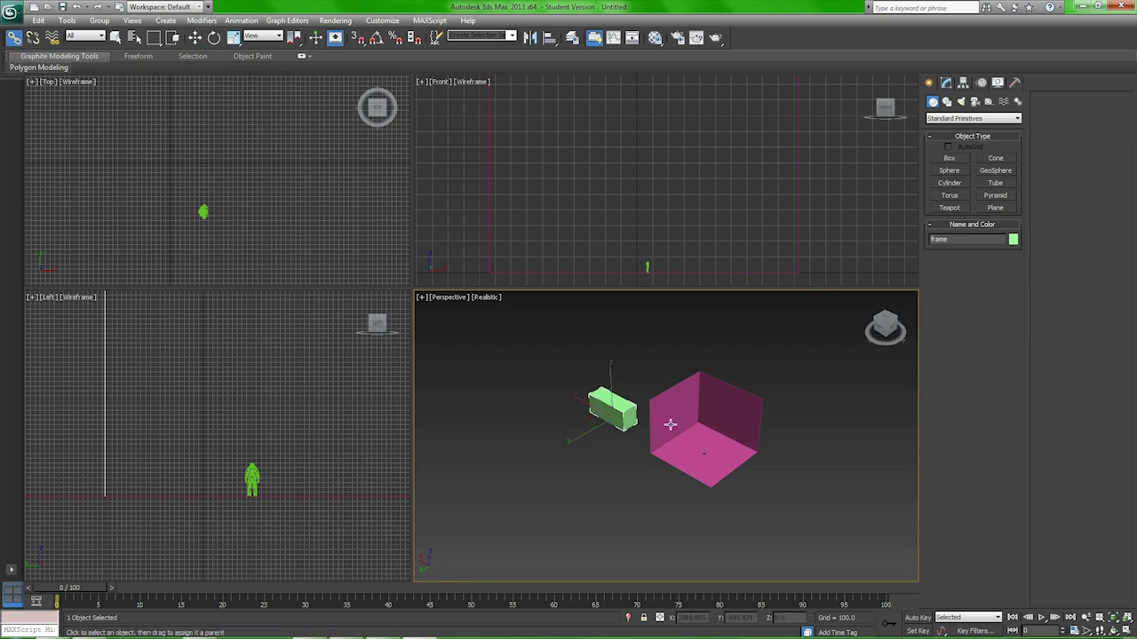
left_click(697, 417)
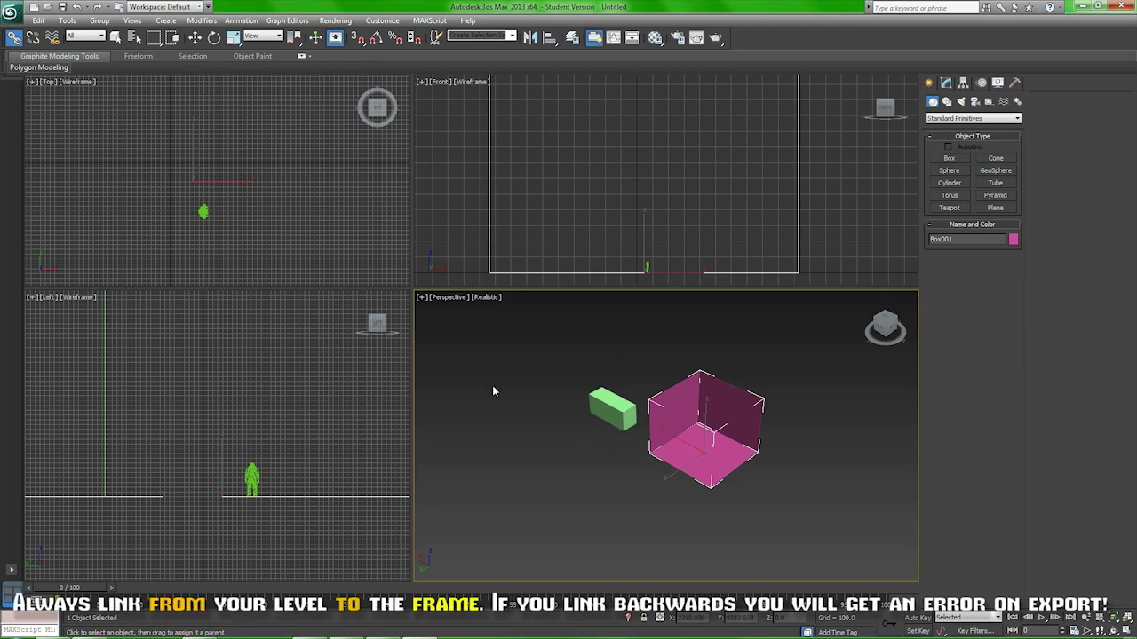
left_click(116, 37)
left_click(529, 360)
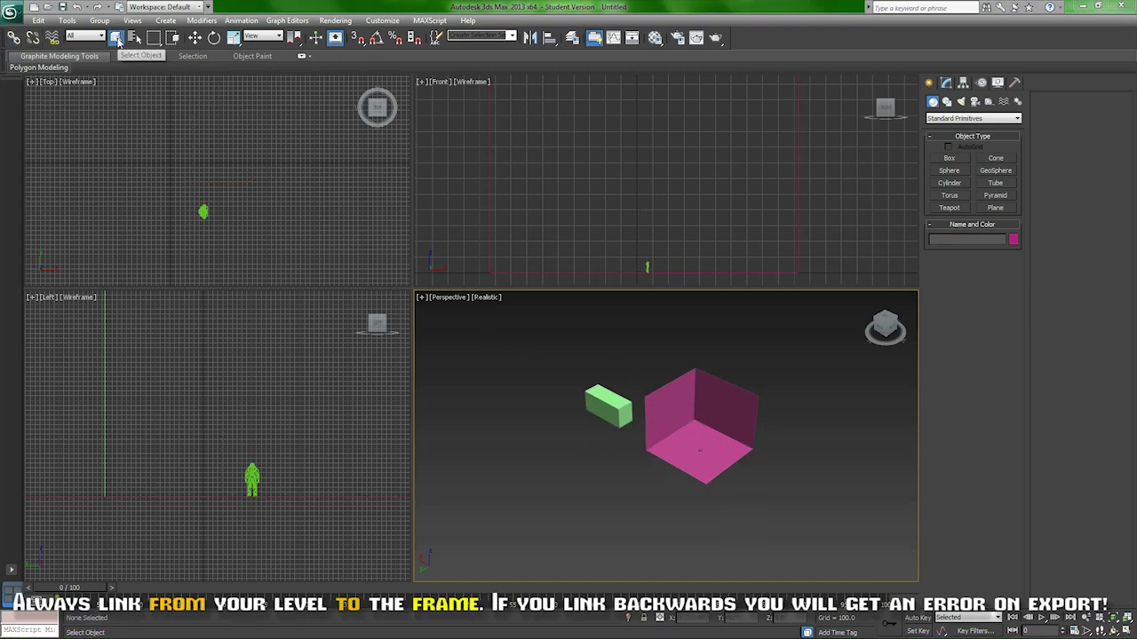
- Rename the large level box to skybox
left_click(704, 408)
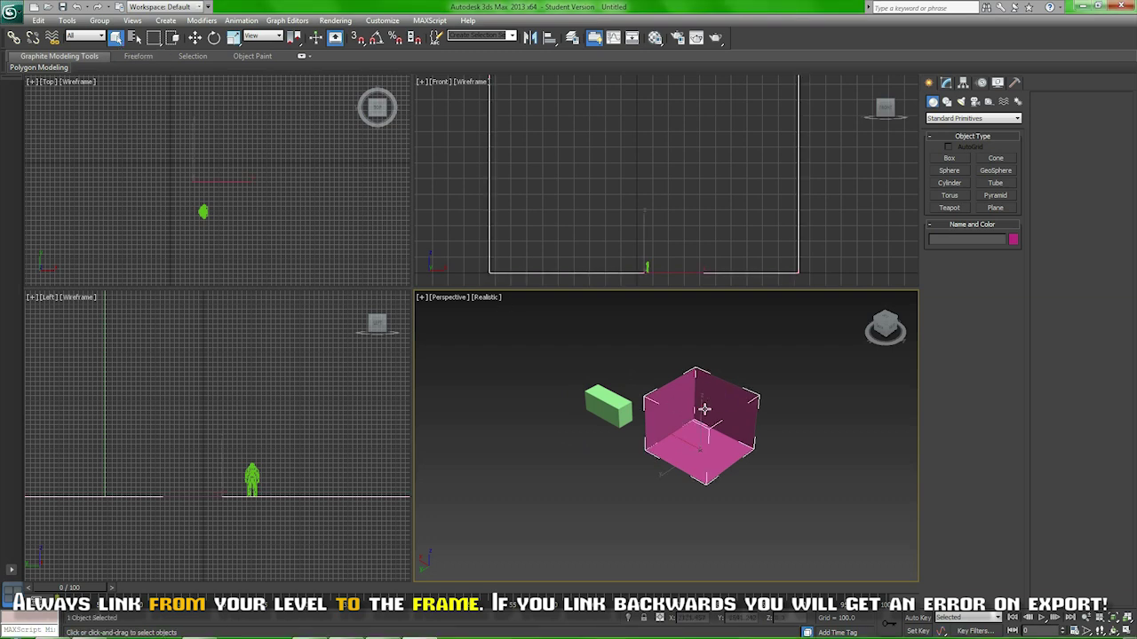
left_click(961, 238)
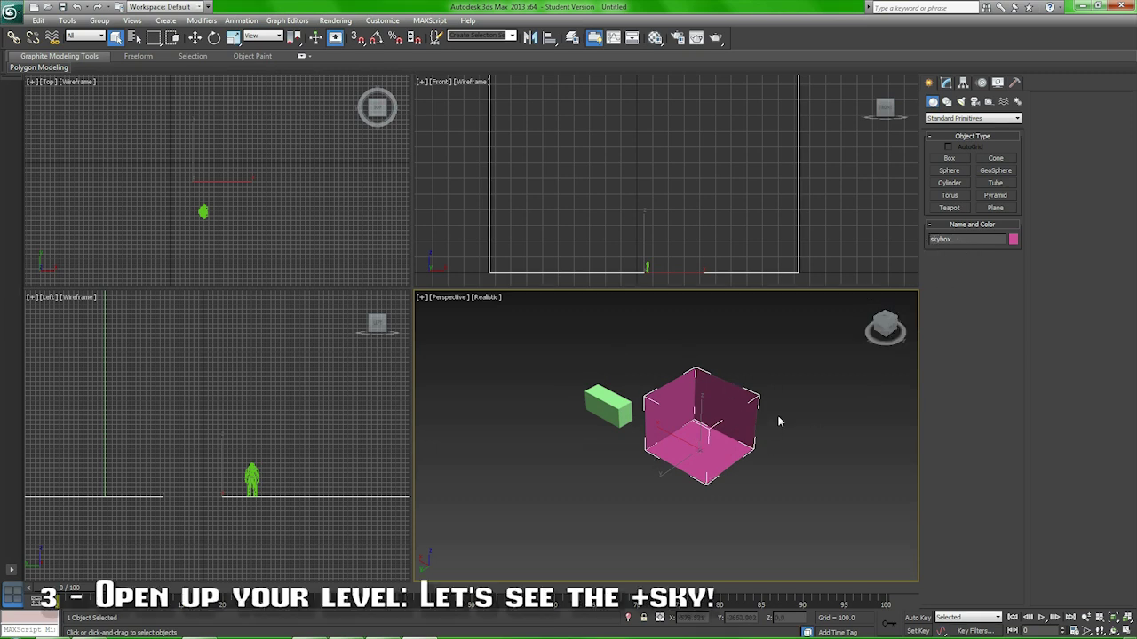
middle_click_drag(789, 404, 760, 400)
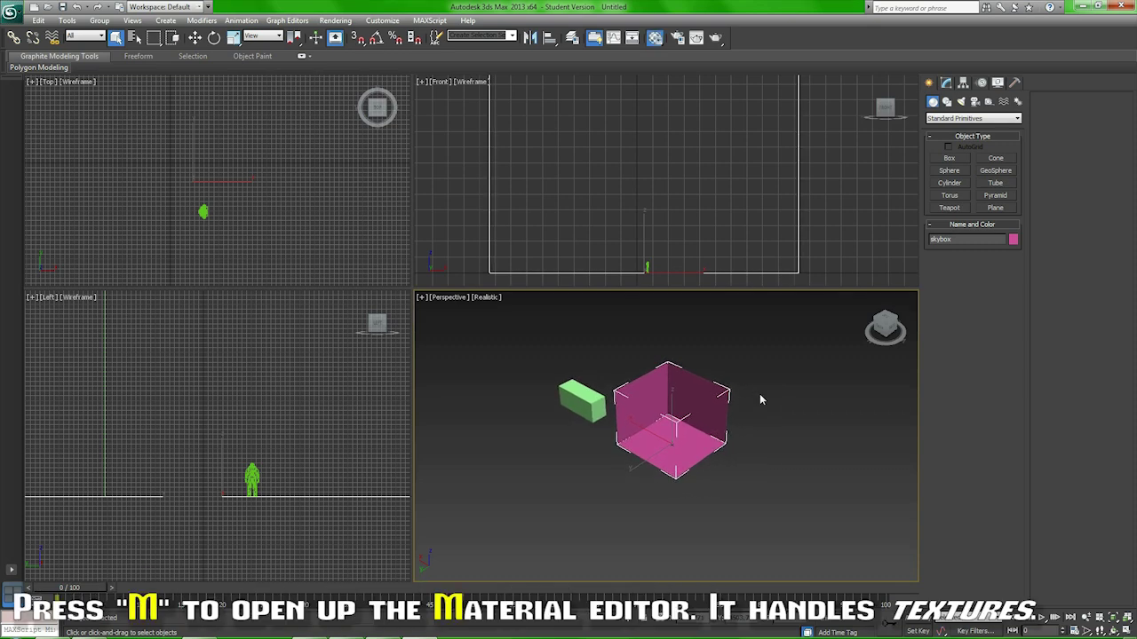
- Change the first sample material to a Multi/Sub-Object material in the Material Editor, discarding the old material
key("m")
left_click_drag(190, 116, 241, 87)
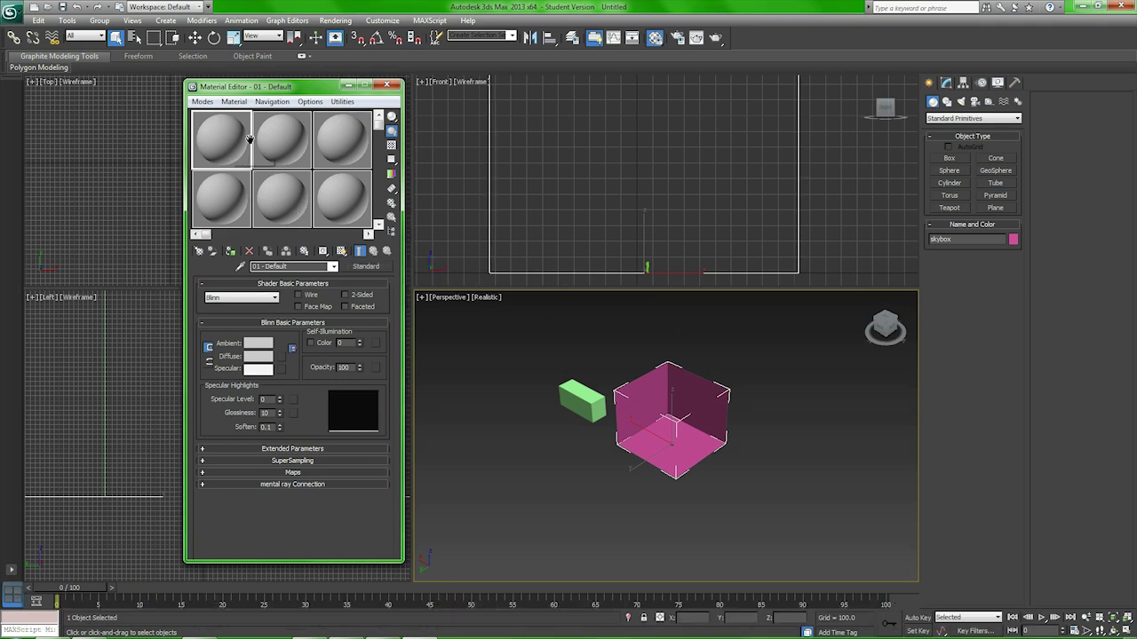
left_click(340, 150)
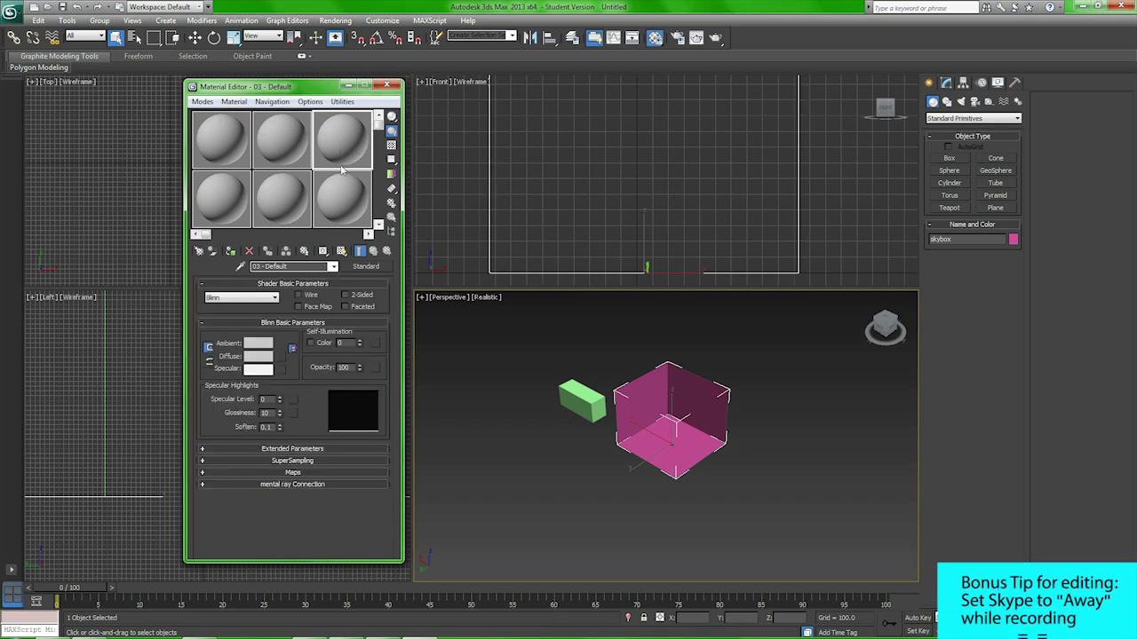
left_click(299, 191)
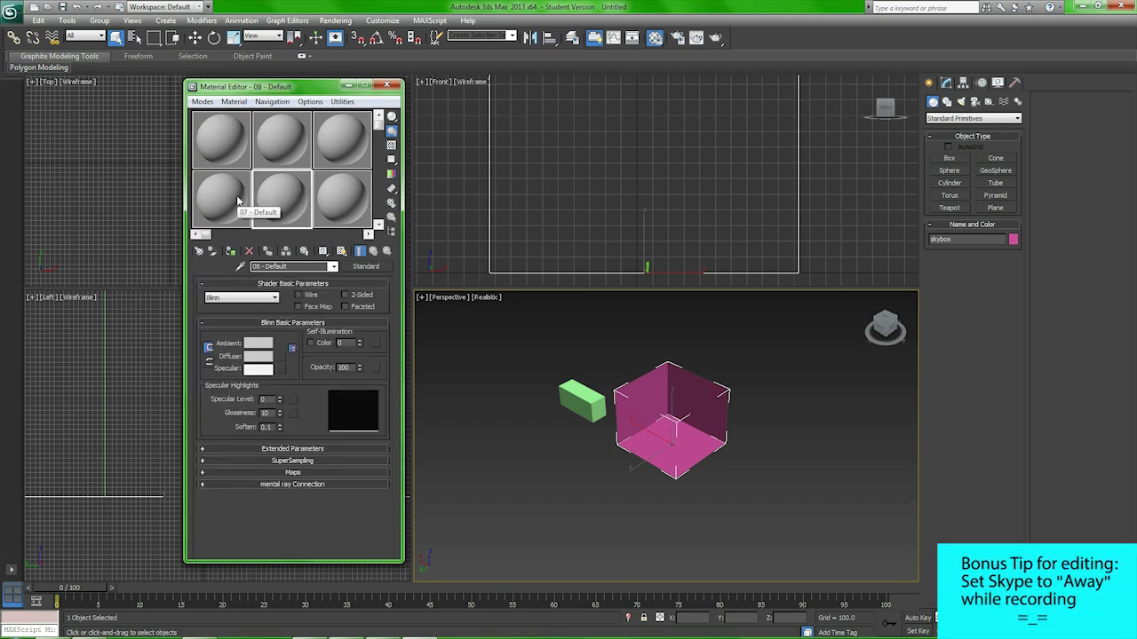
left_click(229, 142)
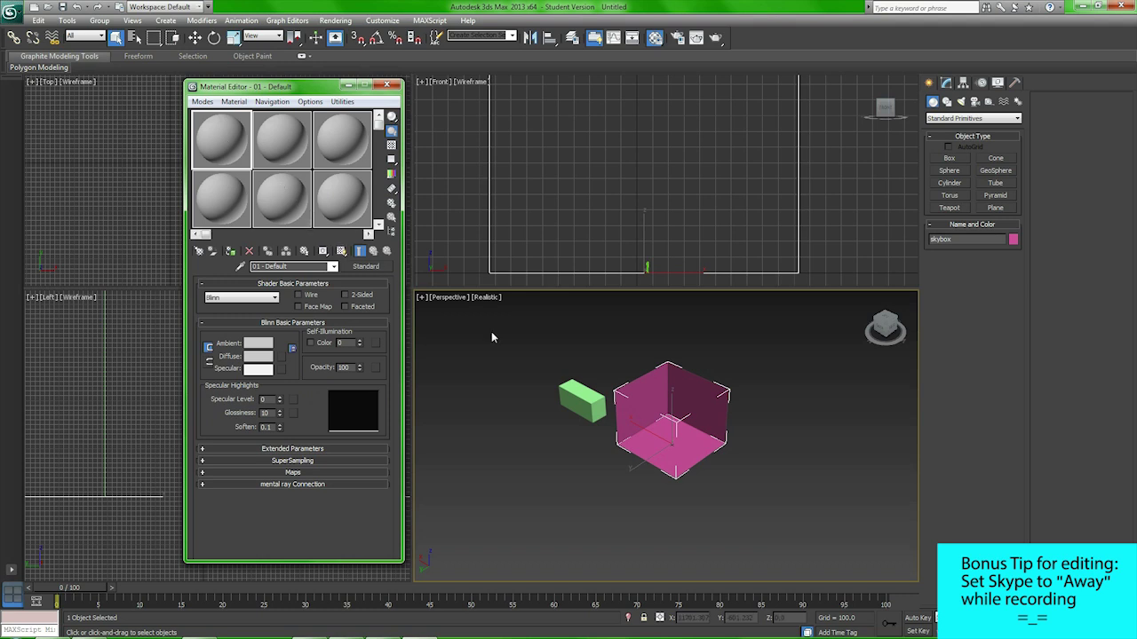
left_click(364, 267)
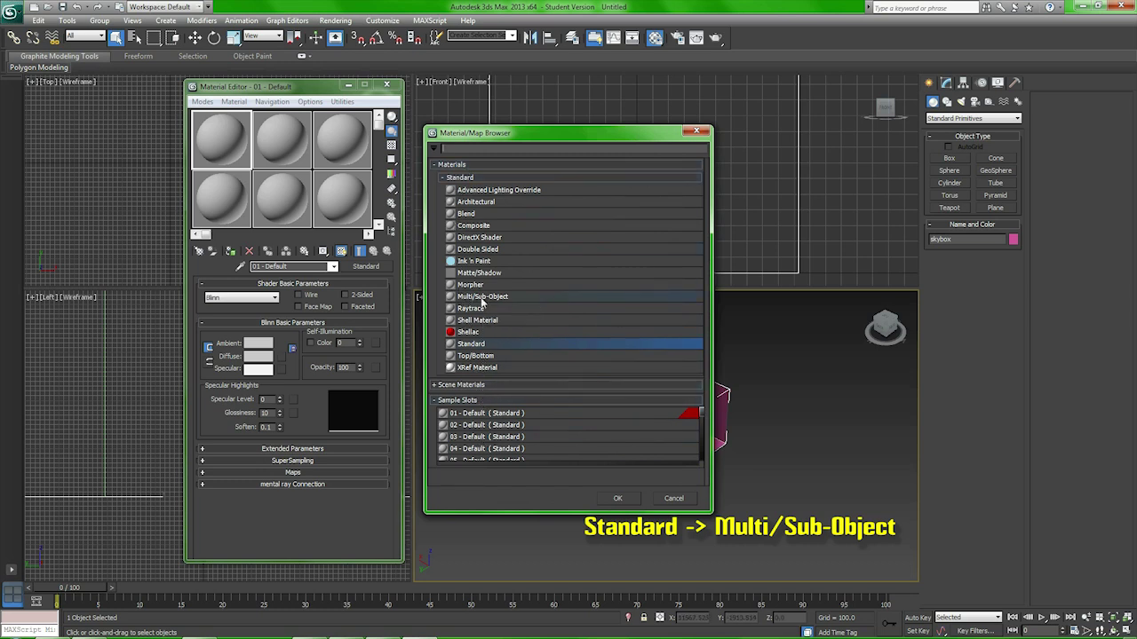
double_click(516, 299)
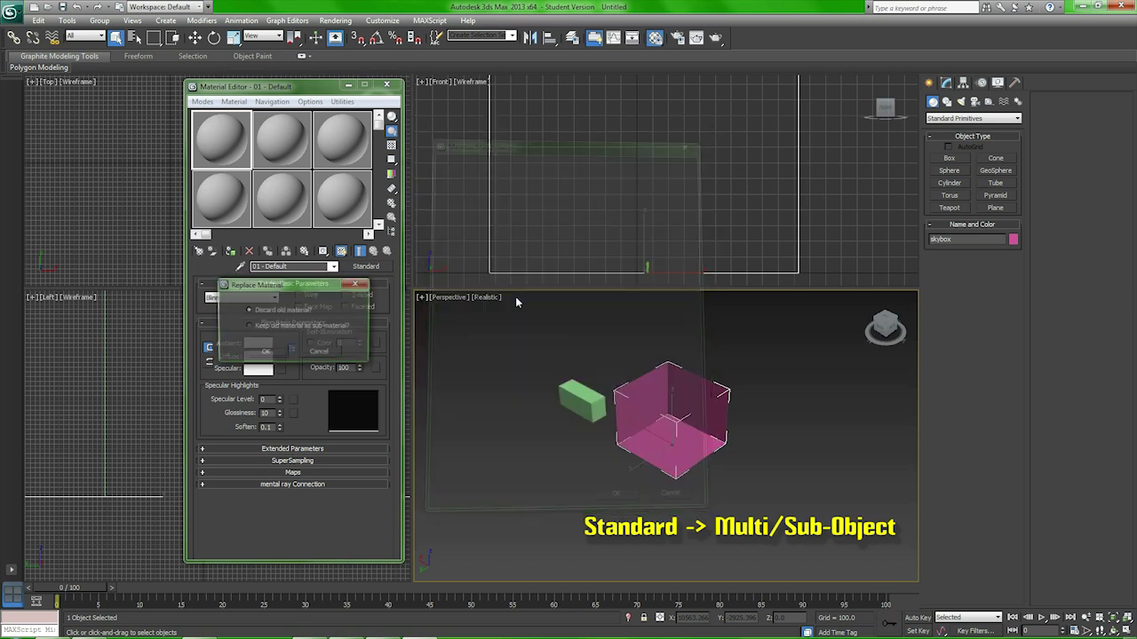
left_click(265, 352)
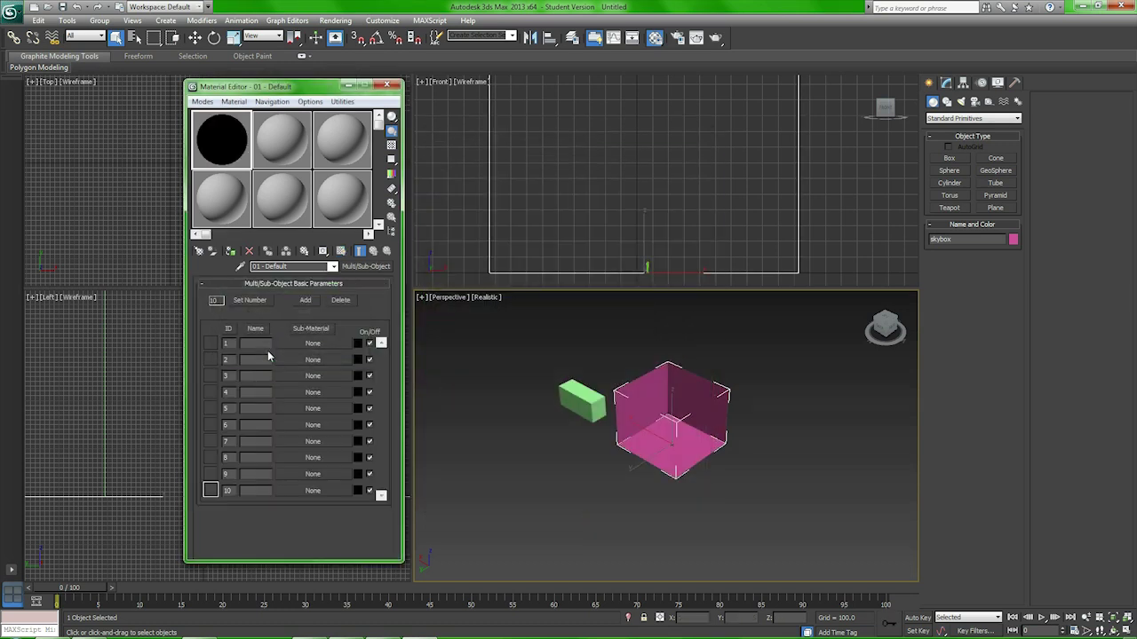
- Set the number of sub-materials in the Multi/Sub-Object material to 2
left_click(262, 300)
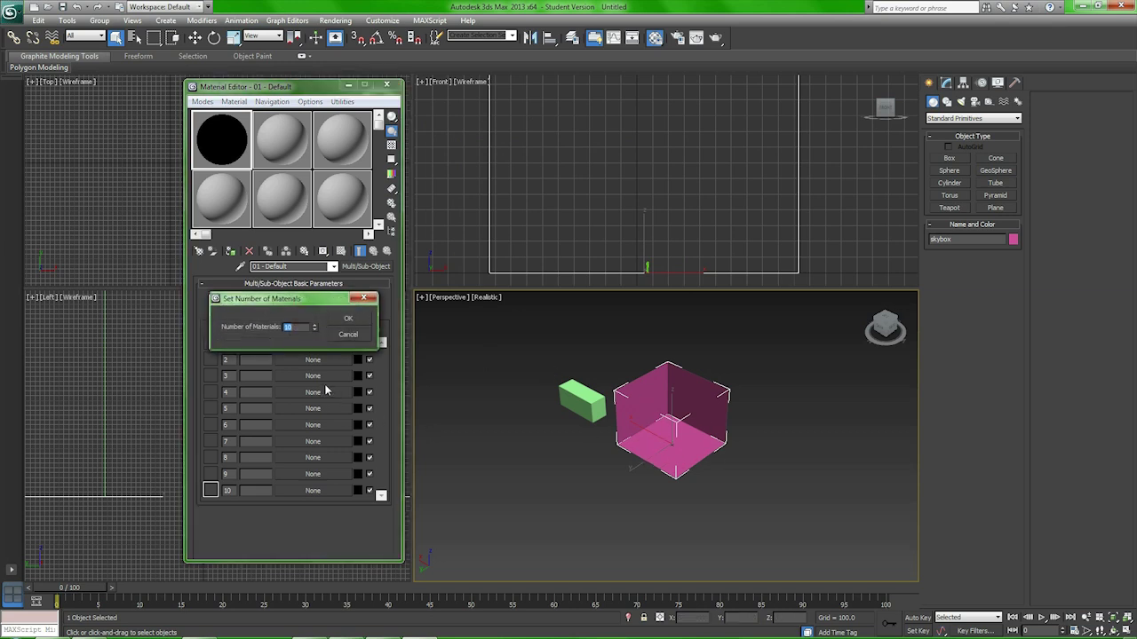
type("2")
left_click(348, 323)
- Name the material skybox, with Sky as the name for ID 1 and Ground for ID 2
left_click_drag(304, 266, 233, 267)
type("skybox")
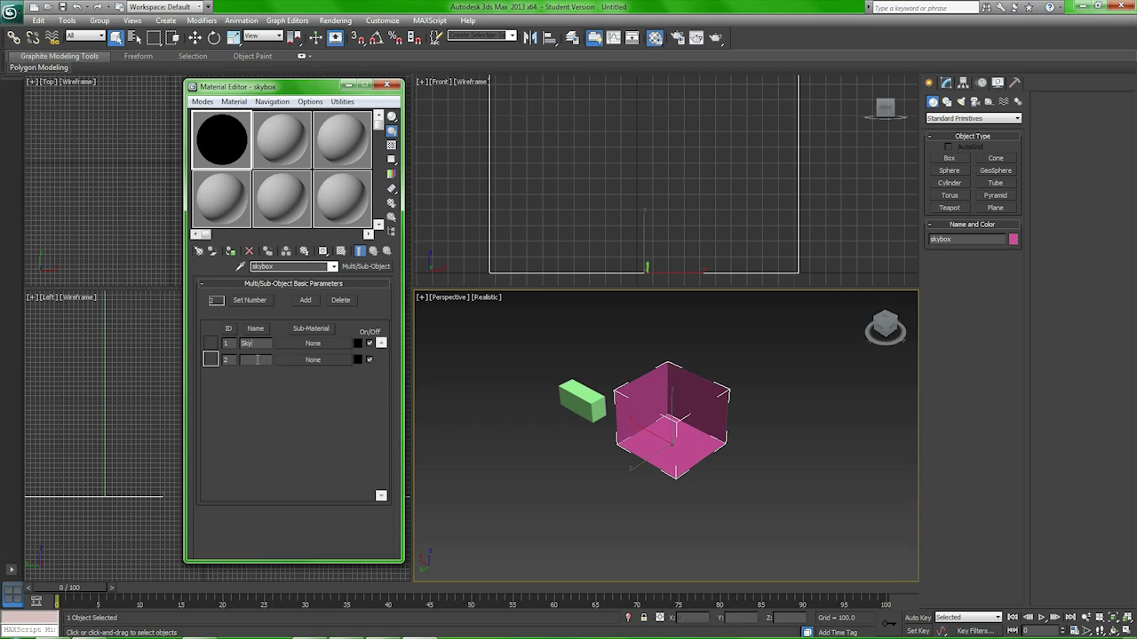
type("Ground")
key("Return")
- Assign a Standard material to the Sky sub-material slot and name it +sky
left_click(311, 343)
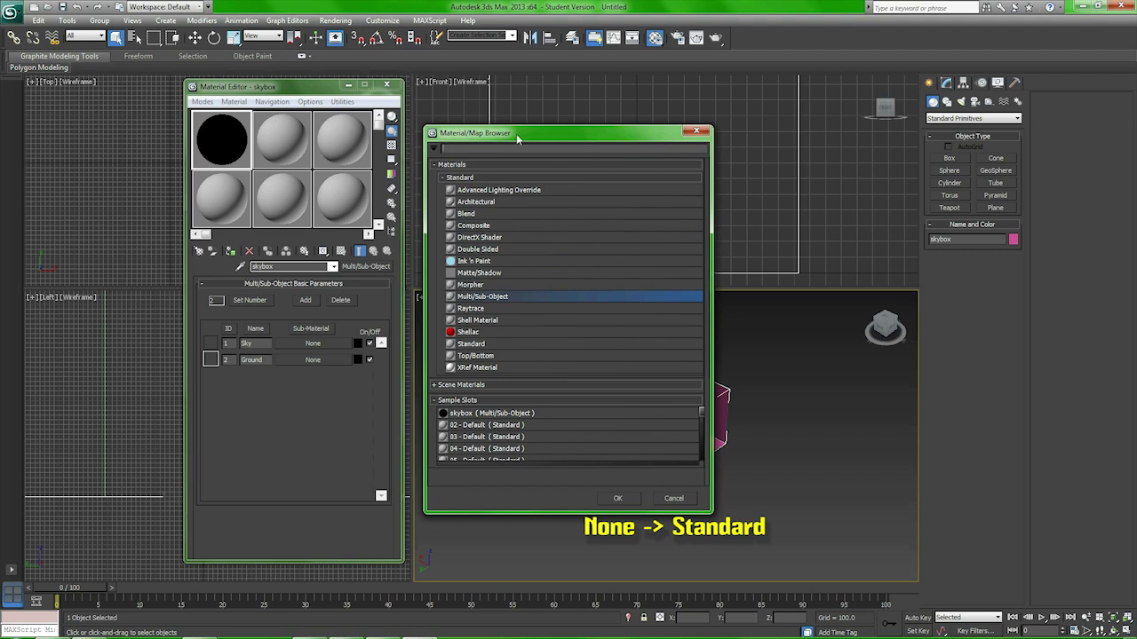
left_click(488, 344)
double_click(488, 344)
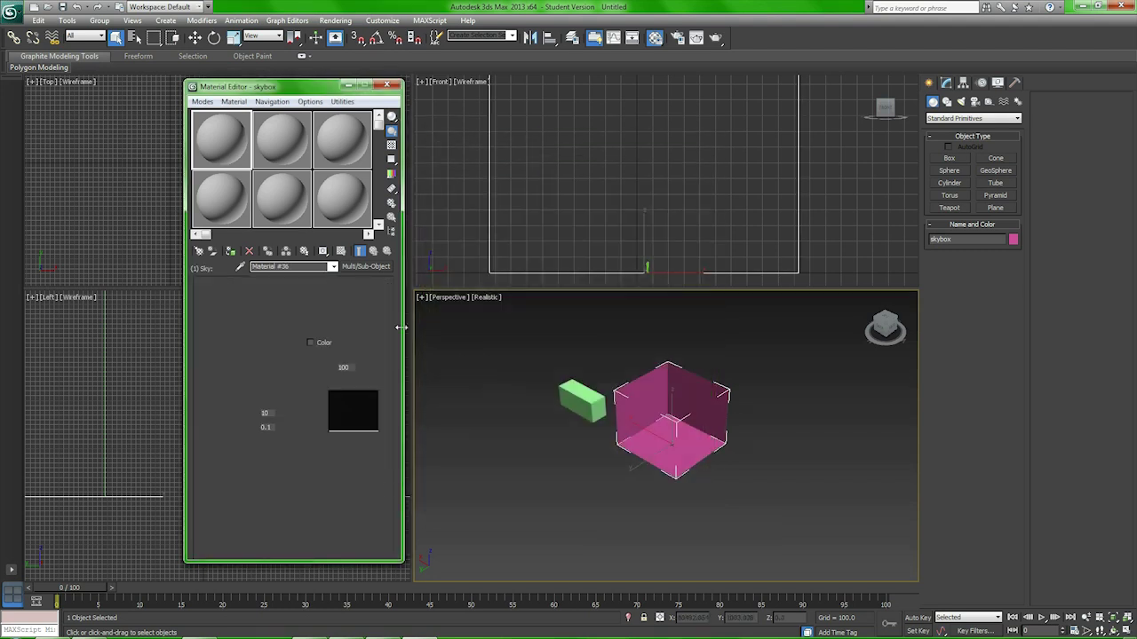
left_click(299, 266)
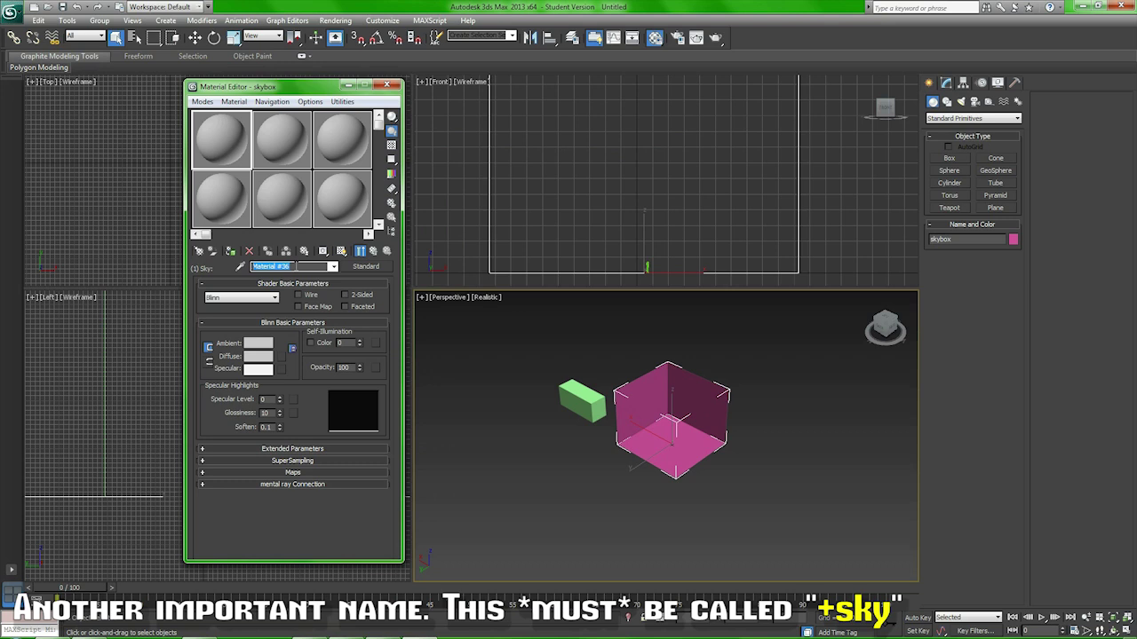
type("+sky")
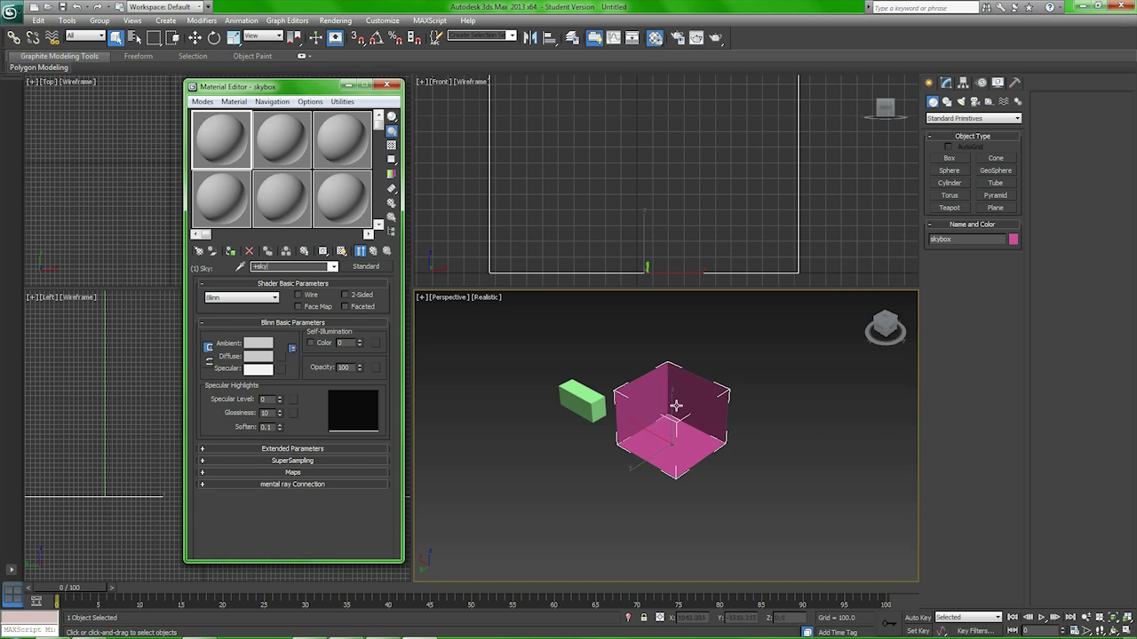
- Set the +sky diffuse colour to cyan (RGB 0, 255, 234), enable its viewport display and return to the parent material
left_click(259, 357)
left_click(281, 75)
left_click_drag(346, 127, 349, 78)
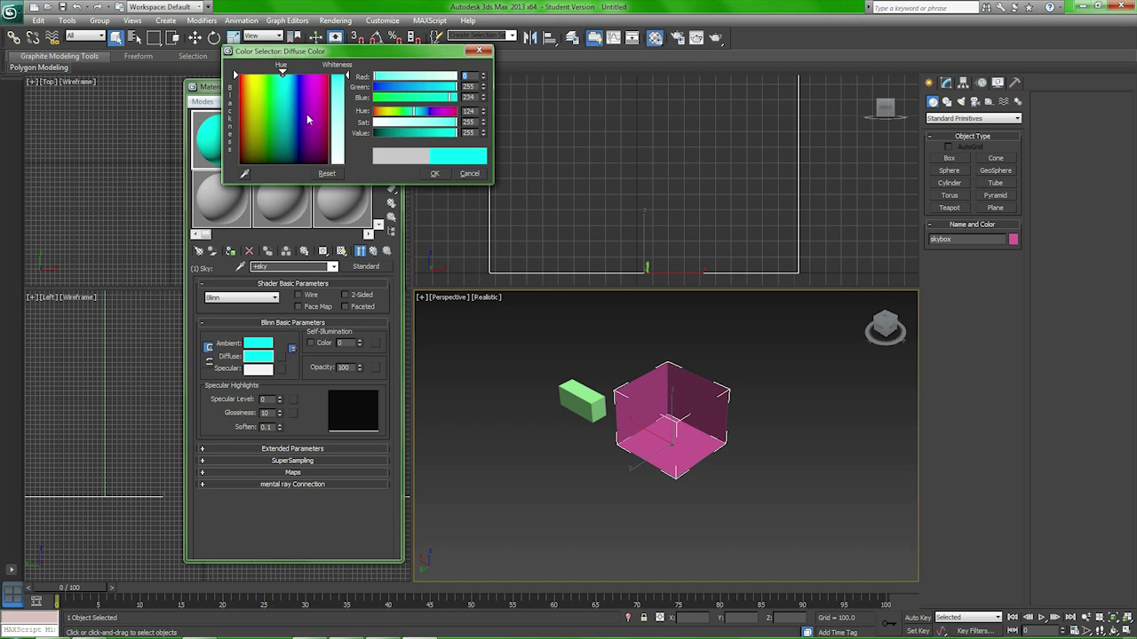
left_click(435, 173)
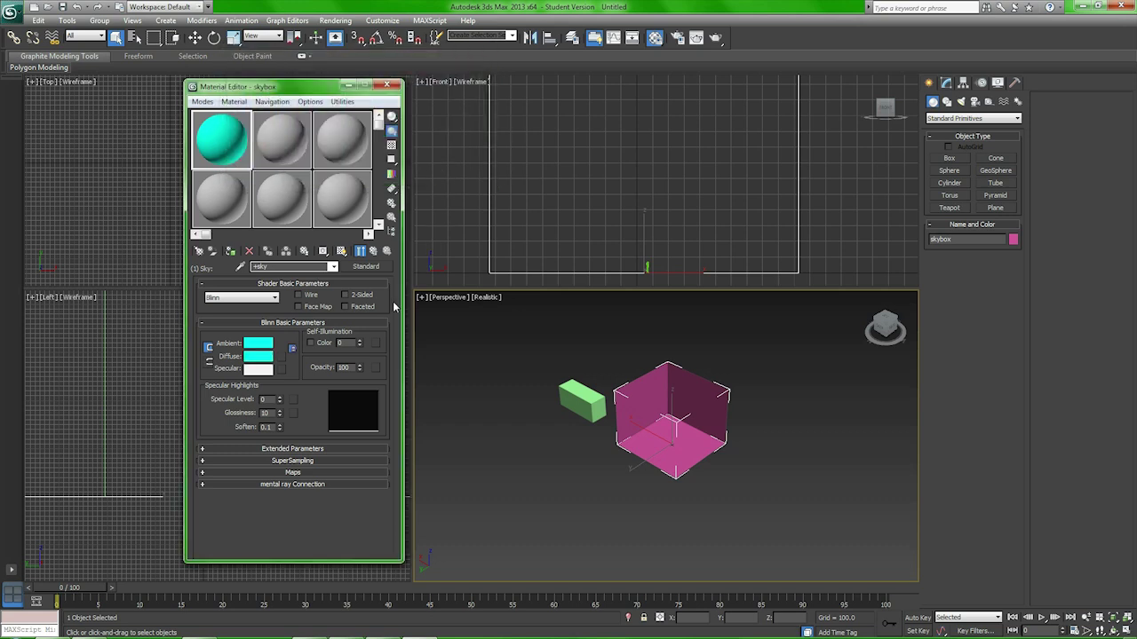
left_click(342, 253)
left_click(373, 251)
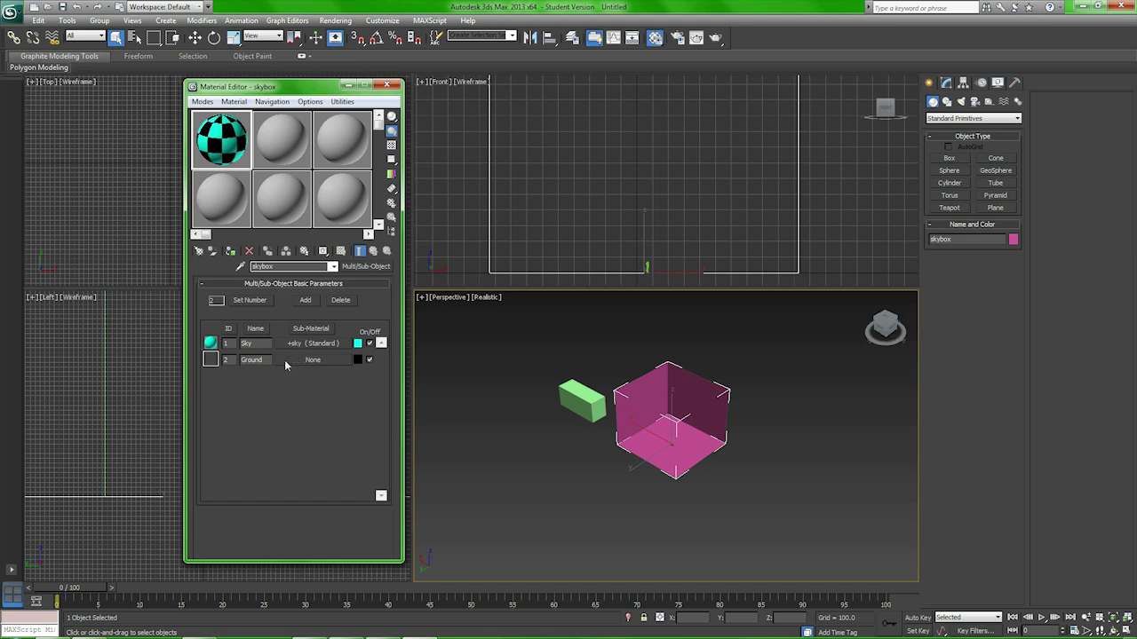
- Assign a Standard material to the Ground sub-material slot, set its diffuse colour to bright green and return to the parent material
left_click(313, 360)
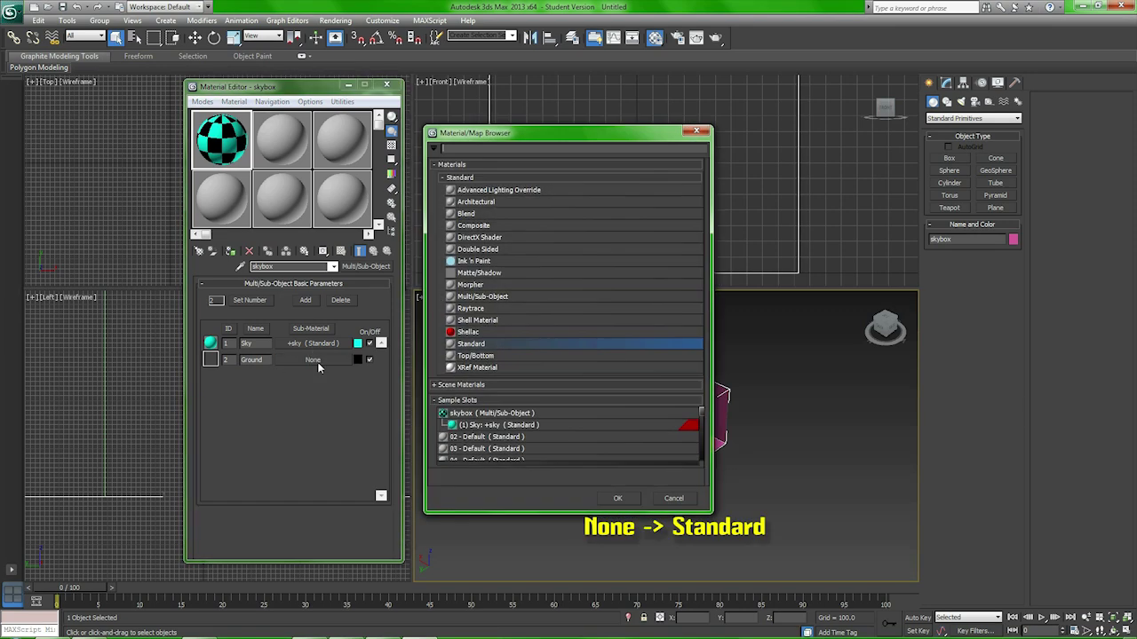
double_click(478, 343)
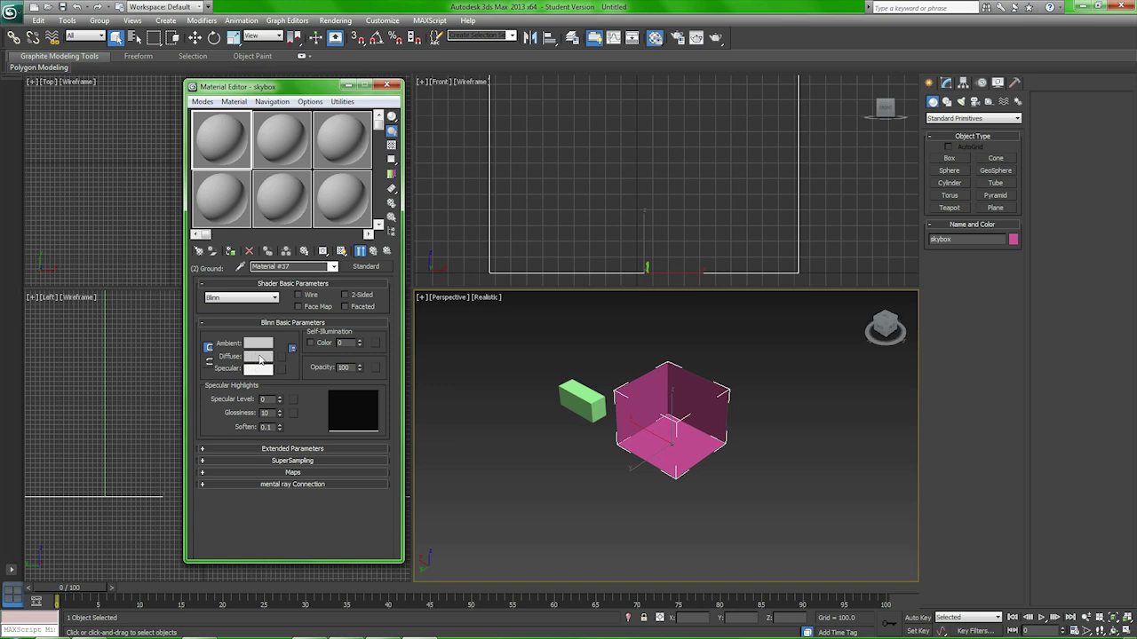
left_click(259, 357)
left_click(264, 81)
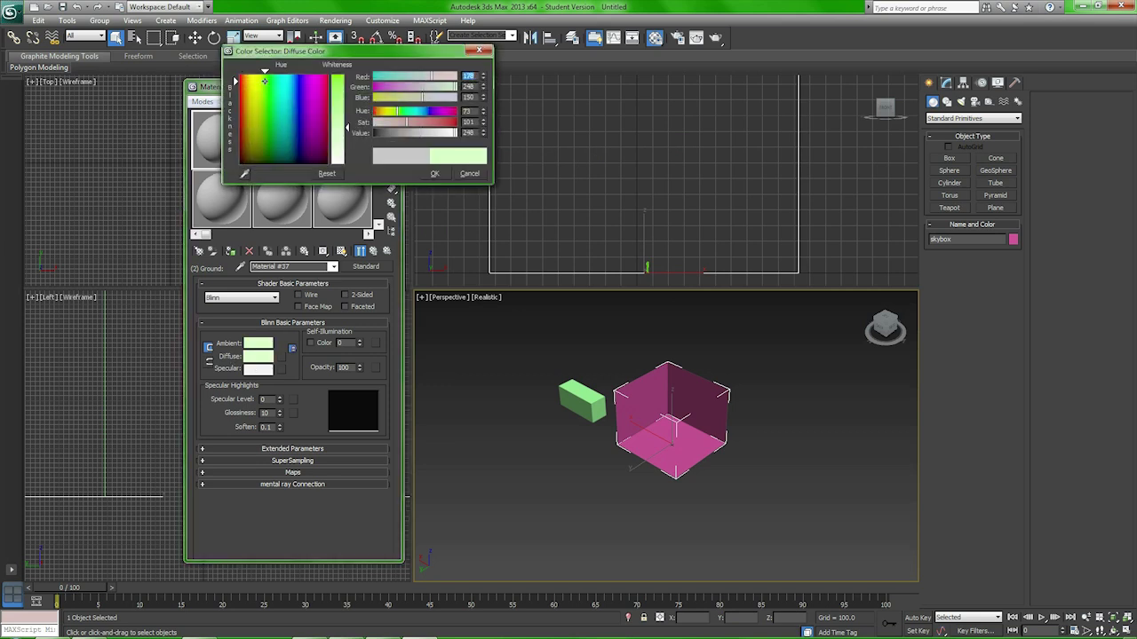
left_click_drag(343, 113, 344, 78)
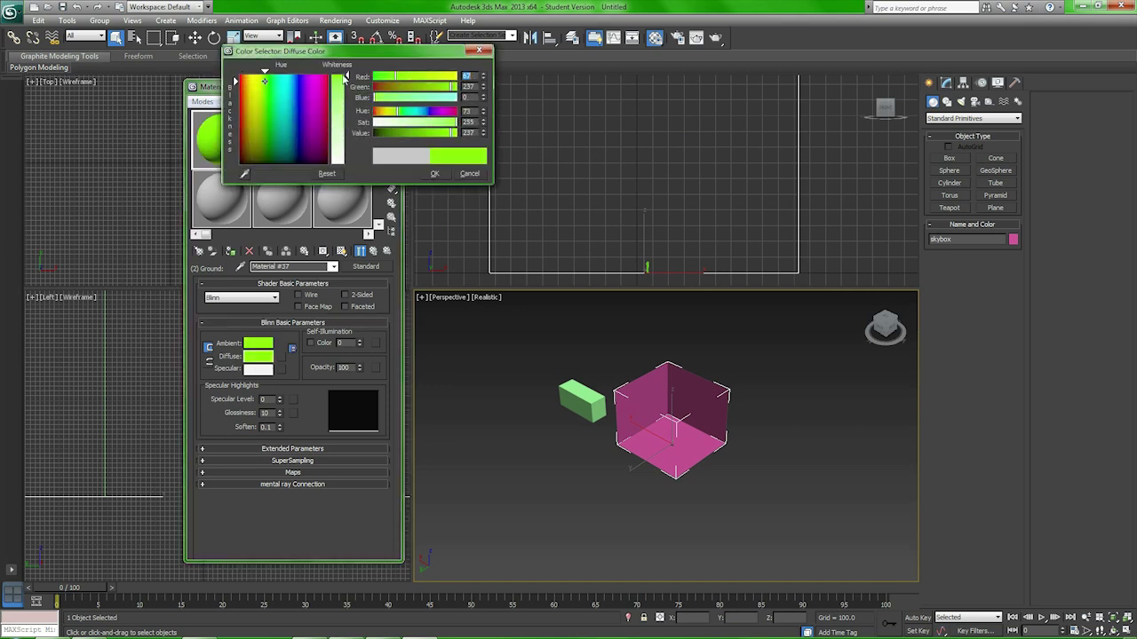
left_click(434, 173)
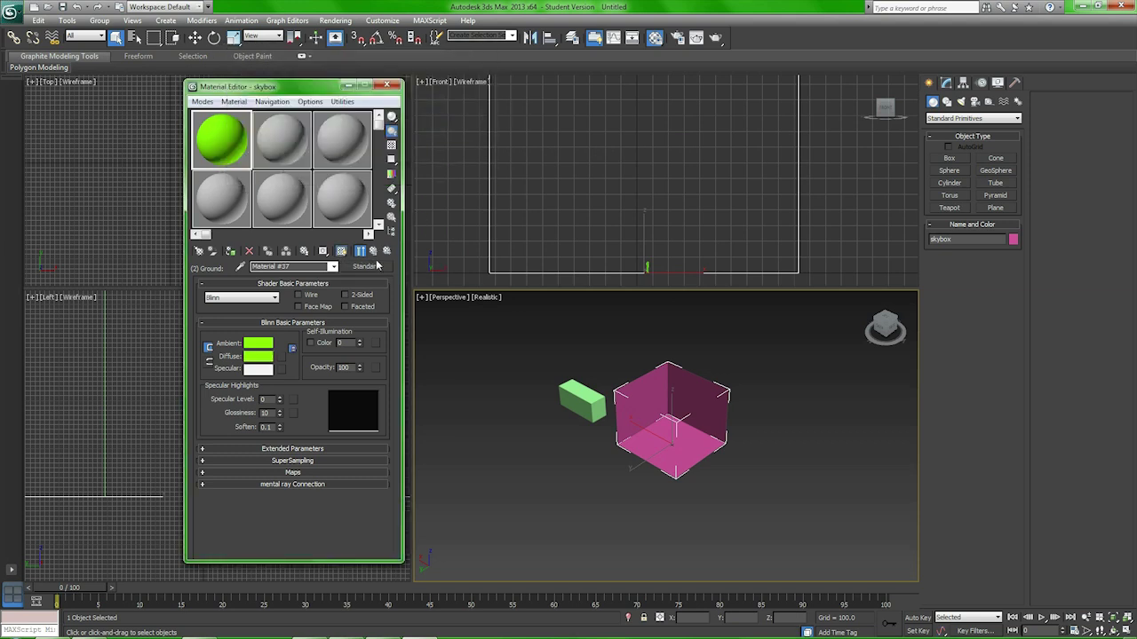
left_click(373, 251)
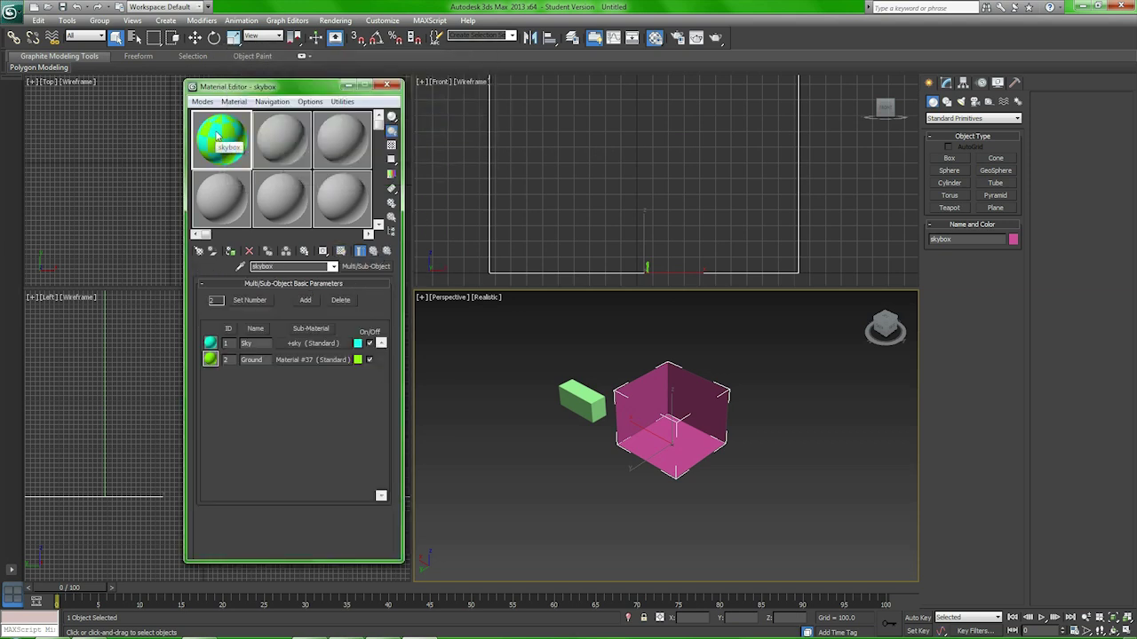
- Apply the skybox Multi/Sub-Object material to the skybox mesh in the Perspective view and close the Material Editor
left_click_drag(216, 134, 668, 417)
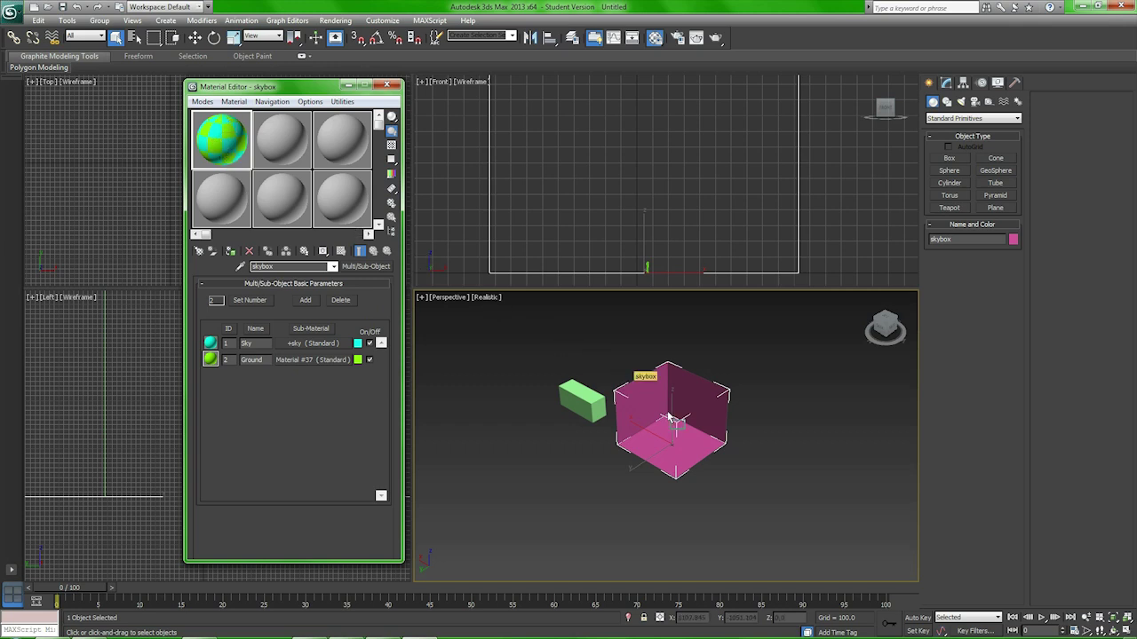
left_click_drag(668, 417, 668, 412)
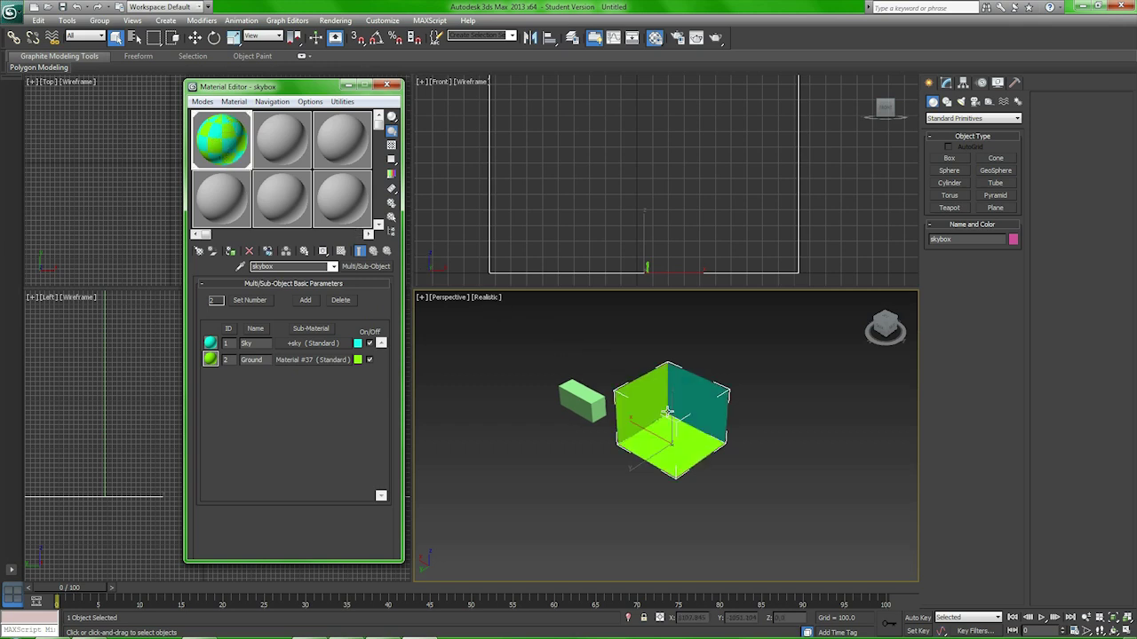
left_click(386, 85)
middle_click_drag(772, 380, 747, 382)
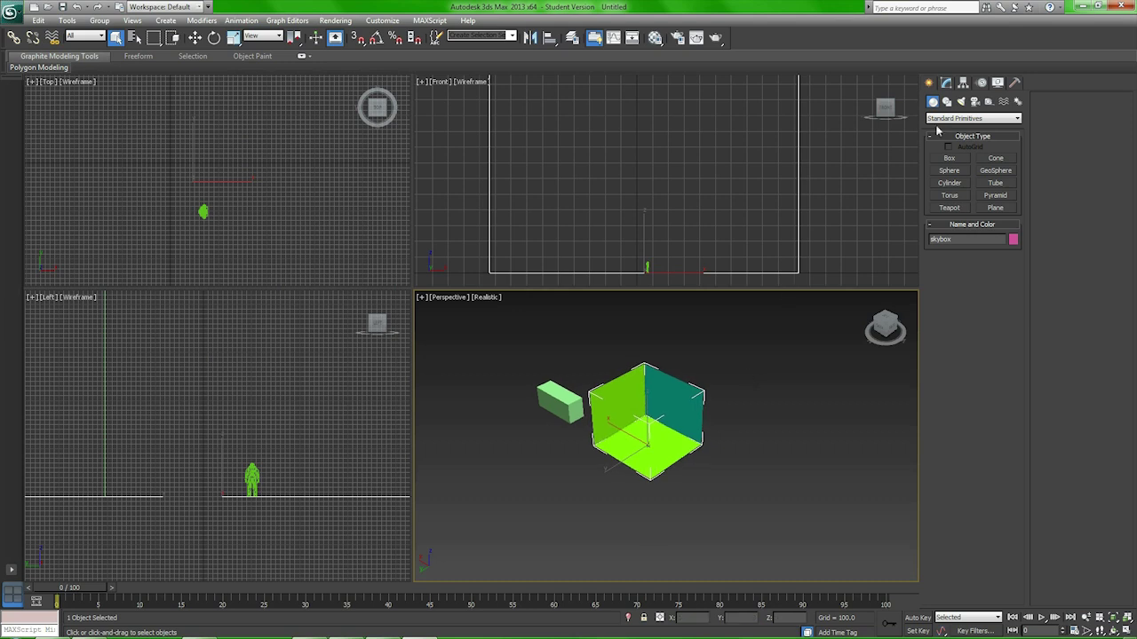
- Select the four inner walls and the ceiling of the skybox mesh at polygon level, leaving the floor unselected
left_click(947, 83)
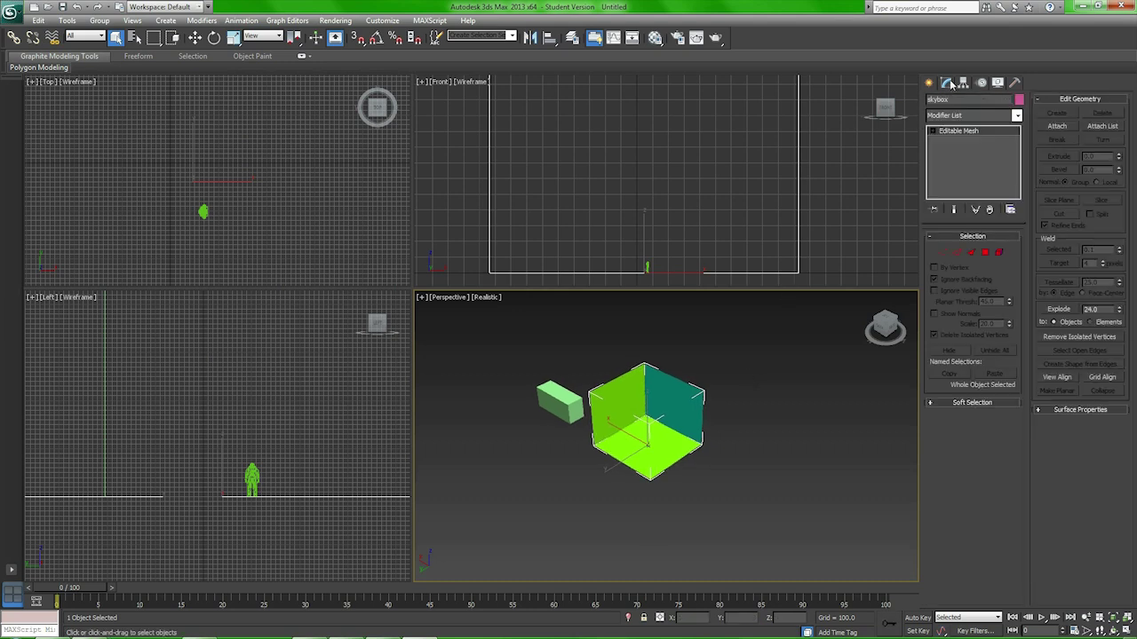
left_click(984, 253)
middle_click_drag(668, 423, 642, 414)
scroll(652, 392, "up", 5)
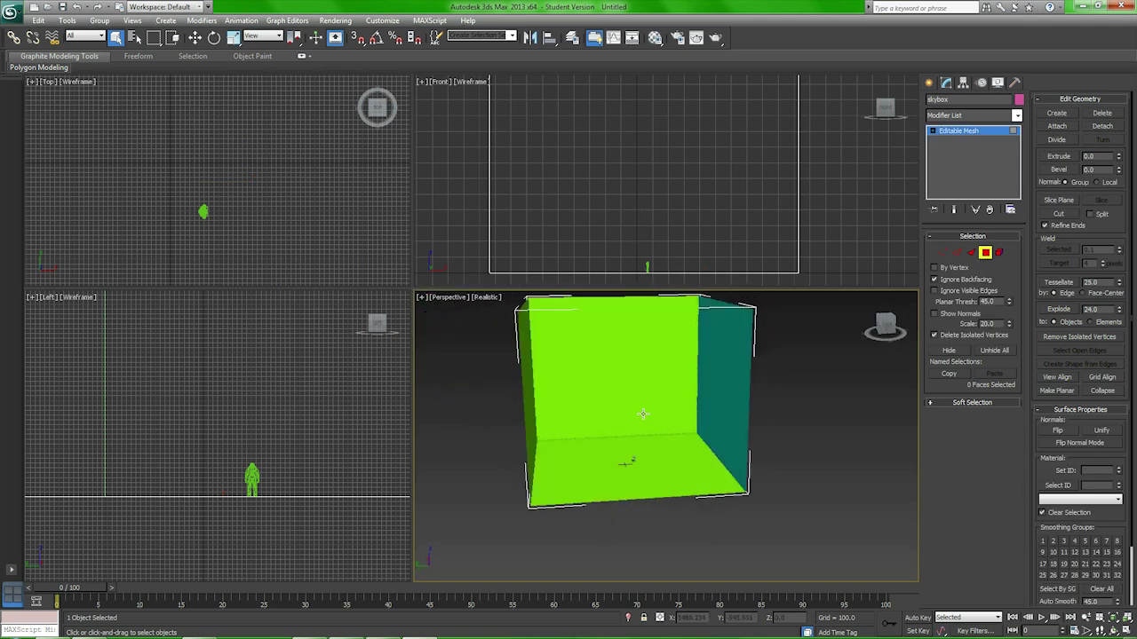
left_click(654, 369)
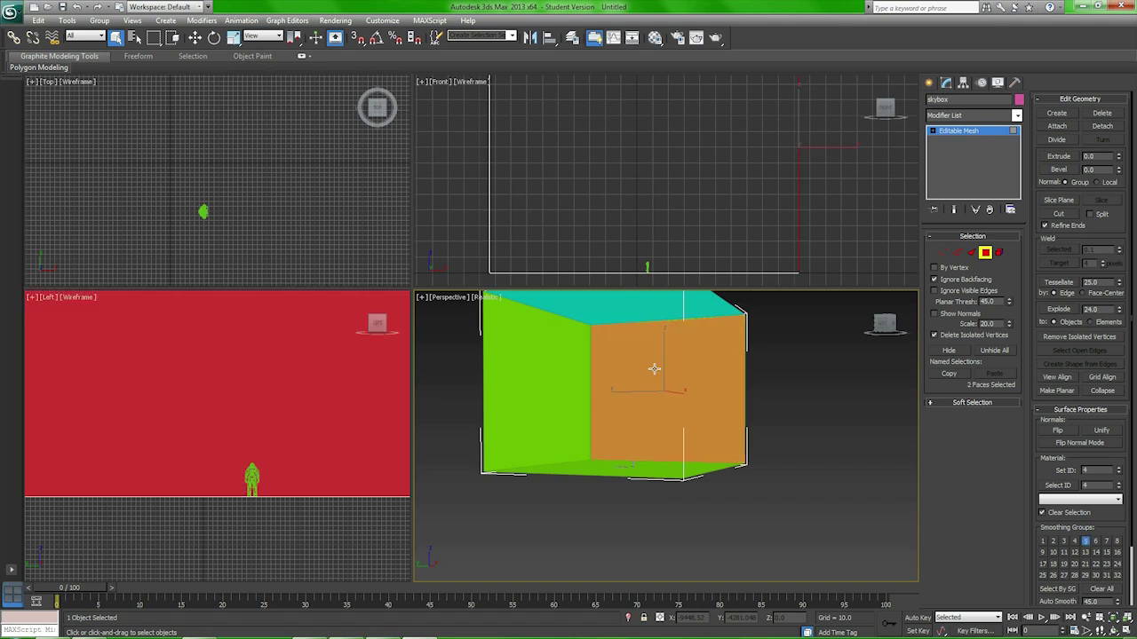
left_click(555, 366, "ctrl")
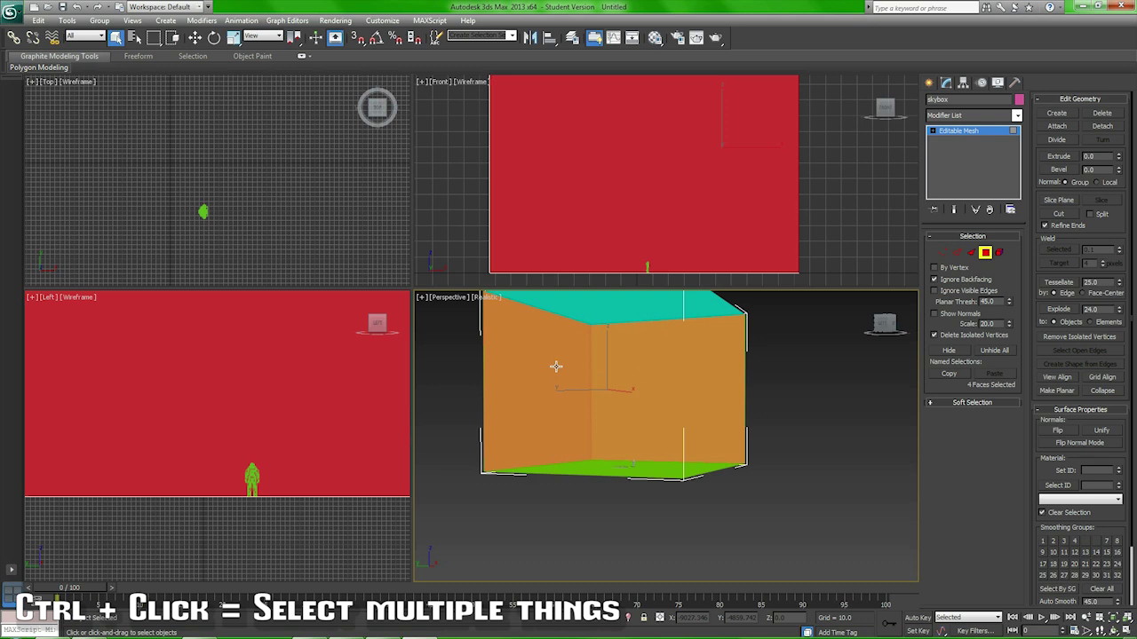
middle_click_drag(673, 373, 509, 378, "alt")
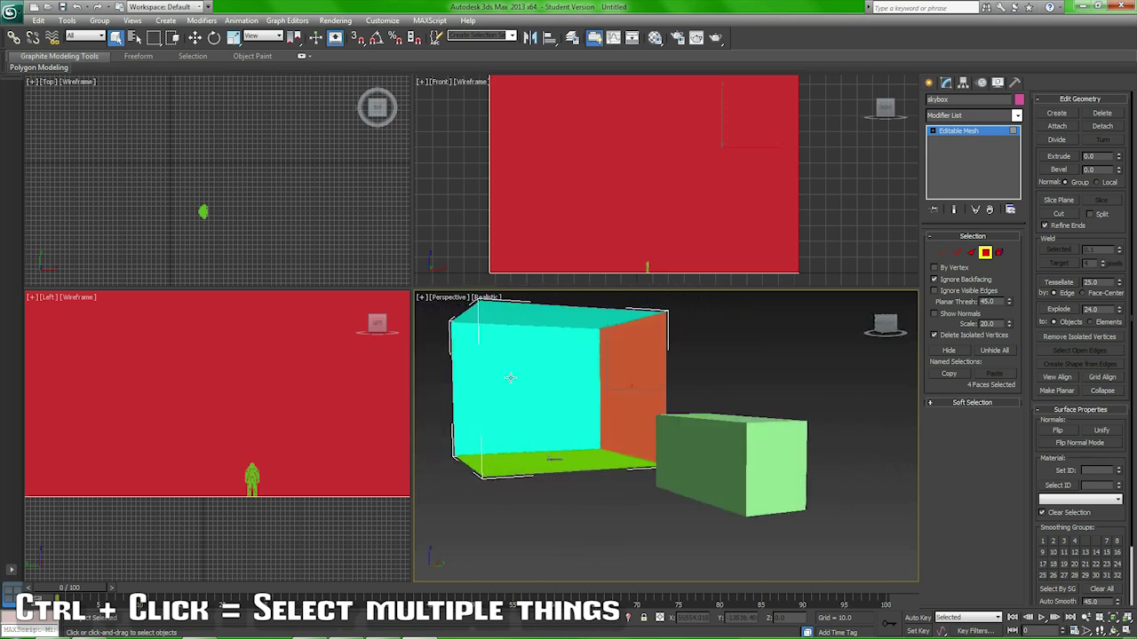
left_click(524, 374, "ctrl")
mouse_move(614, 373)
middle_mouse_down("alt")
mouse_move(520, 370)
mouse_move(527, 337)
mouse_move(571, 323)
mouse_move(594, 376)
mouse_move(574, 432)
mouse_move(658, 457)
mouse_move(779, 436)
mouse_move(724, 409)
mouse_move(802, 391)
mouse_move(687, 421)
mouse_move(965, 438)
middle_mouse_up("alt")
left_click(520, 370, "ctrl")
left_click(571, 322, "ctrl")
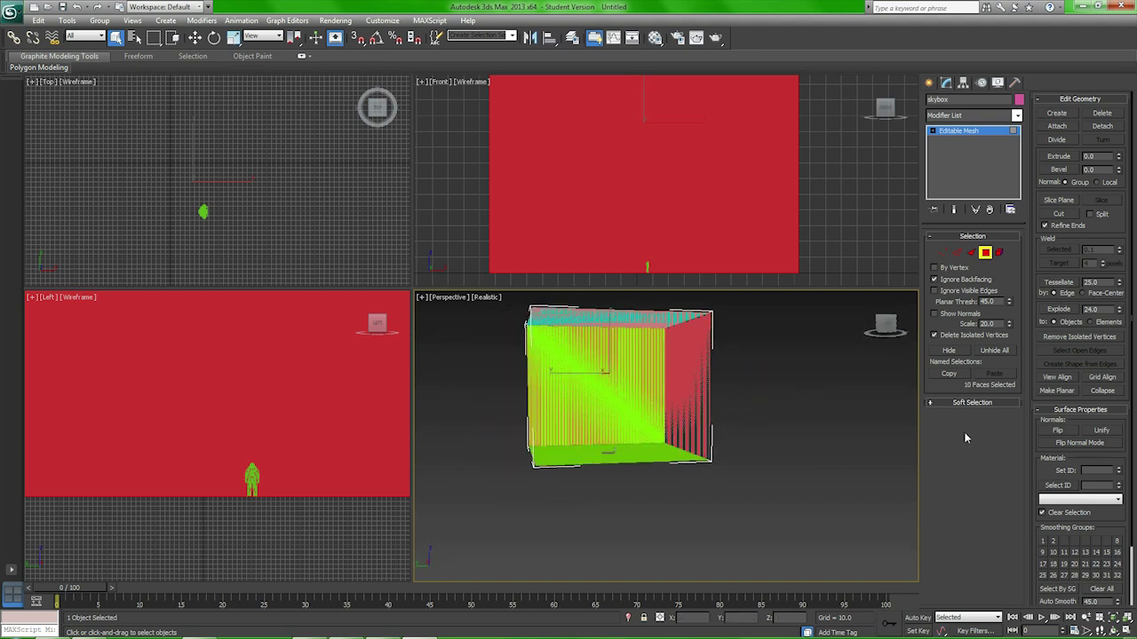
- Set the material ID of the selected wall and ceiling polygons to 1 and clear the selection
left_click(1078, 471)
type("1")
key("Return")
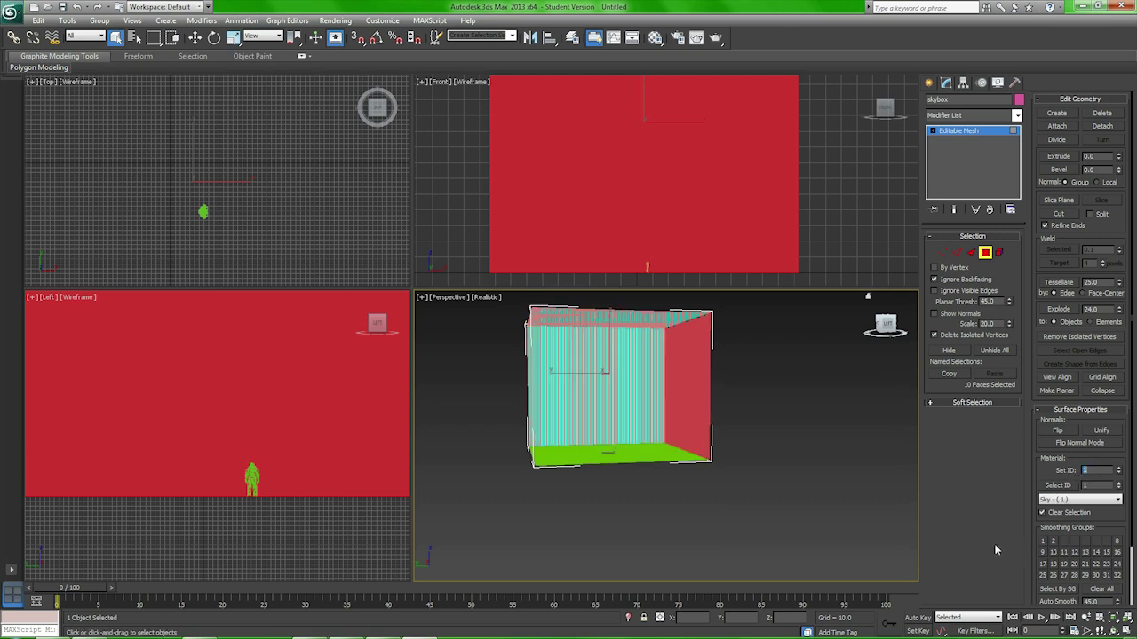
left_click(769, 415)
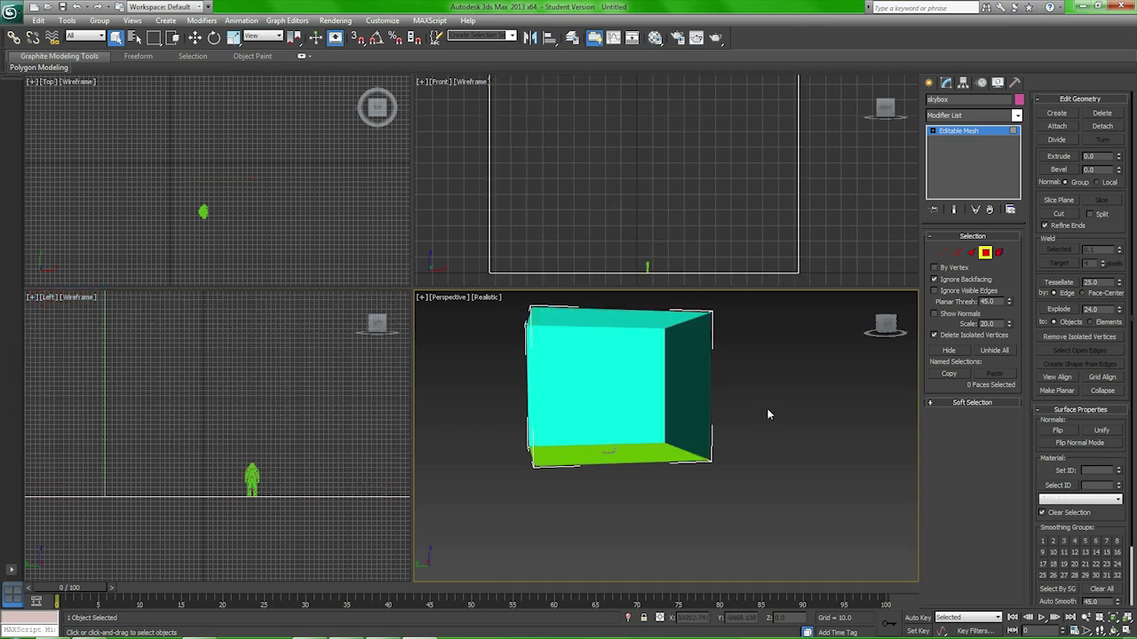
- Check the floor polygon's material ID against the sub-material list of the skybox material and inspect the coloured skybox
left_click(642, 451)
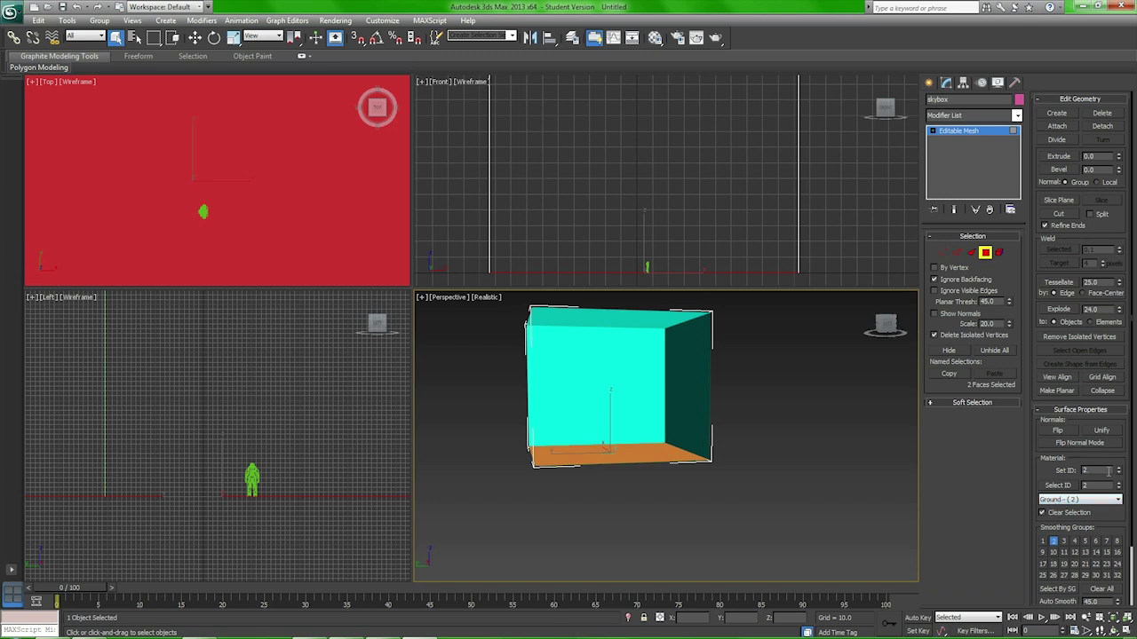
left_click(768, 449)
key("m")
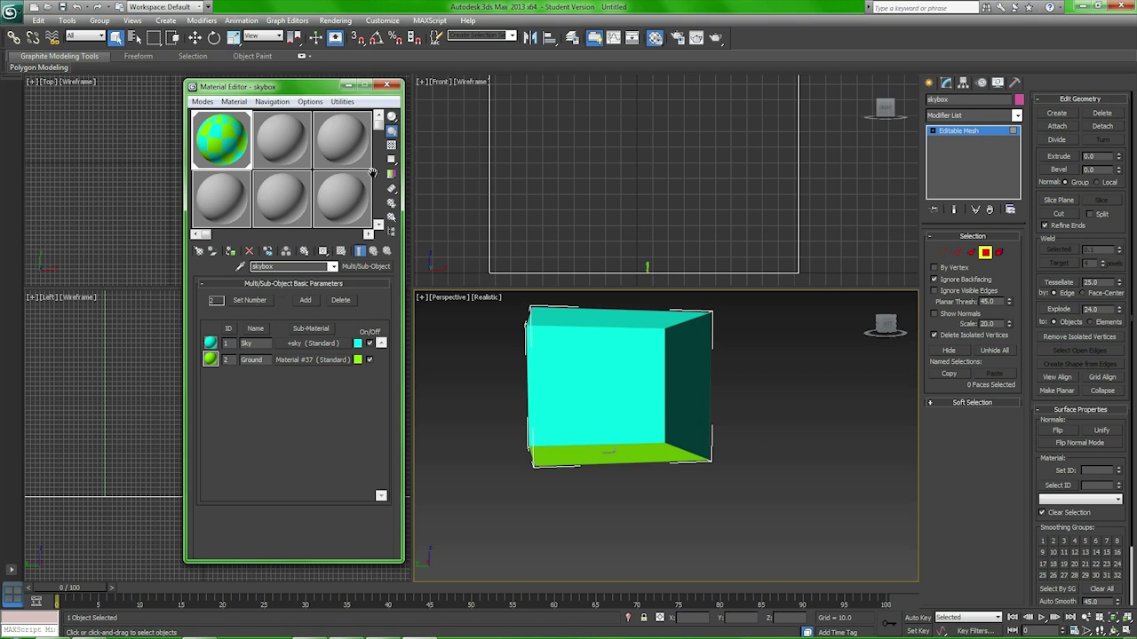
left_click(386, 85)
middle_click_drag(779, 363, 776, 497)
scroll(809, 494, "down", 3)
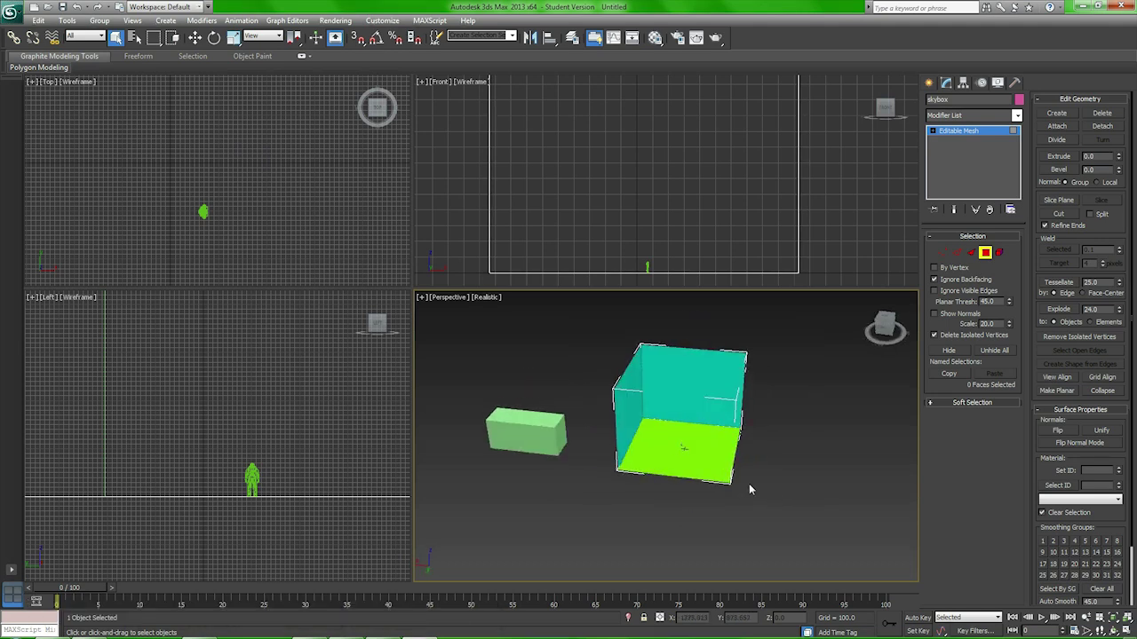
mouse_move(749, 483)
middle_mouse_down()
mouse_move(720, 471)
mouse_move(756, 478)
middle_mouse_up()
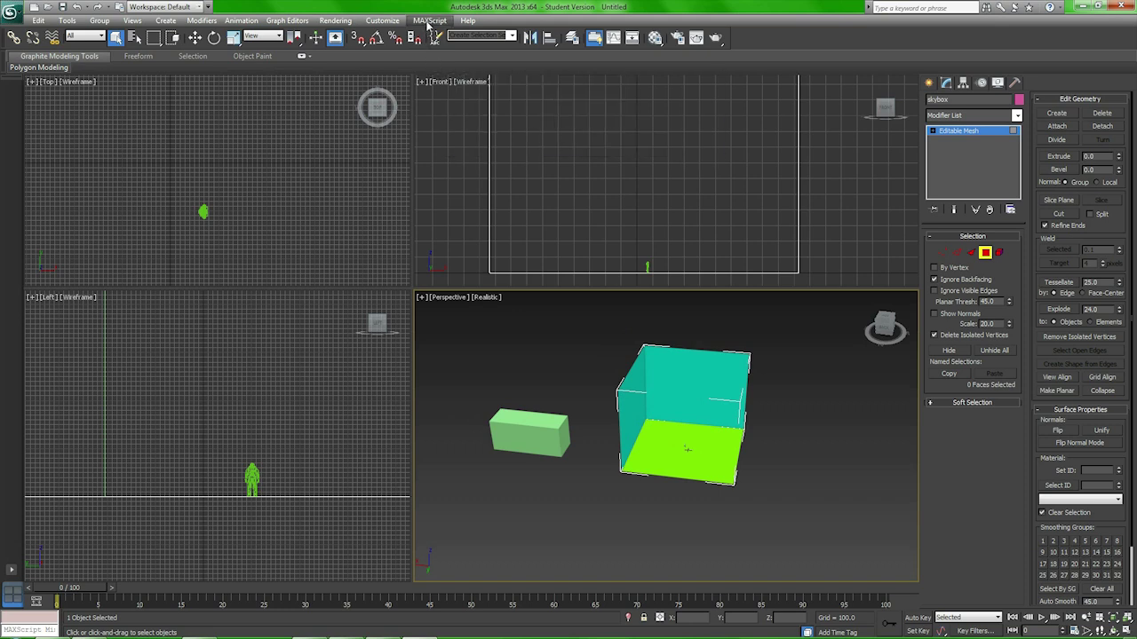
- Run the MAXScript file JMS_Exporter_v1-0-1.ms from the scripts folder
left_click(429, 21)
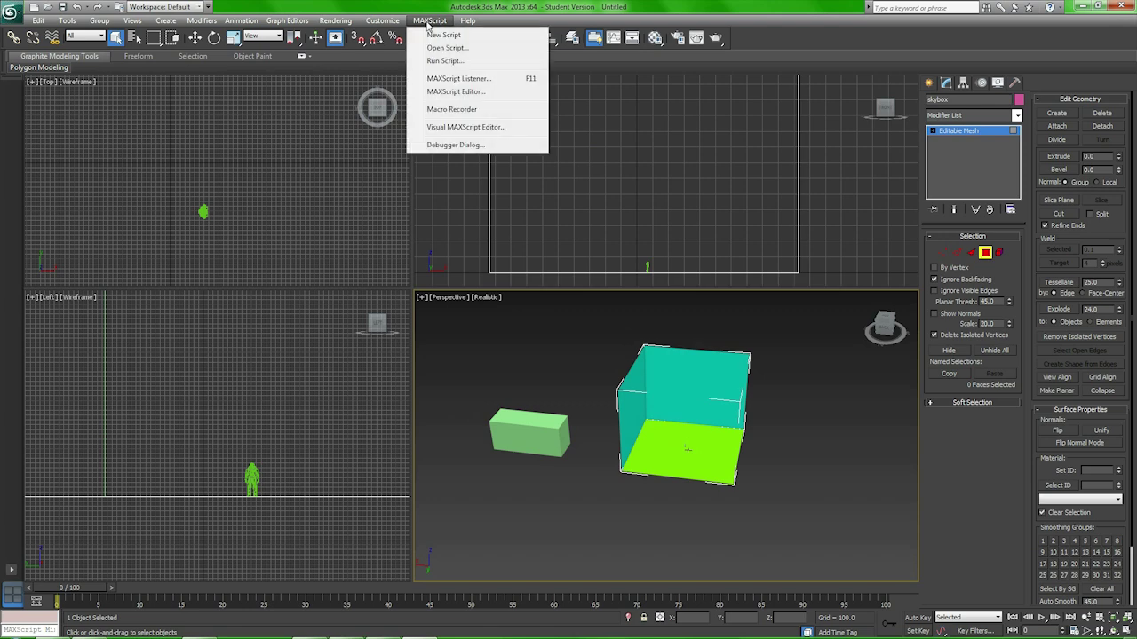
left_click(445, 61)
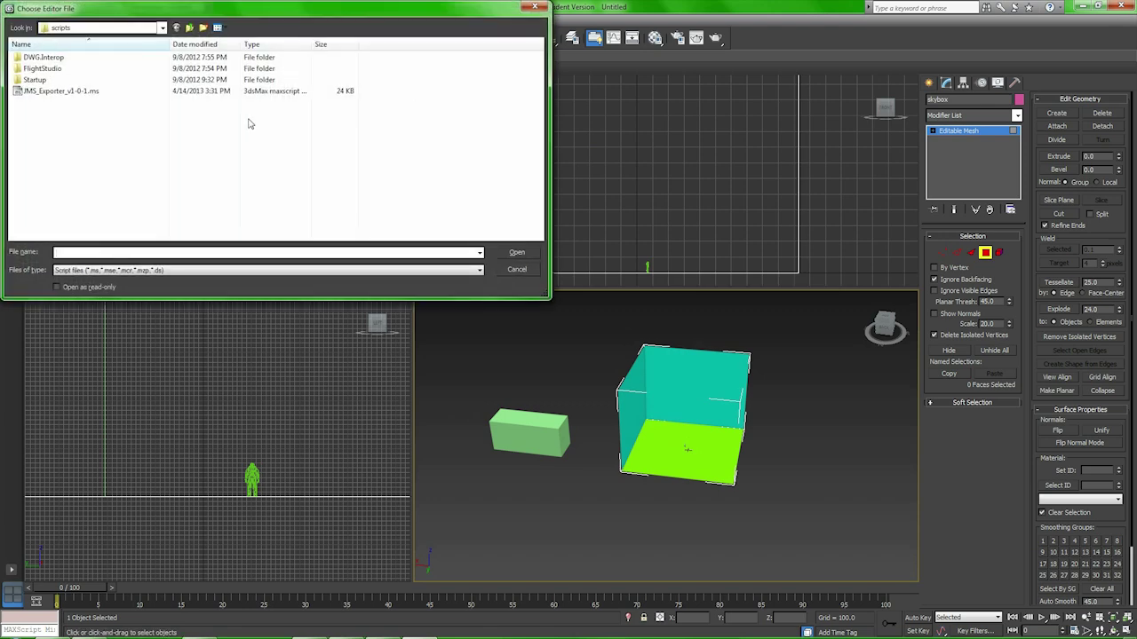
double_click(39, 94)
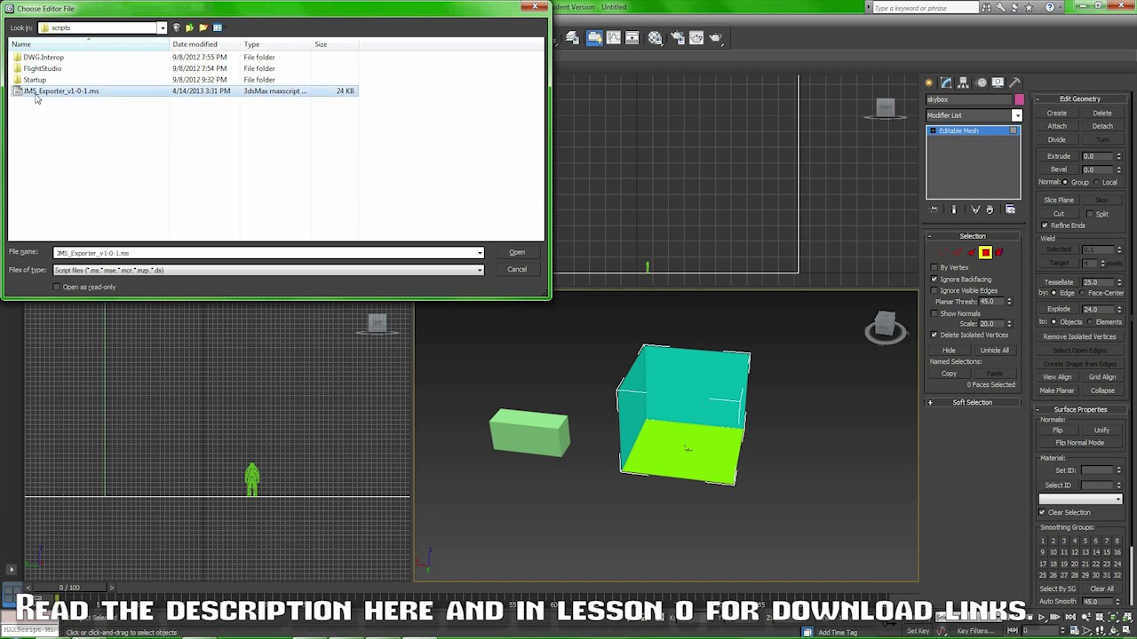
left_click(428, 20)
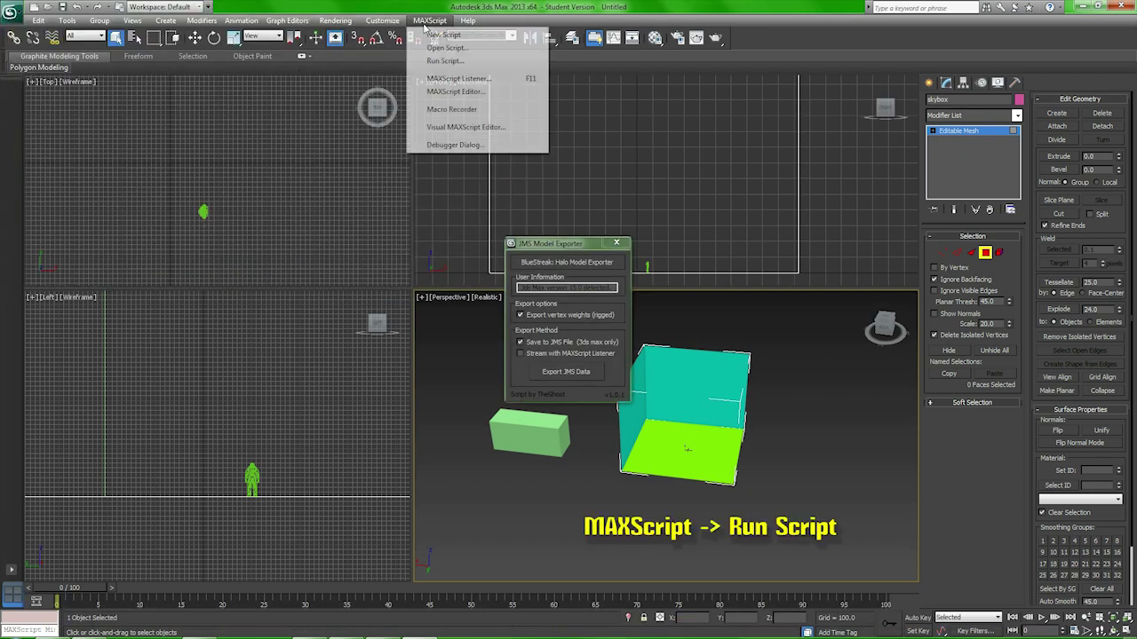
left_click(431, 49)
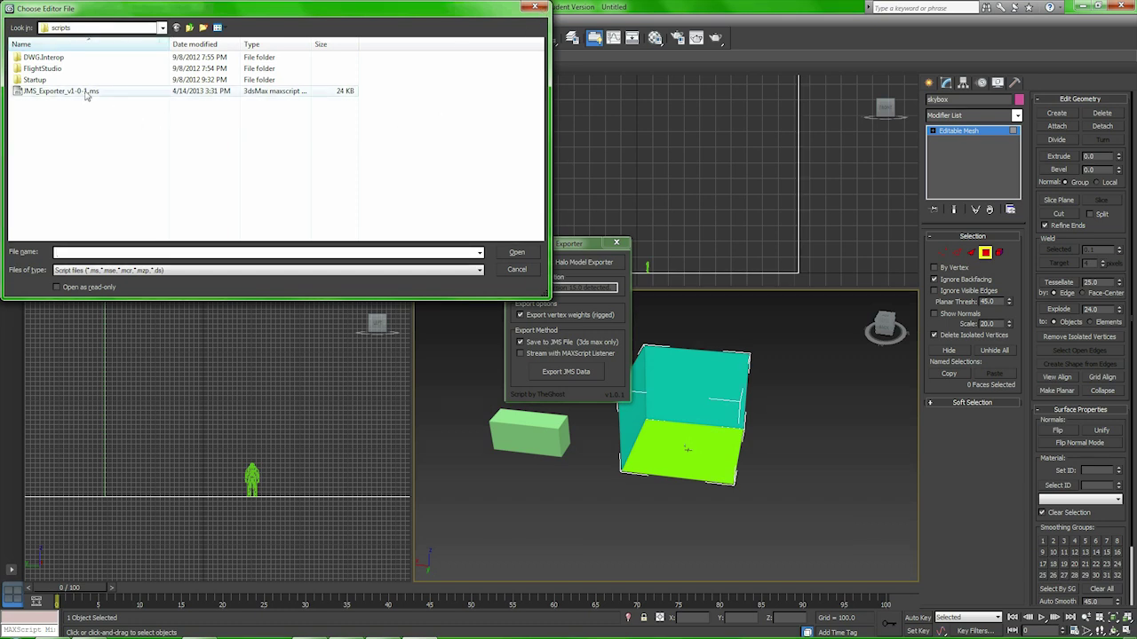
left_click(535, 8)
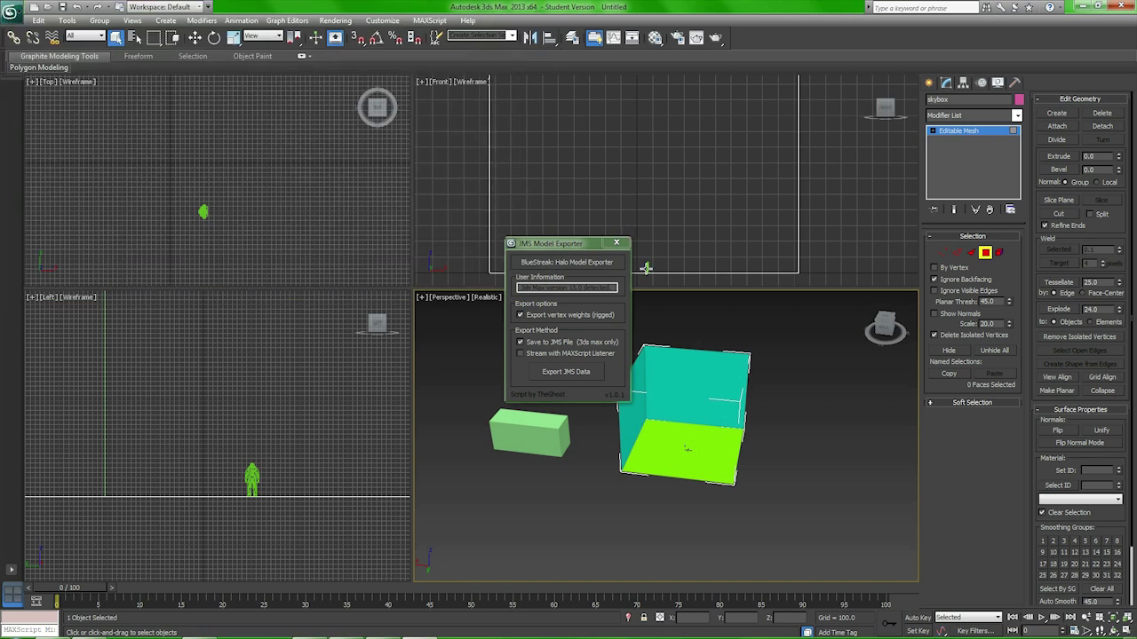
- Start the JMS data export with vertex weights and saving to a JMS file enabled
left_click_drag(566, 248, 742, 193)
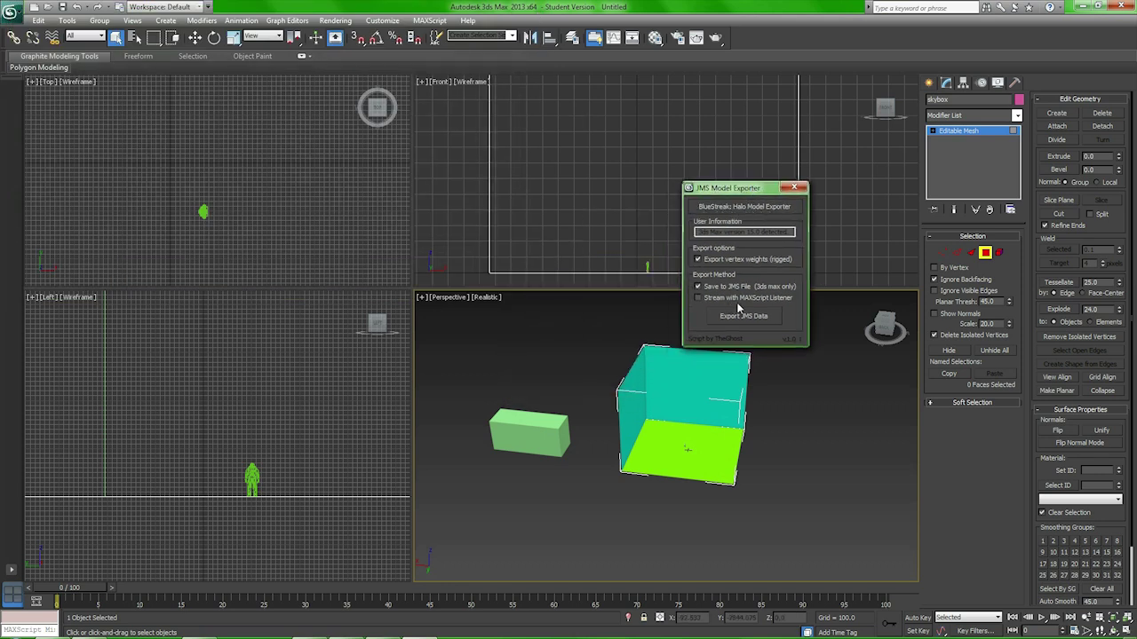
left_click(698, 259)
left_click(746, 318)
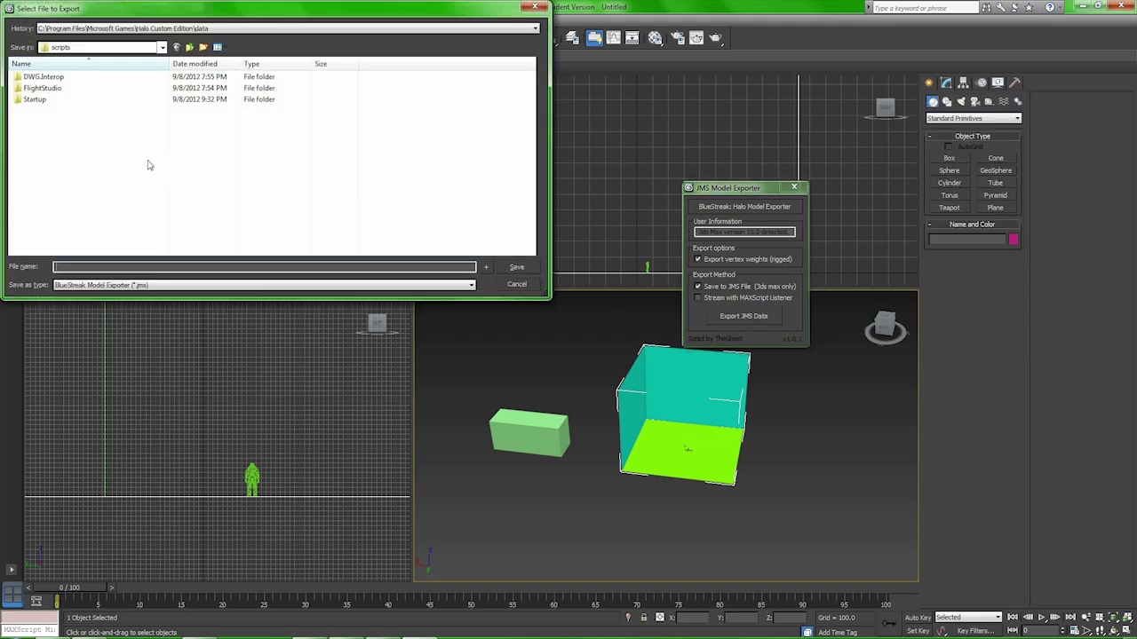
- Set the export location to the data\levels folder of Halo Custom Edition under Program Files (x86), starting from the recent tutorial\models path
left_click_drag(242, 13, 282, 44)
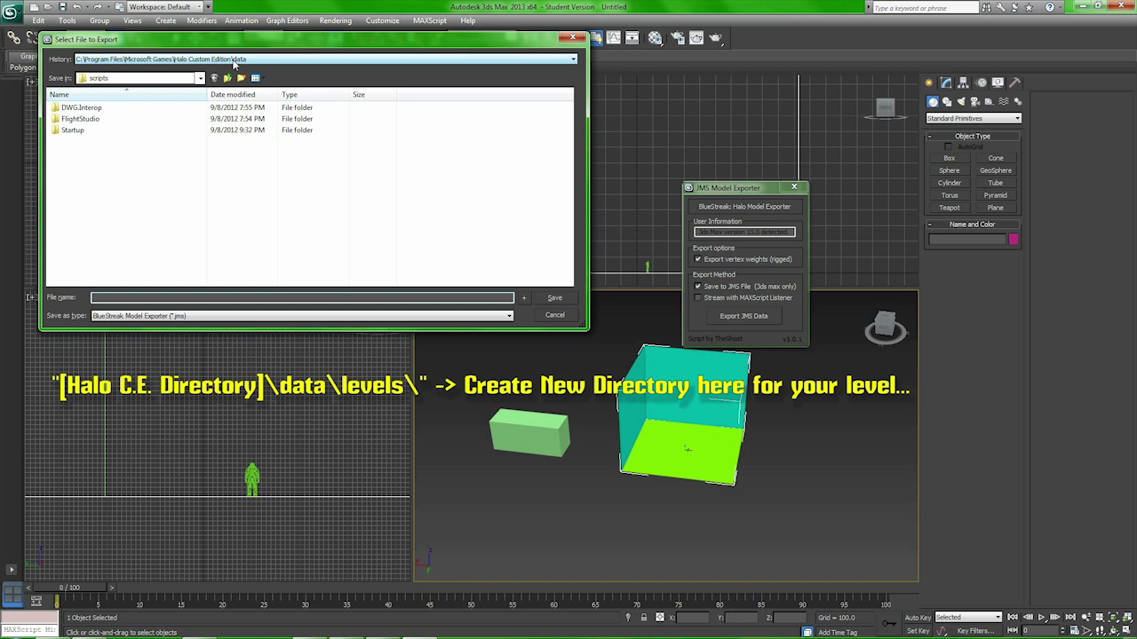
left_click(135, 61)
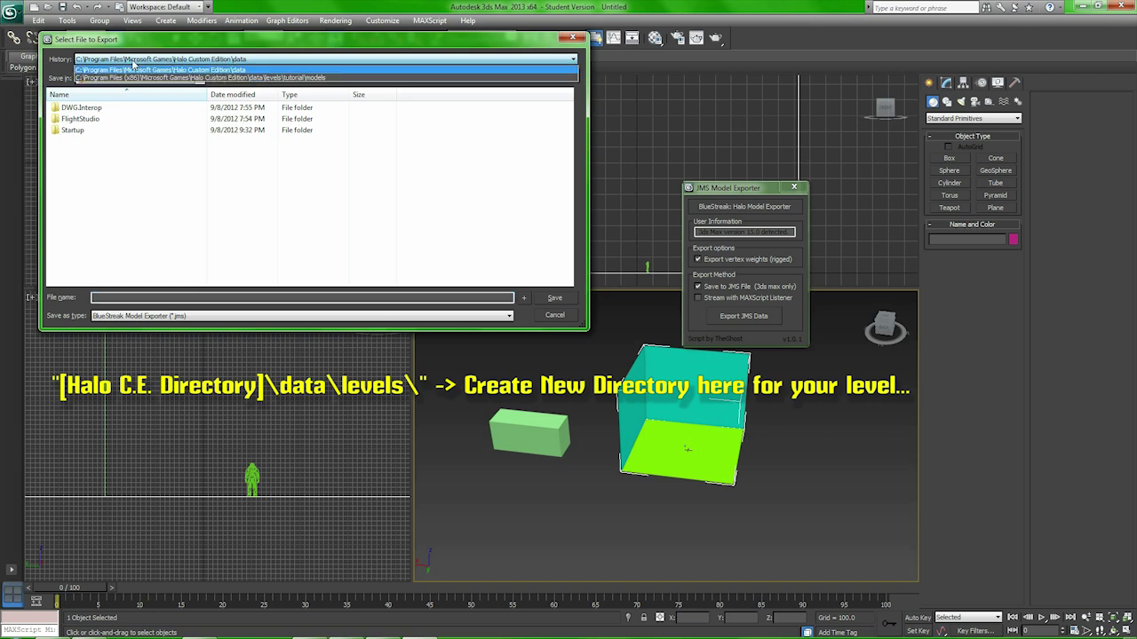
left_click(145, 79)
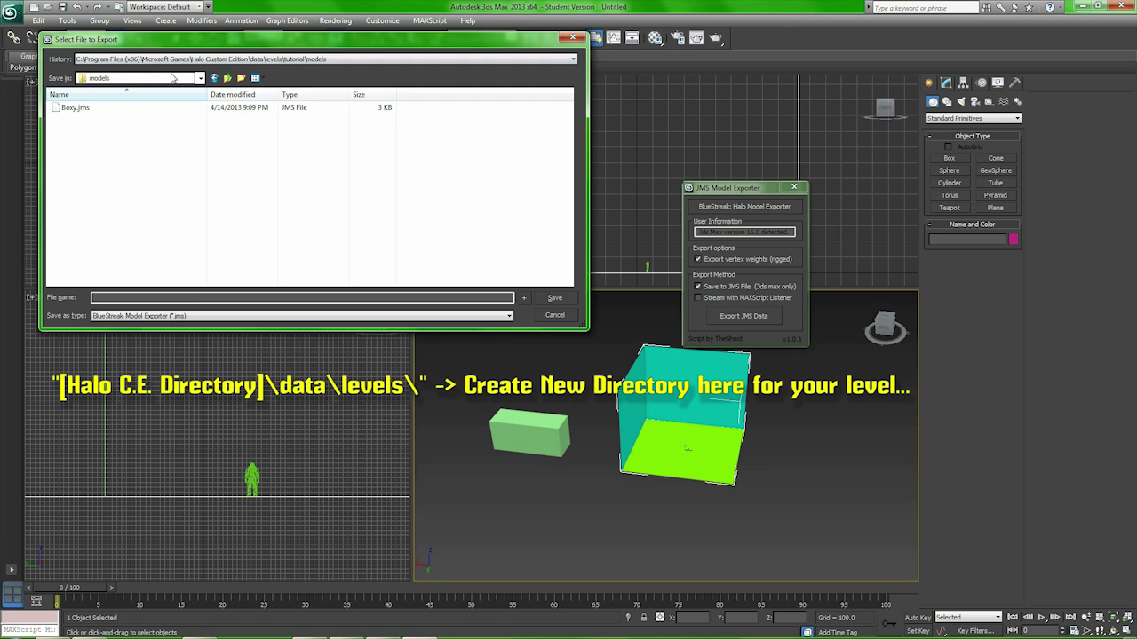
left_click(227, 79)
left_click(228, 78)
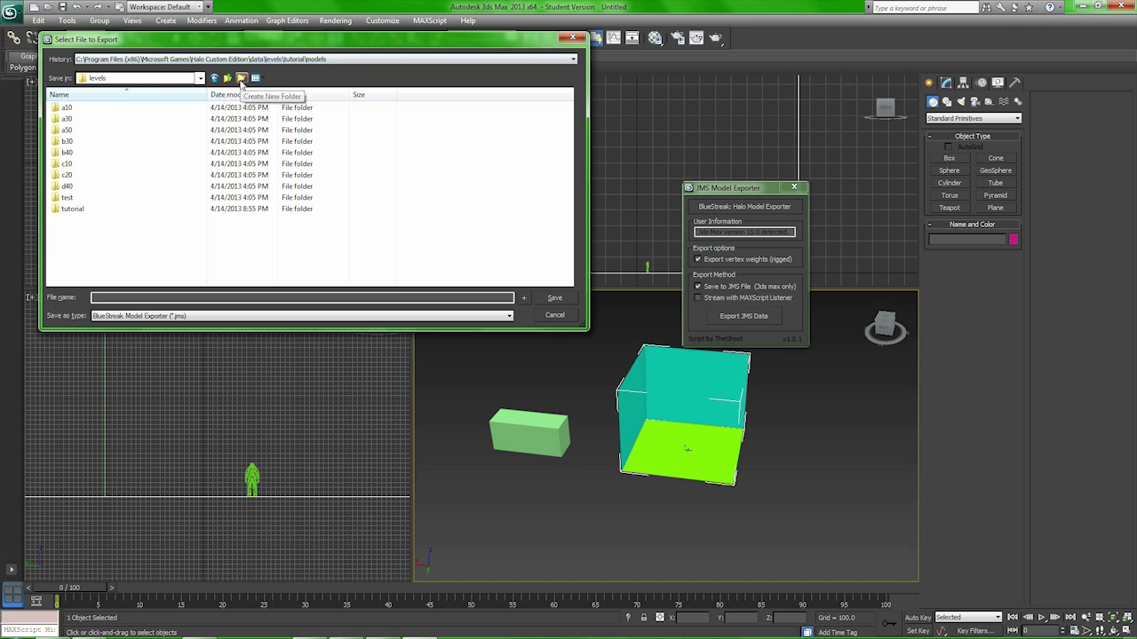
- Create a new folder named Box inside the levels folder and open it
left_click(241, 78)
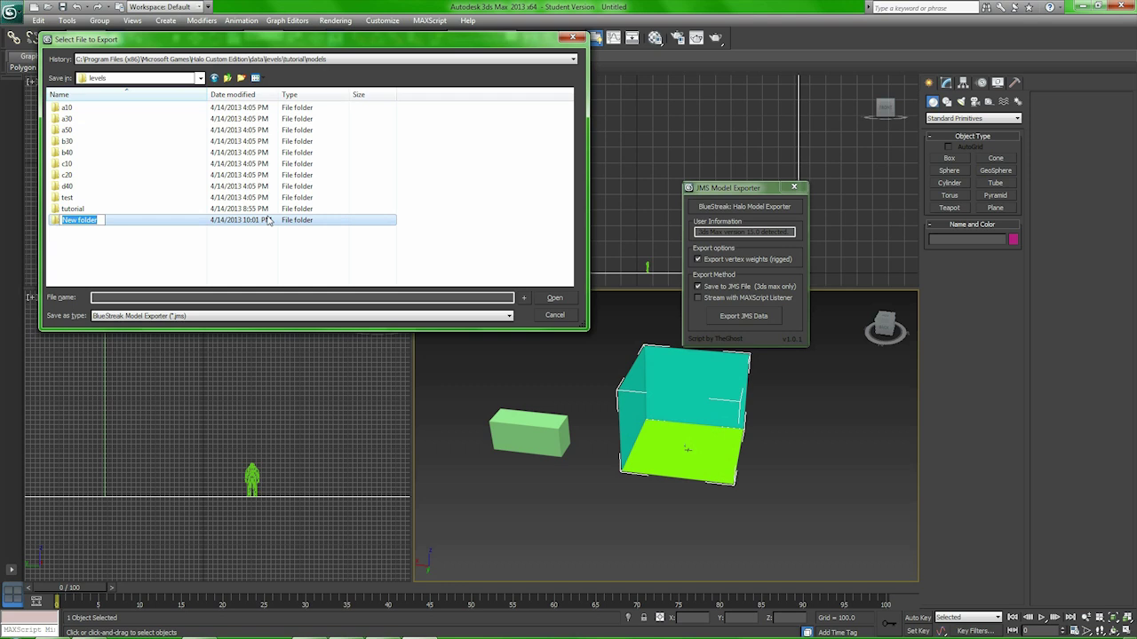
type("Bo")
key("Return")
double_click(269, 219)
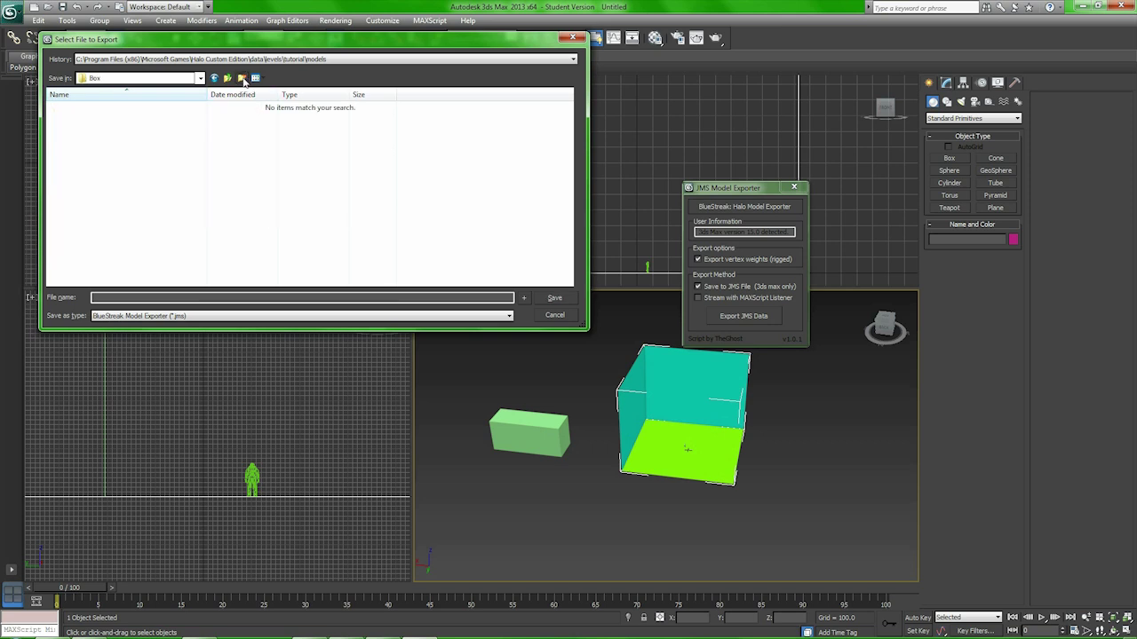
- Create and open a models folder inside the Box folder, and save the export there under the file name Box
key("ctrl+shift+n")
type("models")
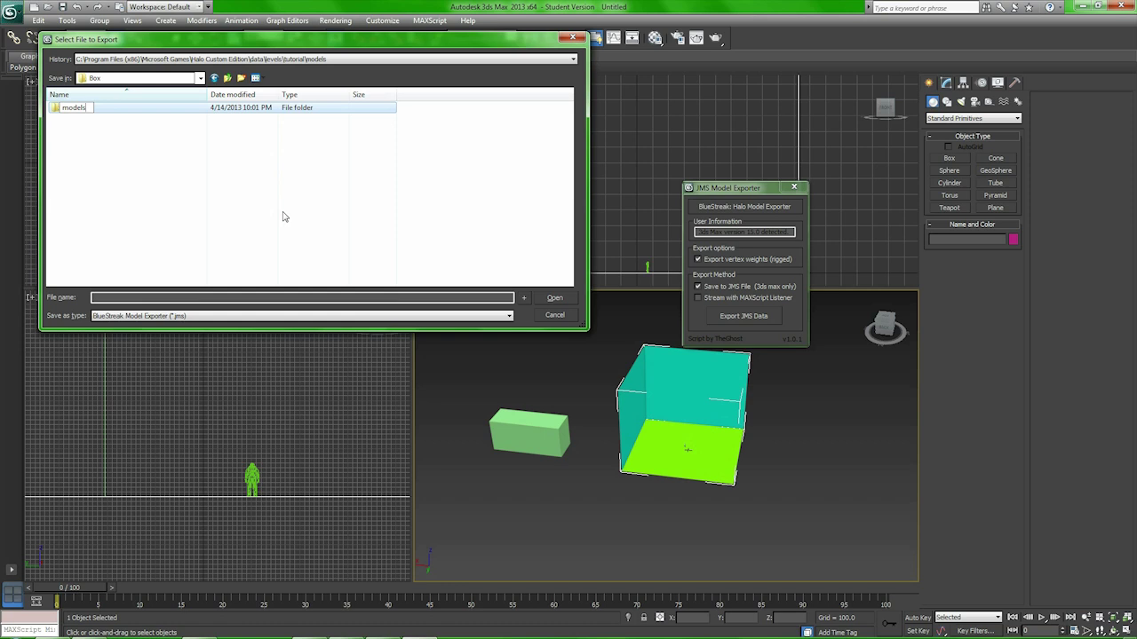
key("Return")
double_click(98, 109)
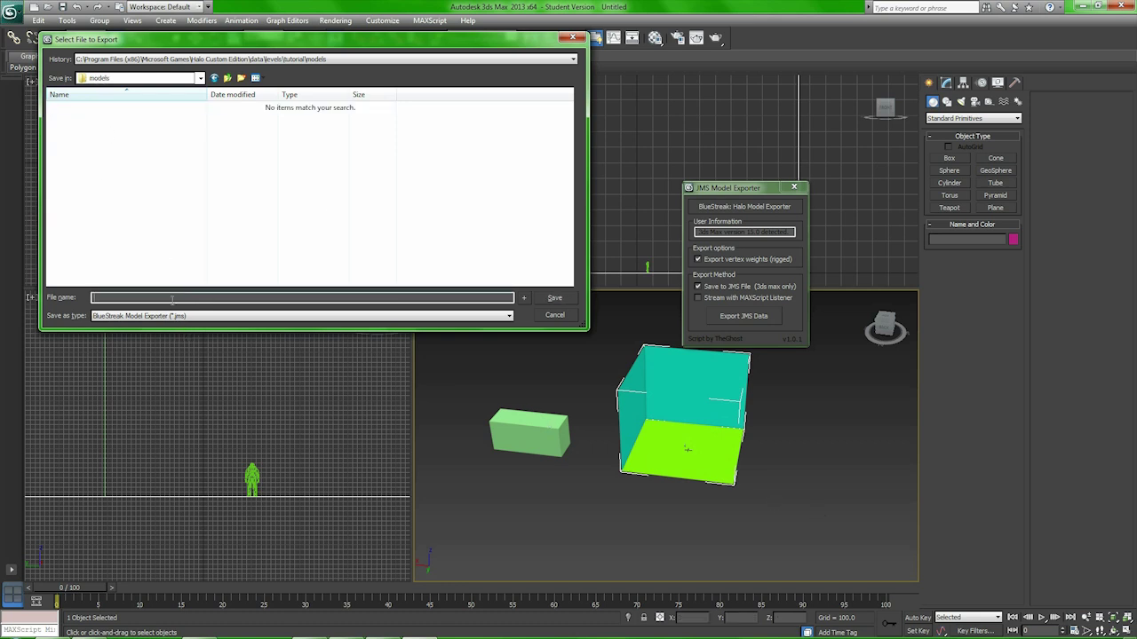
type("Box")
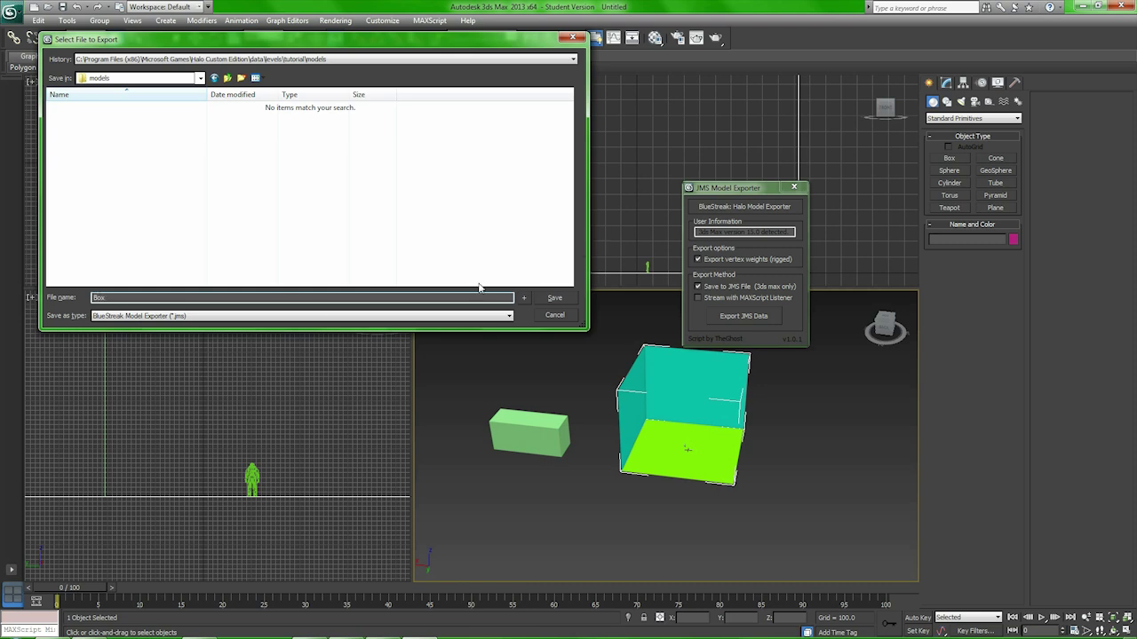
left_click(560, 299)
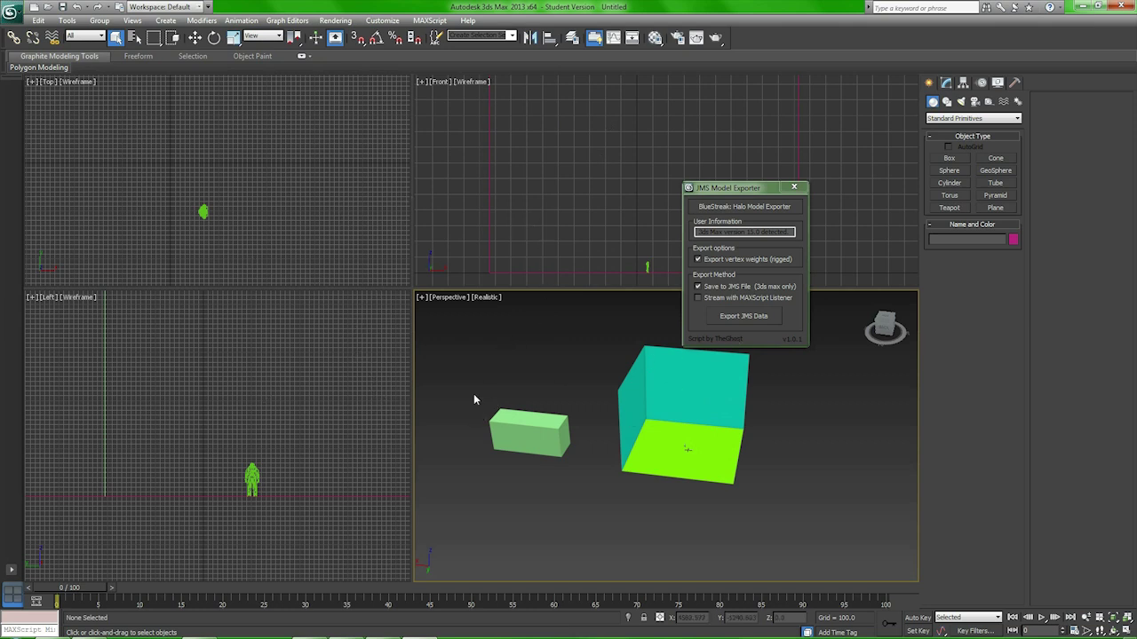
- Switch to Windows Explorer and check the exported Box.jms file in data\levels\Box\models of the Halo Custom Edition folder
mouse_move(124, 629)
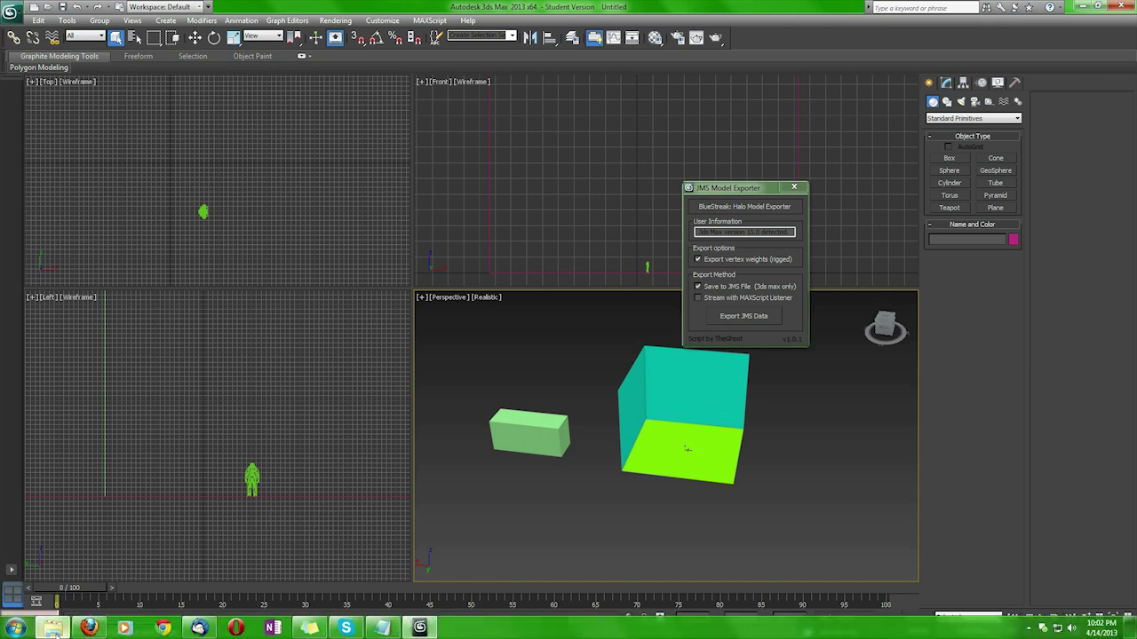
left_click(50, 626)
left_click(337, 24)
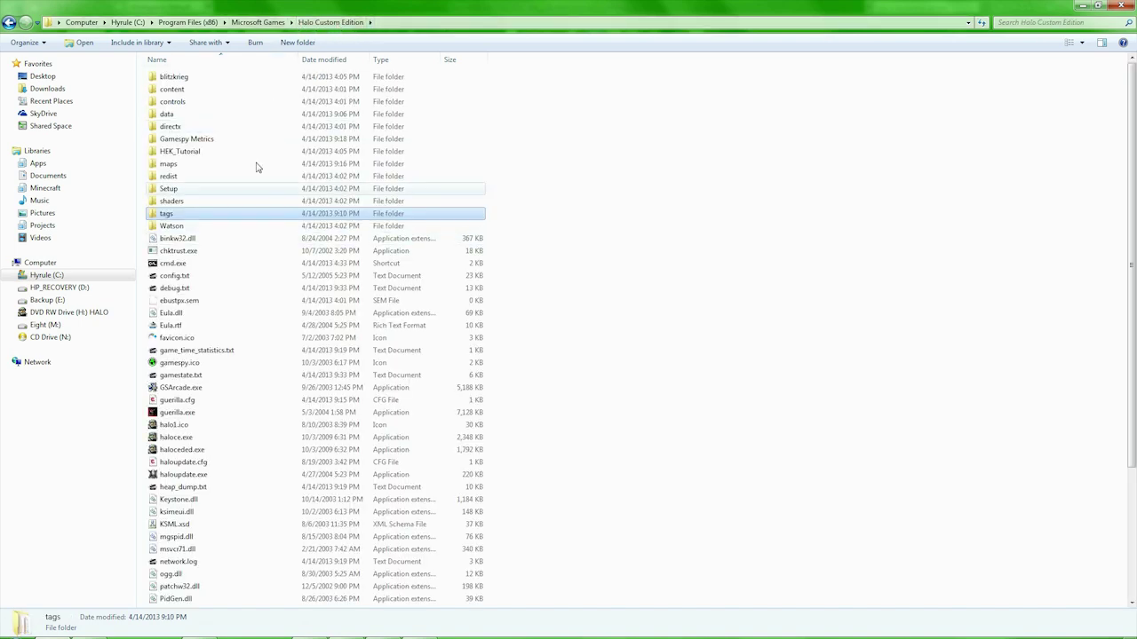
double_click(229, 117)
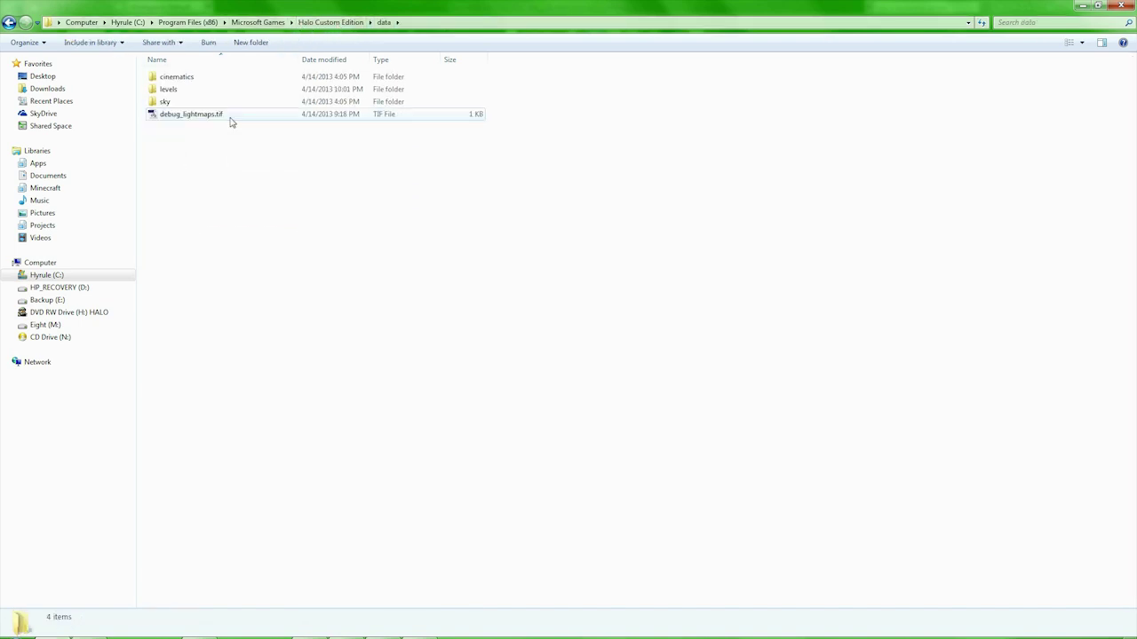
double_click(221, 101)
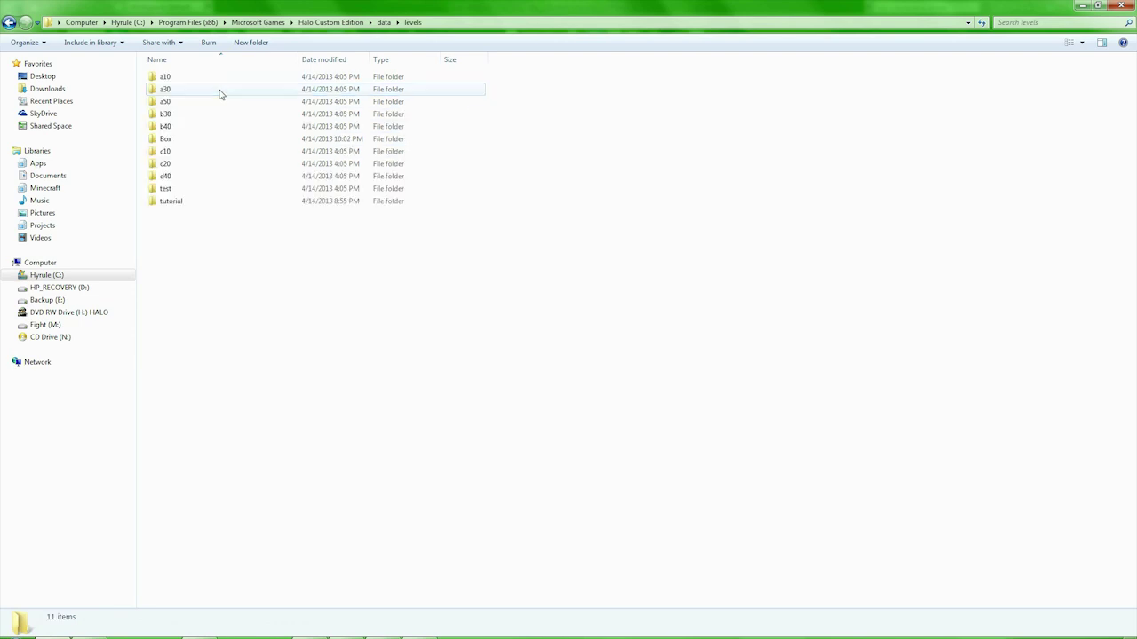
double_click(227, 202)
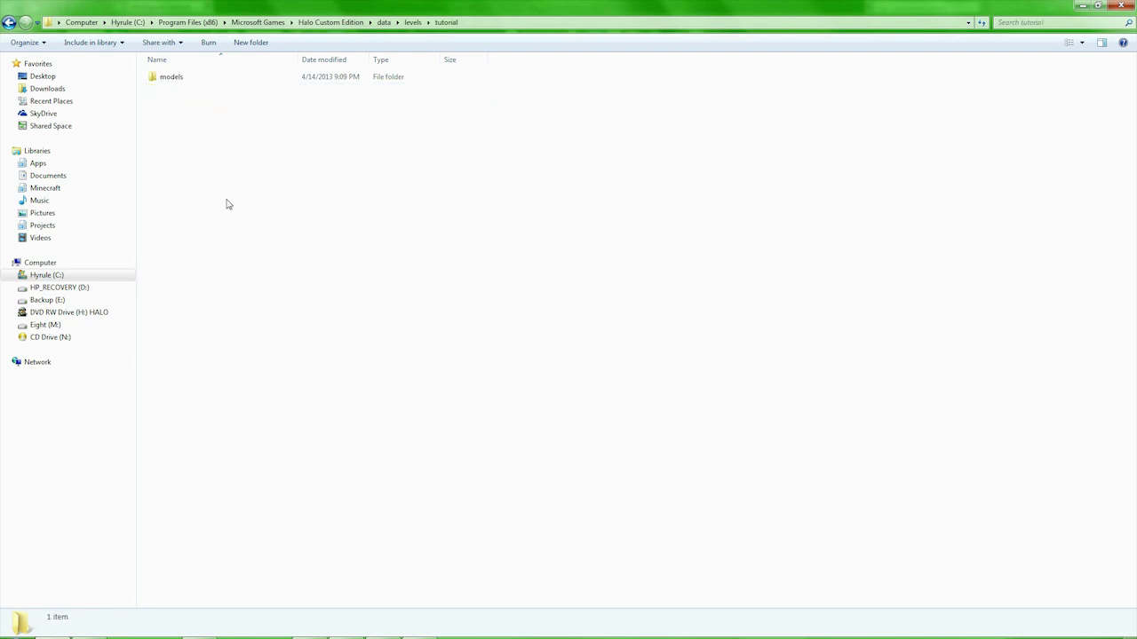
left_click(413, 22)
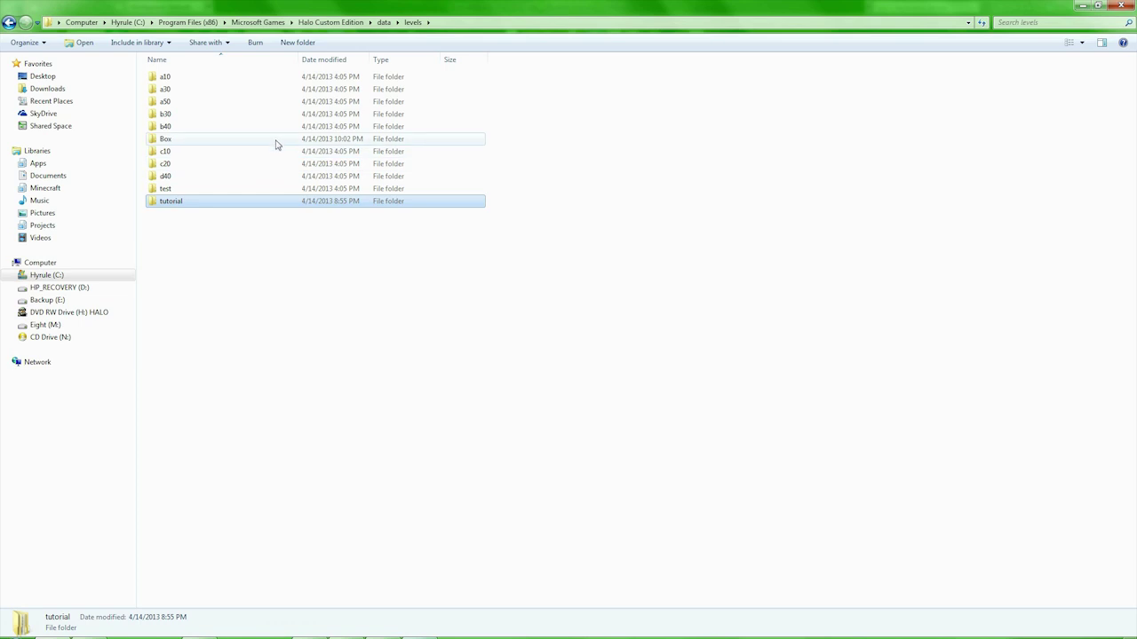
double_click(213, 140)
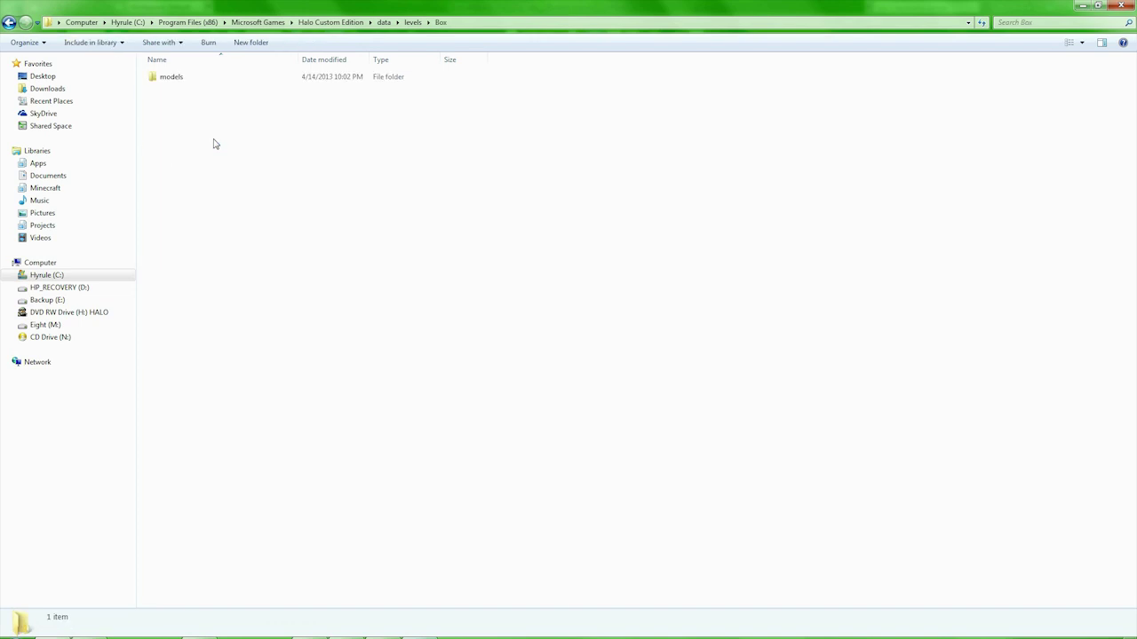
double_click(206, 80)
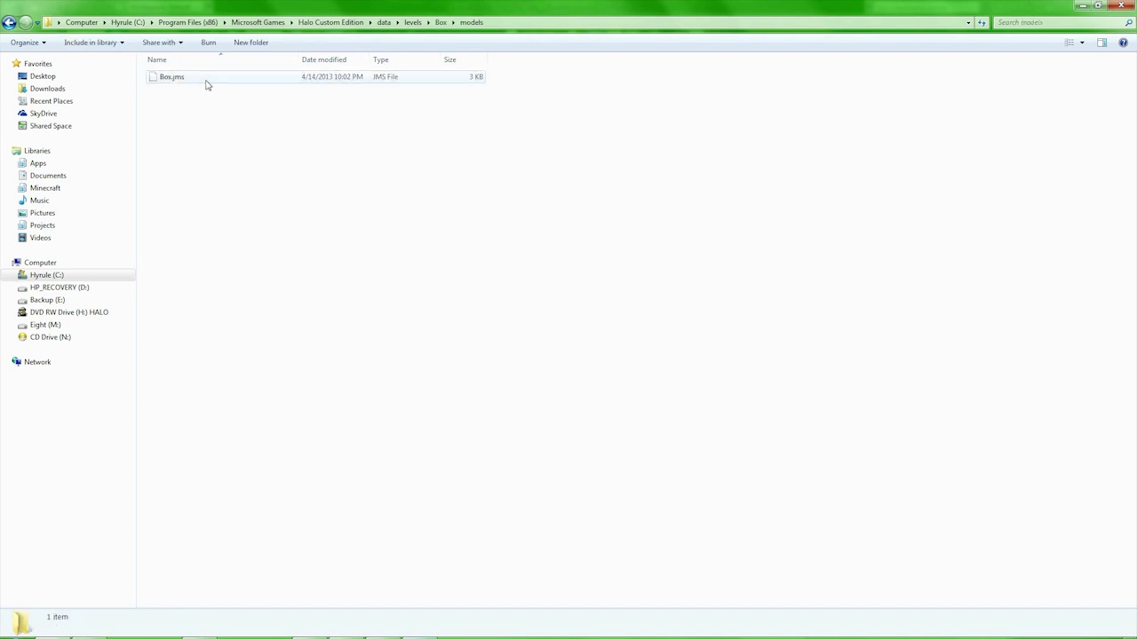
left_click(191, 78)
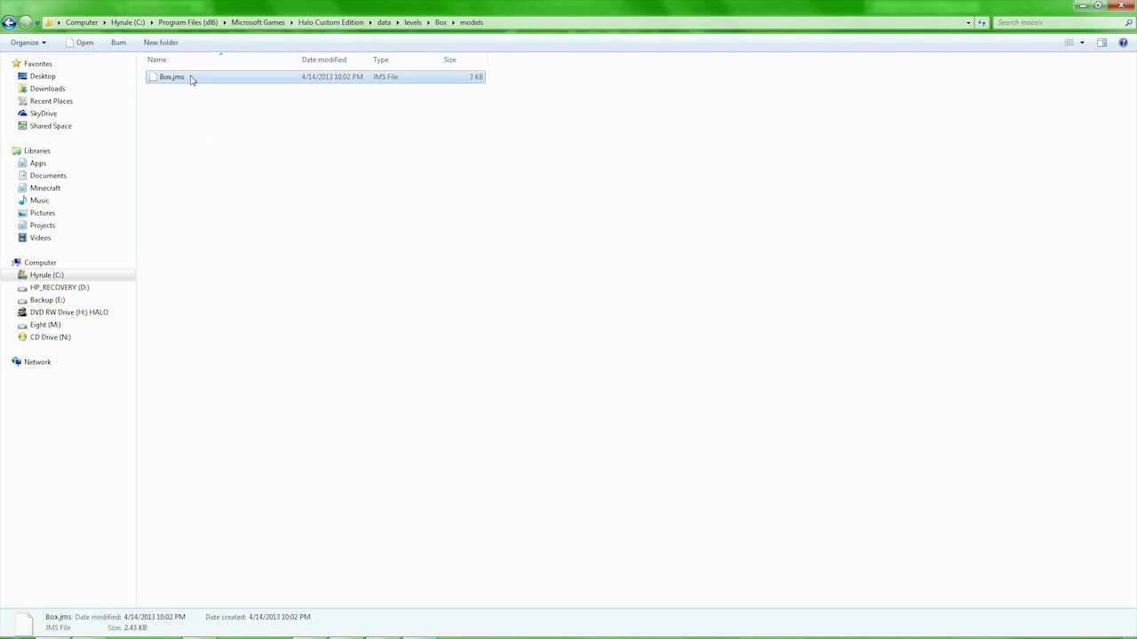
left_click(322, 187)
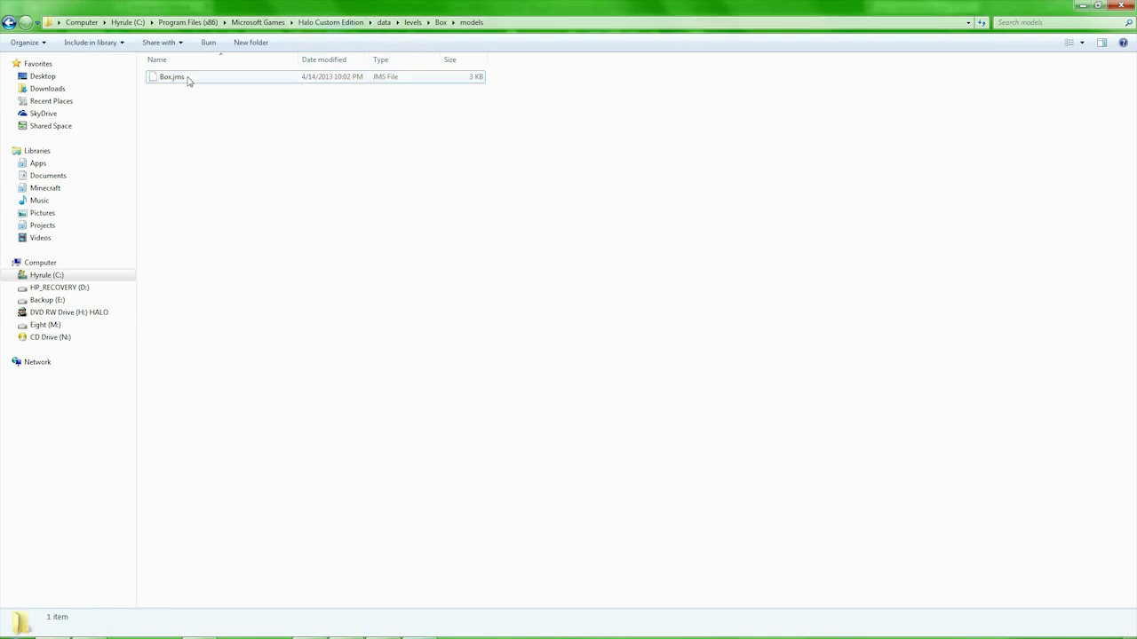
- Return to the Halo Custom Edition folder and start creating a new shortcut in it
left_click(331, 22)
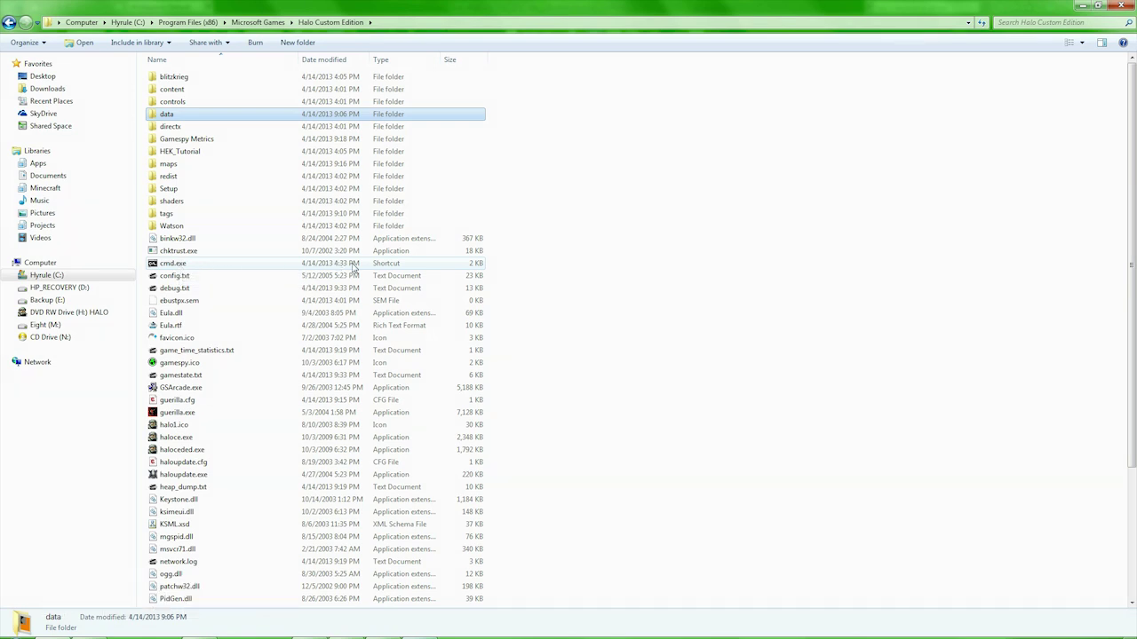
right_click(518, 269)
mouse_move(604, 421)
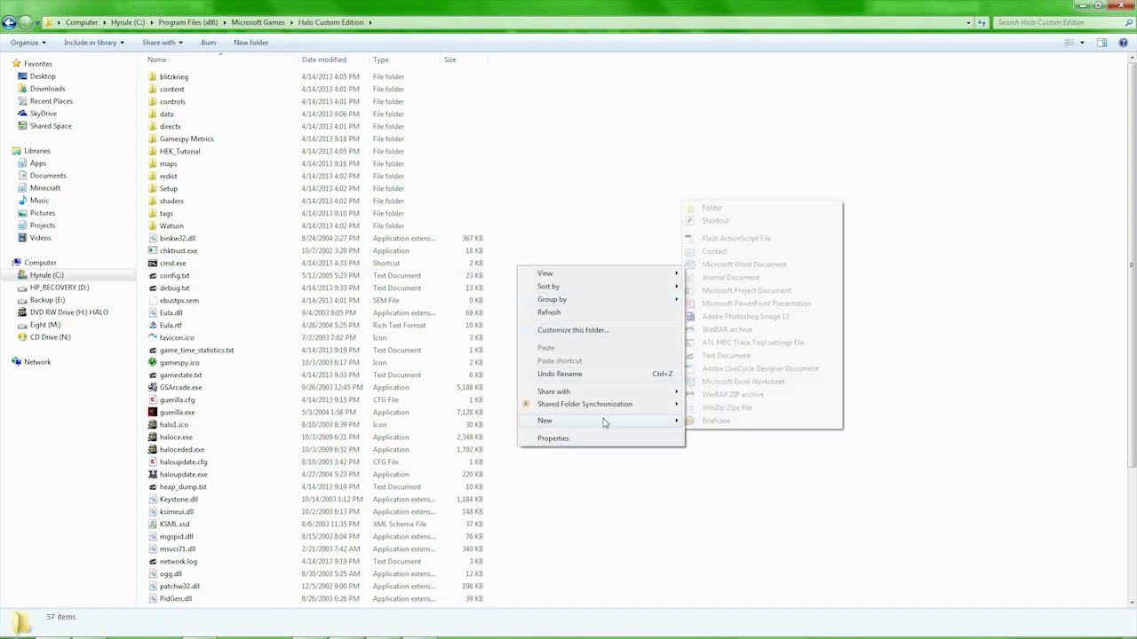
left_click(751, 222)
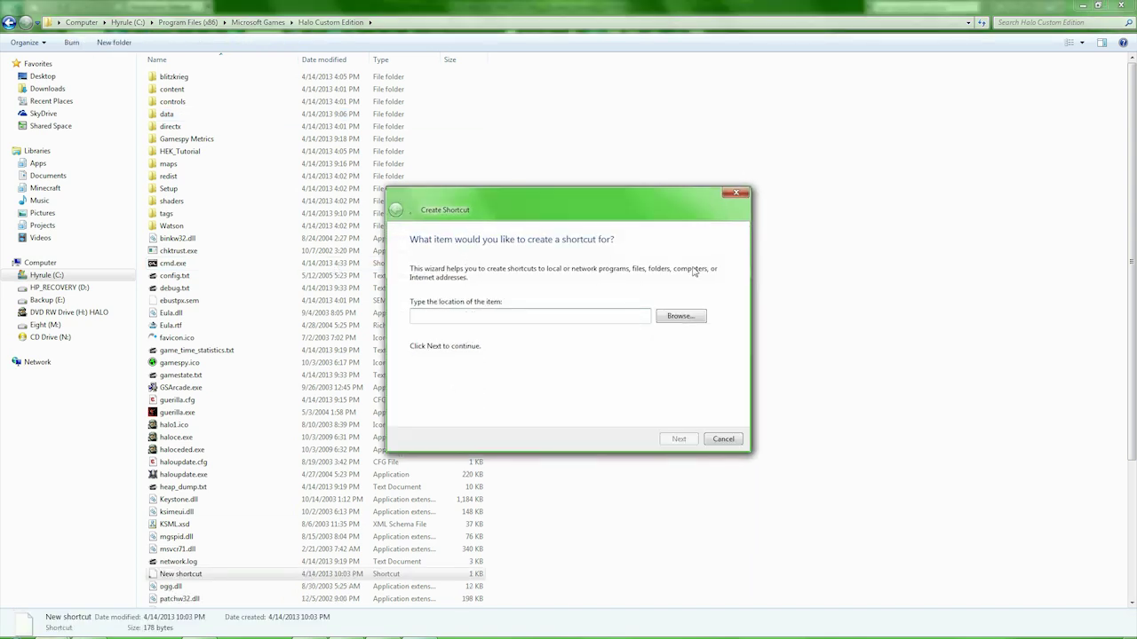
- Set the shortcut's target to C:\Windows\System32\cmd.exe and finish creating it with the suggested name cmd.exe (2)
left_click(680, 317)
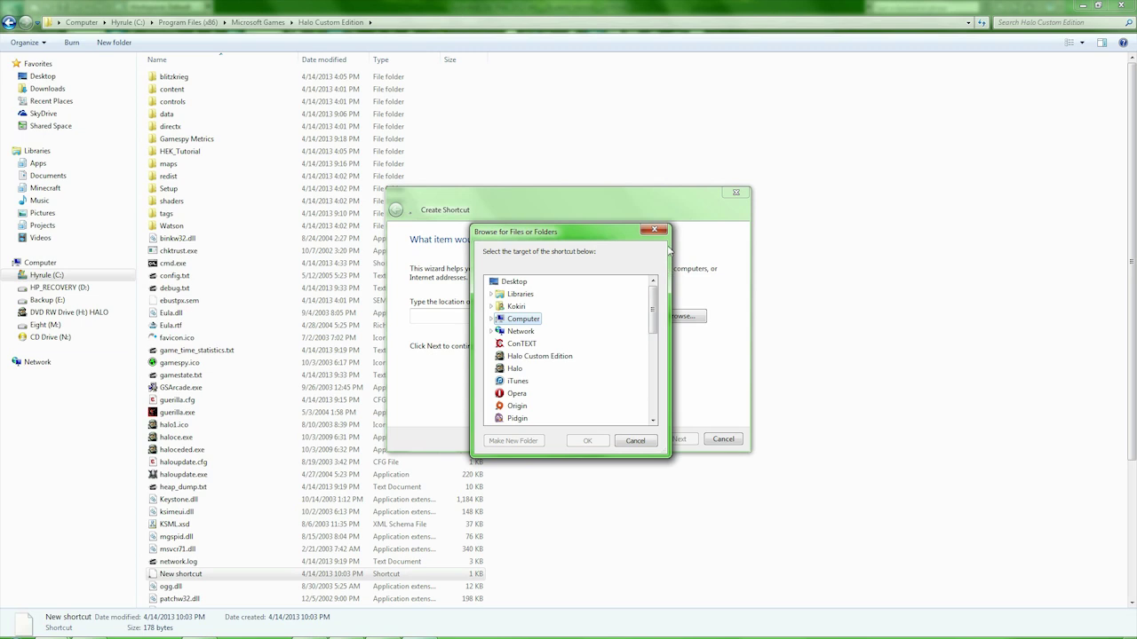
left_click(491, 318)
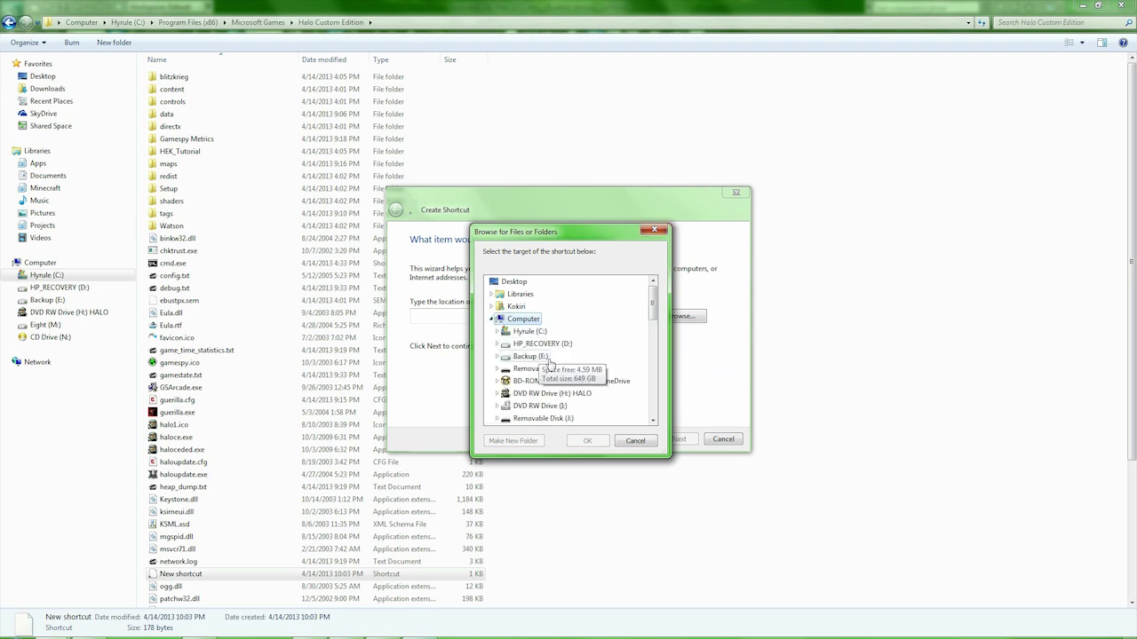
left_click(497, 331)
scroll(511, 350, "down", 5)
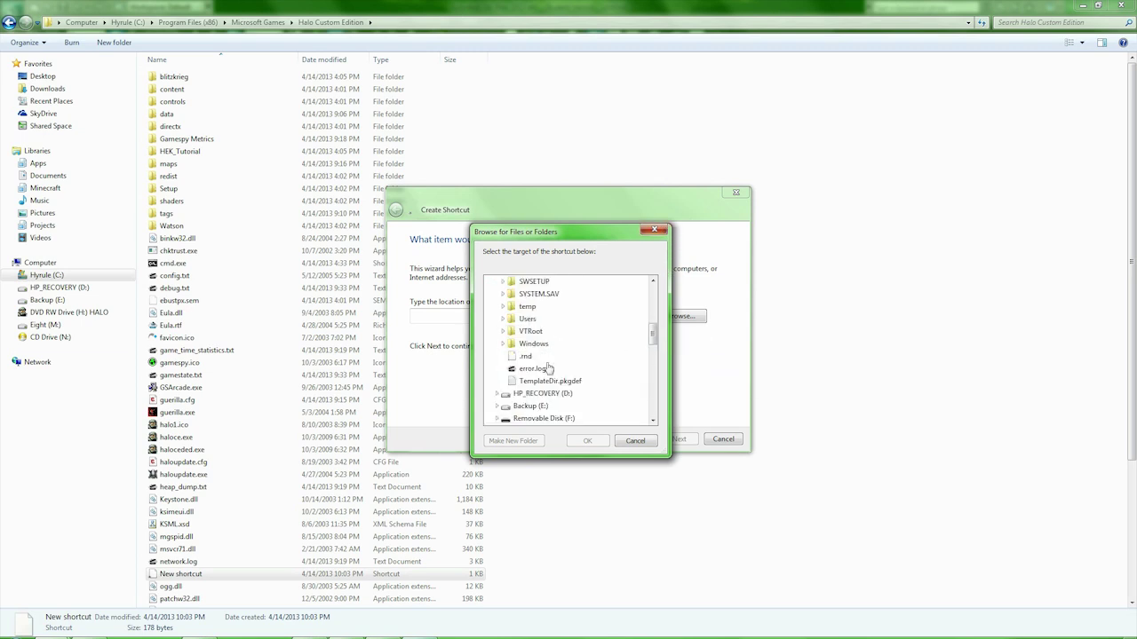
left_click(510, 345)
scroll(542, 364, "down", 9)
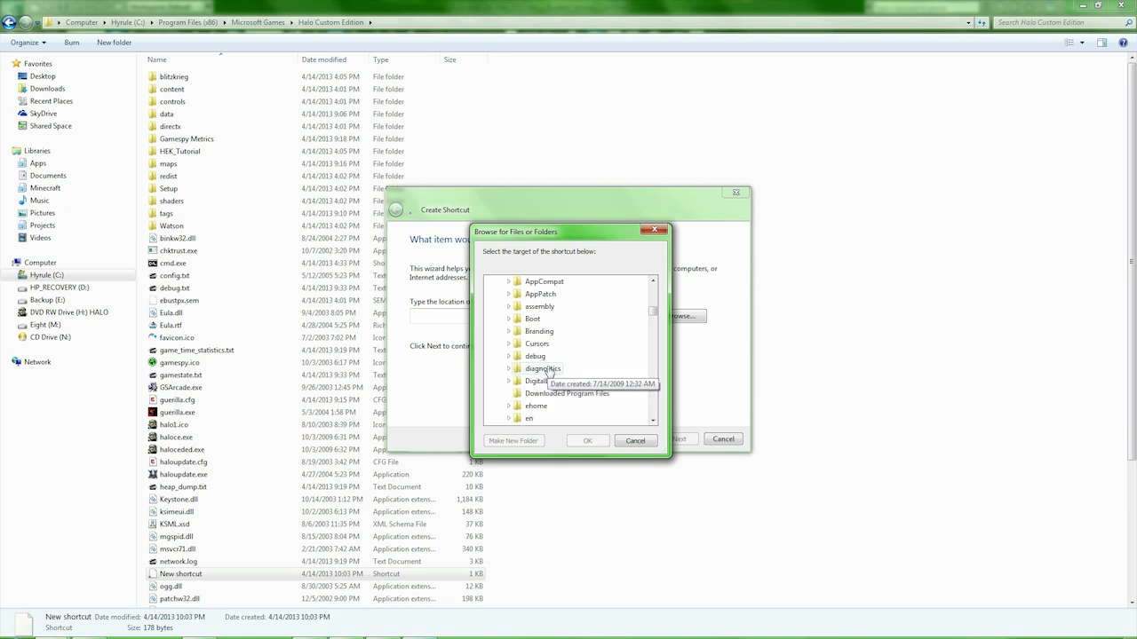
scroll(549, 371, "down", 7)
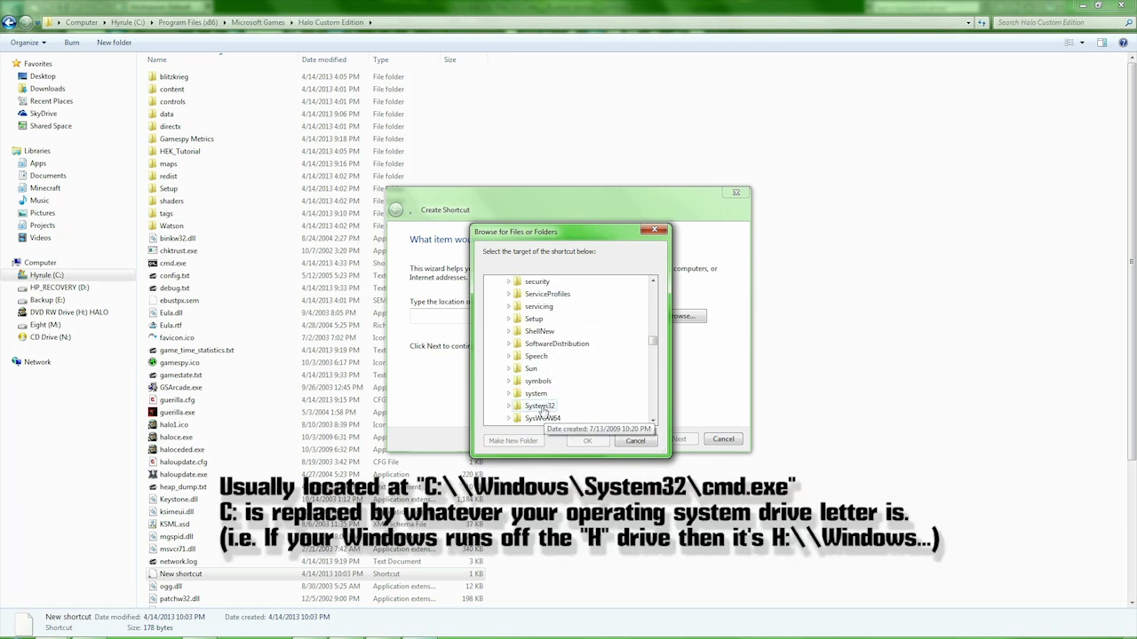
left_click(573, 404)
left_click_drag(651, 293, 654, 312)
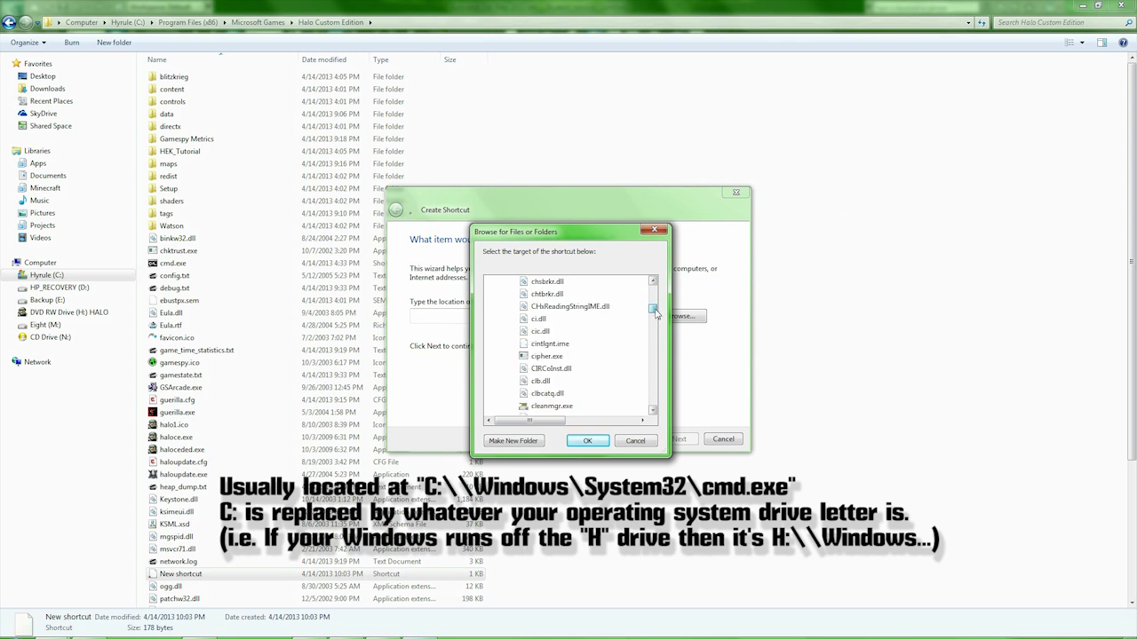
scroll(556, 365, "down", 4)
left_click(544, 368)
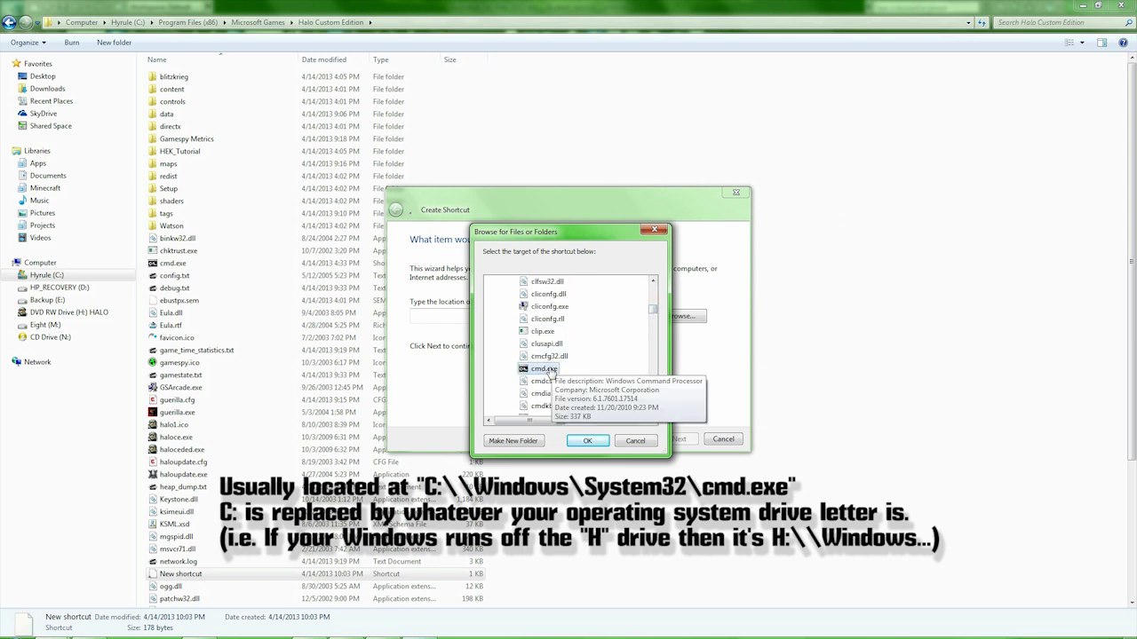
left_click(587, 440)
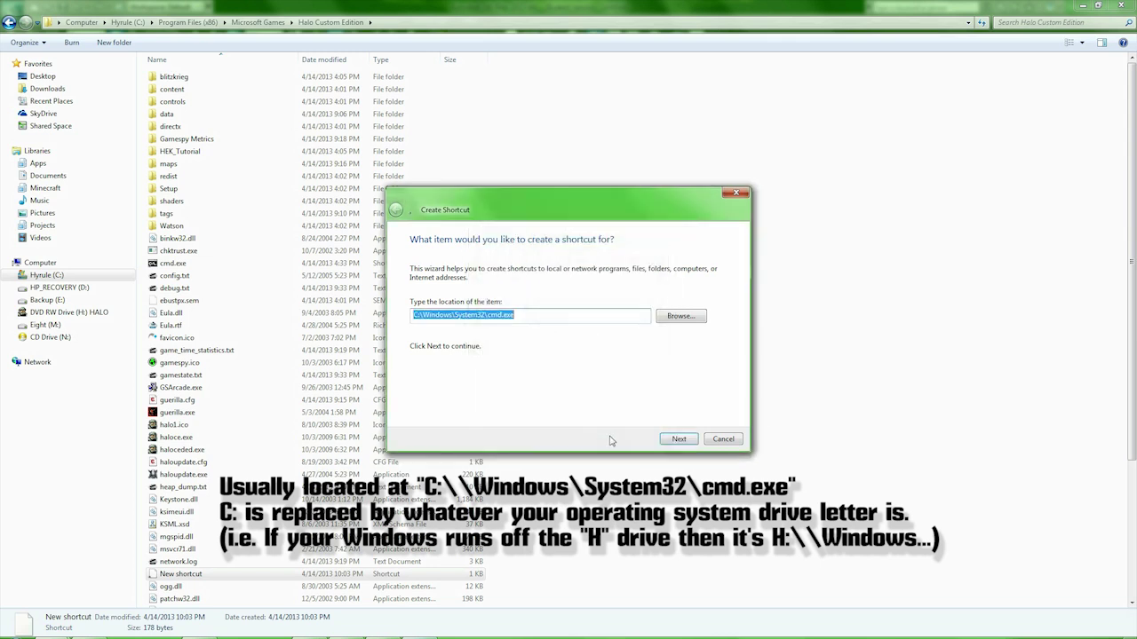
left_click(678, 438)
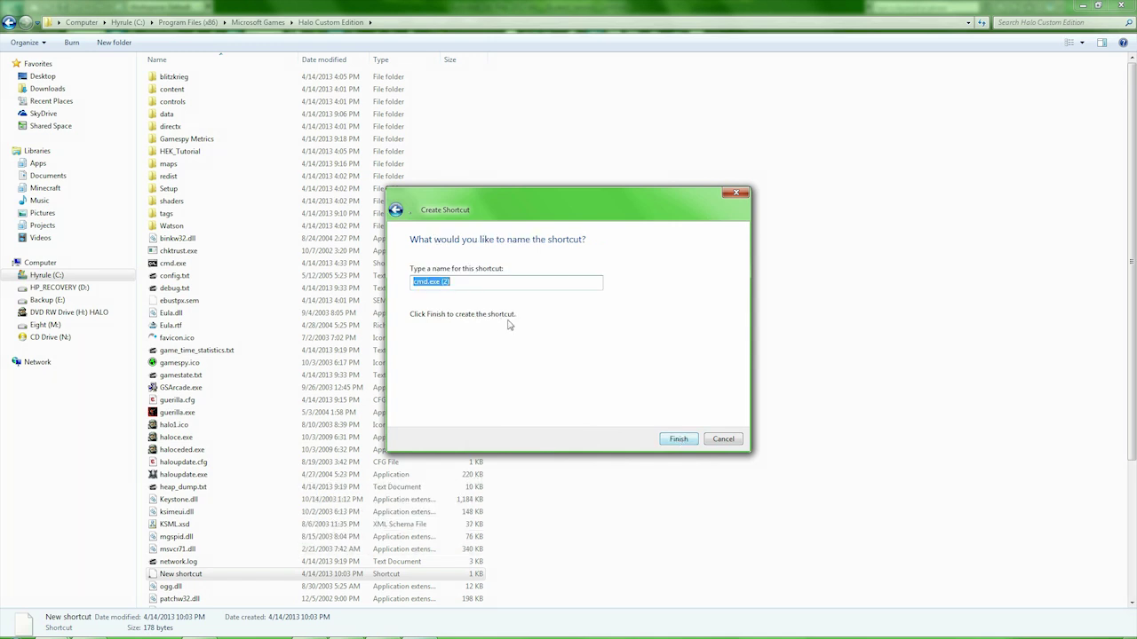
left_click(679, 439)
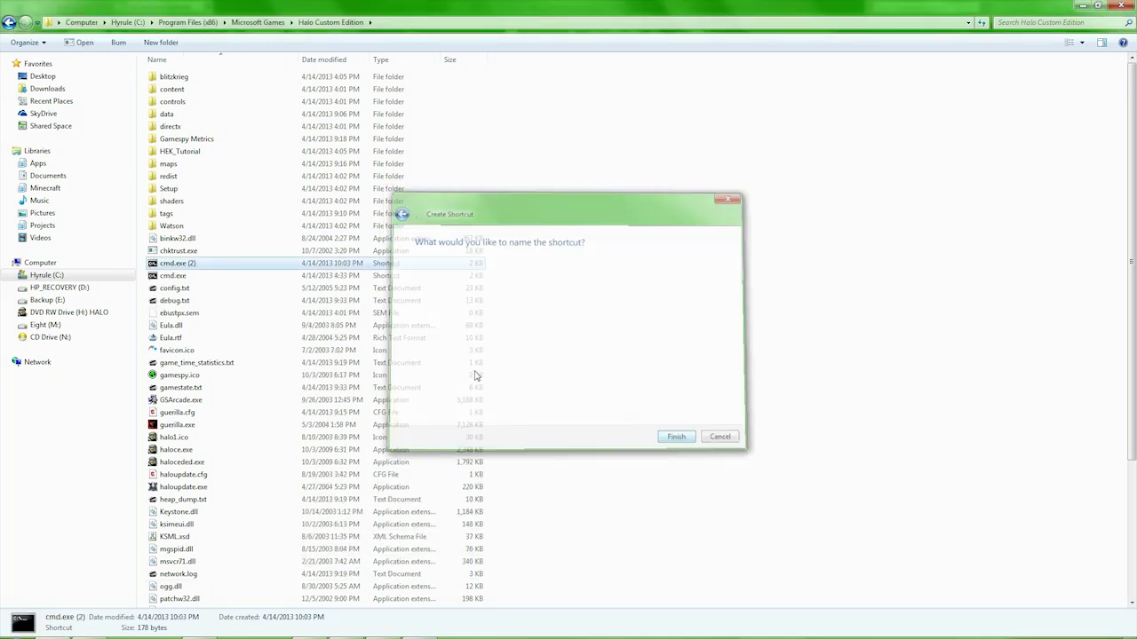
- Set the cmd.exe (2) shortcut's Start in location to the copied folder path C:\Program Files (x86)\Microsoft Games\Halo Custom Edition
right_click(188, 265)
left_click(264, 570)
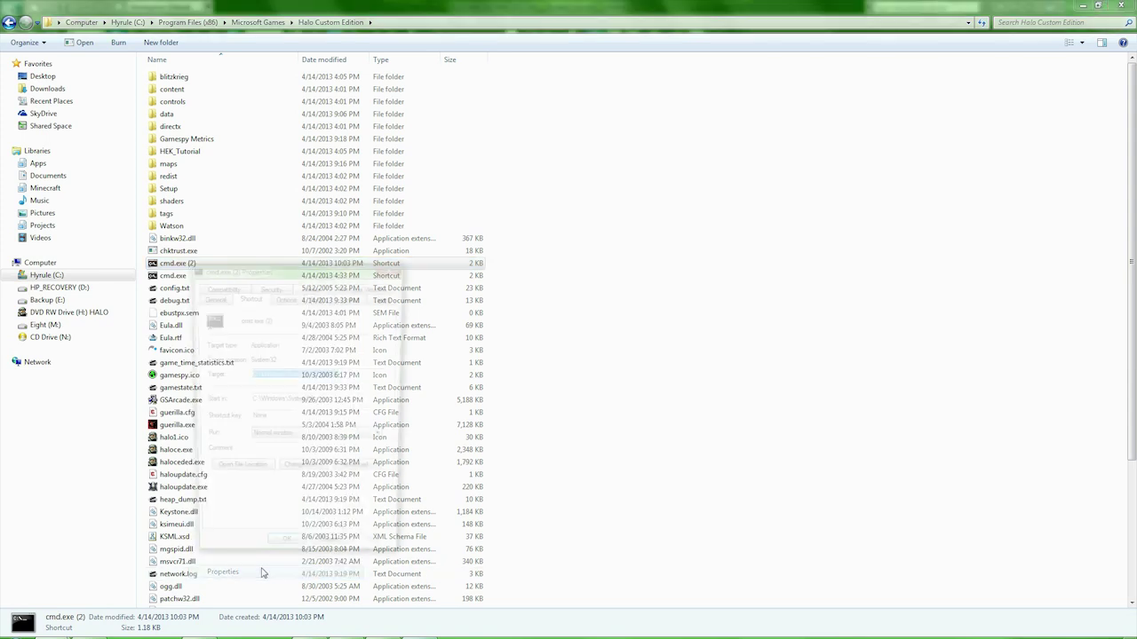
left_click_drag(328, 273, 470, 202)
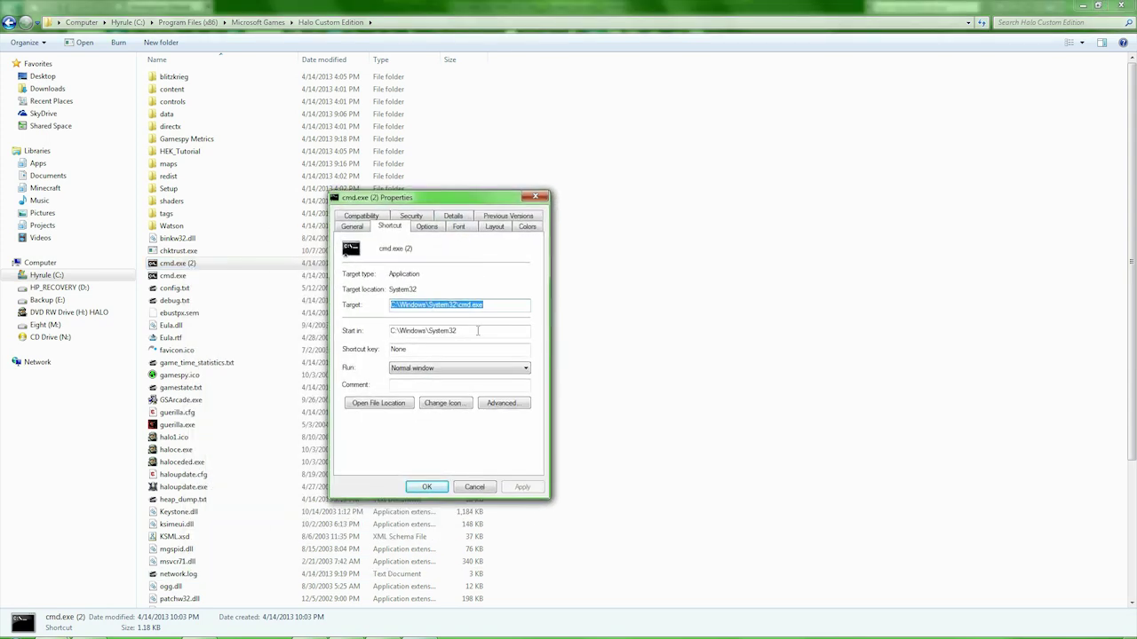
left_click(360, 23)
right_click(362, 23)
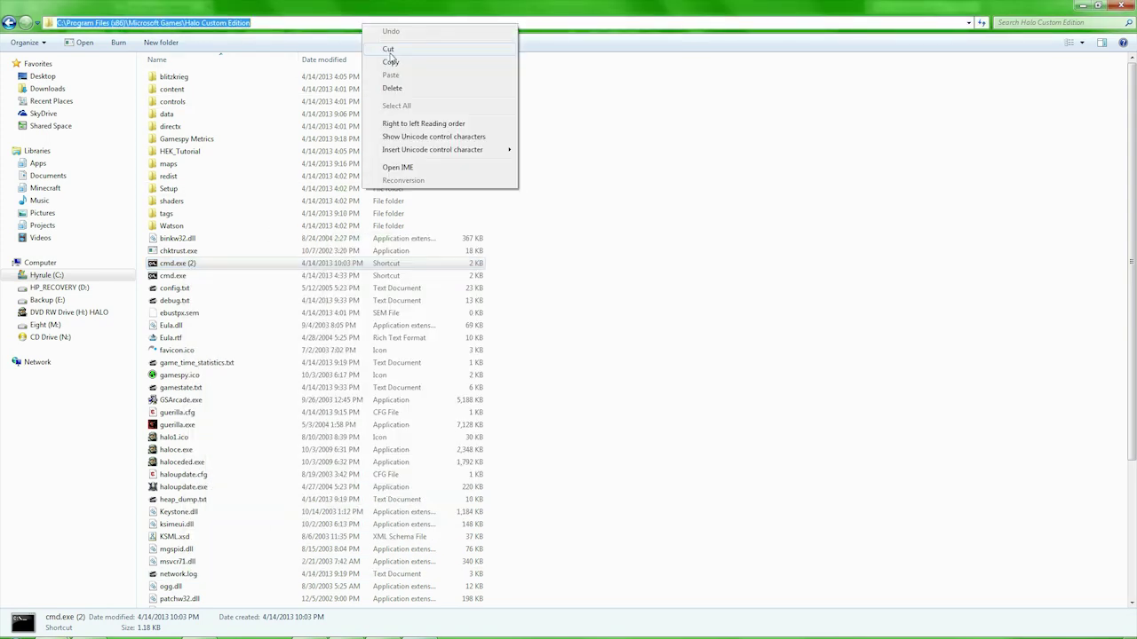
left_click(392, 62)
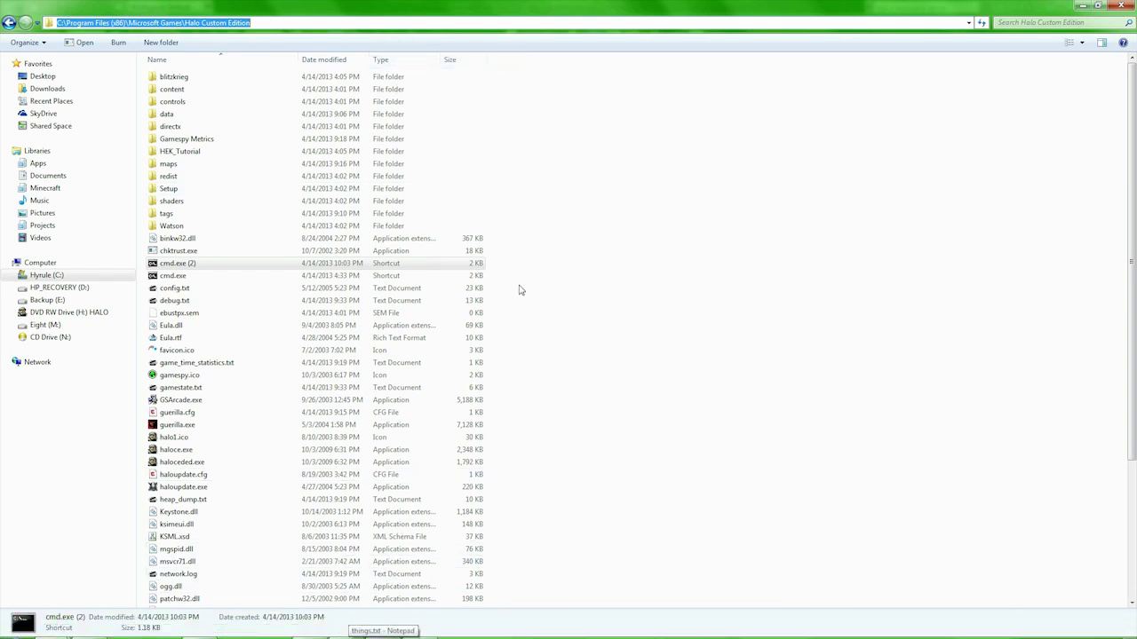
left_click(86, 630)
left_click(206, 560)
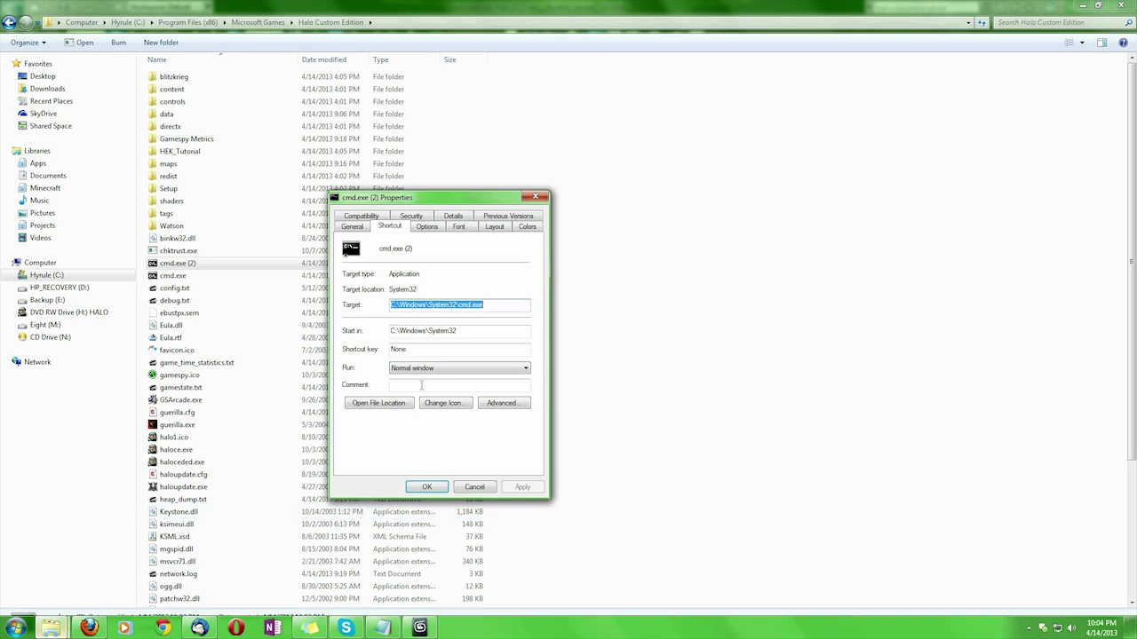
left_click_drag(472, 335, 358, 335)
key("ctrl+v")
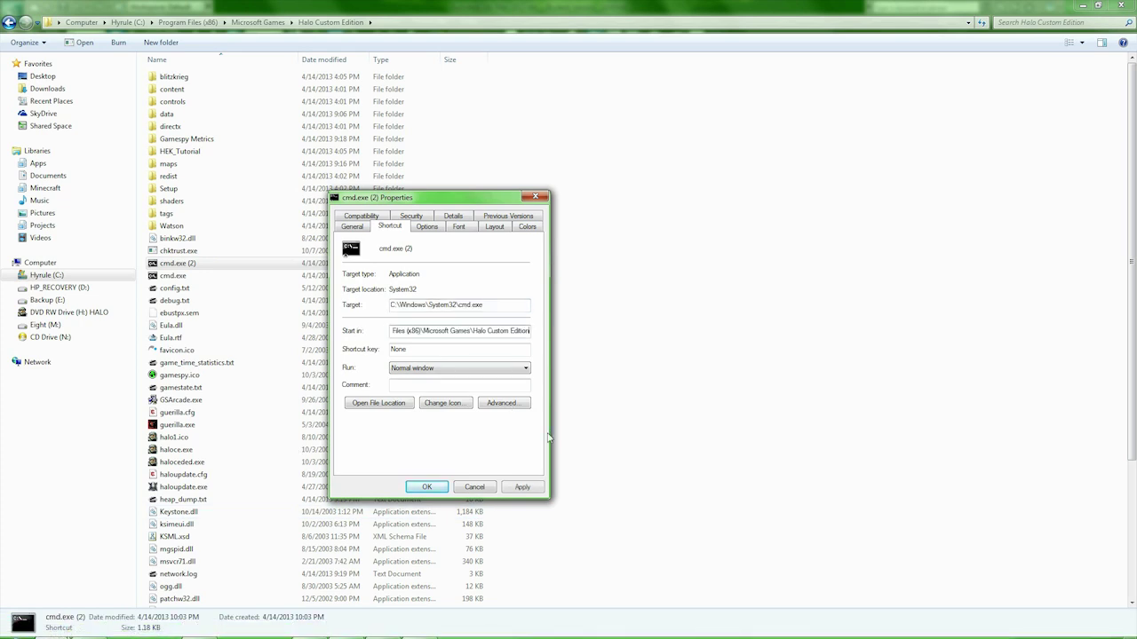
left_click(519, 486)
left_click(426, 487)
- Launch the command prompt from the cmd.exe (2) shortcut and run the tool command without arguments
double_click(240, 264)
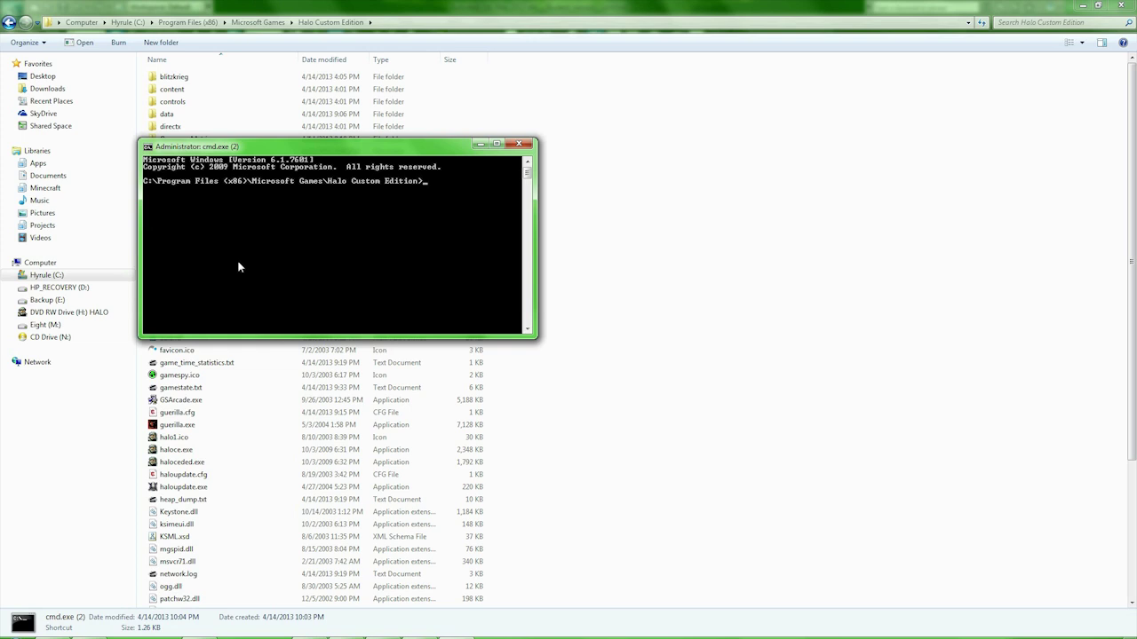
type("tool")
key("Return")
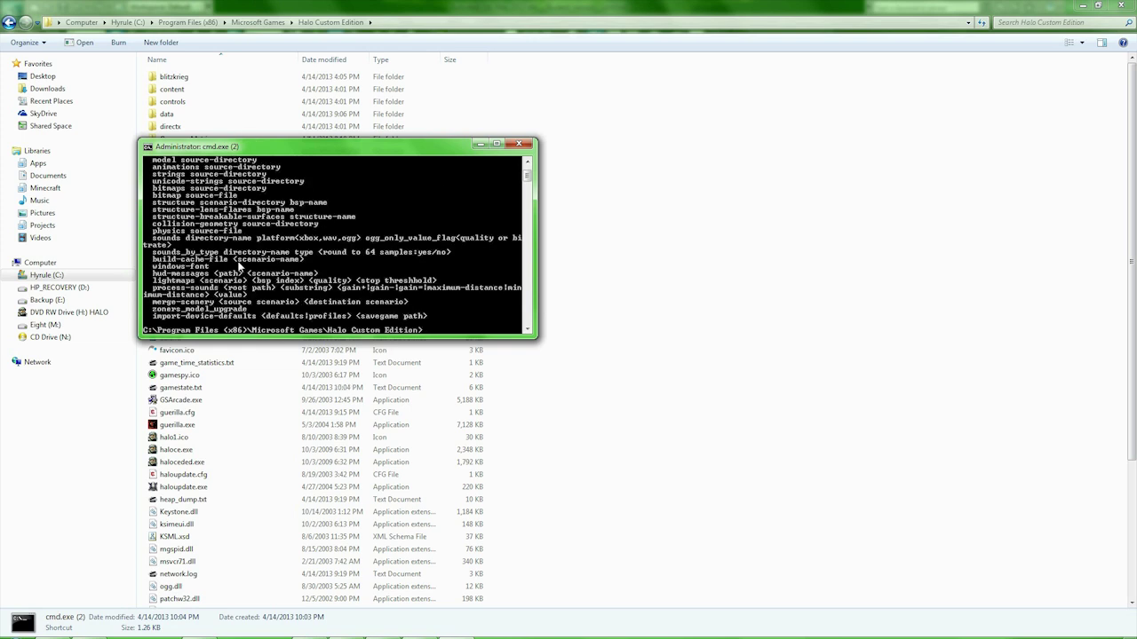
- Look through tool's list of commands, close that command prompt, and delete the cmd.exe (2) shortcut
scroll(238, 265, "up", 4)
scroll(267, 211, "down", 7)
scroll(266, 211, "up", 4)
left_click(518, 145)
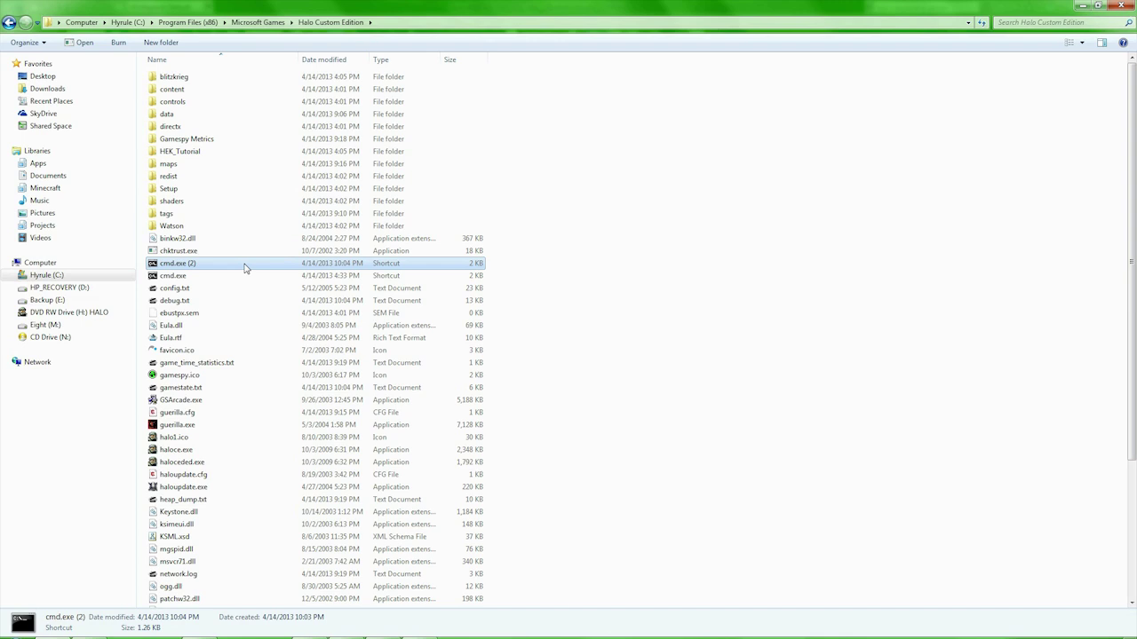
key("Delete")
key("Return")
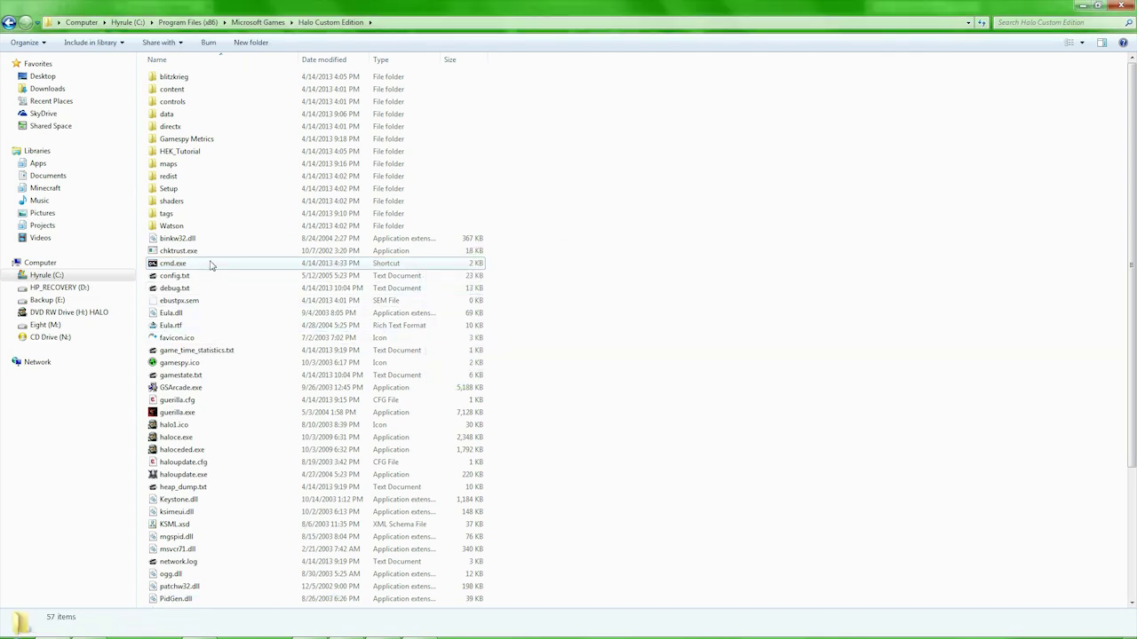
- Launch the command prompt from the cmd.exe shortcut and begin the command tool structure levels, with the data folder open for reference
double_click(211, 264)
left_click_drag(310, 153, 566, 137)
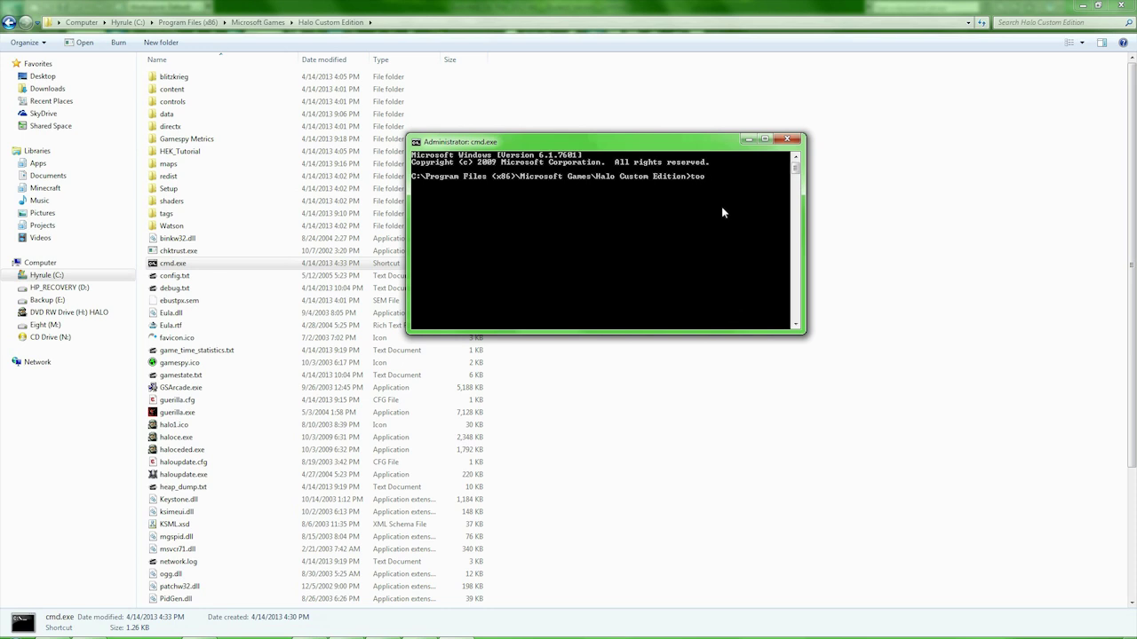
type("tool structure")
double_click(213, 119)
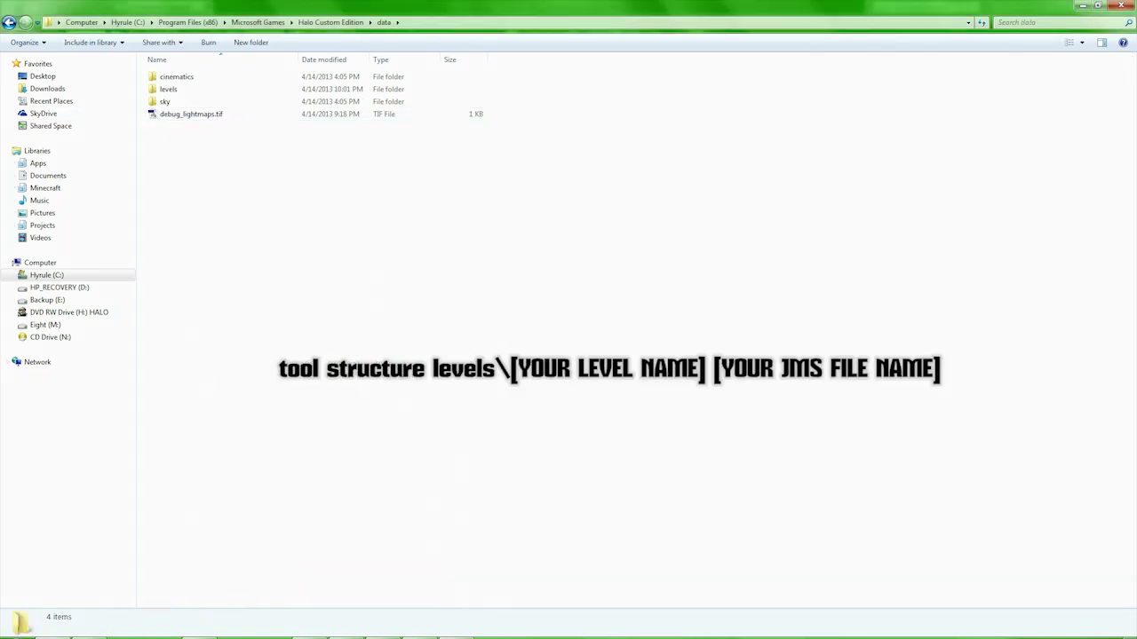
left_click(456, 628)
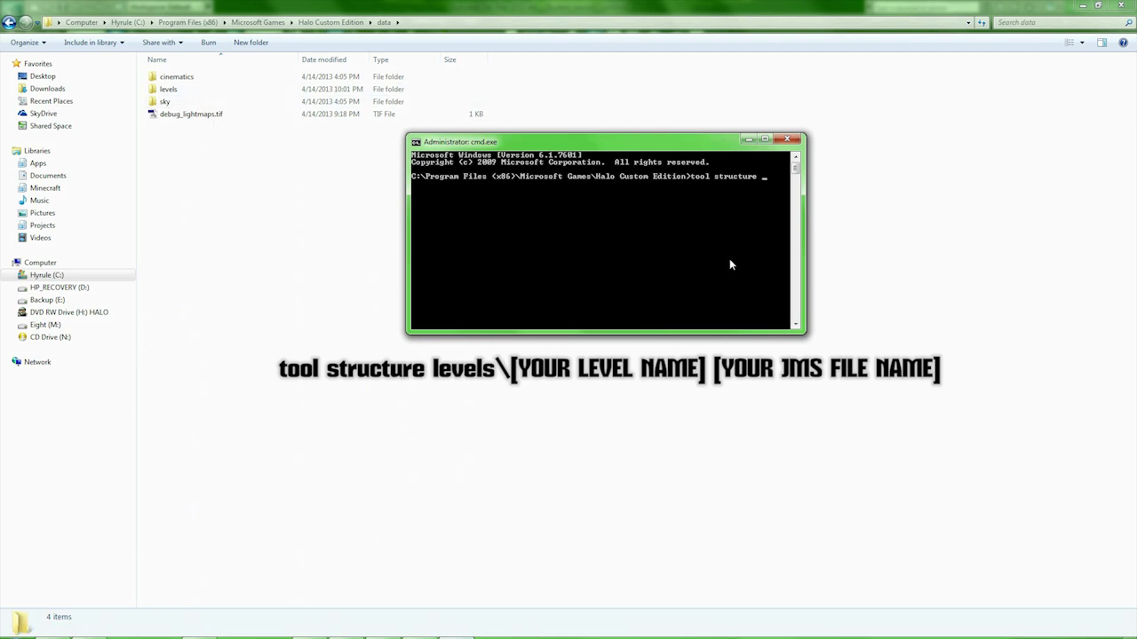
type("levels")
- Complete the command as tool structure levels\Box Box, checking the level folder and JMS file names, and run it
double_click(178, 88)
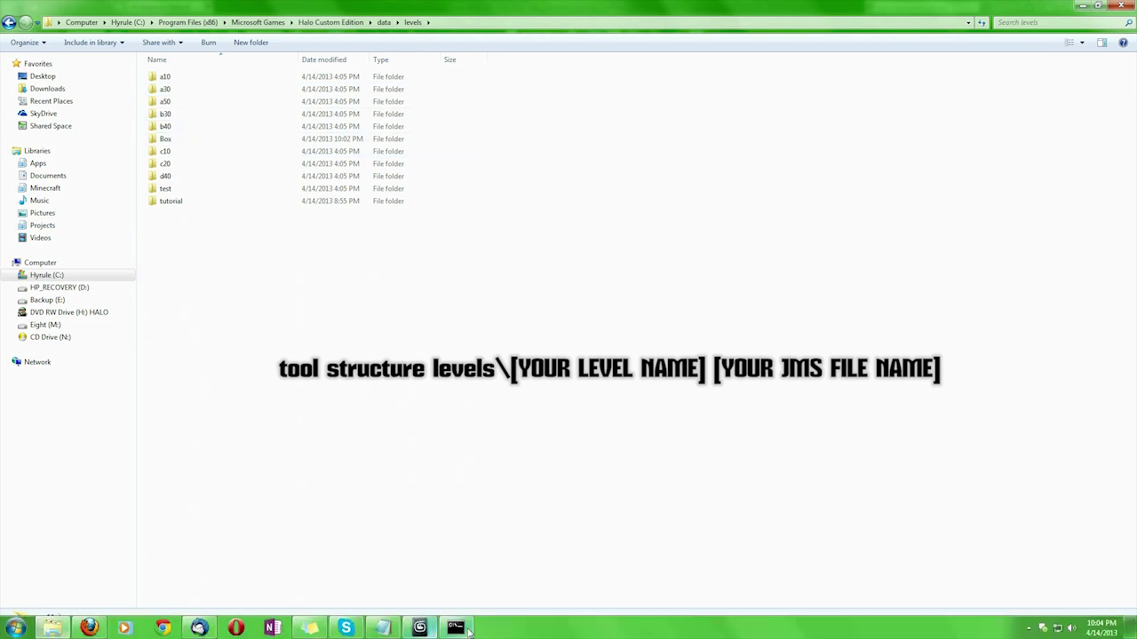
left_click(455, 628)
type("s\\Box")
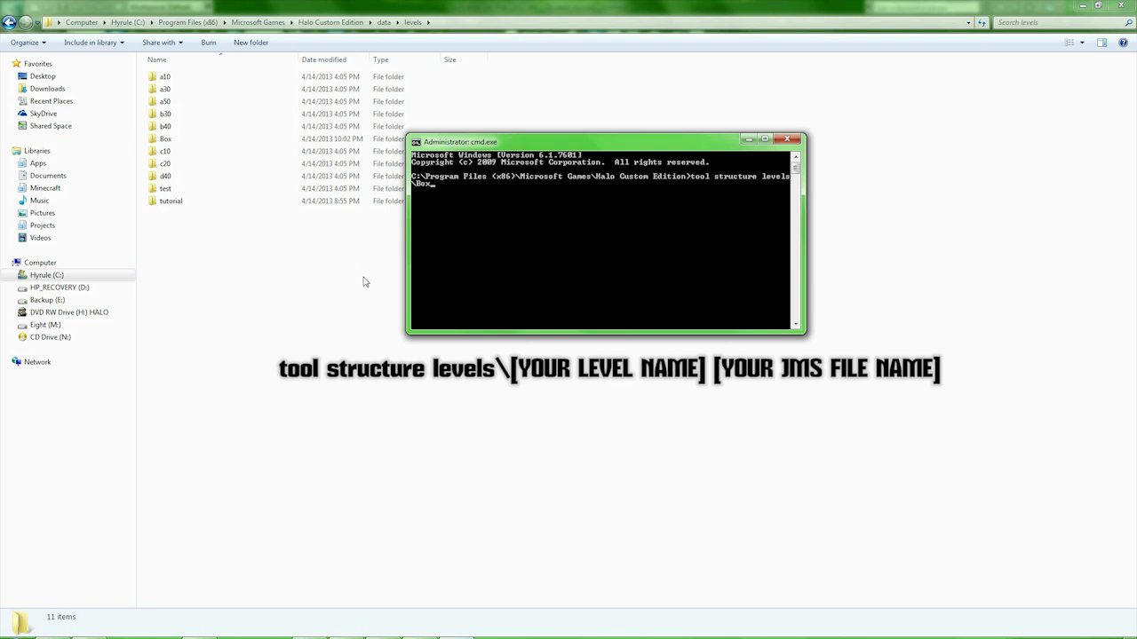
double_click(192, 140)
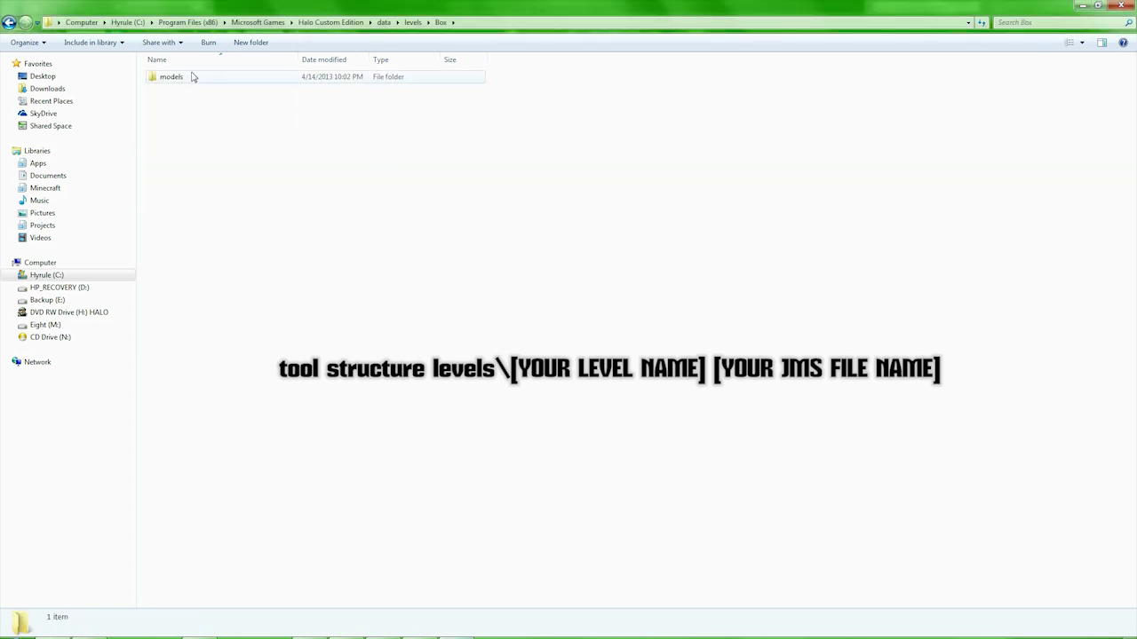
left_click(468, 628)
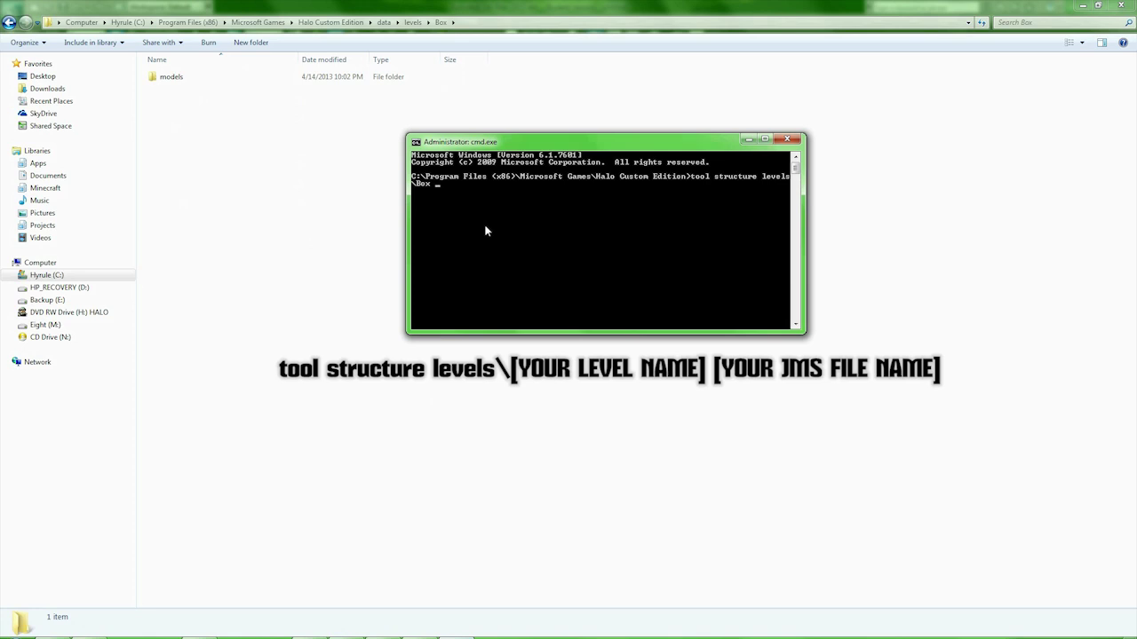
double_click(233, 76)
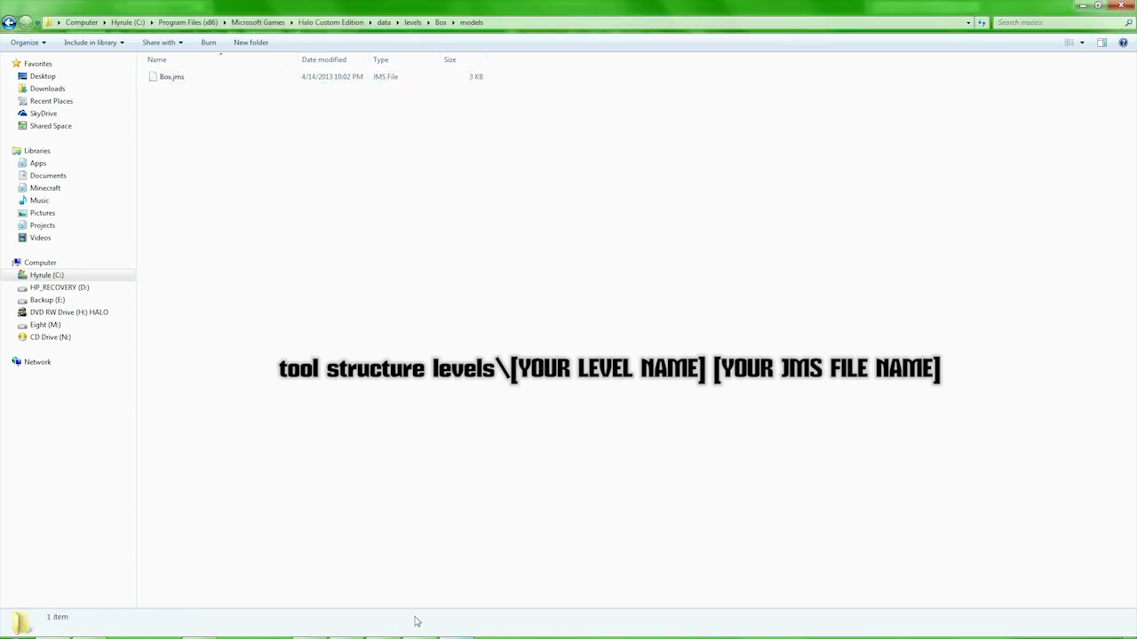
left_click(456, 635)
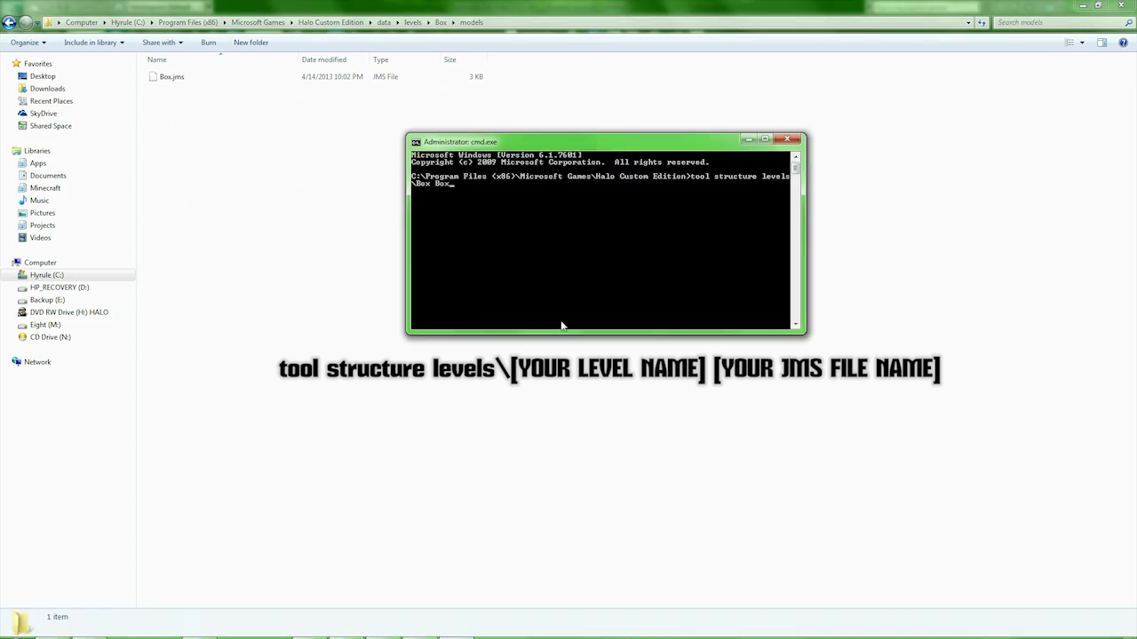
type("Box")
key("Return")
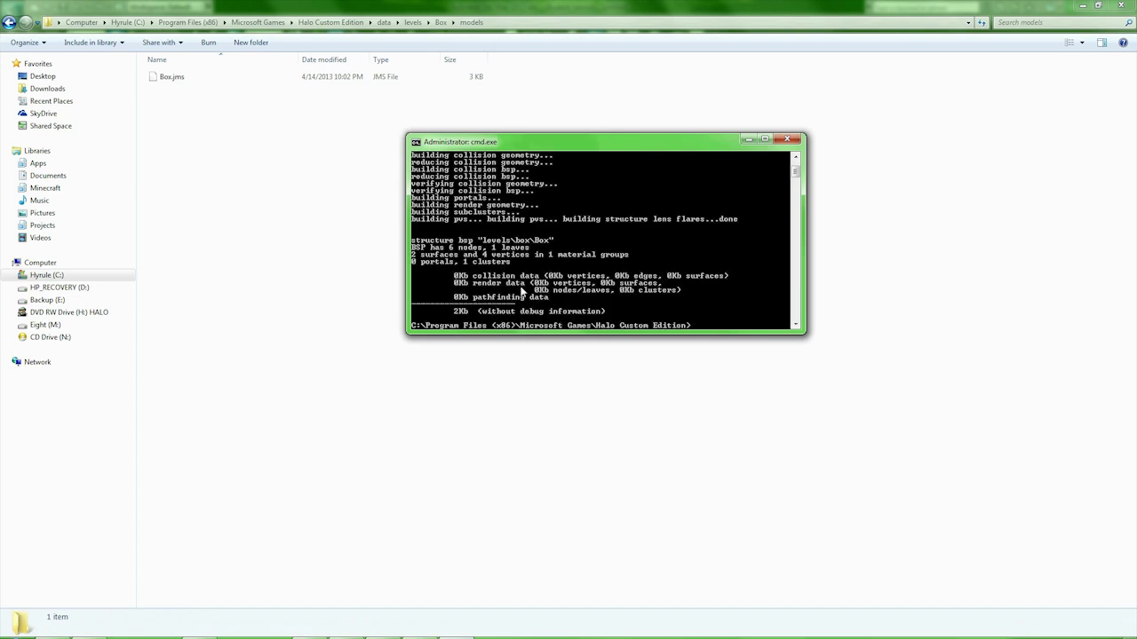
scroll(522, 291, "up", 3)
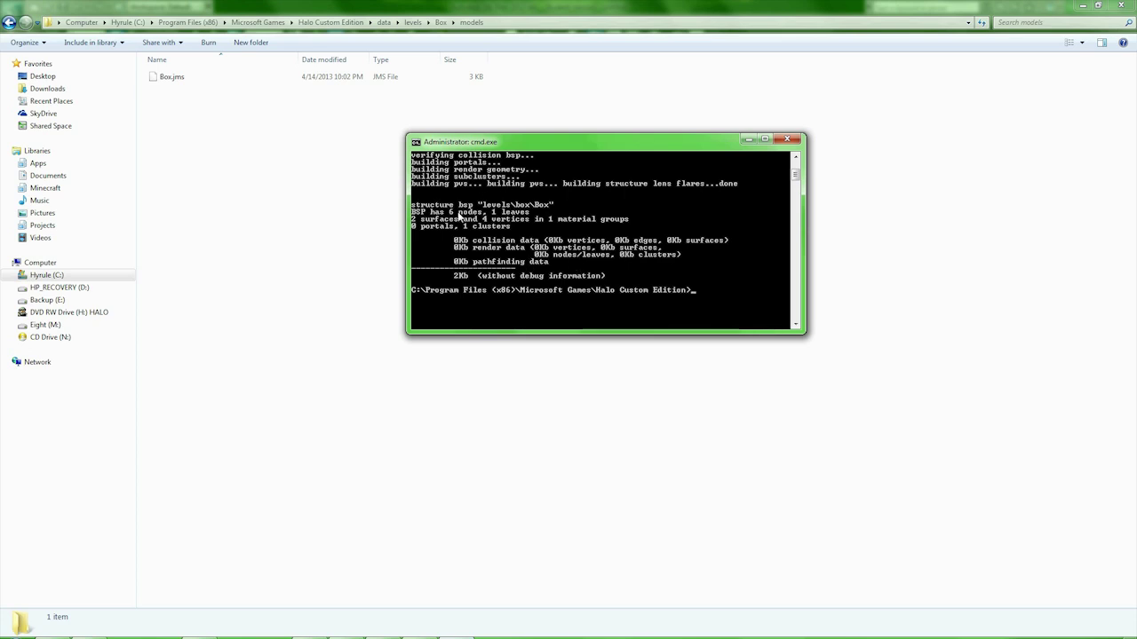
- Permanently delete ground.shader_environment and material #.shader_environment from the tags folder of Halo Custom Edition
left_click(326, 223)
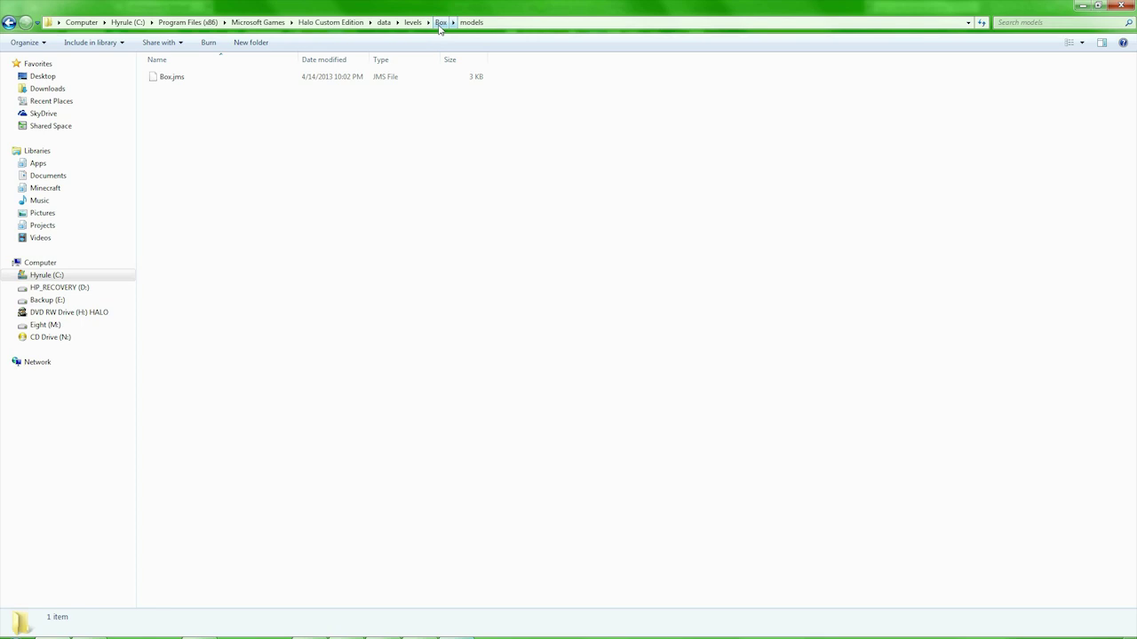
left_click(331, 22)
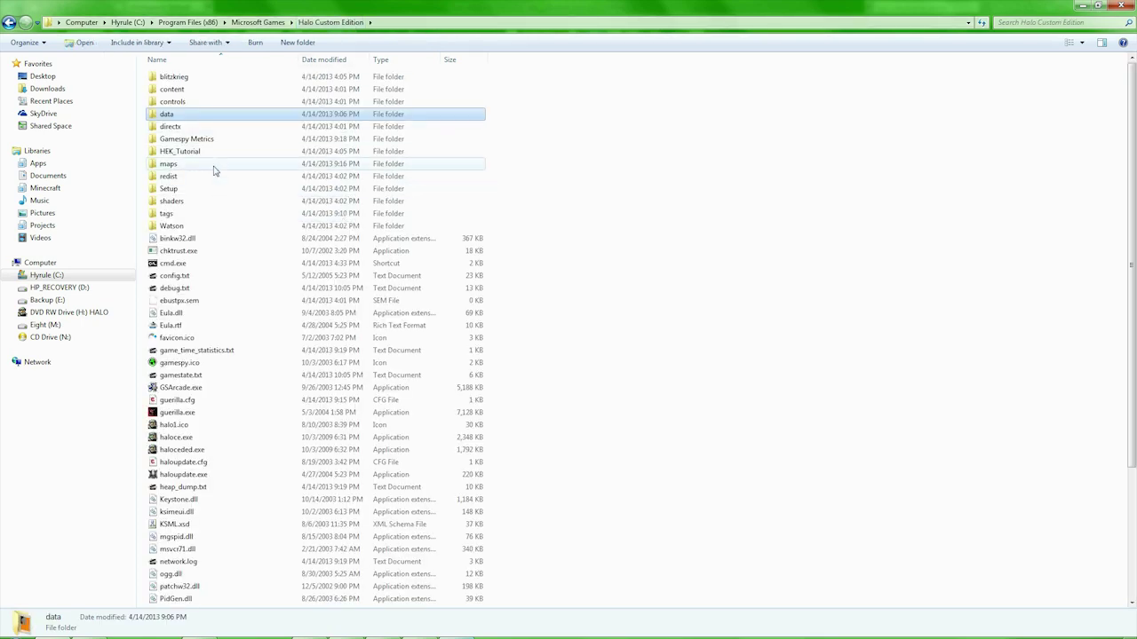
double_click(181, 214)
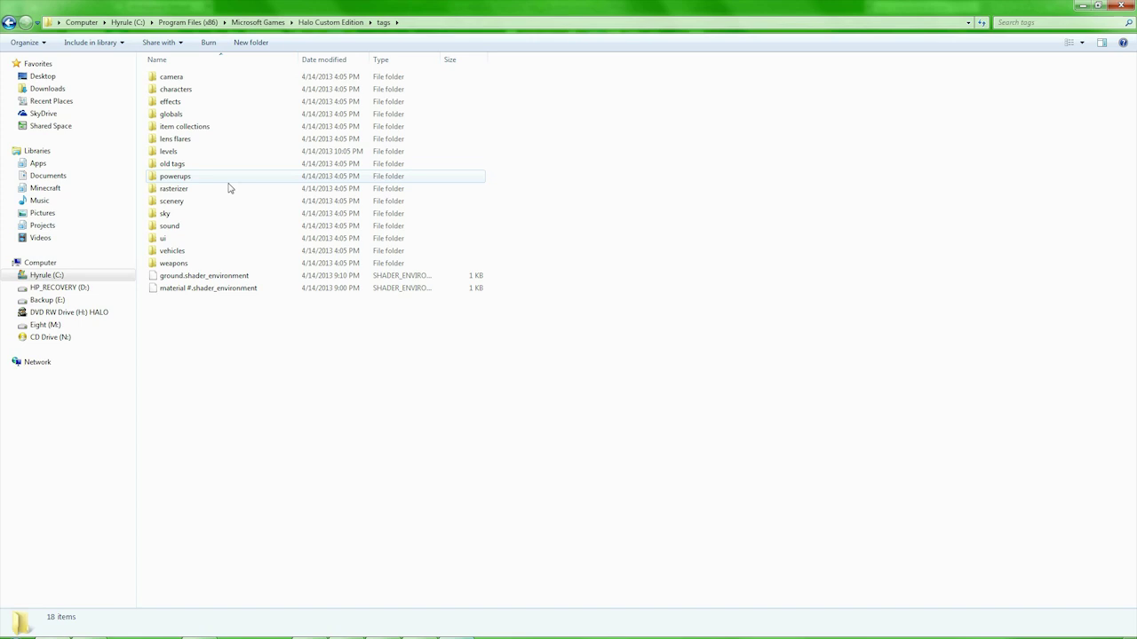
left_click(230, 280)
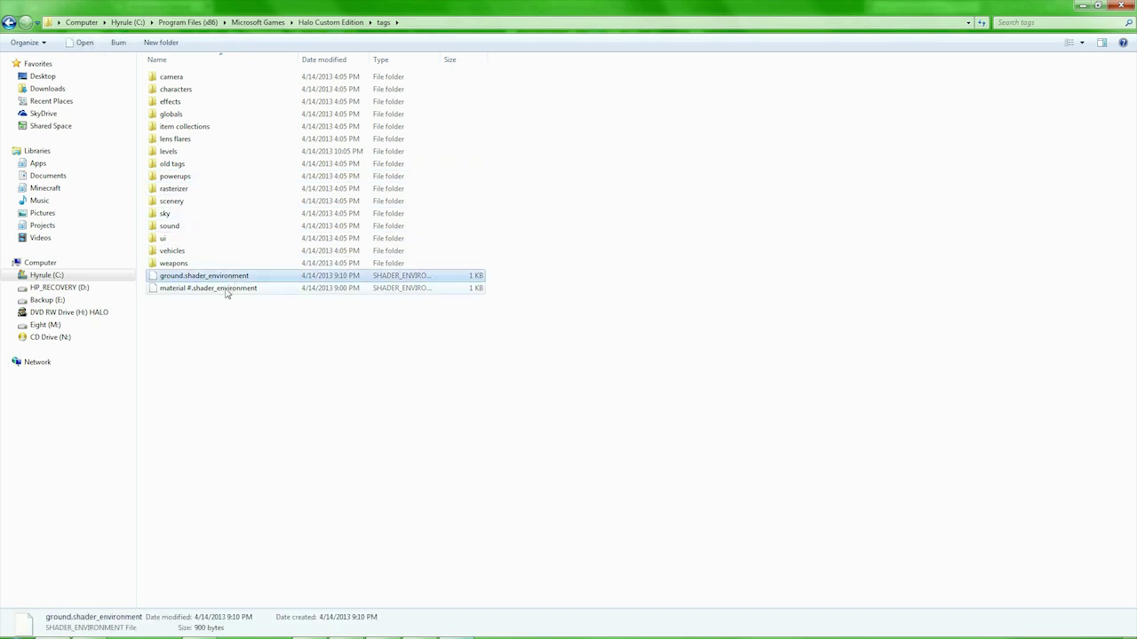
left_click(227, 289)
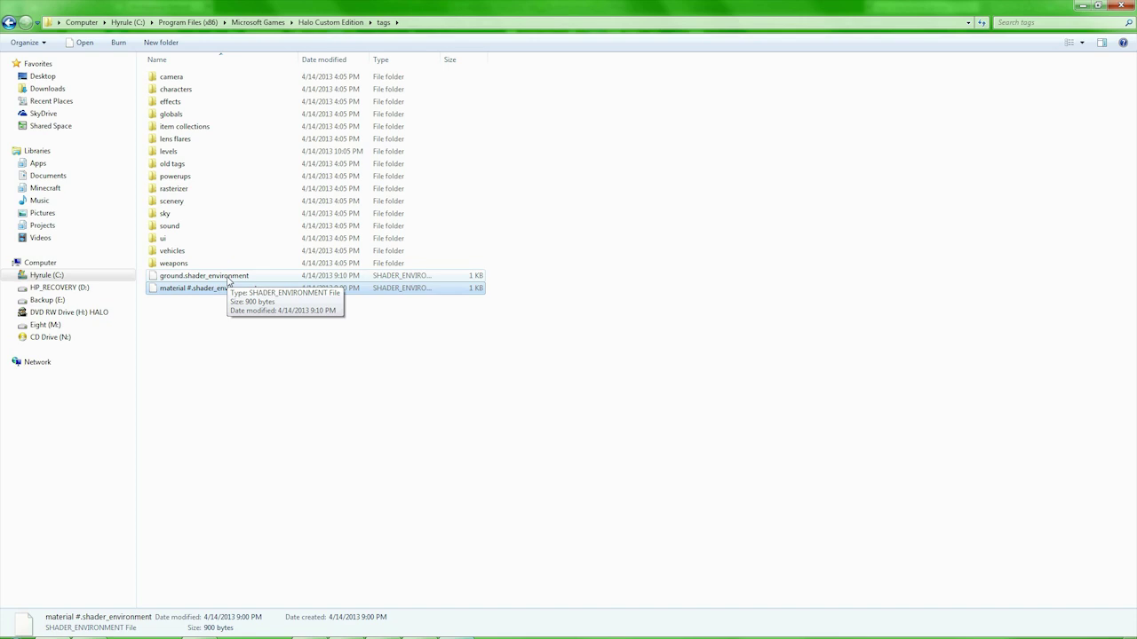
left_click(228, 278)
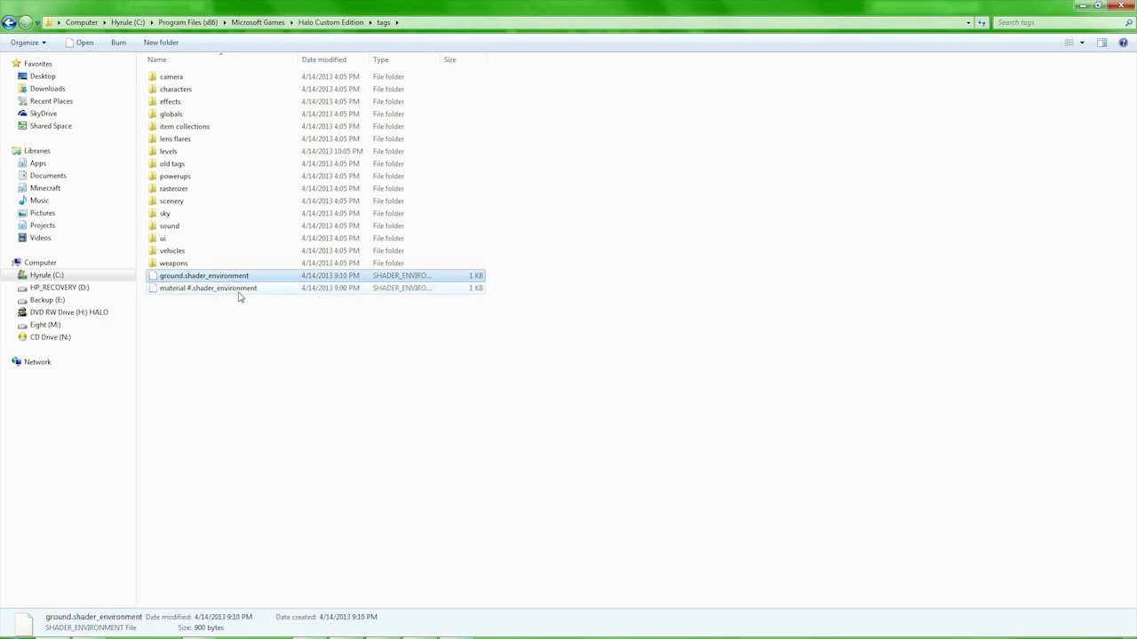
left_click(238, 293, "shift")
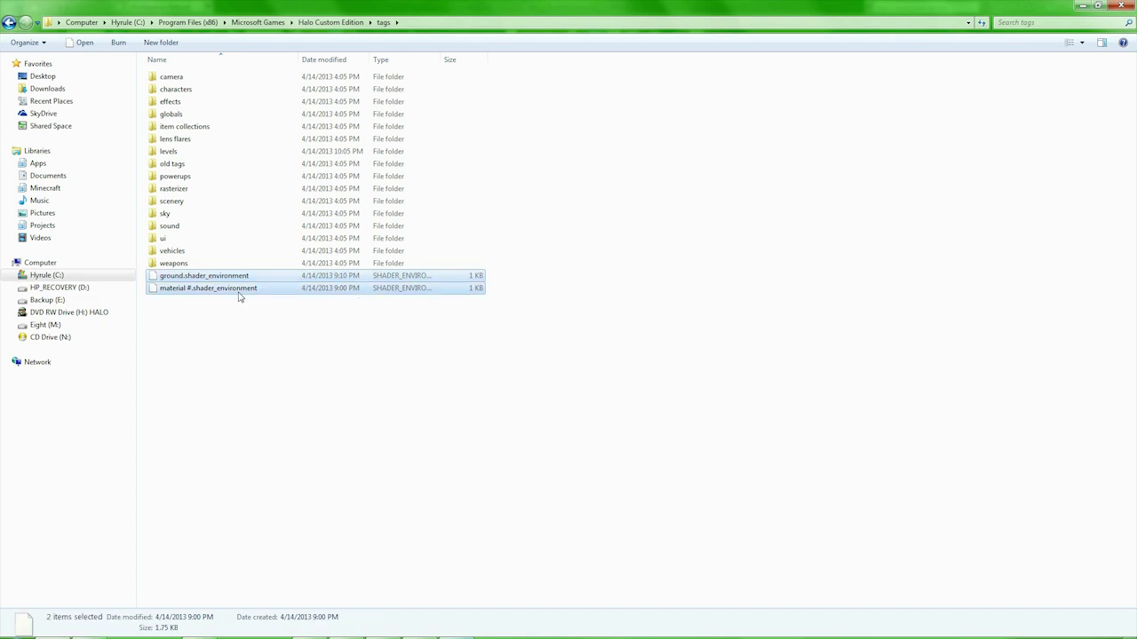
key("Delete")
key("Return")
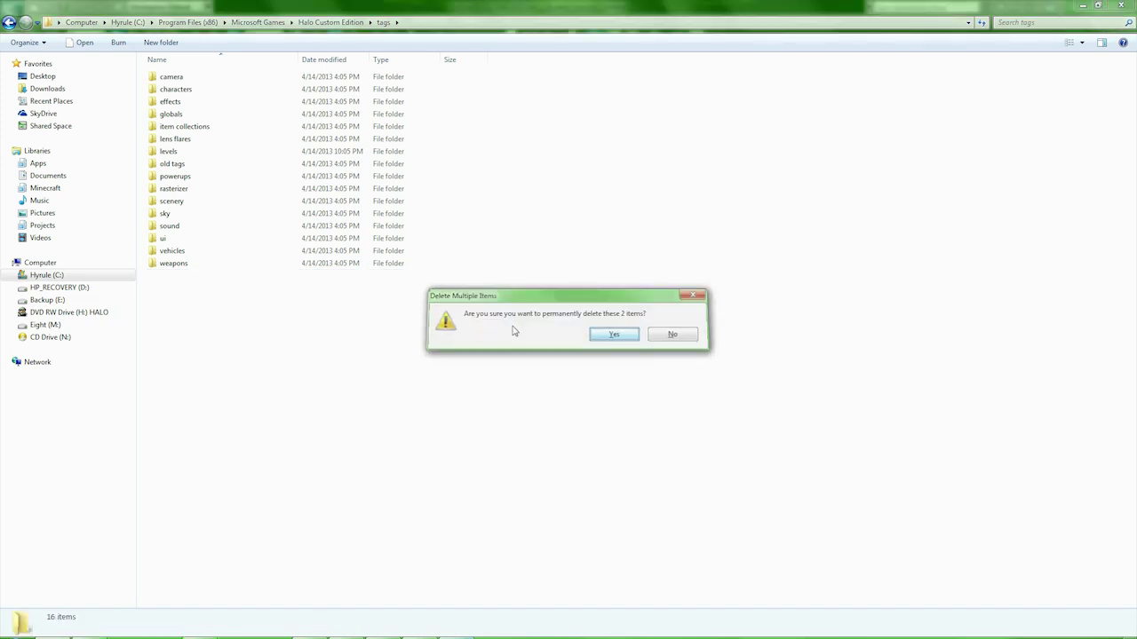
- Permanently delete the box folder from the levels folder inside tags
double_click(222, 152)
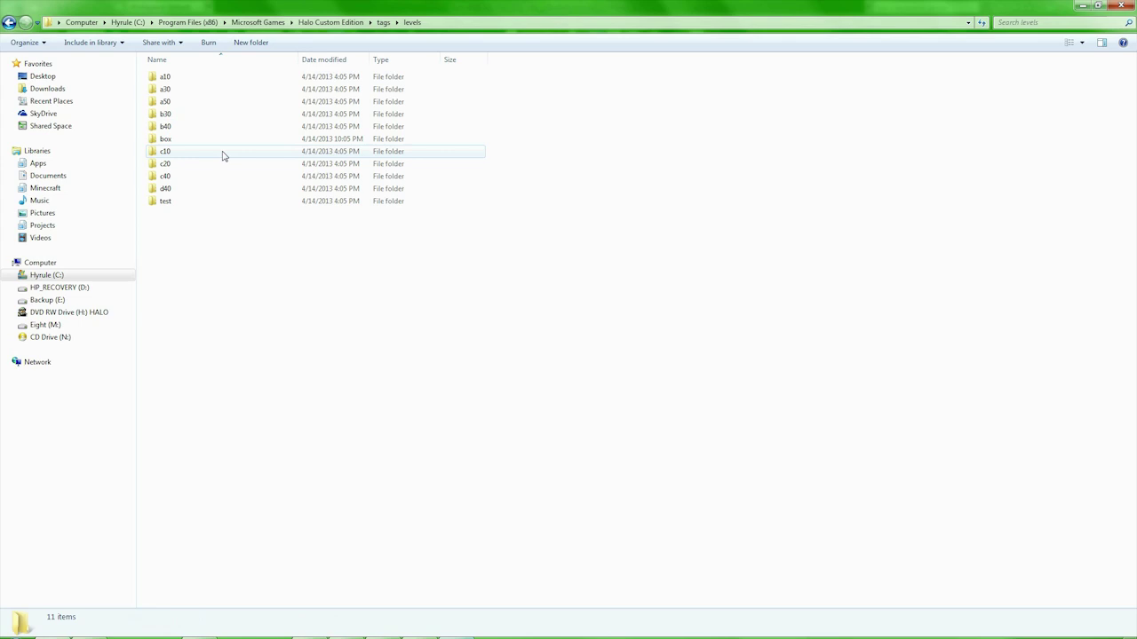
left_click(208, 139)
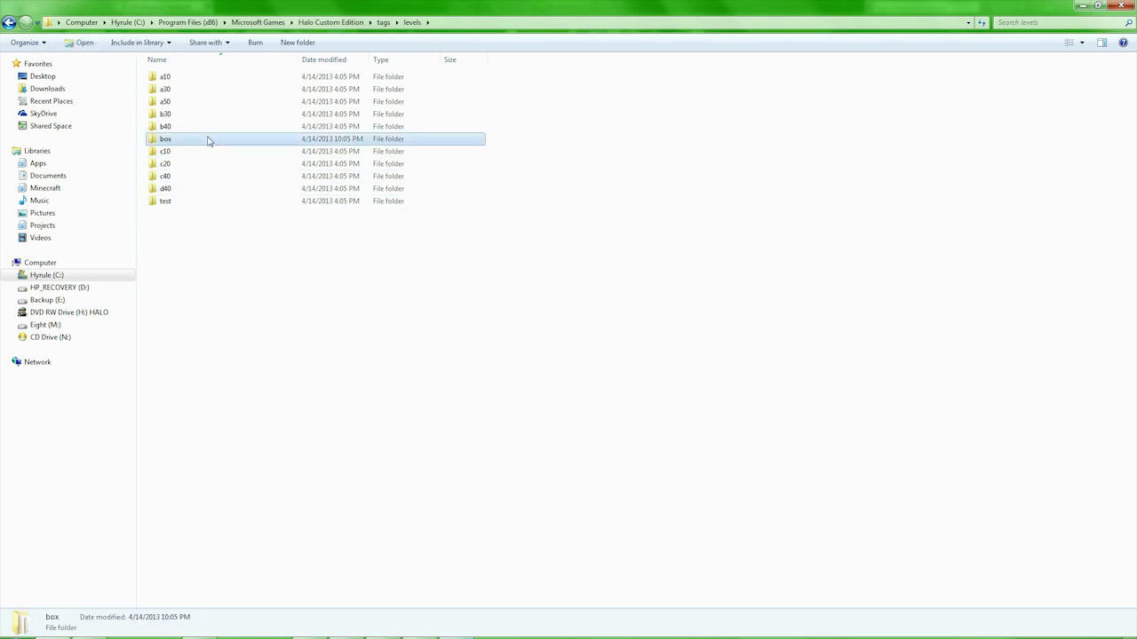
key("shift+Delete")
key("Return")
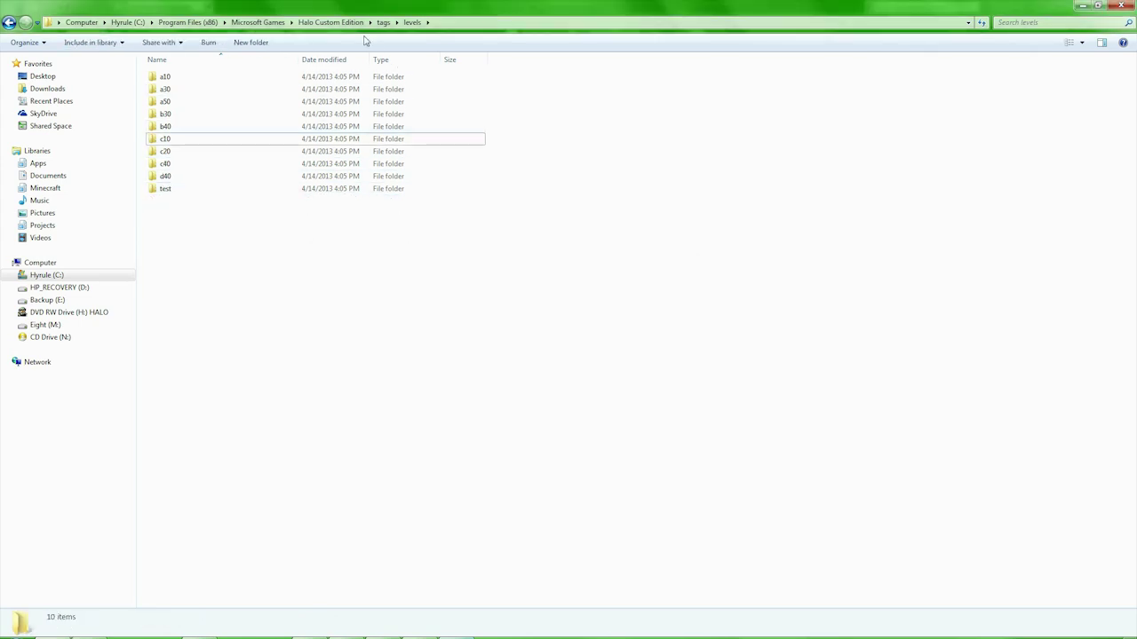
- Return to the command prompt and run tool structure levels\Box Box again
left_click(456, 631)
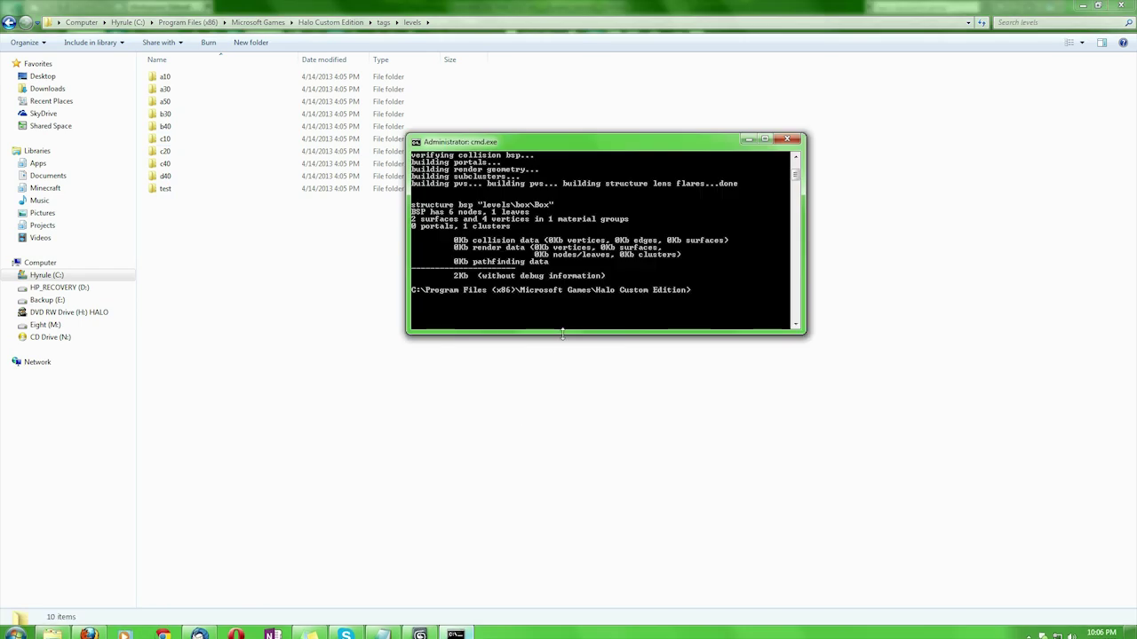
key("Up")
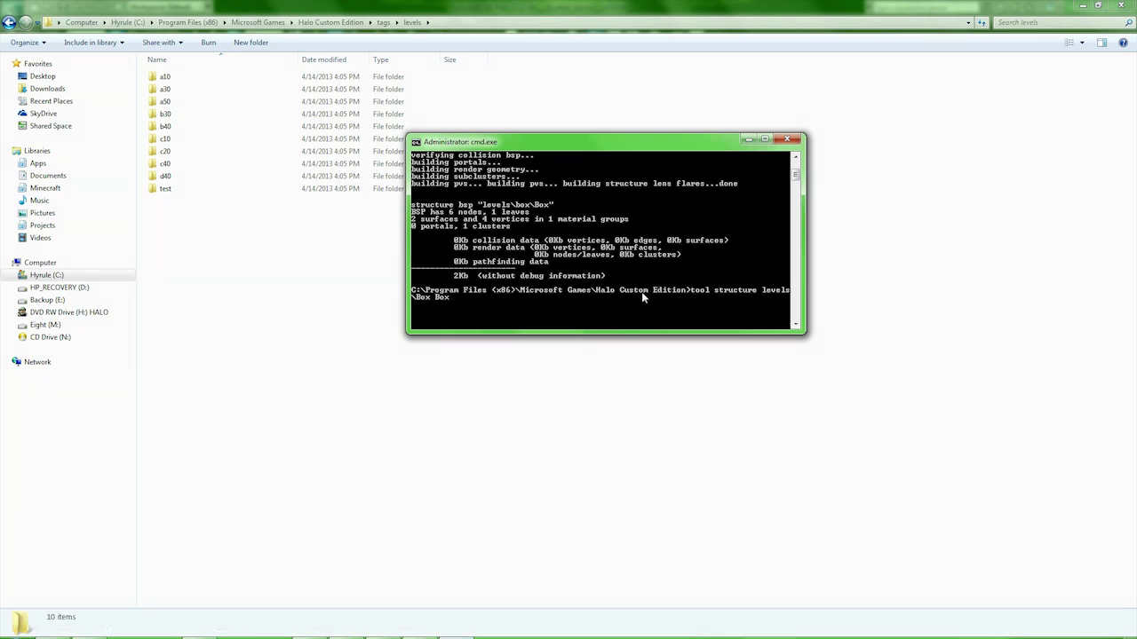
key("Return")
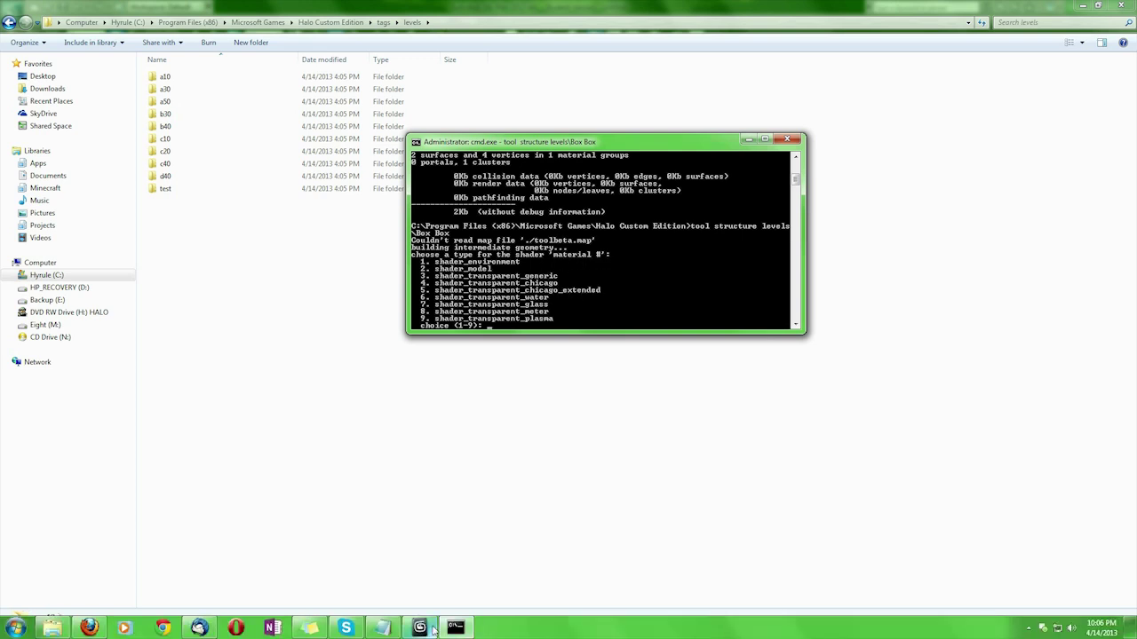
- Switch to 3ds Max and rename the skybox material's second sub-material to Ground
left_click(430, 629)
key("m")
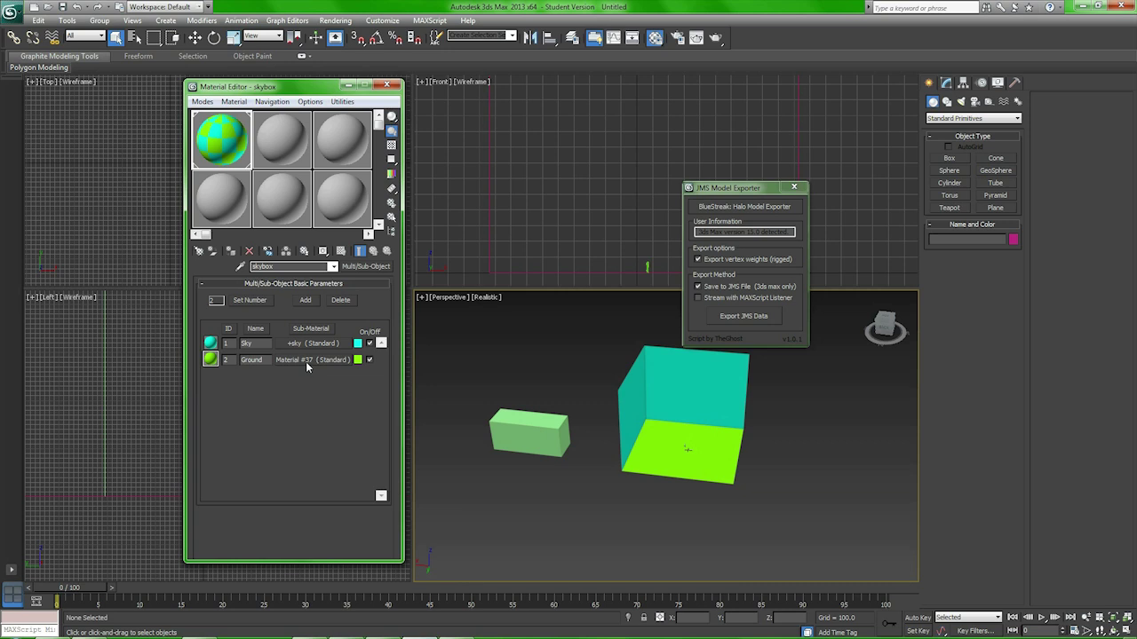
left_click(308, 360)
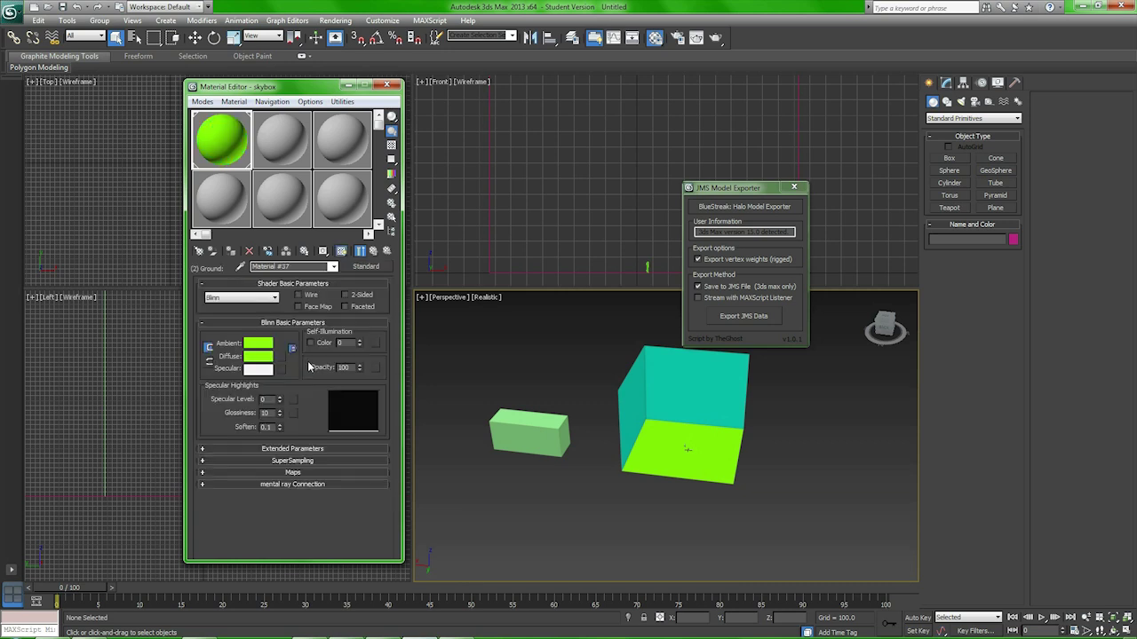
left_click(308, 266)
type("Ground")
left_click(373, 250)
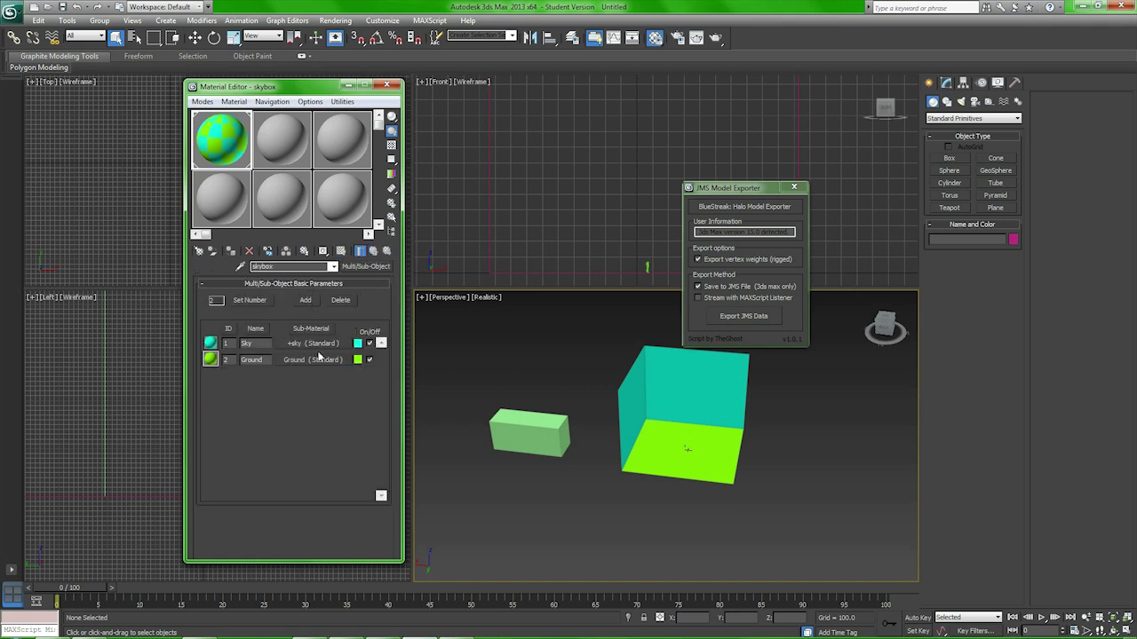
- Minimize the Material Editor, return to the command prompt and assign the shader_environment type (choice 1) to the 'material #' shader
left_click(455, 628)
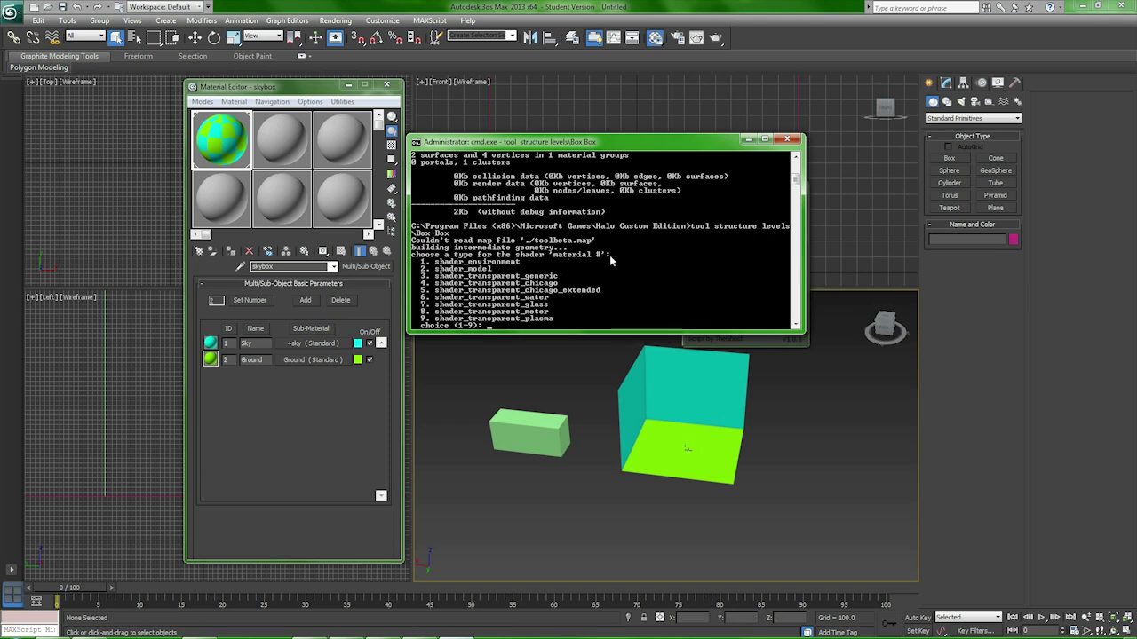
left_click(348, 85)
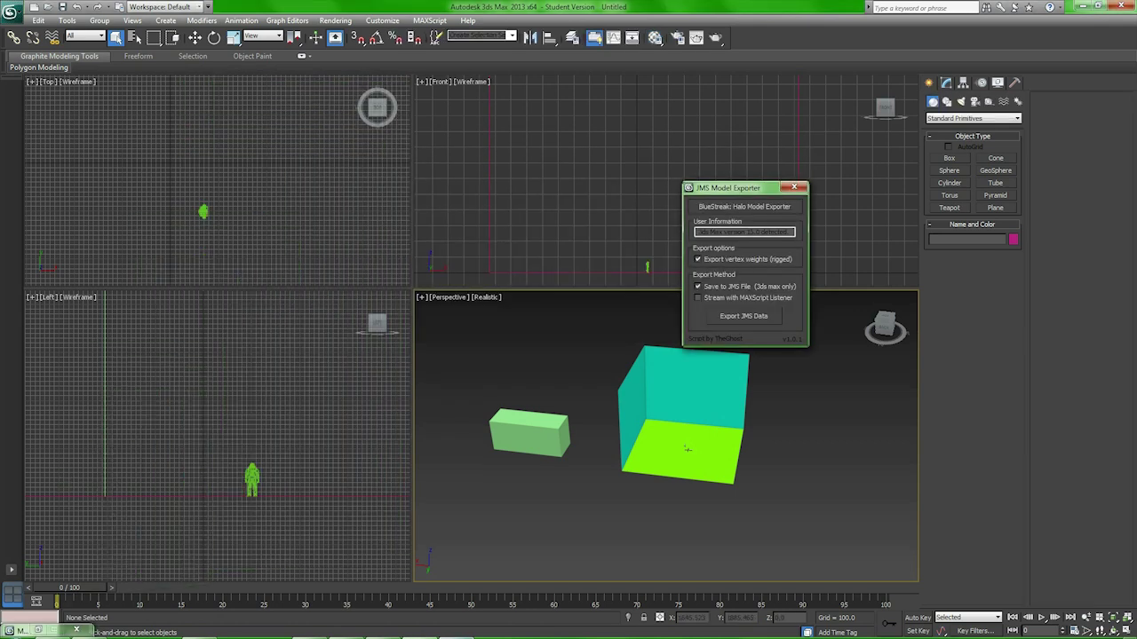
left_click(454, 630)
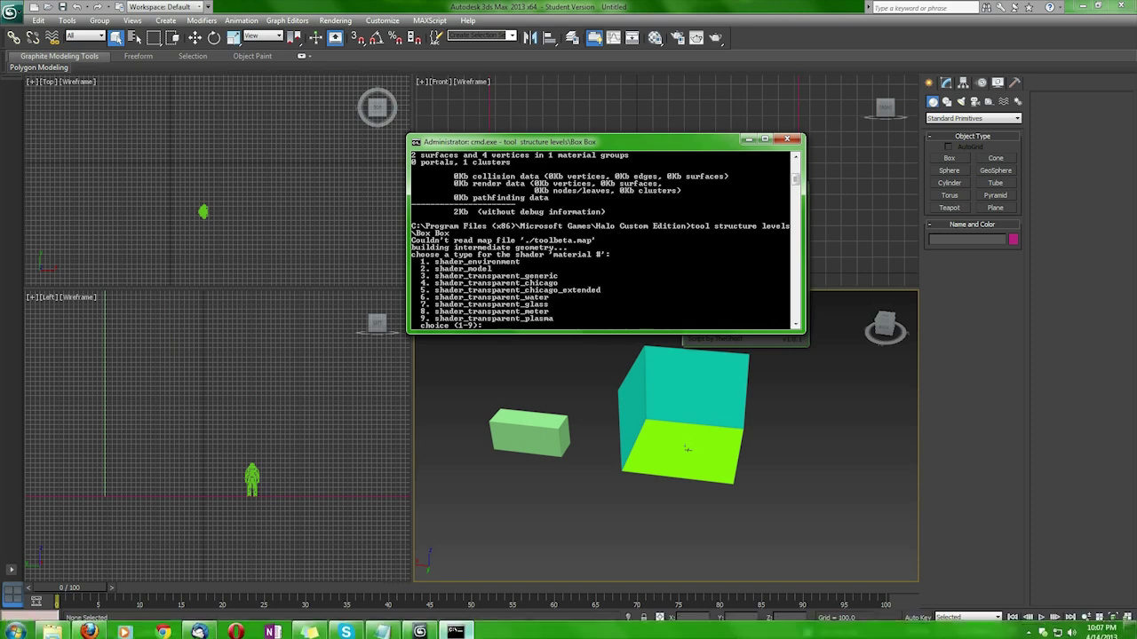
left_click(419, 630)
left_click(455, 628)
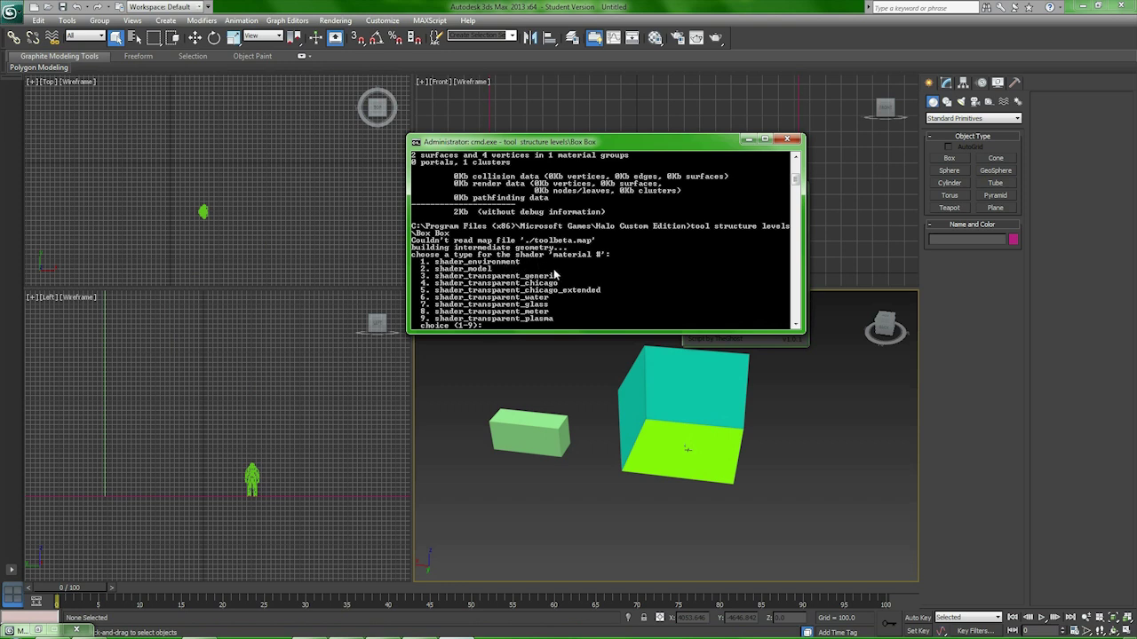
type("1")
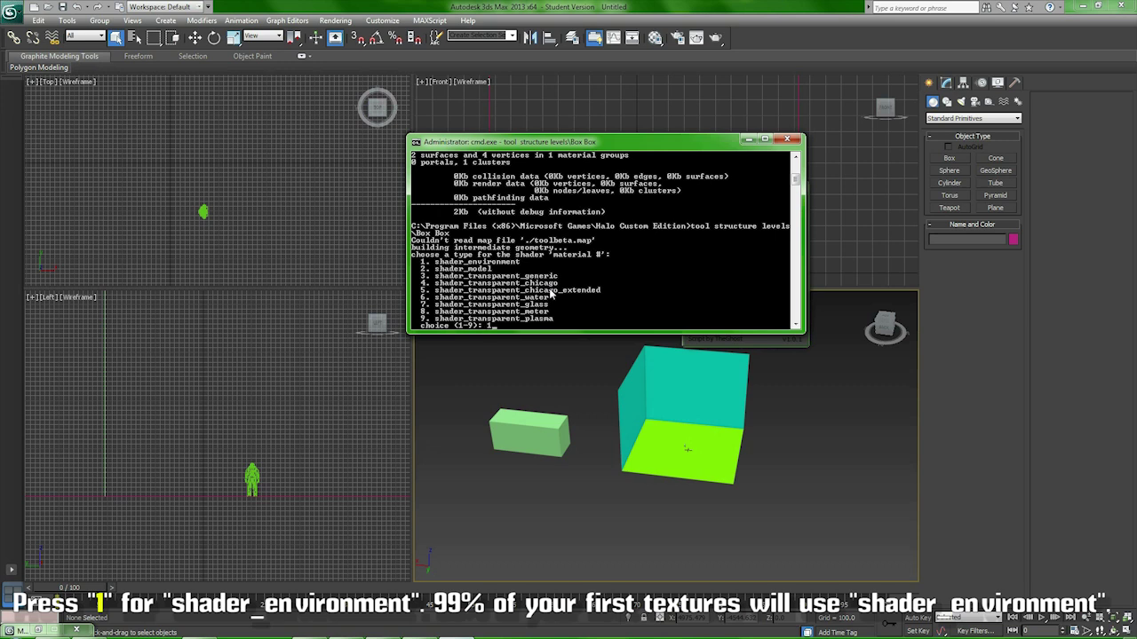
key("Return")
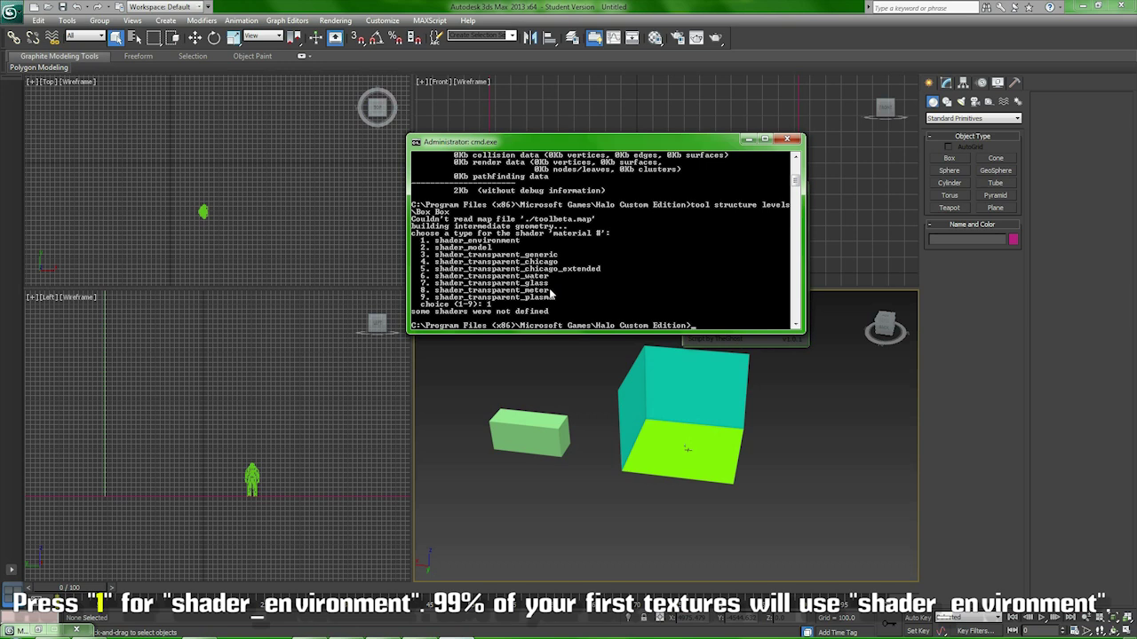
- Run tool structure levels\Box Box again and review its build output
key("Up")
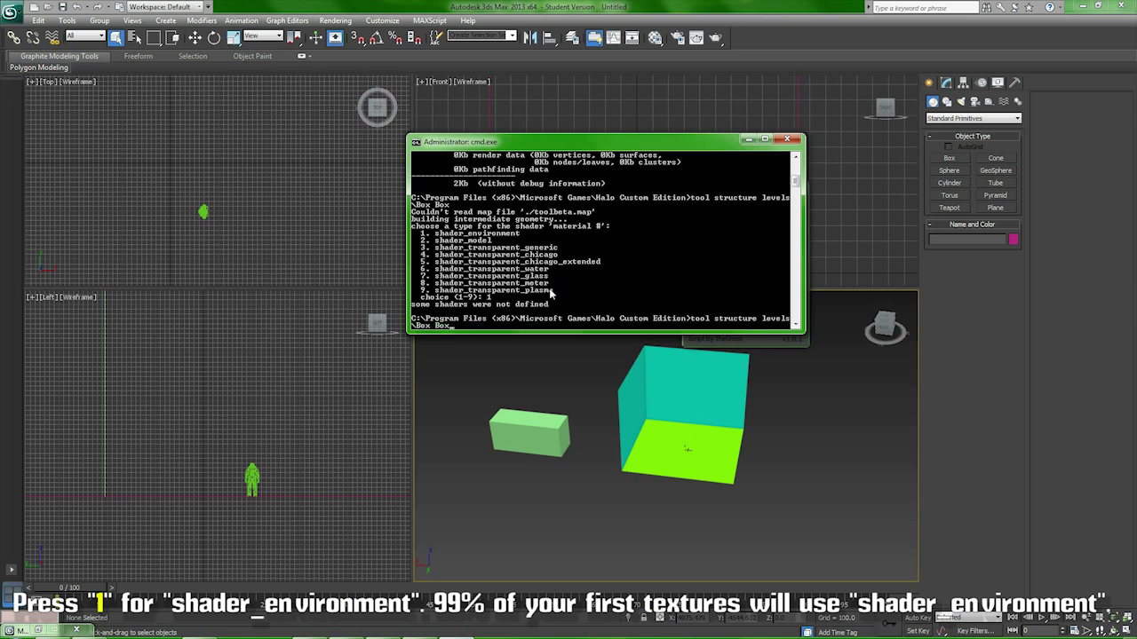
key("Return")
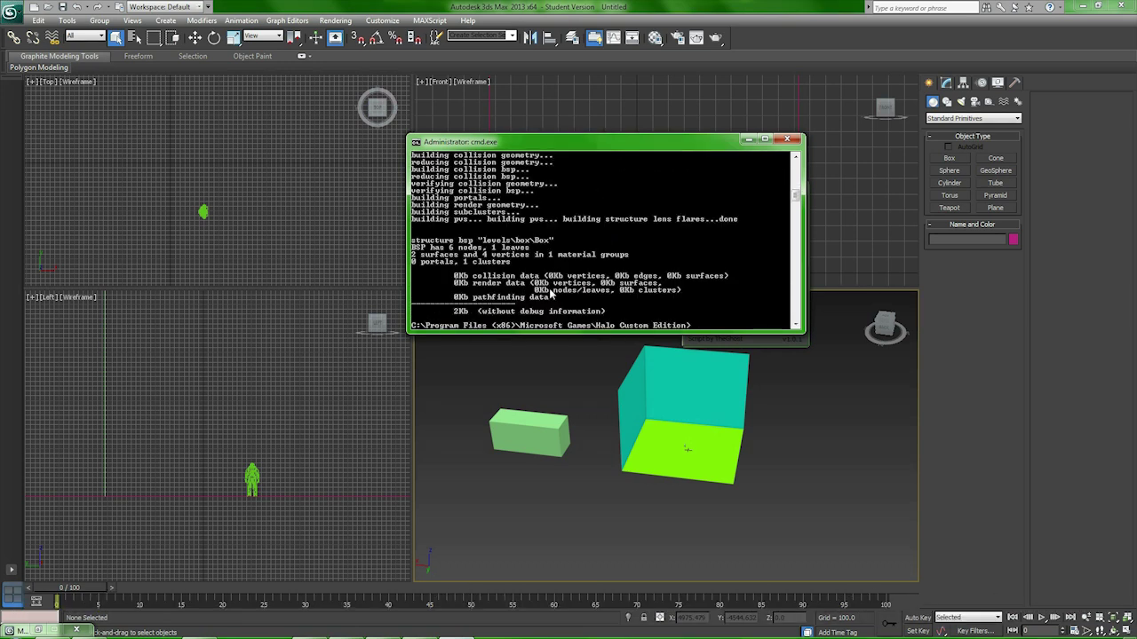
scroll(612, 244, "up", 4)
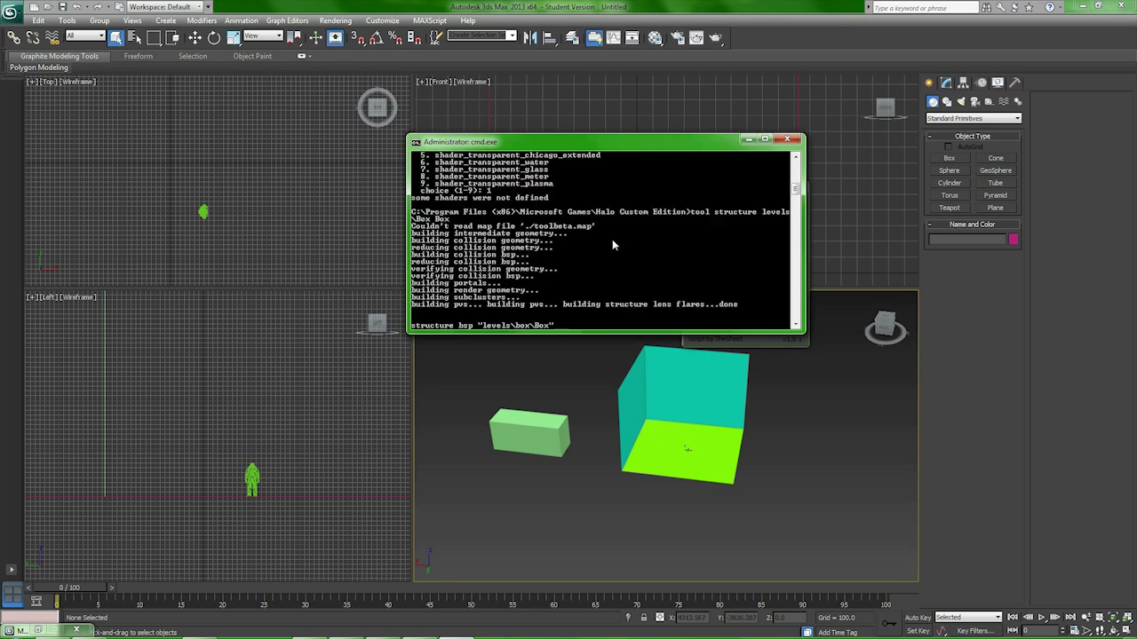
scroll(612, 239, "down", 7)
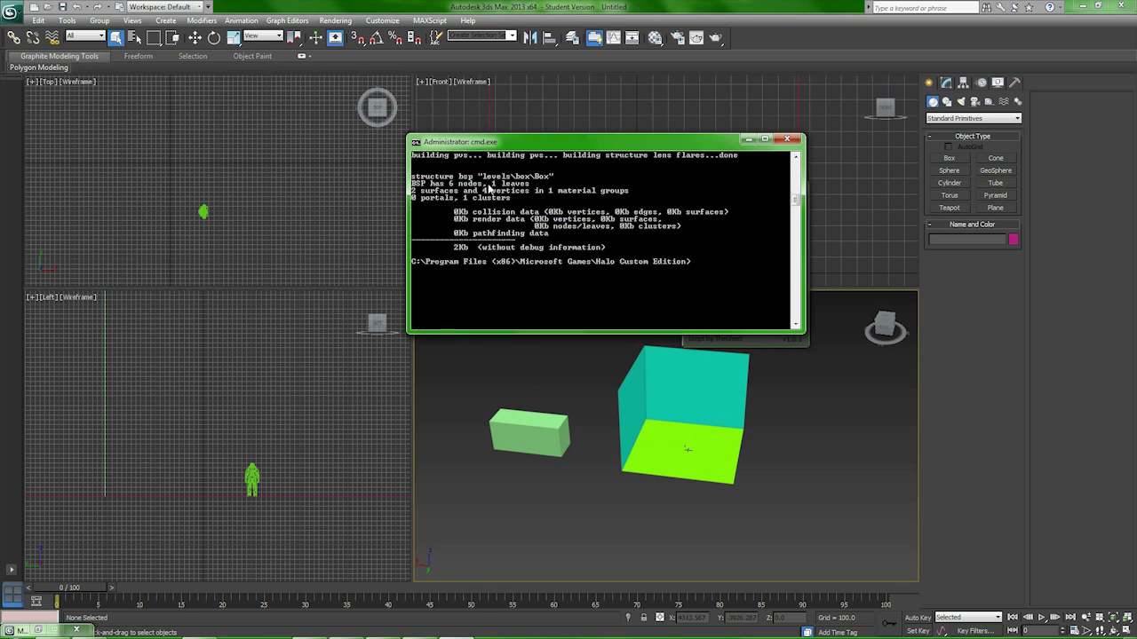
scroll(520, 233, "up", 2)
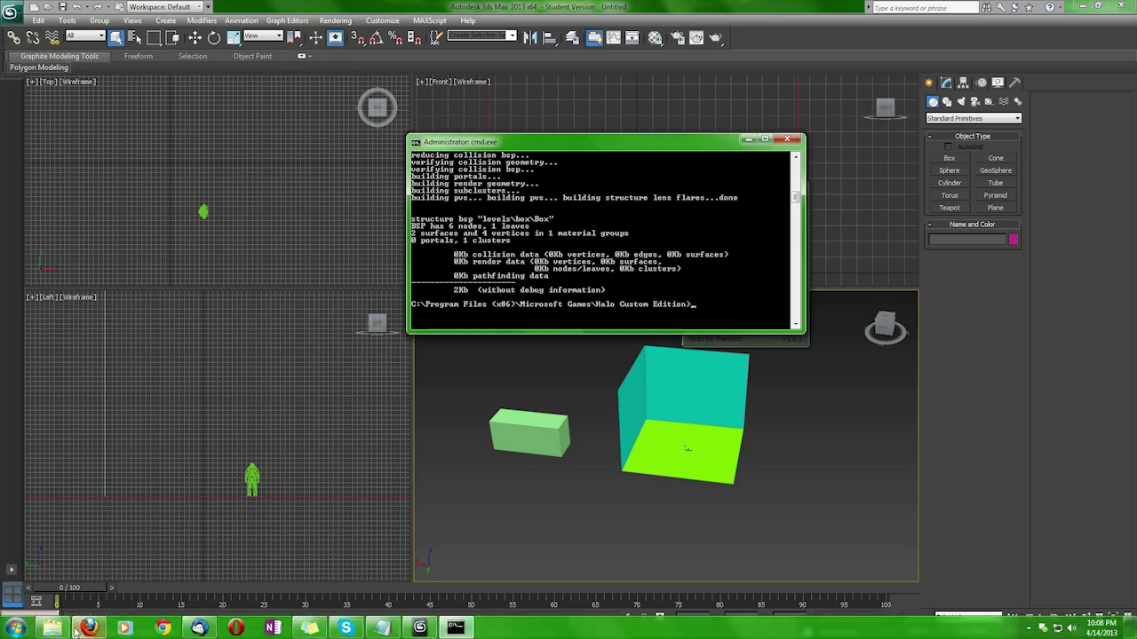
- Switch to Windows Explorer and check box.scenario and Box.scenario_structure_bsp in the box folder under tags\levels
left_click(51, 628)
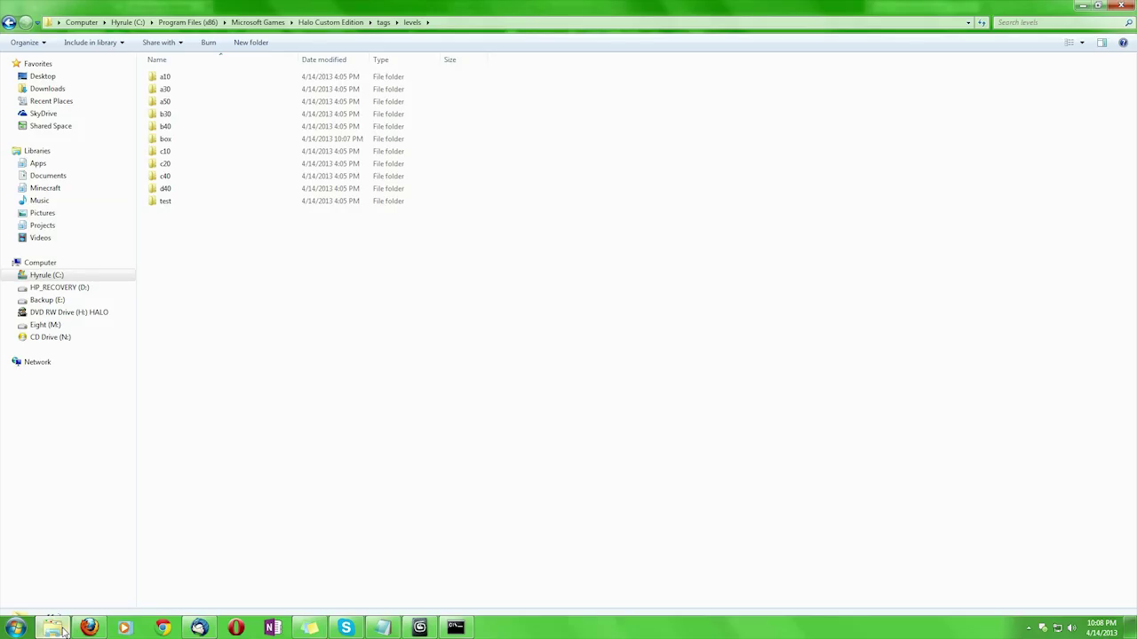
double_click(184, 144)
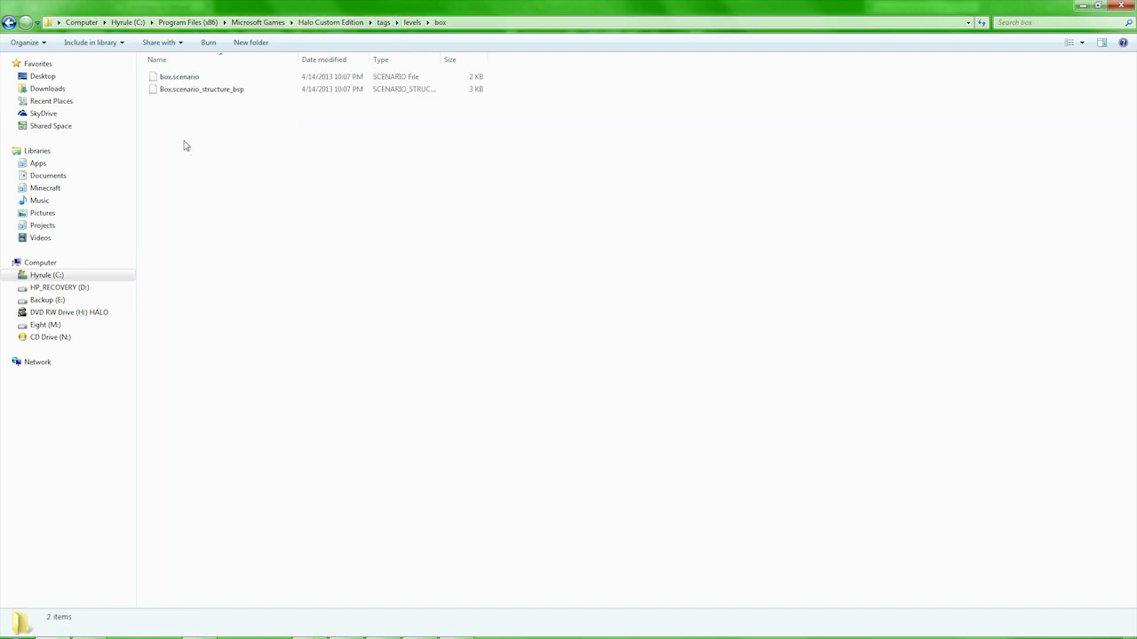
left_click(187, 81)
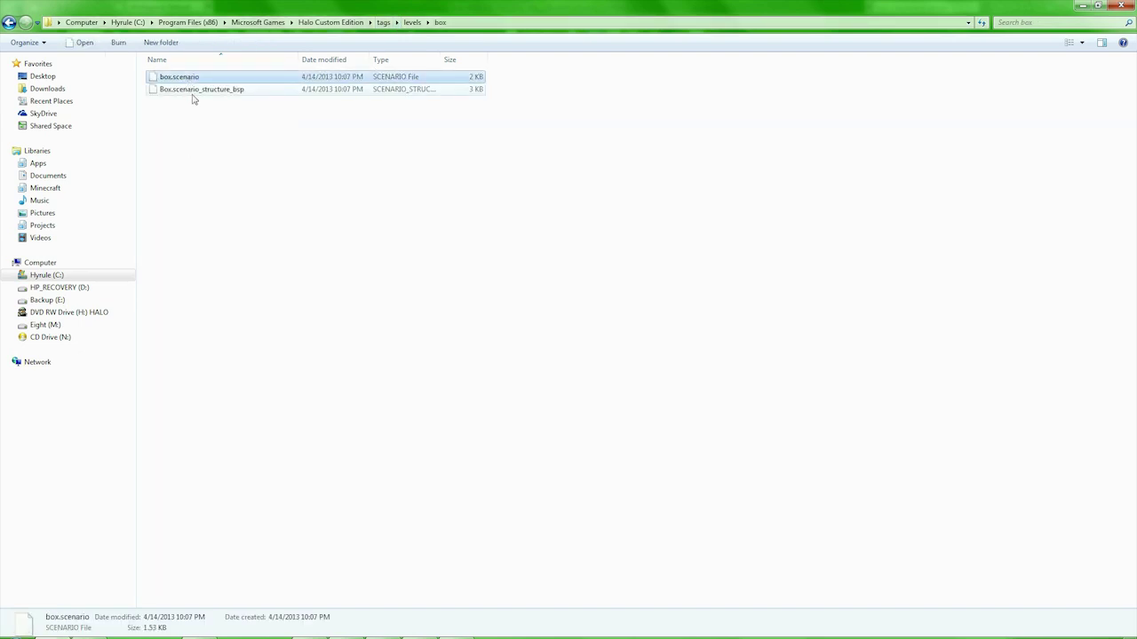
left_click(192, 93)
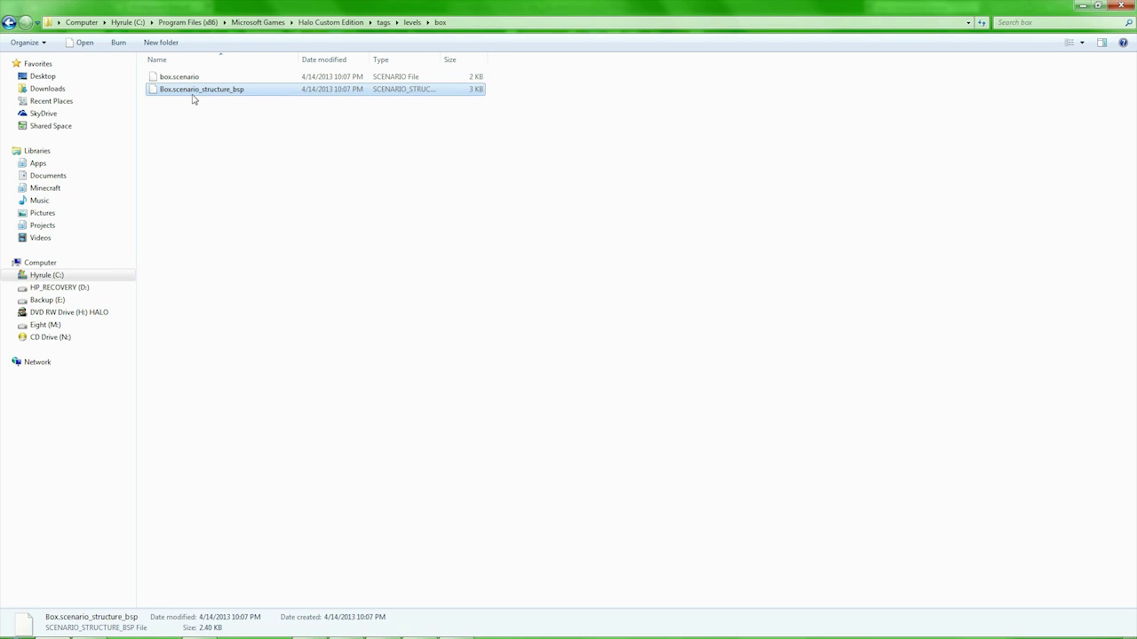
- Launch guerilla.exe from the Halo Custom Edition folder and open box.scenario from levels\box in Guerilla
left_click(322, 23)
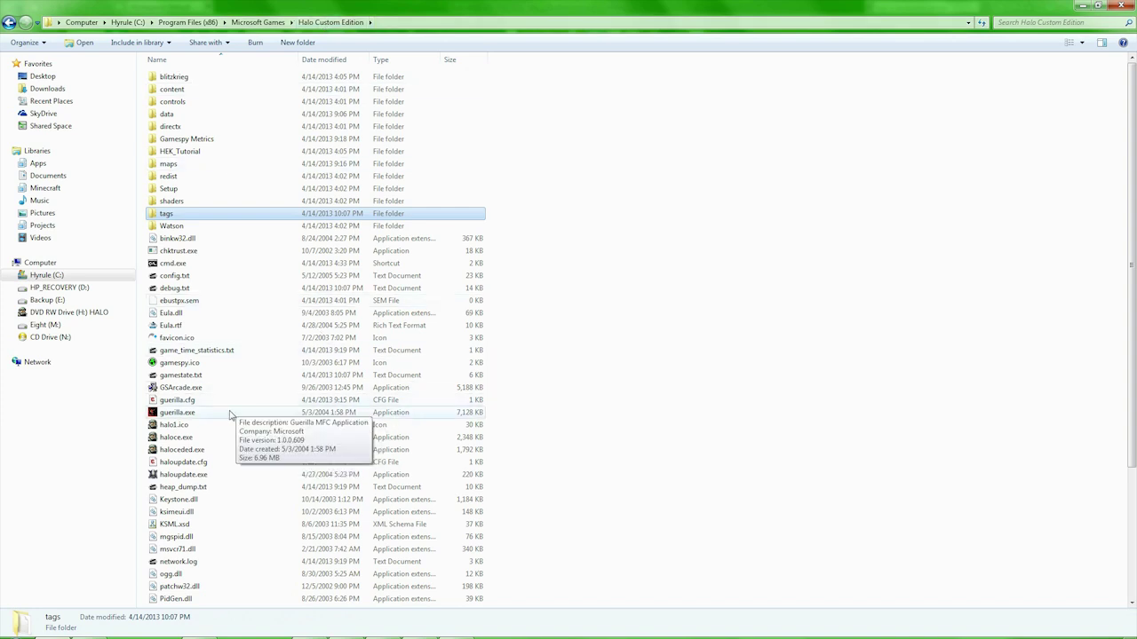
double_click(228, 413)
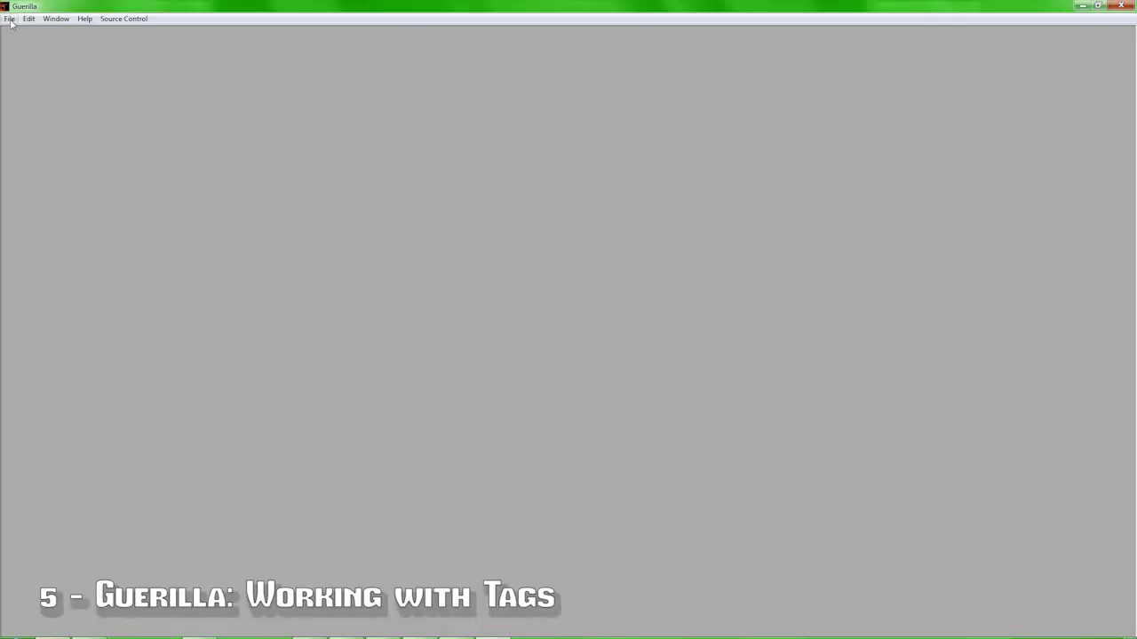
left_click(10, 19)
left_click(22, 46)
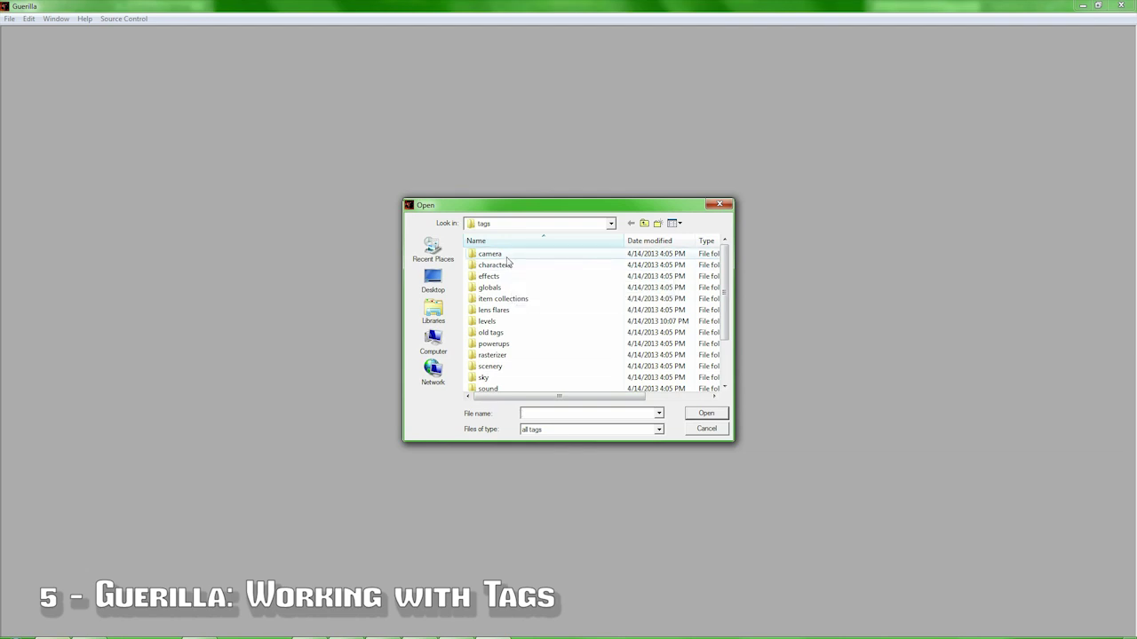
double_click(499, 325)
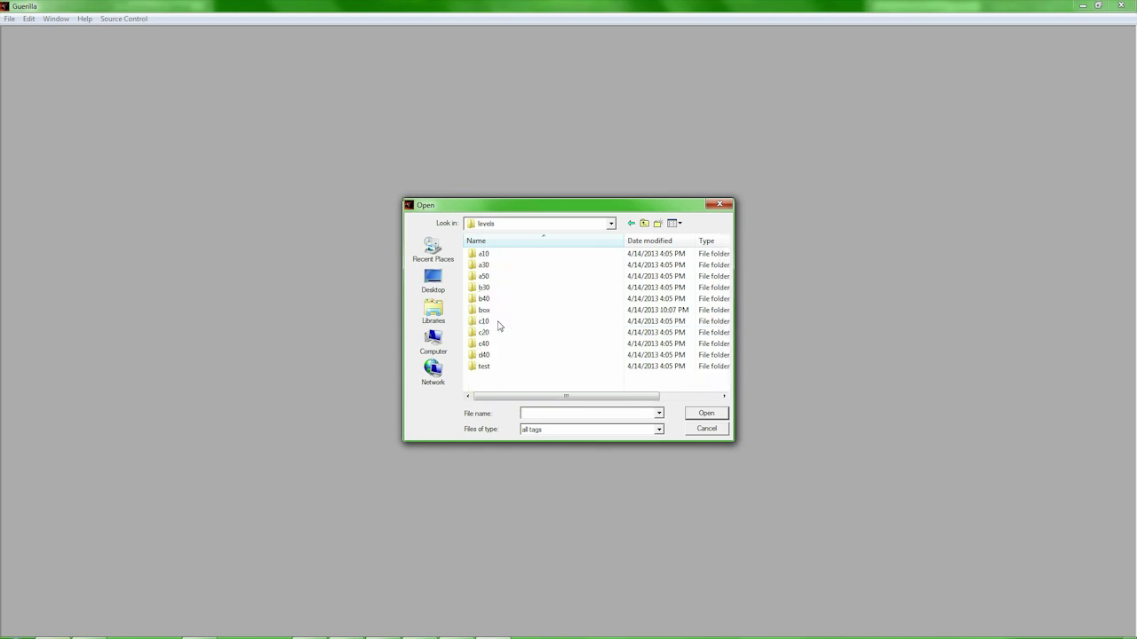
double_click(500, 314)
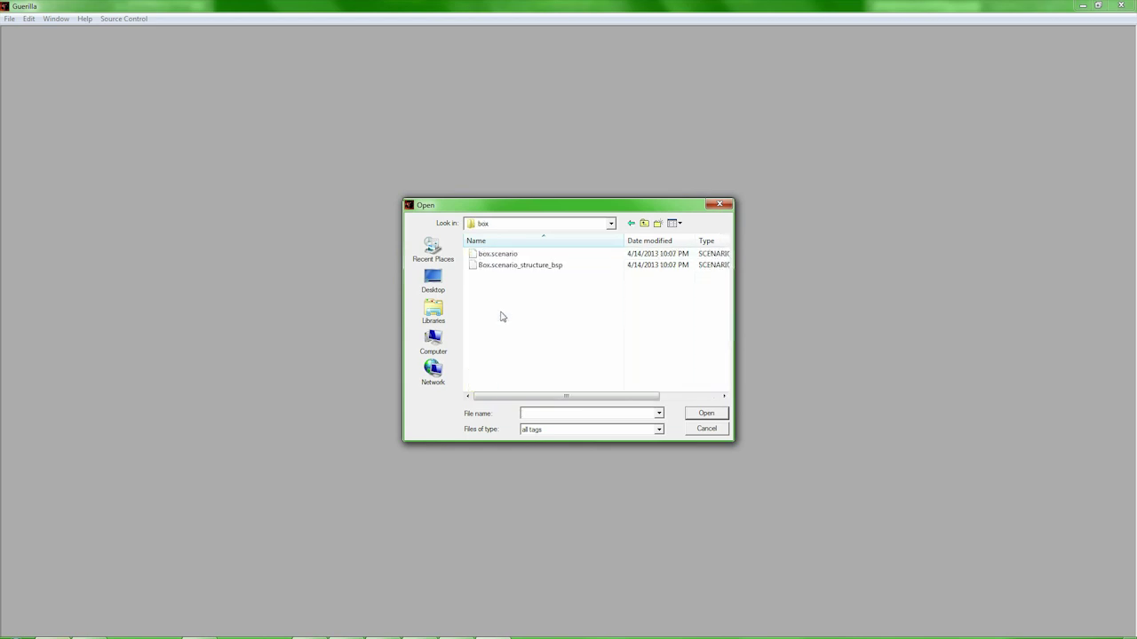
left_click(486, 266)
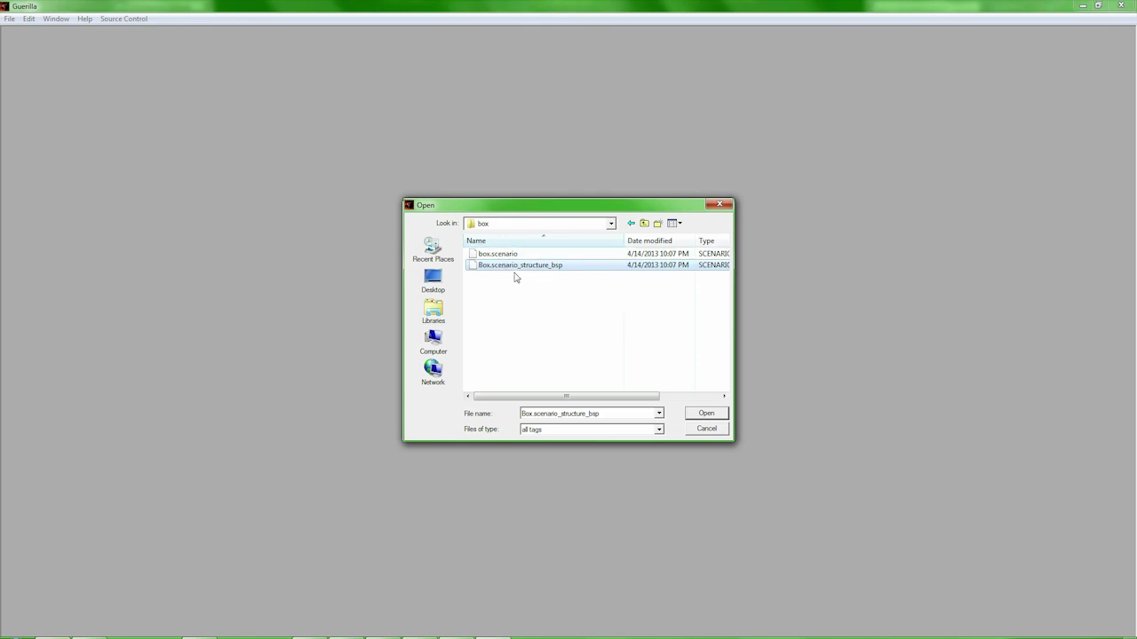
left_click(506, 256)
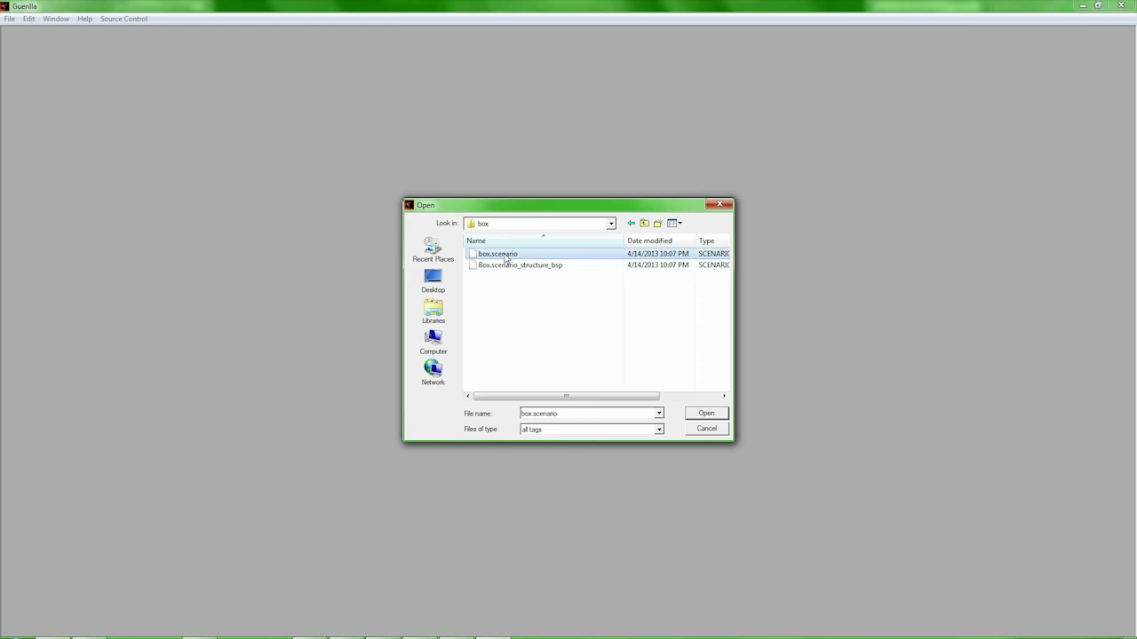
double_click(505, 256)
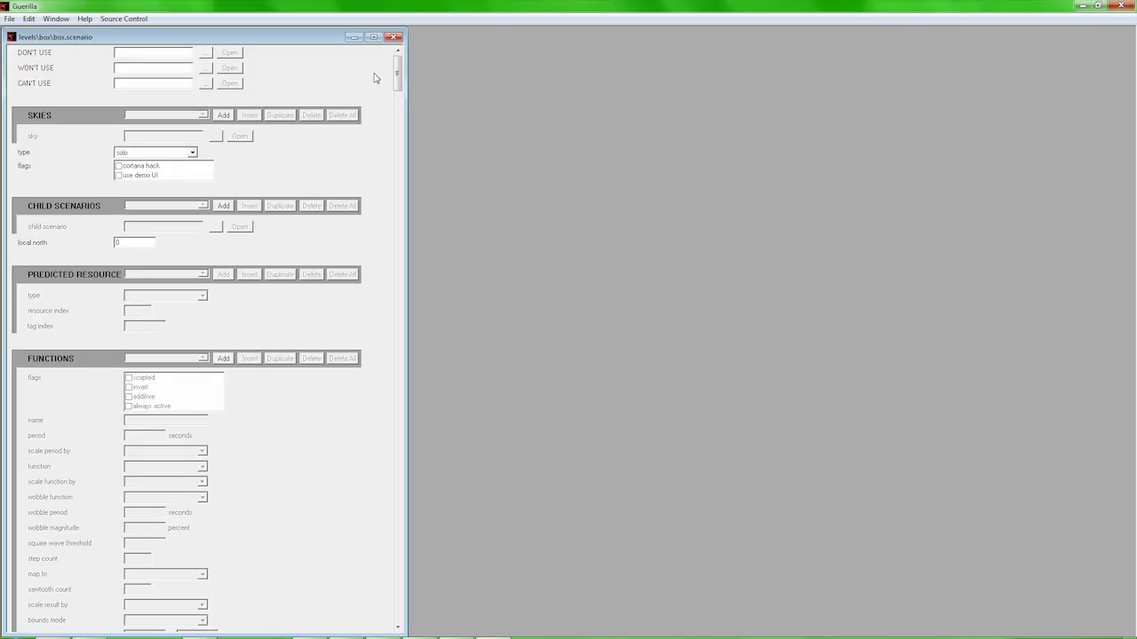
- Add an entry to the Skies block of box.scenario and browse for its sky reference in the tags\sky folder
mouse_move(397, 70)
left_mouse_down()
mouse_move(426, 609)
mouse_move(438, 391)
mouse_move(409, 229)
mouse_move(404, 58)
left_mouse_up()
left_click_drag(337, 40, 541, 39)
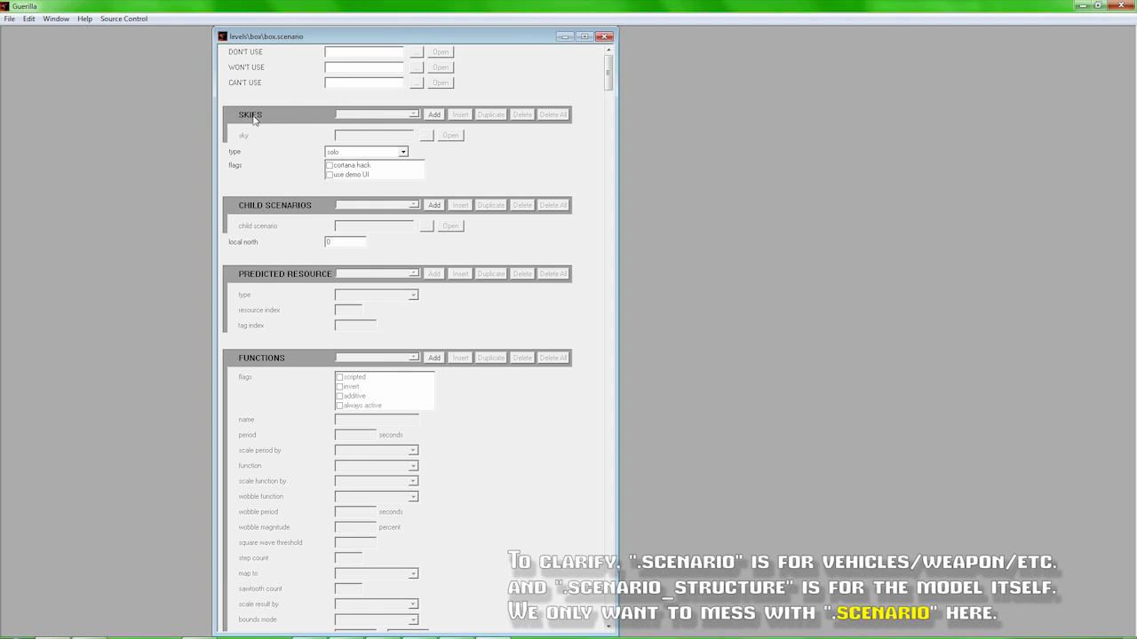
left_click(434, 114)
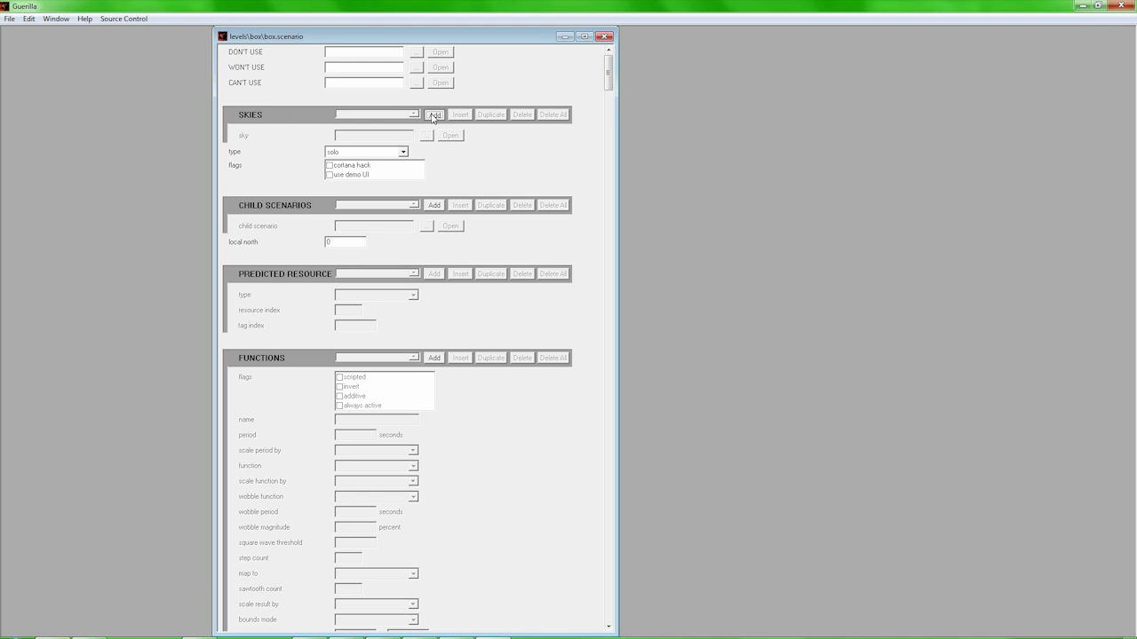
left_click(370, 116)
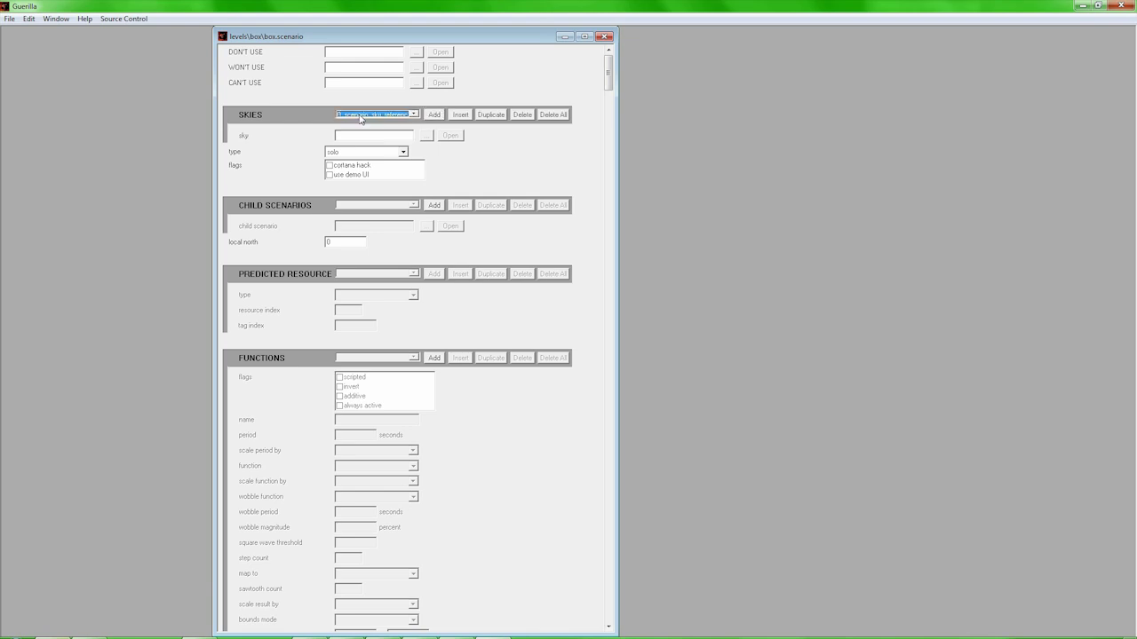
left_click(427, 135)
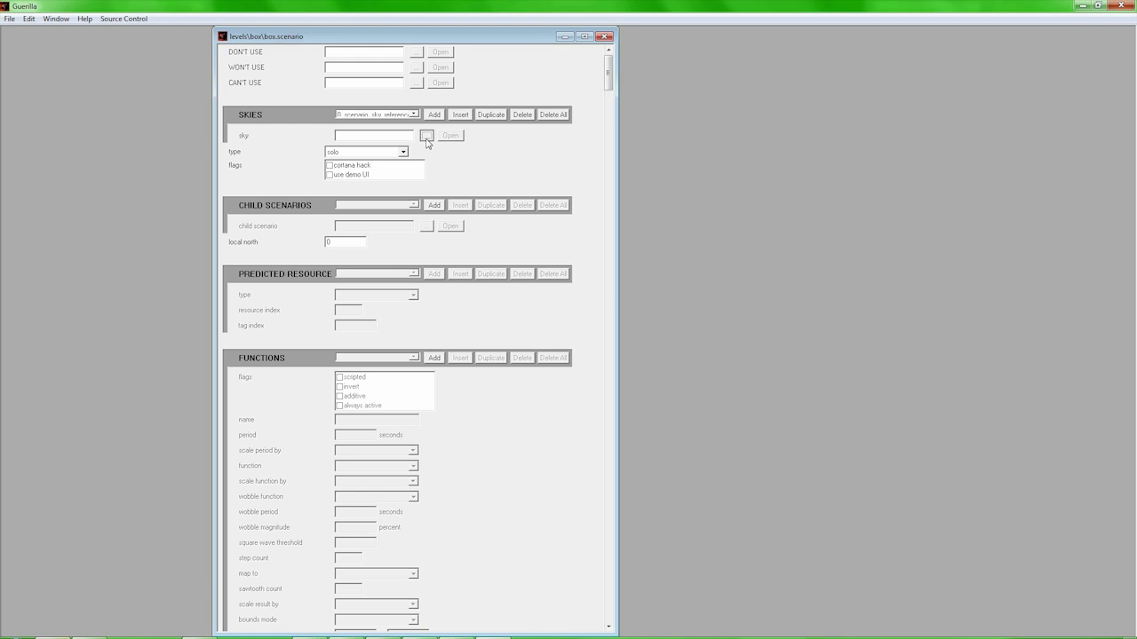
left_click(644, 223)
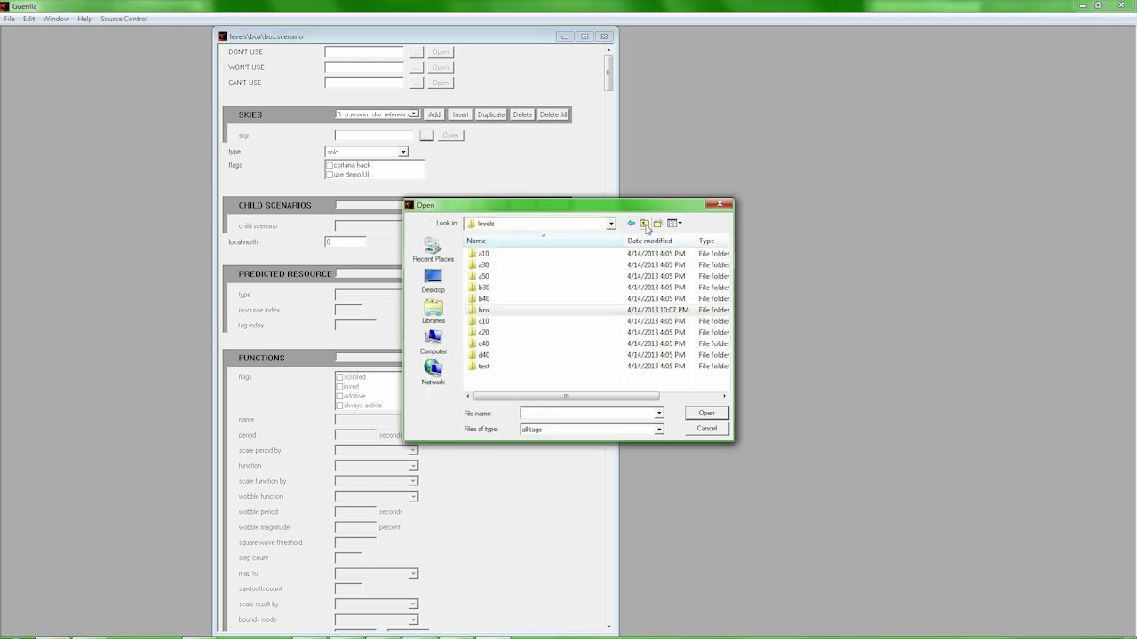
left_click(644, 223)
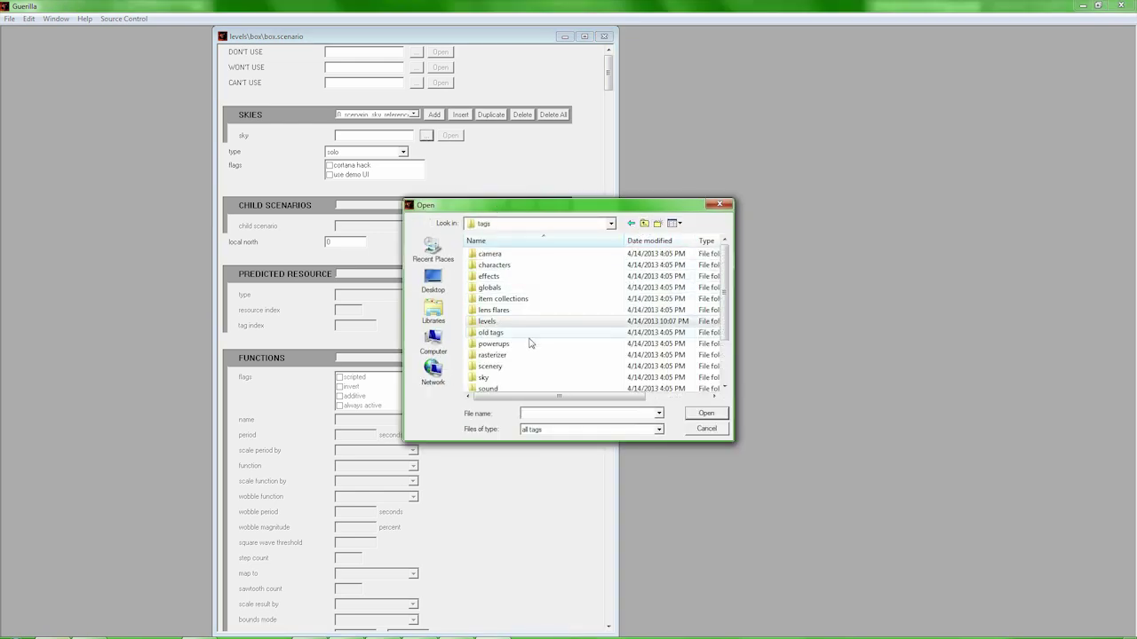
double_click(512, 379)
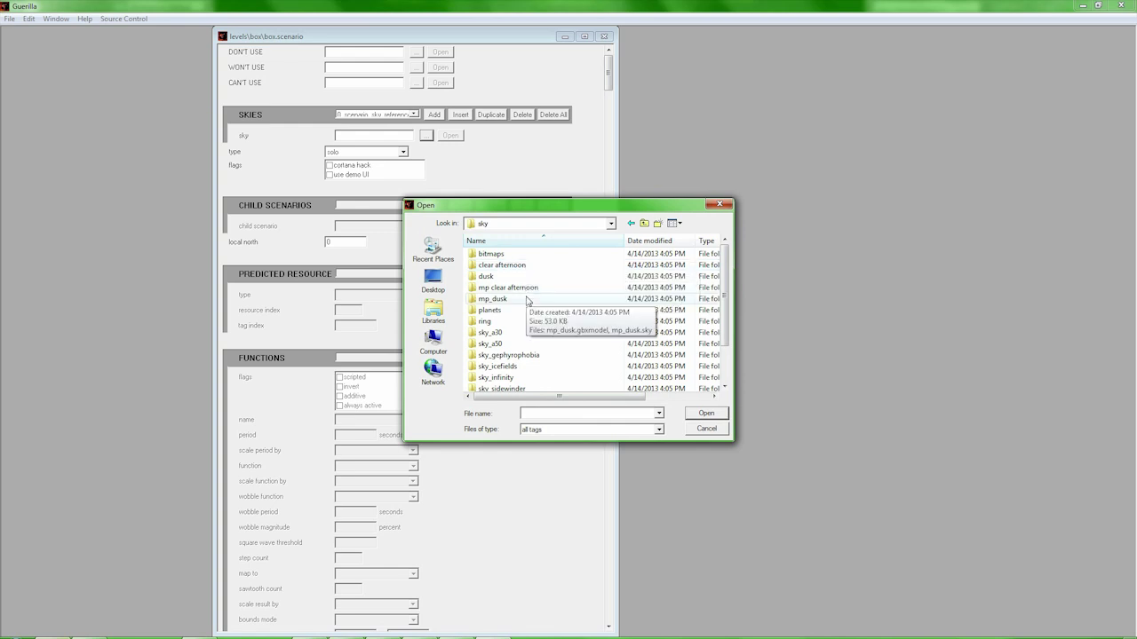
- Look through the clear afternoon, dusk, mp_dusk and planets folders under tags\sky for a suitable sky tag
double_click(531, 268)
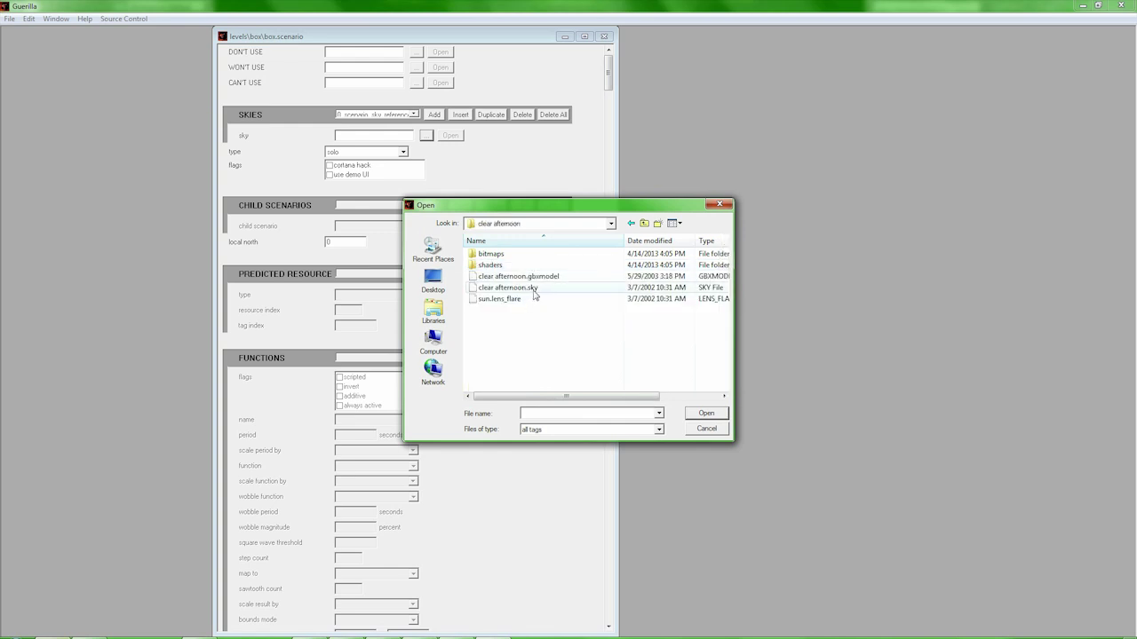
left_click(645, 224)
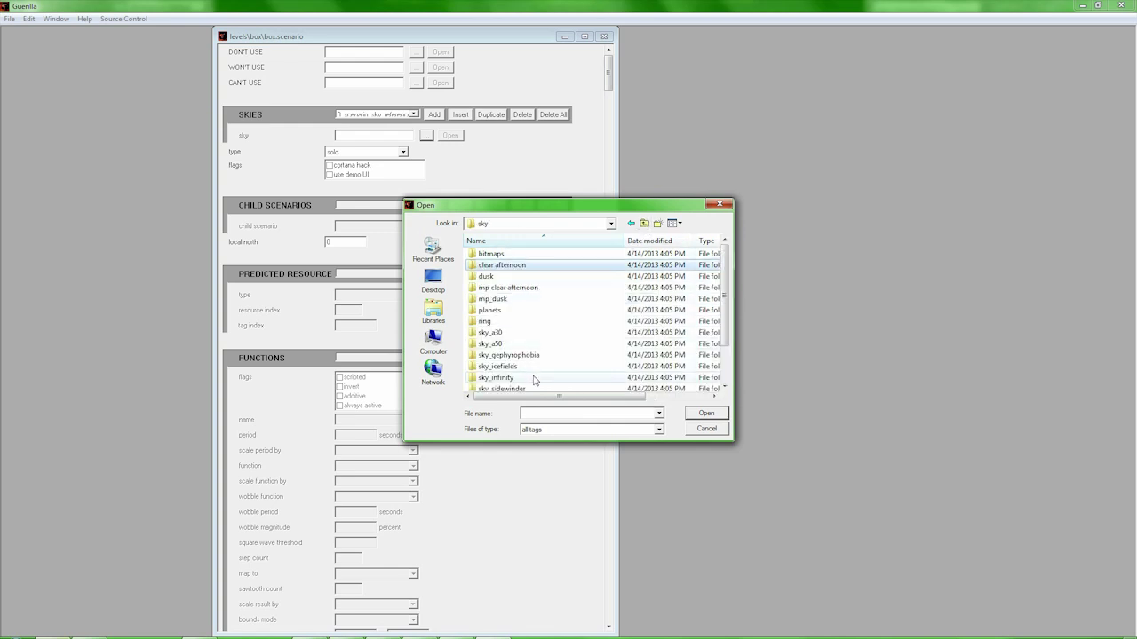
double_click(524, 278)
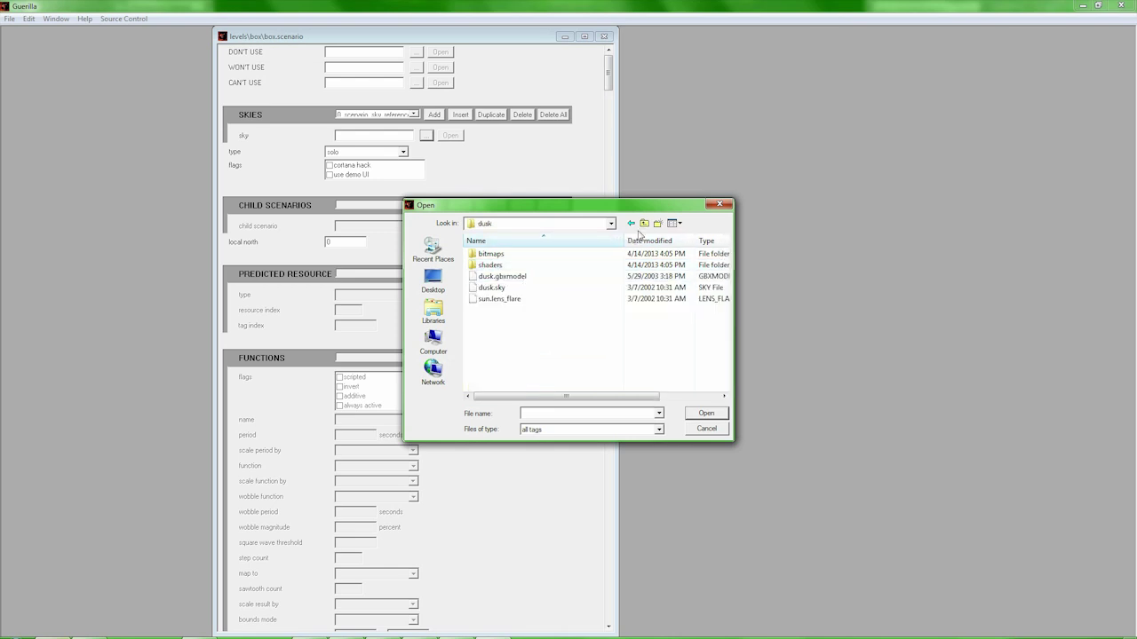
left_click(645, 224)
double_click(519, 299)
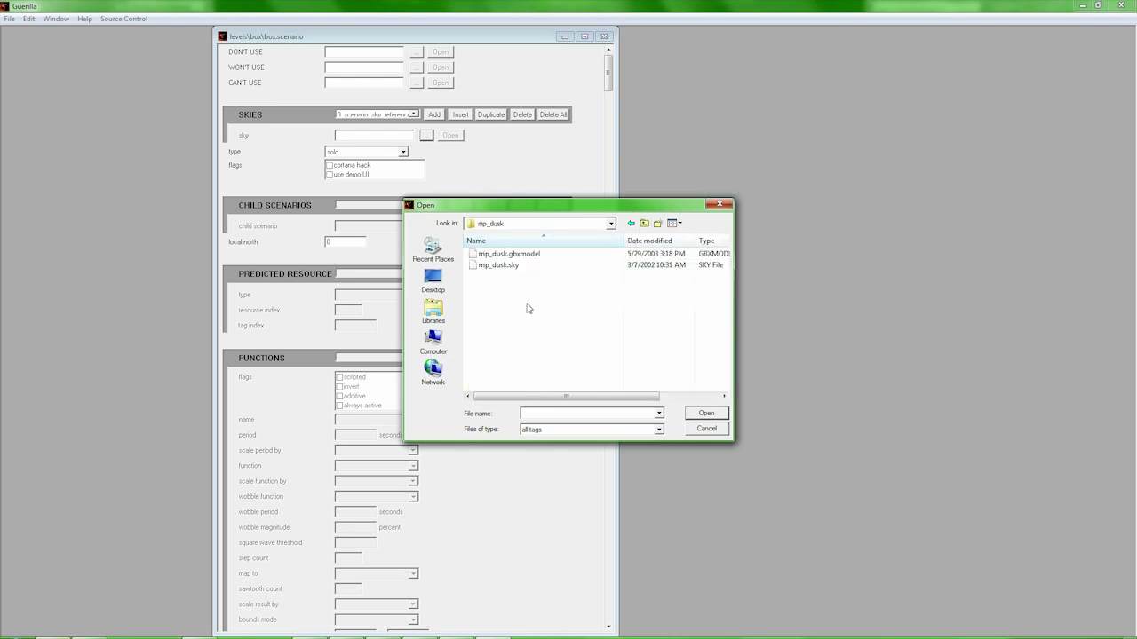
left_click(645, 224)
double_click(514, 311)
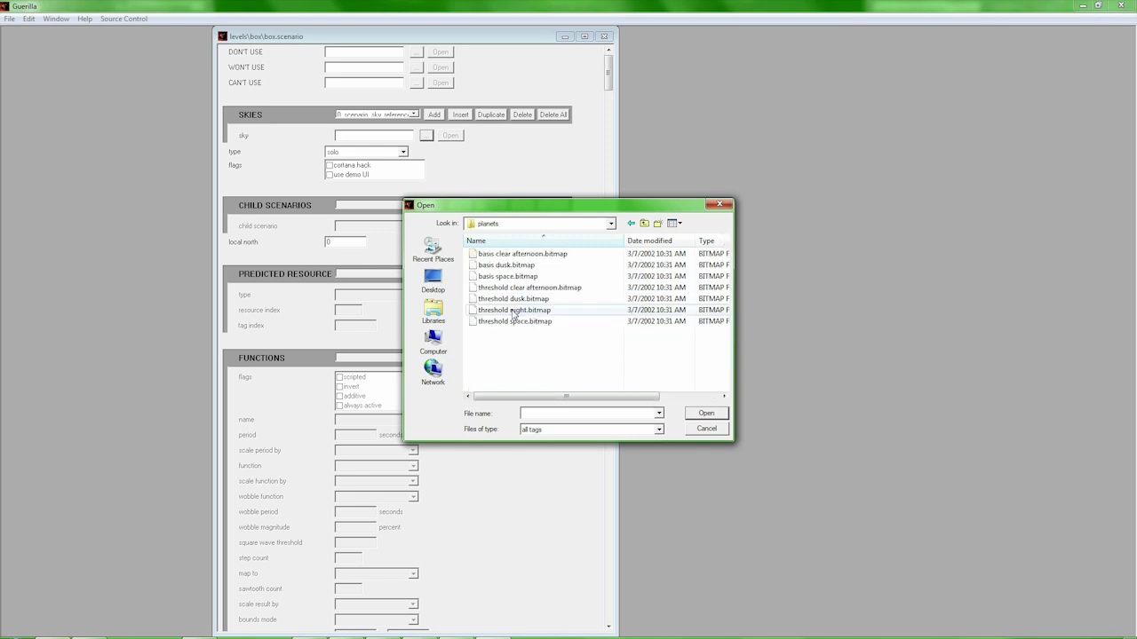
left_click(644, 224)
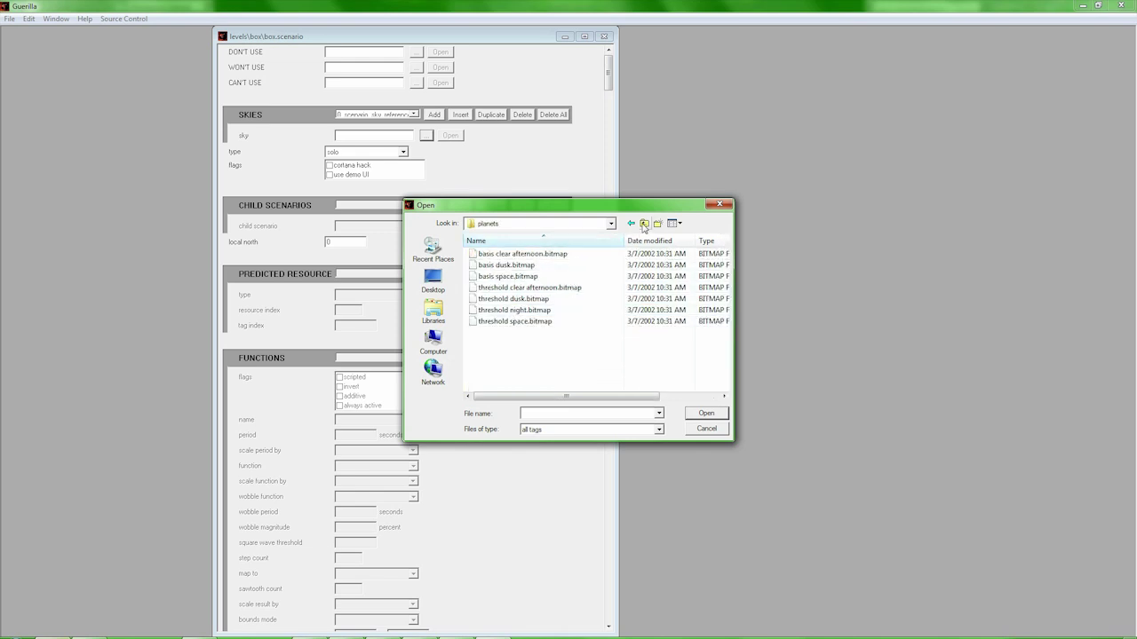
- Assign clear afternoon.sky from the clear afternoon folder as the sky reference and set the scenario type to multiplayer
double_click(523, 267)
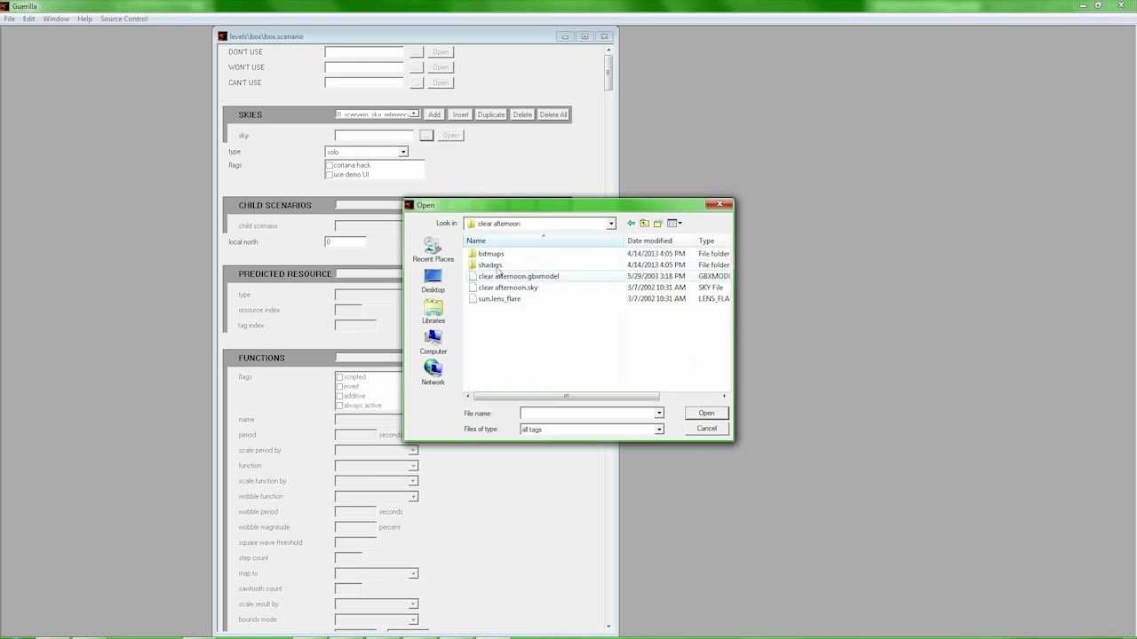
double_click(536, 290)
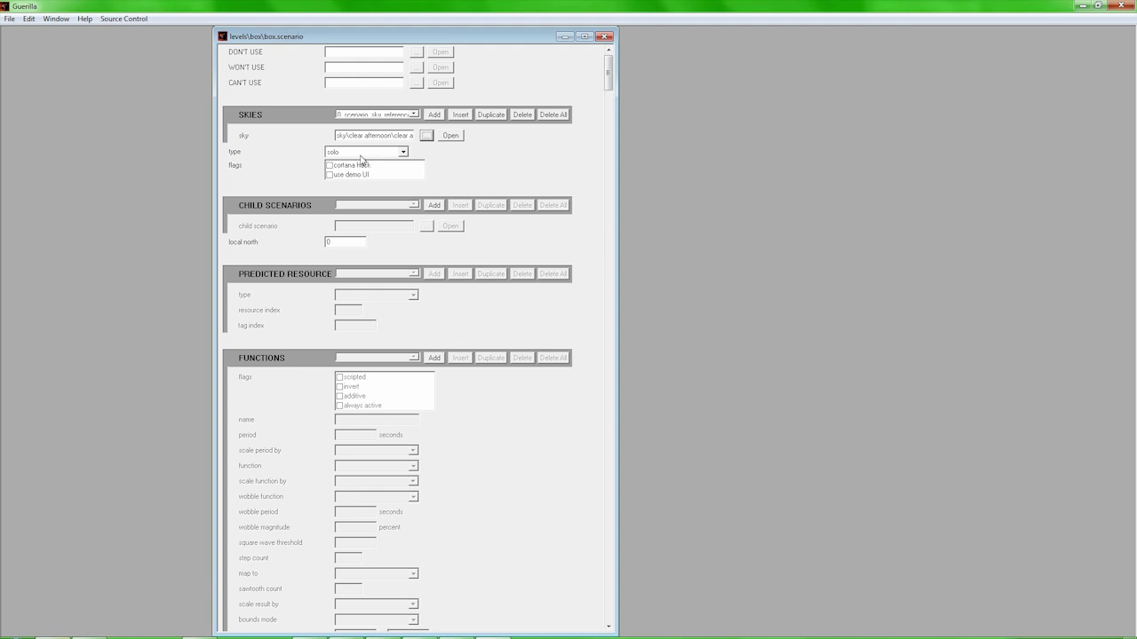
left_click(361, 153)
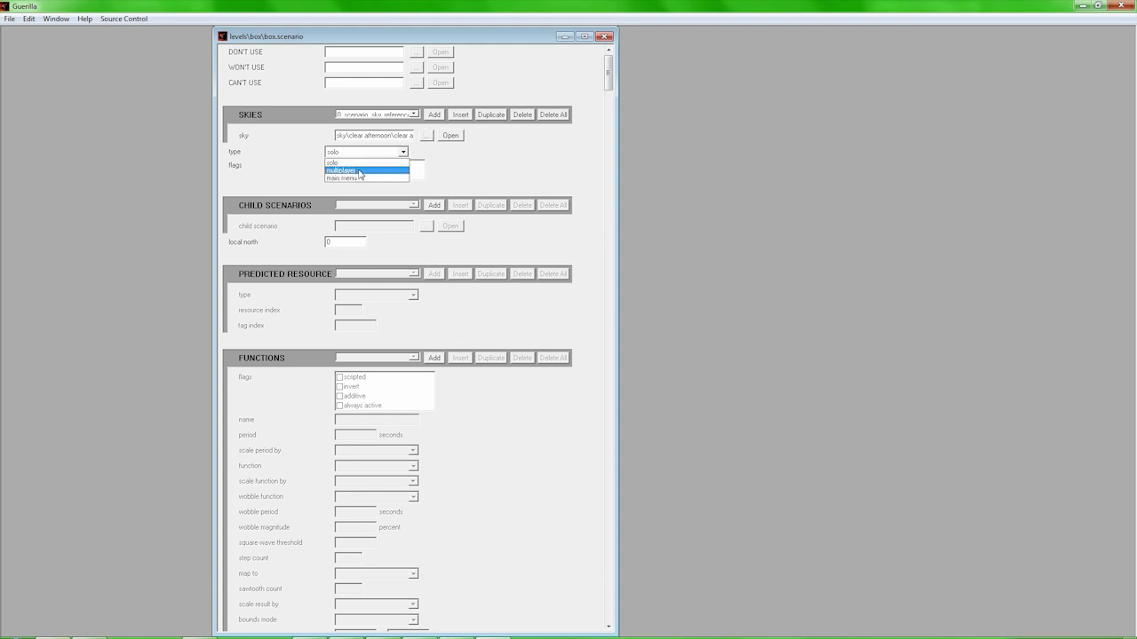
left_click(343, 169)
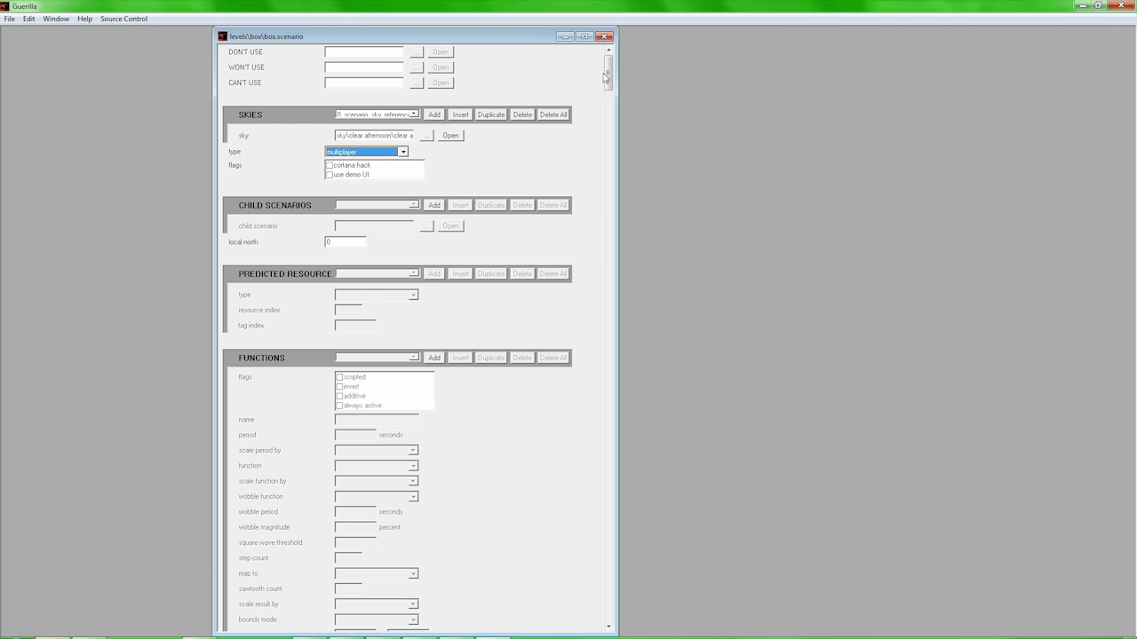
- Add an entry to the Starting Equipment block of box.scenario and set its type 0 to all games
left_click_drag(608, 69, 595, 168)
left_click_drag(590, 219, 584, 330)
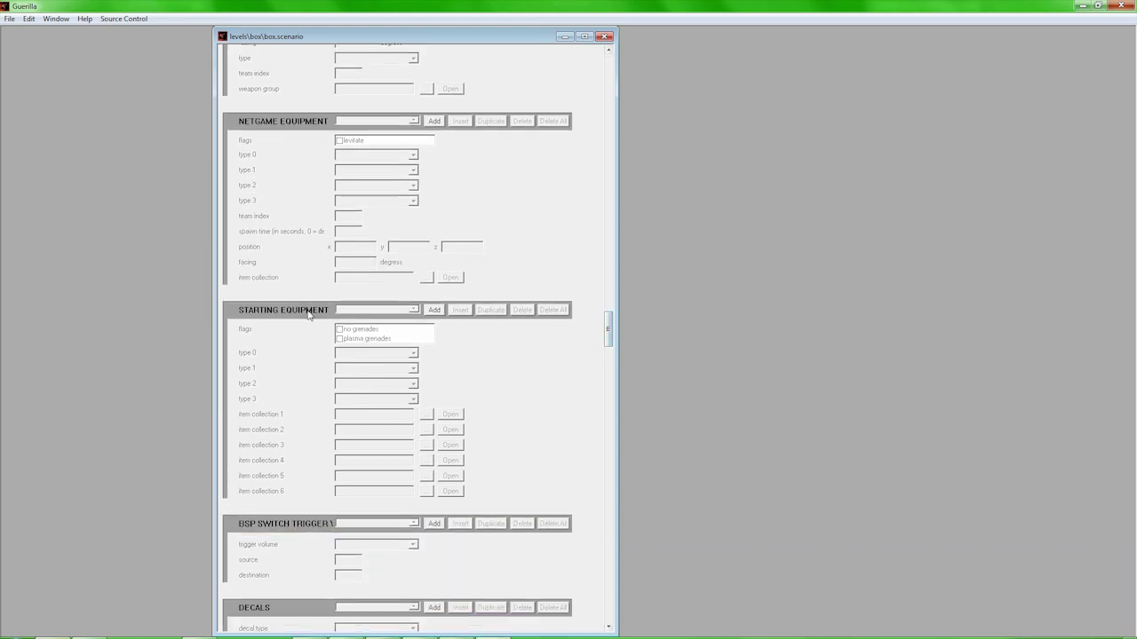
left_click(433, 310)
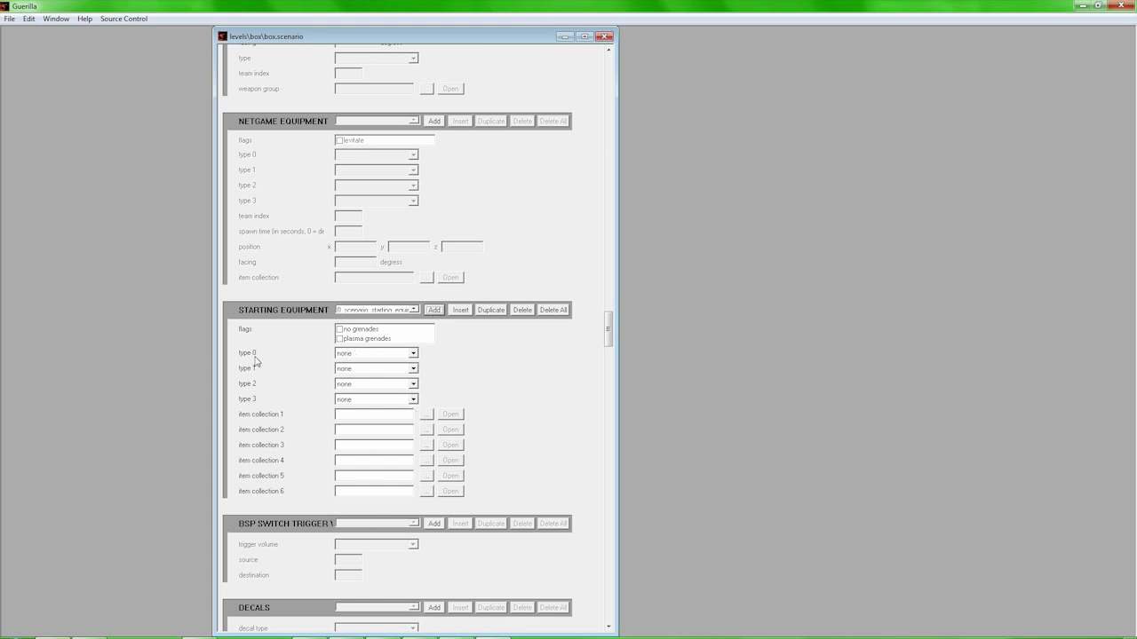
left_click(414, 353)
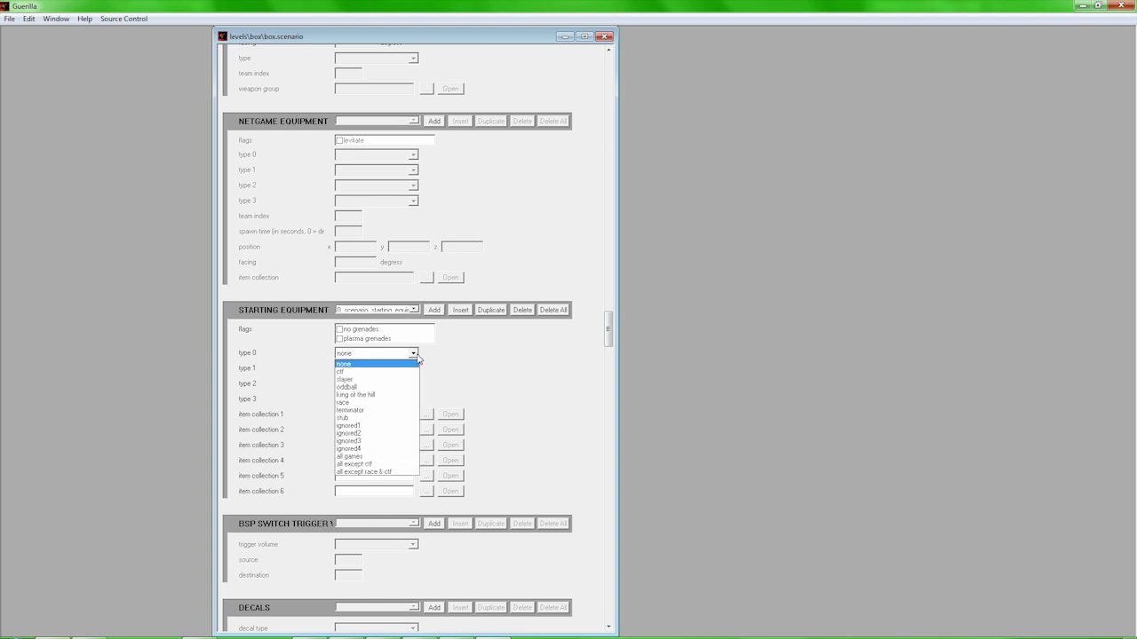
left_click(383, 457)
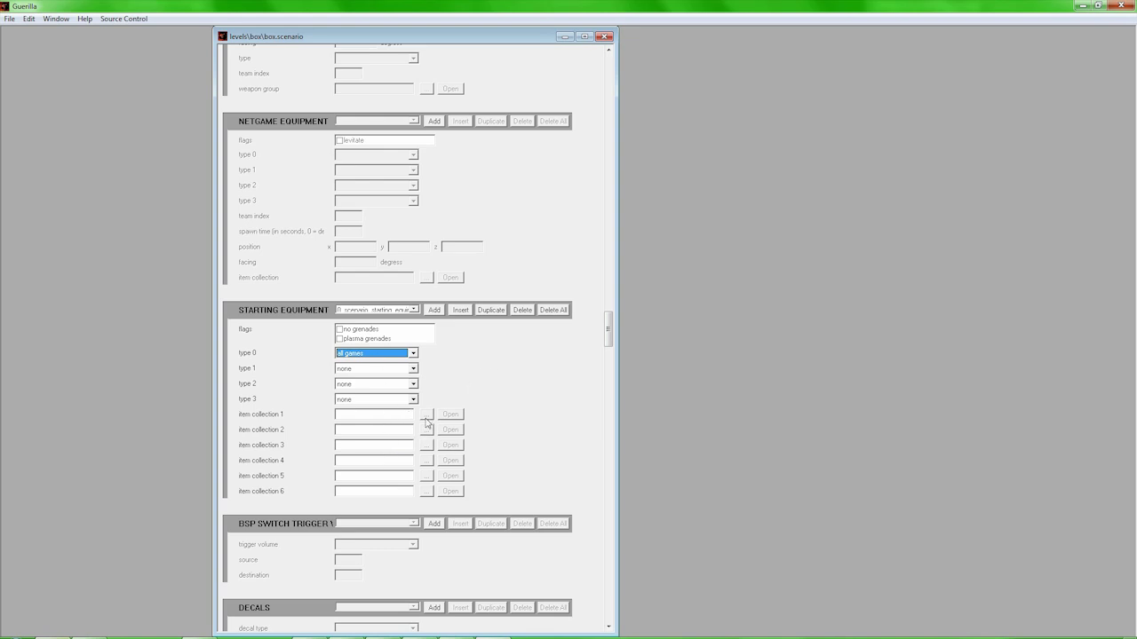
left_click(413, 354)
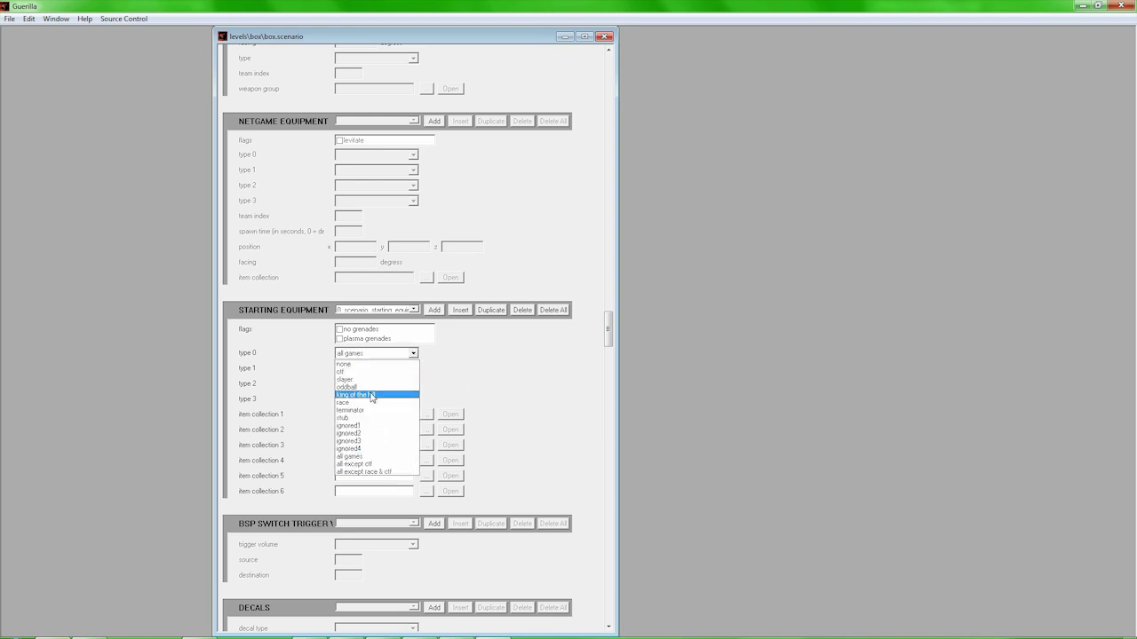
left_click(373, 458)
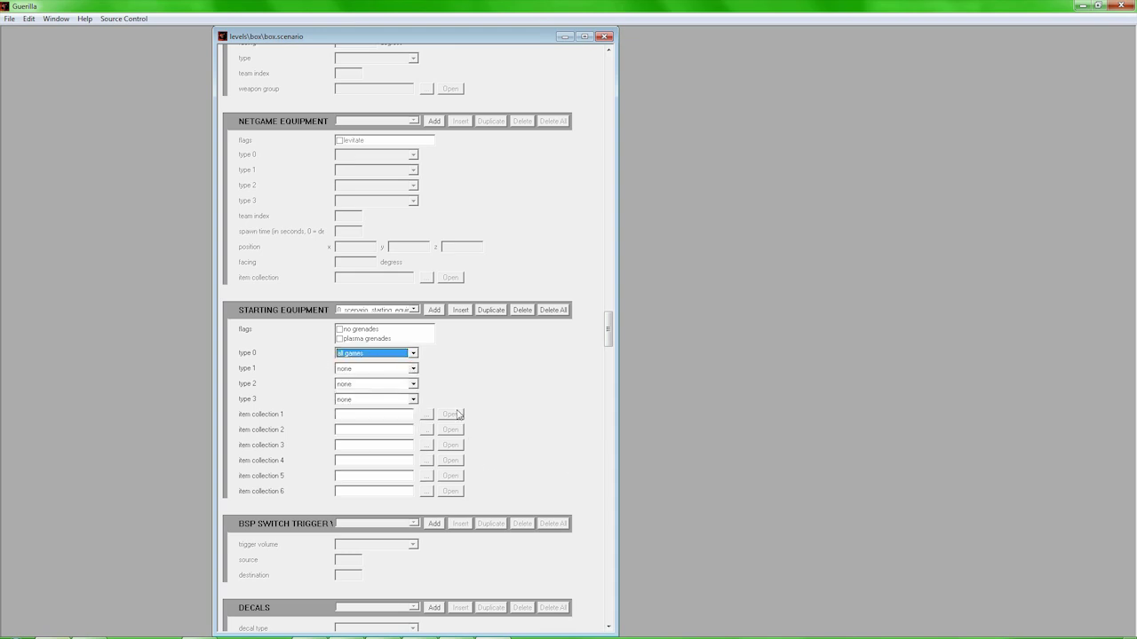
- Assign flame thrower.item_collection from item collections\single weapons to item collection 1 of the starting equipment
left_click(427, 415)
left_click(643, 224)
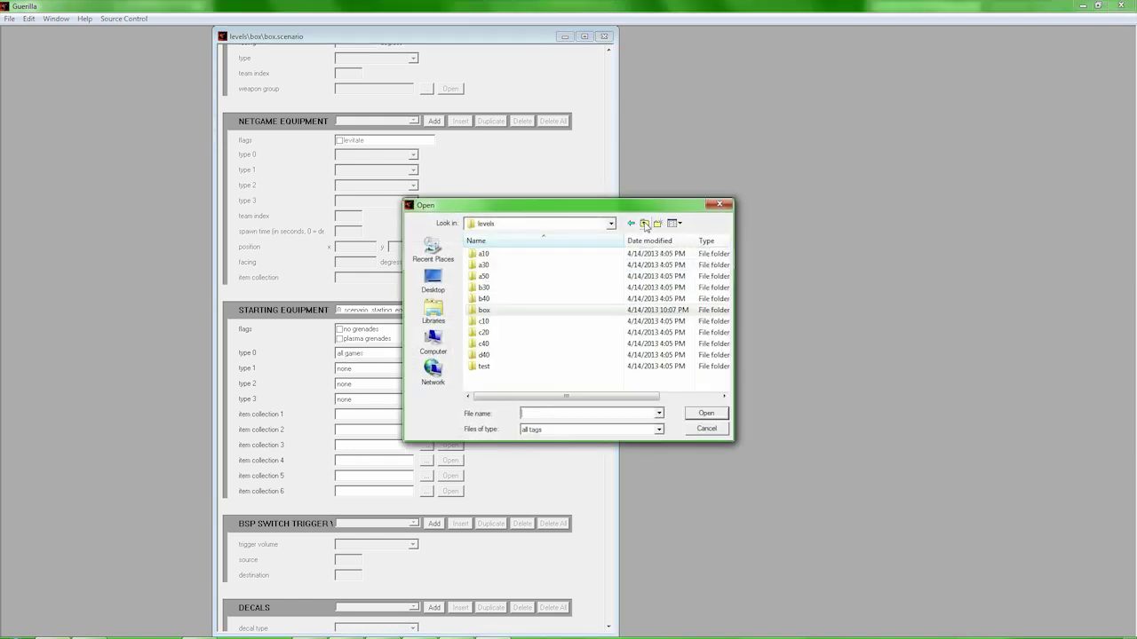
left_click(643, 224)
double_click(560, 300)
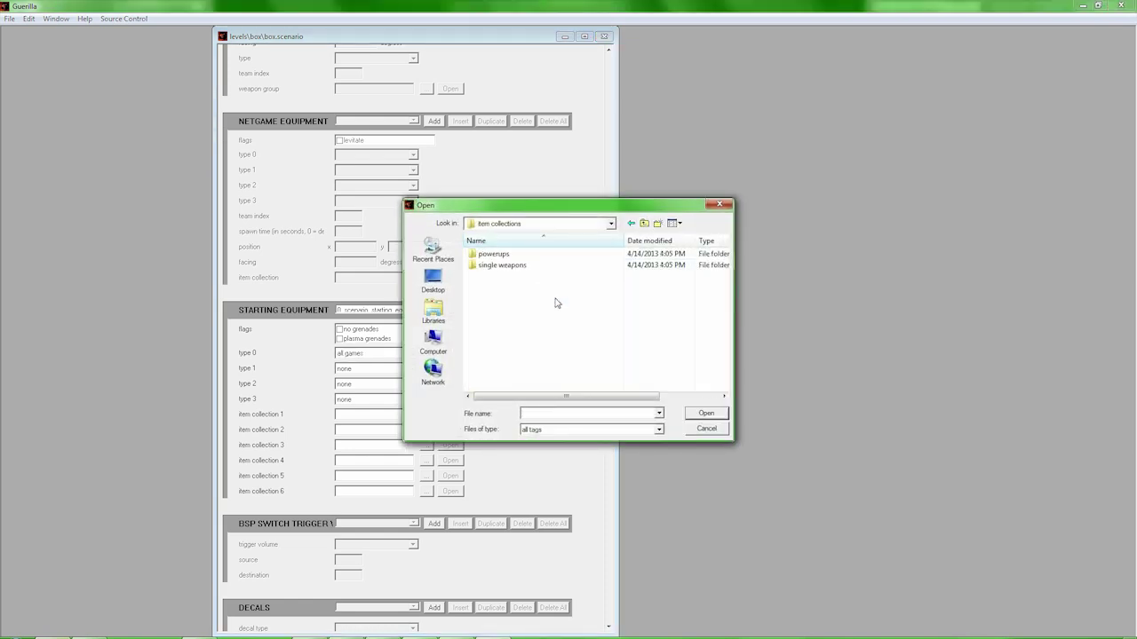
double_click(524, 266)
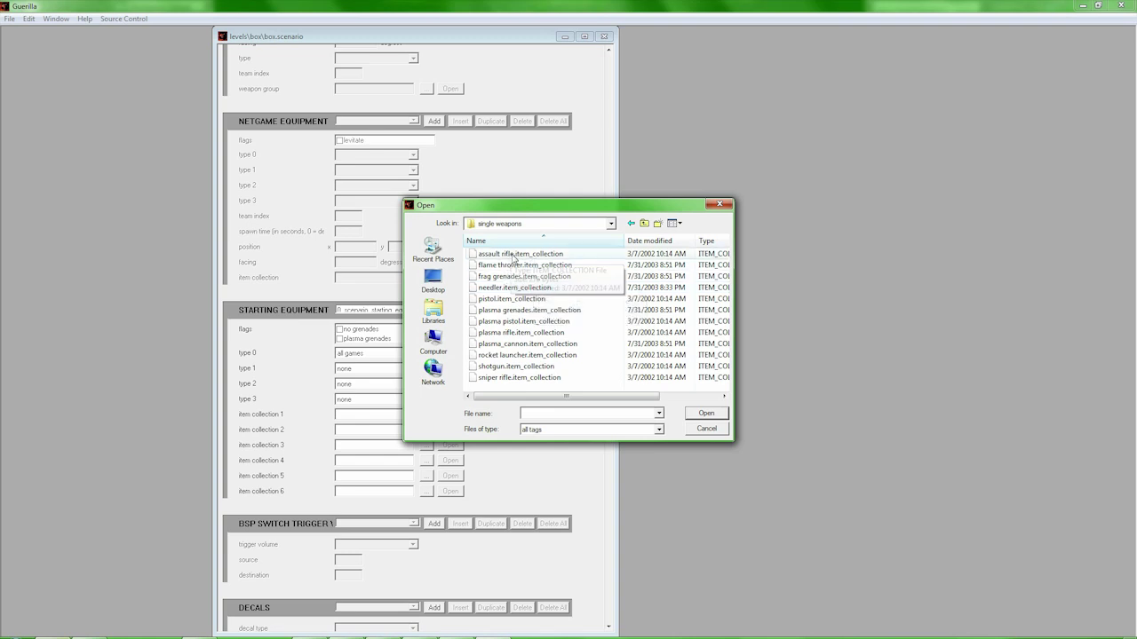
left_click(648, 224)
left_click(647, 224)
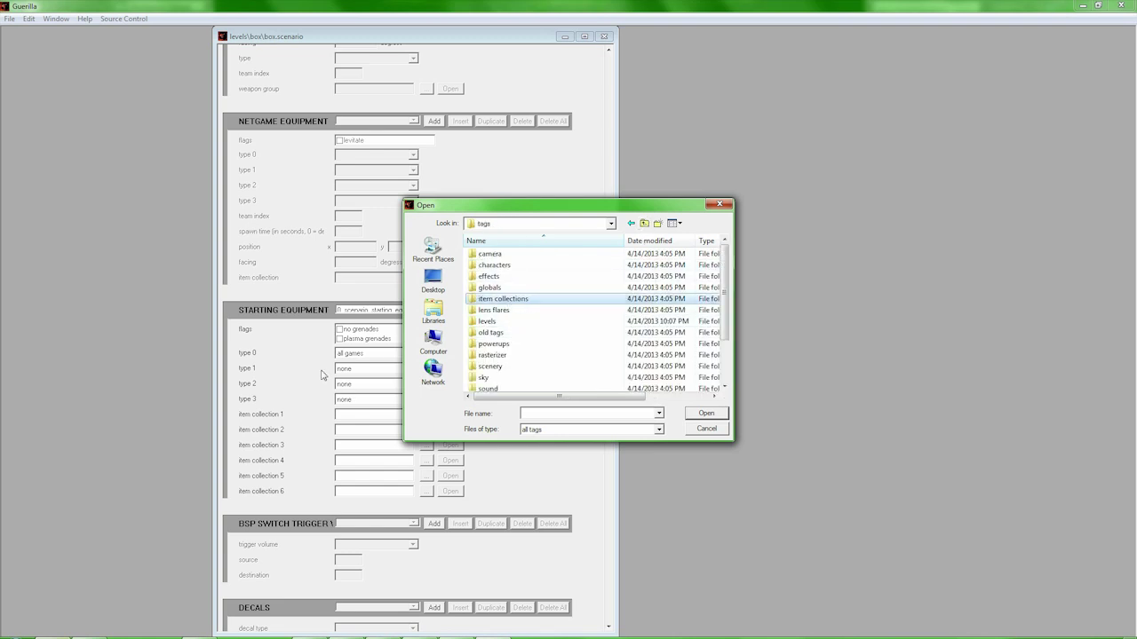
double_click(503, 299)
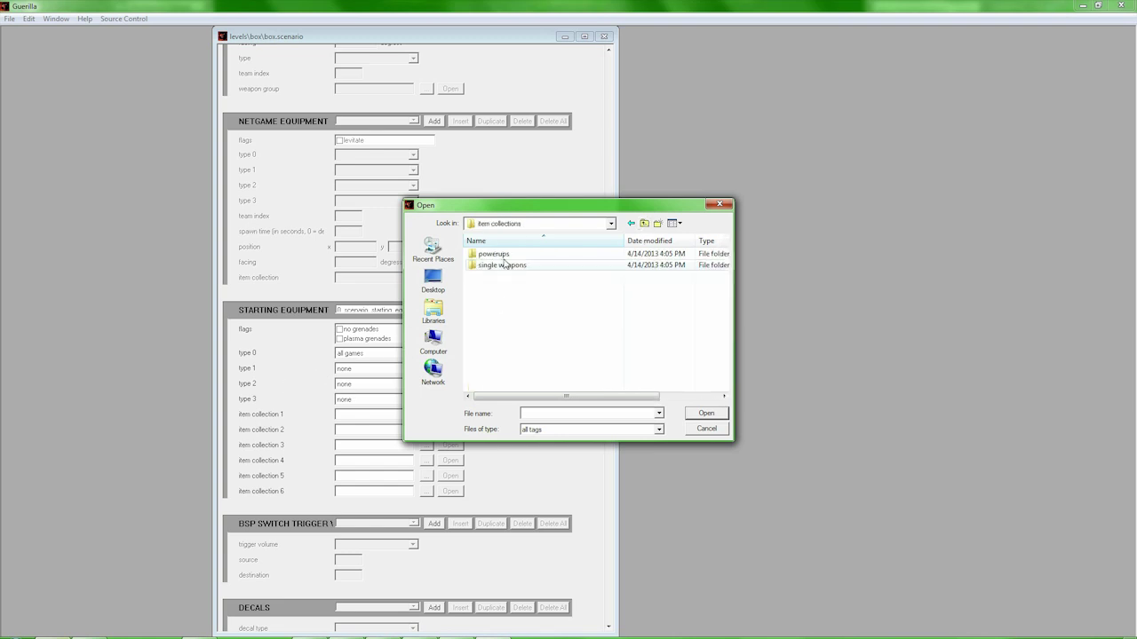
double_click(502, 265)
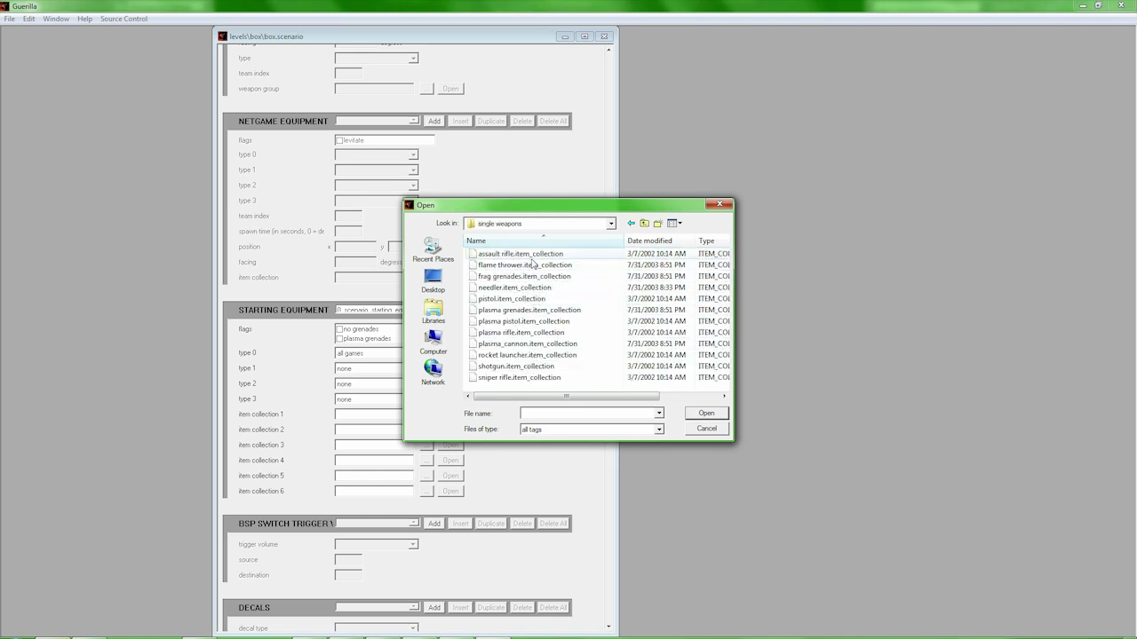
double_click(531, 265)
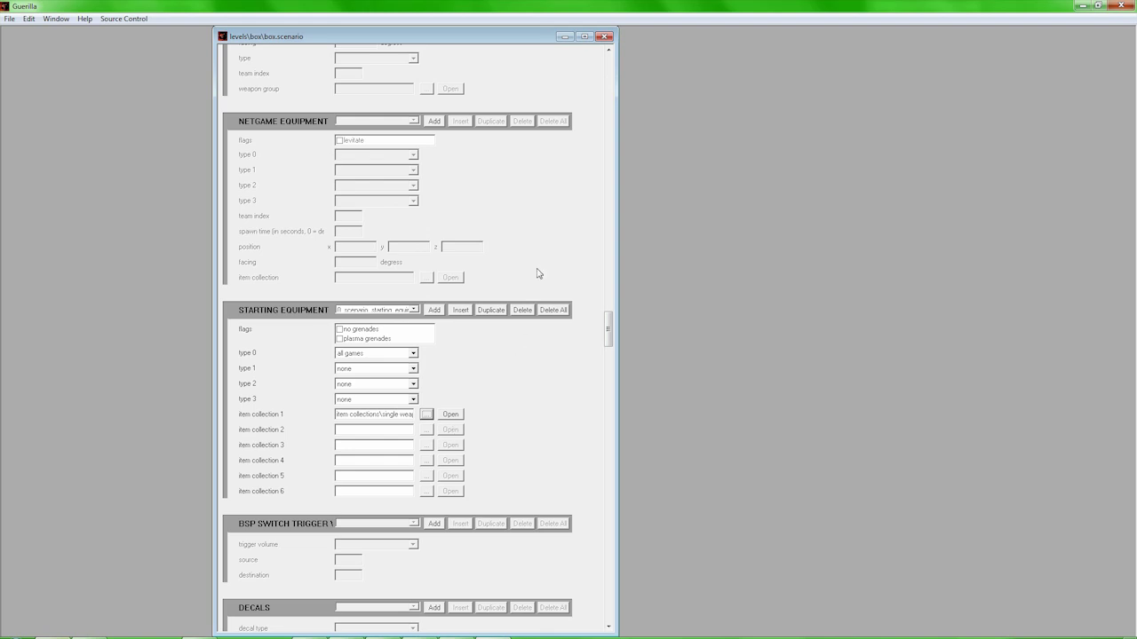
- Close box.scenario, saving its changes, and exit Guerilla
left_click(604, 36)
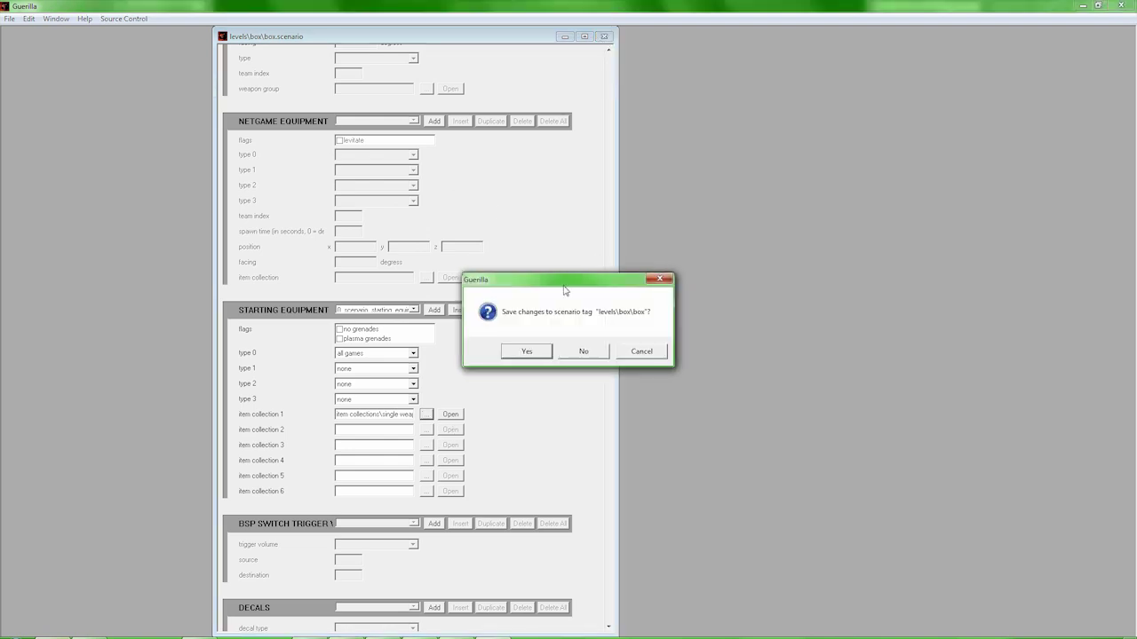
left_click(525, 352)
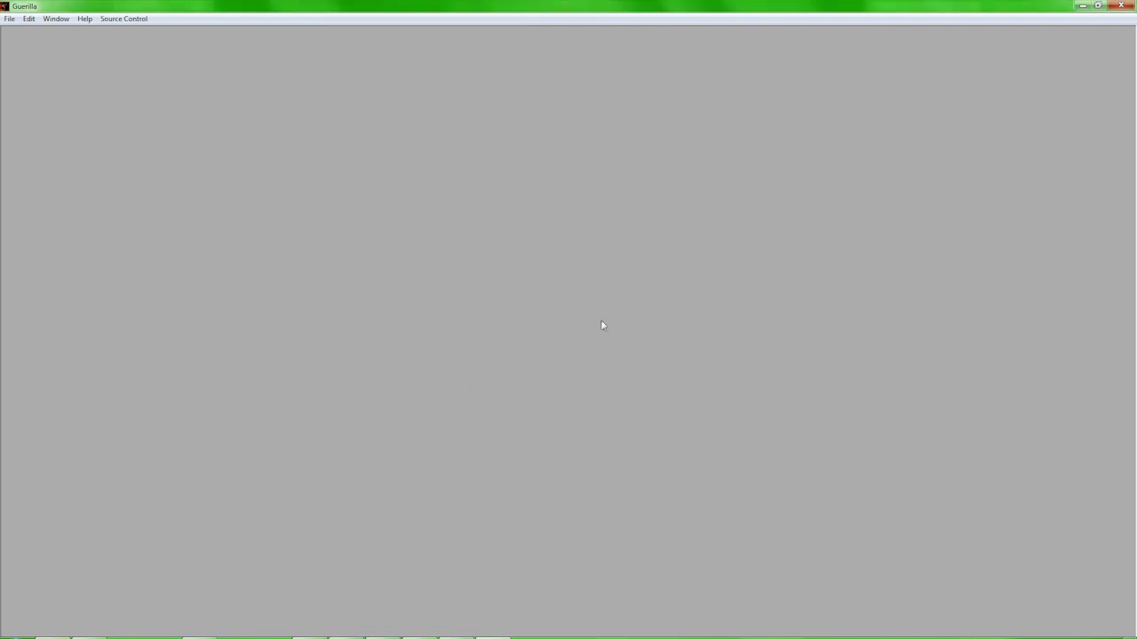
left_click(1120, 5)
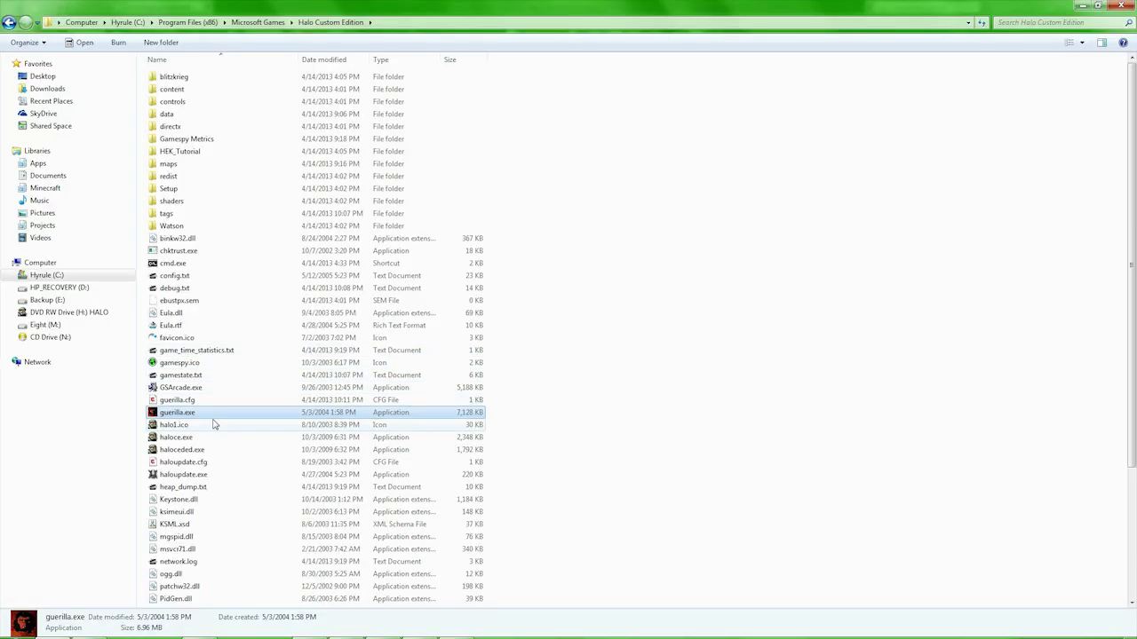
- Launch sapien.exe from the Halo Custom Edition folder and browse for the scenario tag inside that folder
scroll(216, 424, "down", 4)
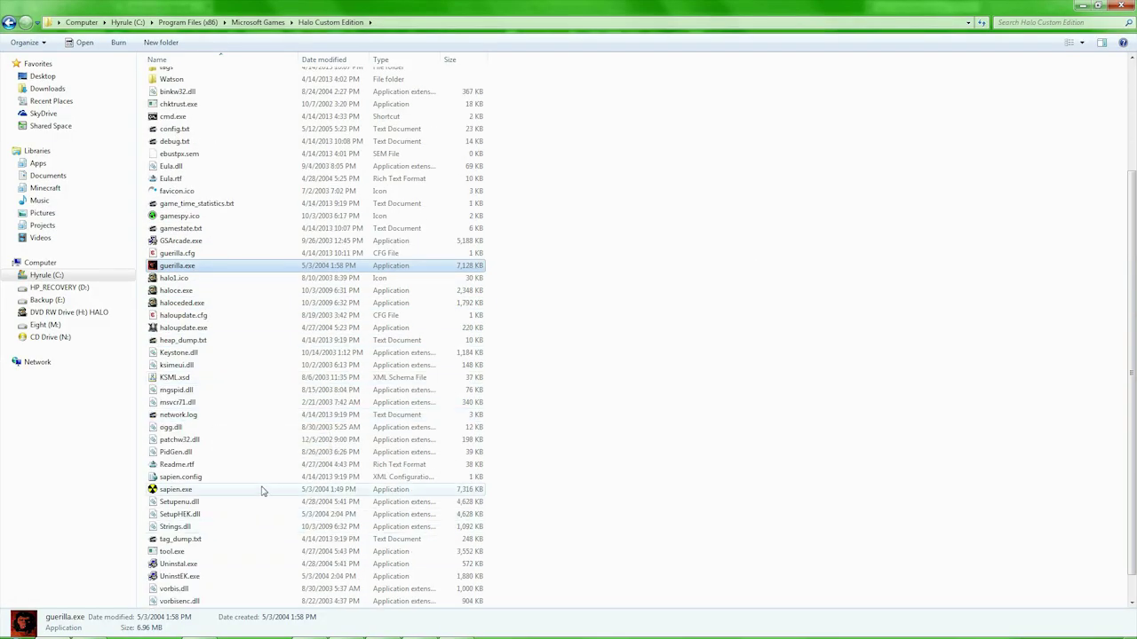
double_click(263, 490)
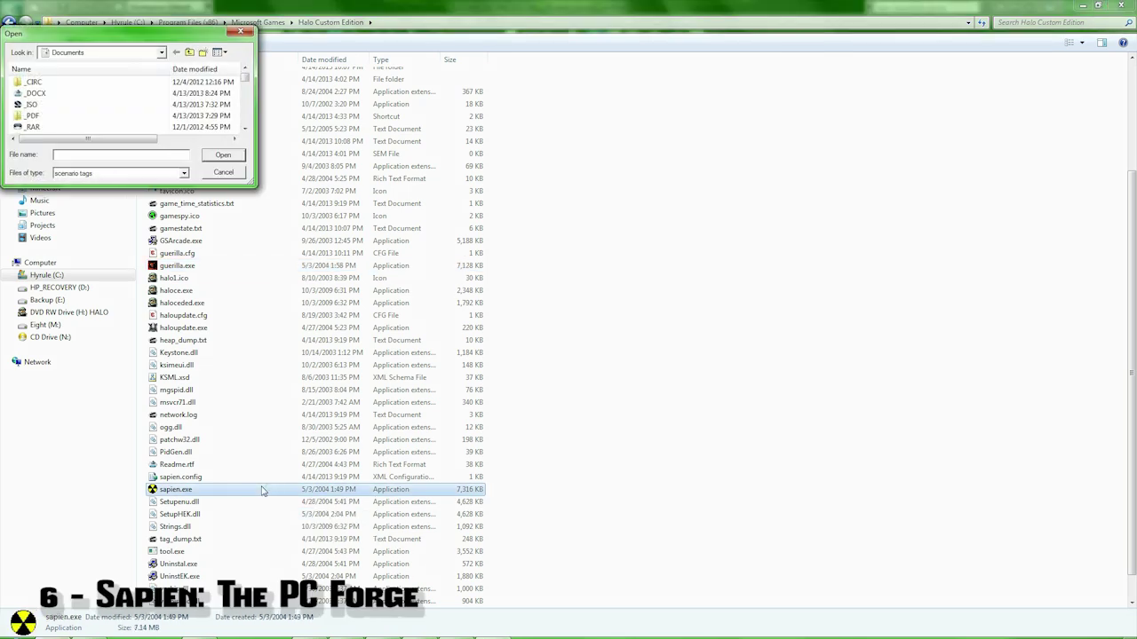
scroll(70, 117, "down", 3)
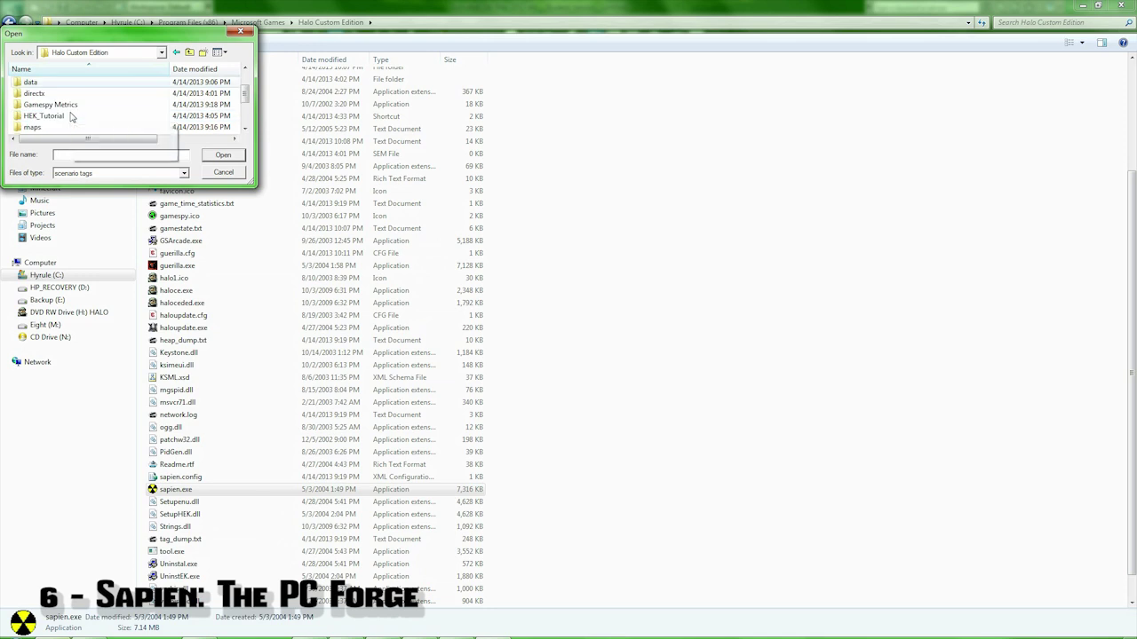
- Open box.scenario from the box folder inside the tags levels directory
double_click(66, 117)
scroll(63, 119, "down", 2)
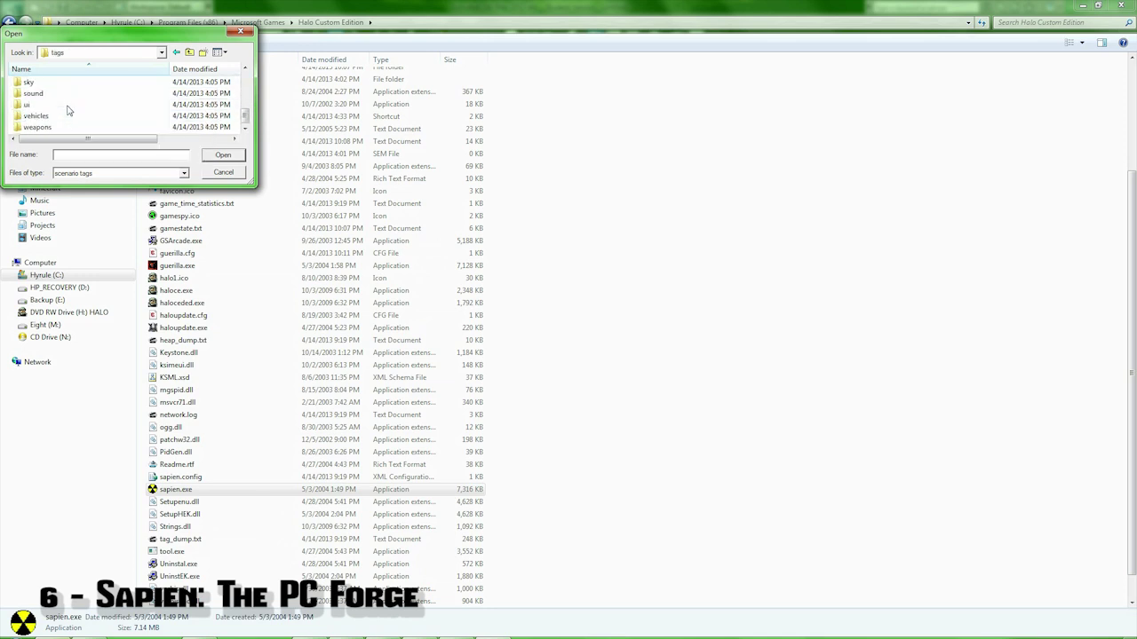
double_click(59, 94)
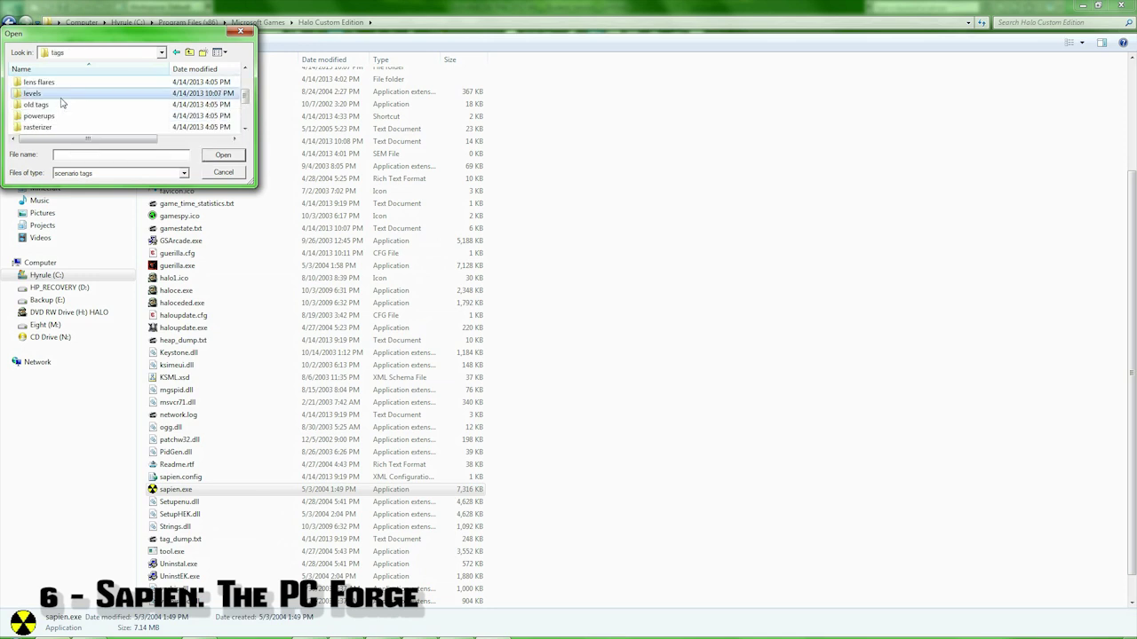
scroll(55, 123, "down", 1)
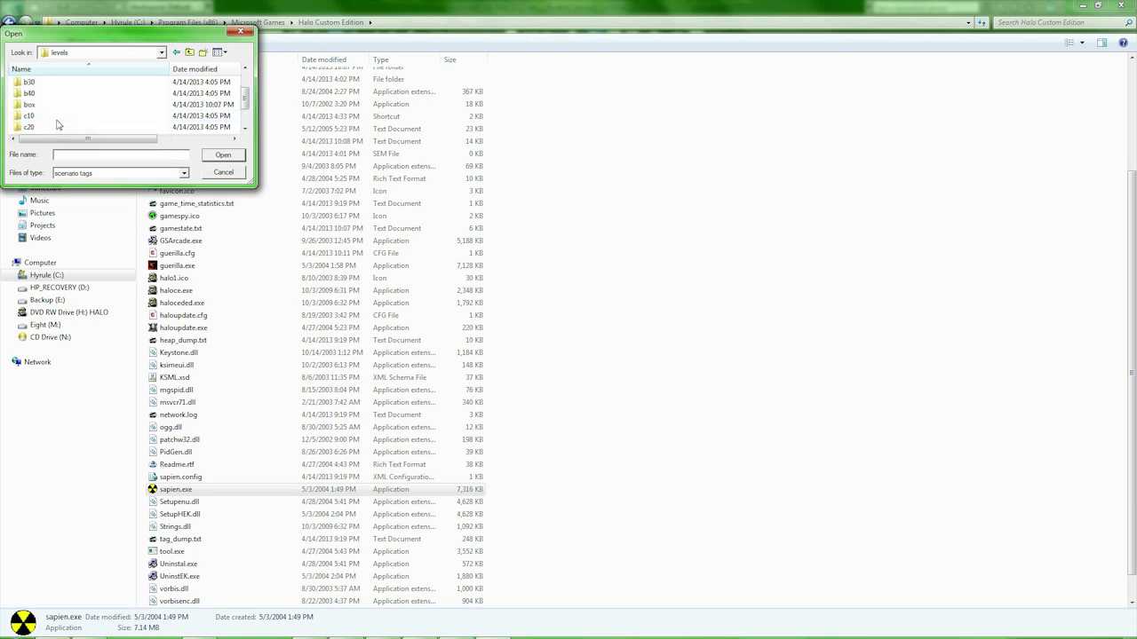
double_click(52, 106)
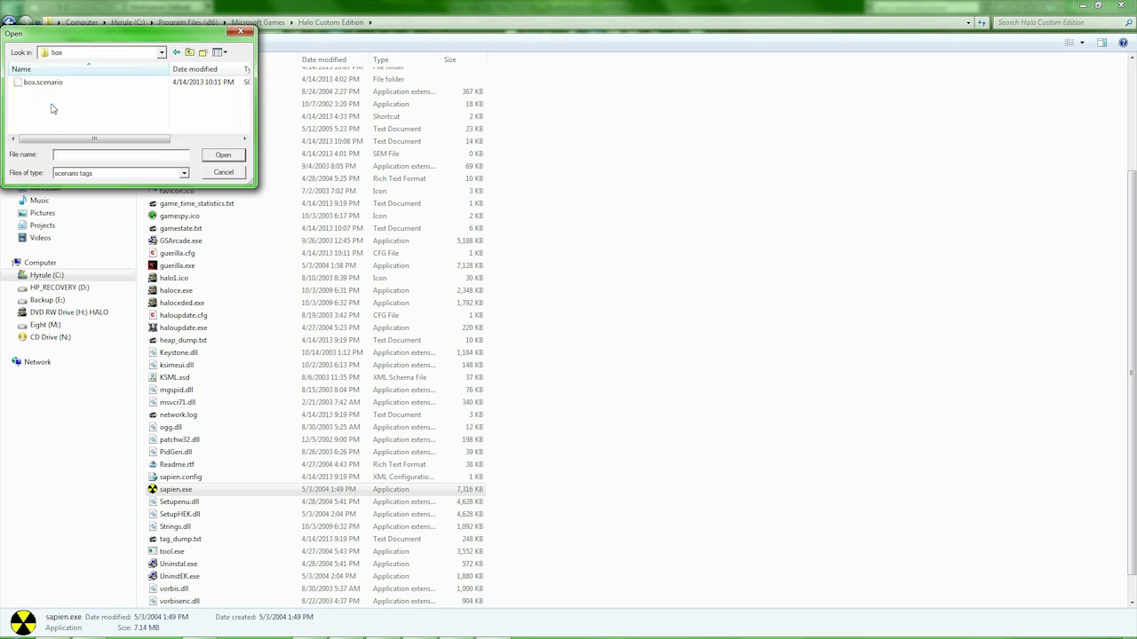
left_click(54, 82)
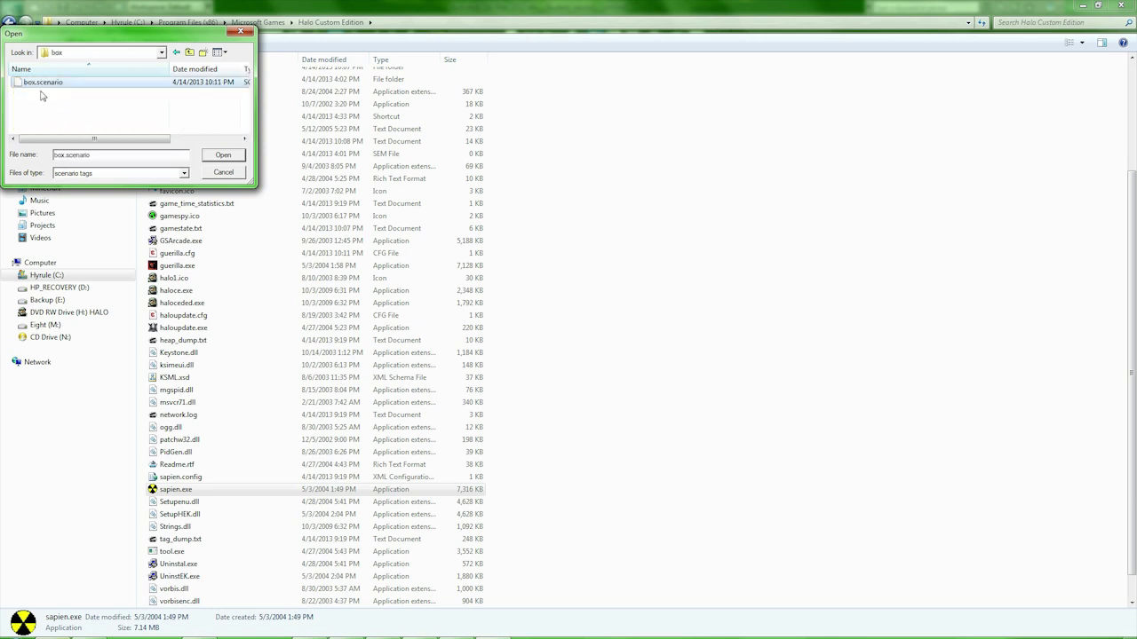
double_click(55, 83)
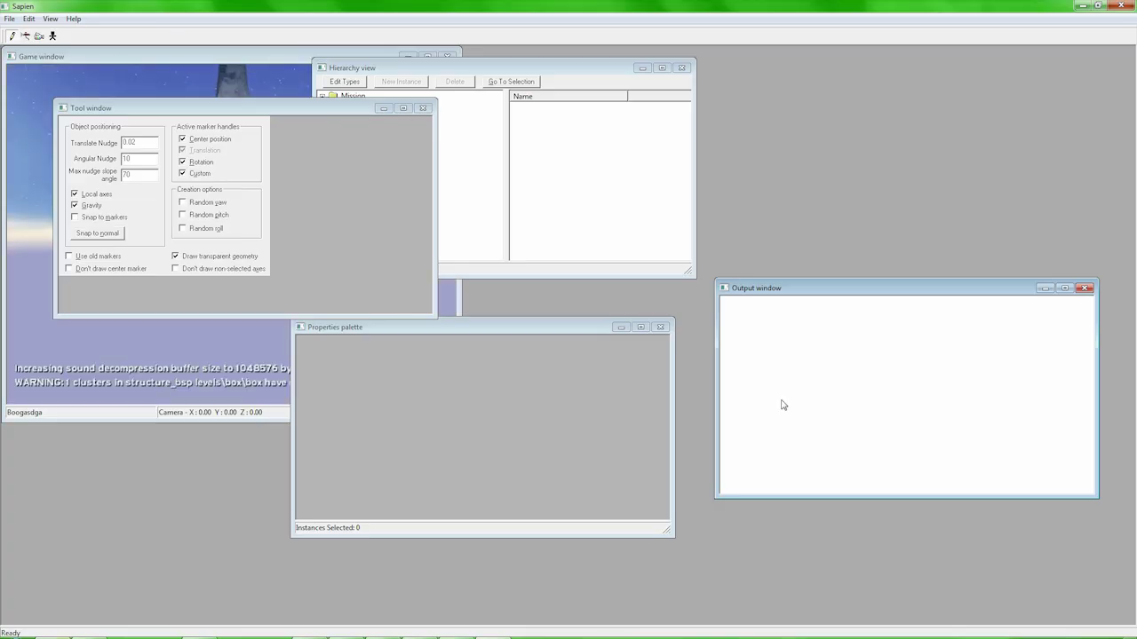
- Bring the Game window in front of the other windows and maximize it
left_click(279, 59)
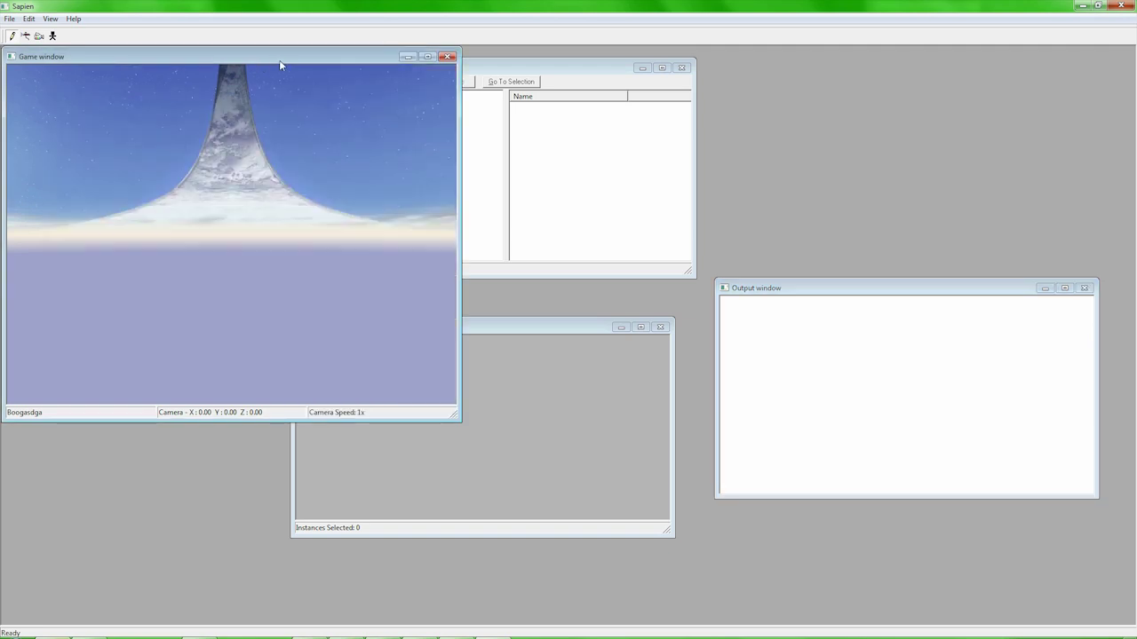
left_click_drag(279, 61, 412, 99)
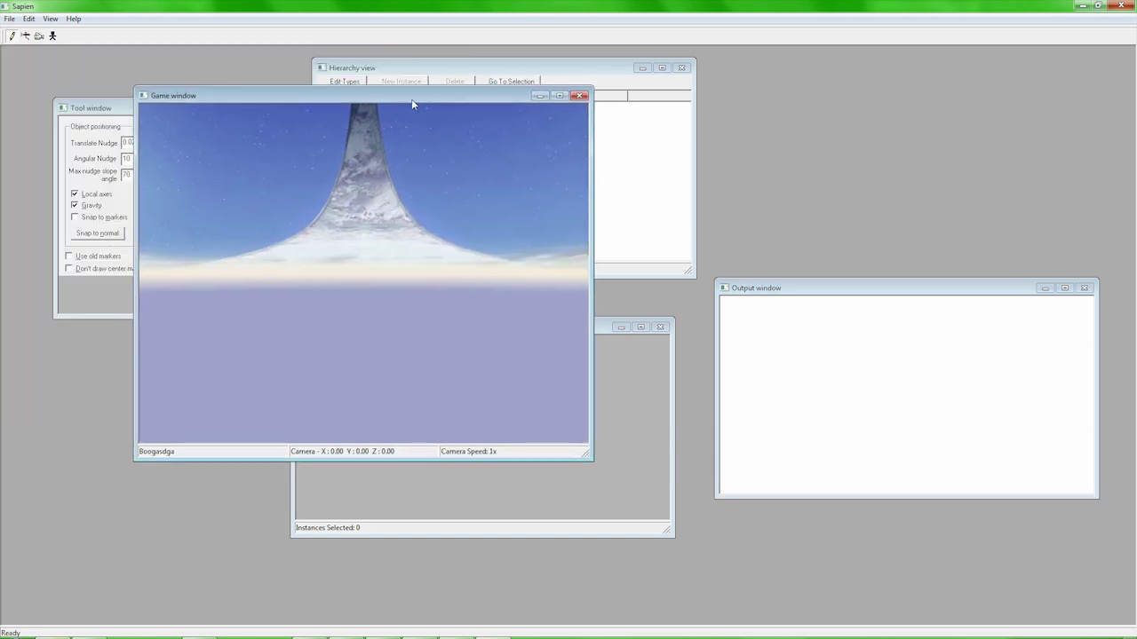
left_click(558, 96)
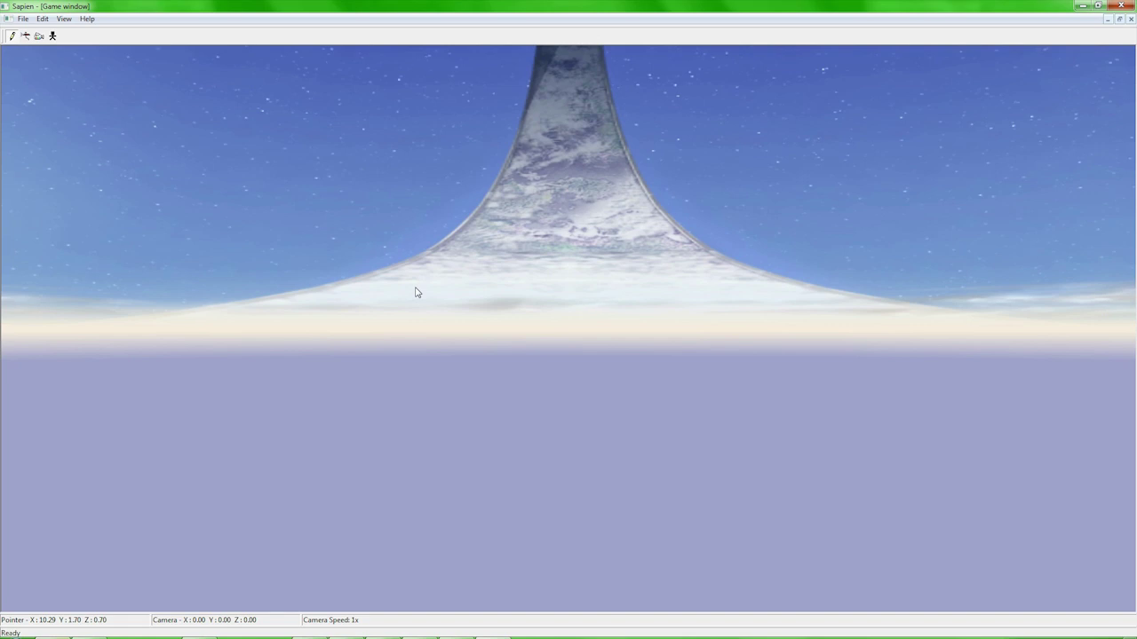
- Try looking around the level in the game view and raise the camera speed to 60x
middle_click(575, 282)
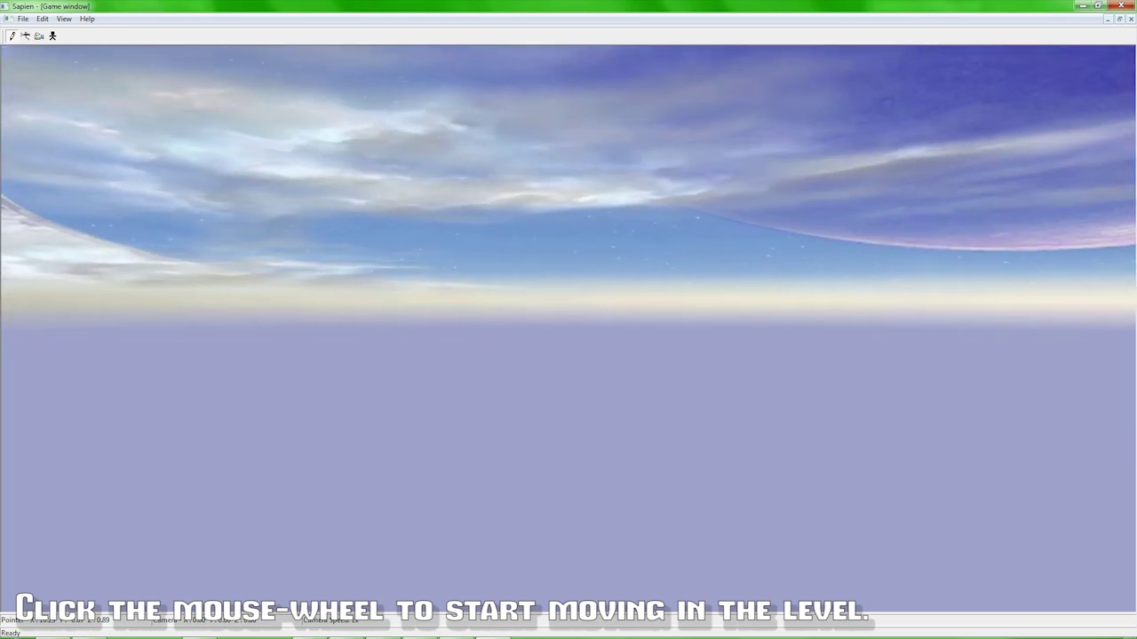
middle_click(576, 279)
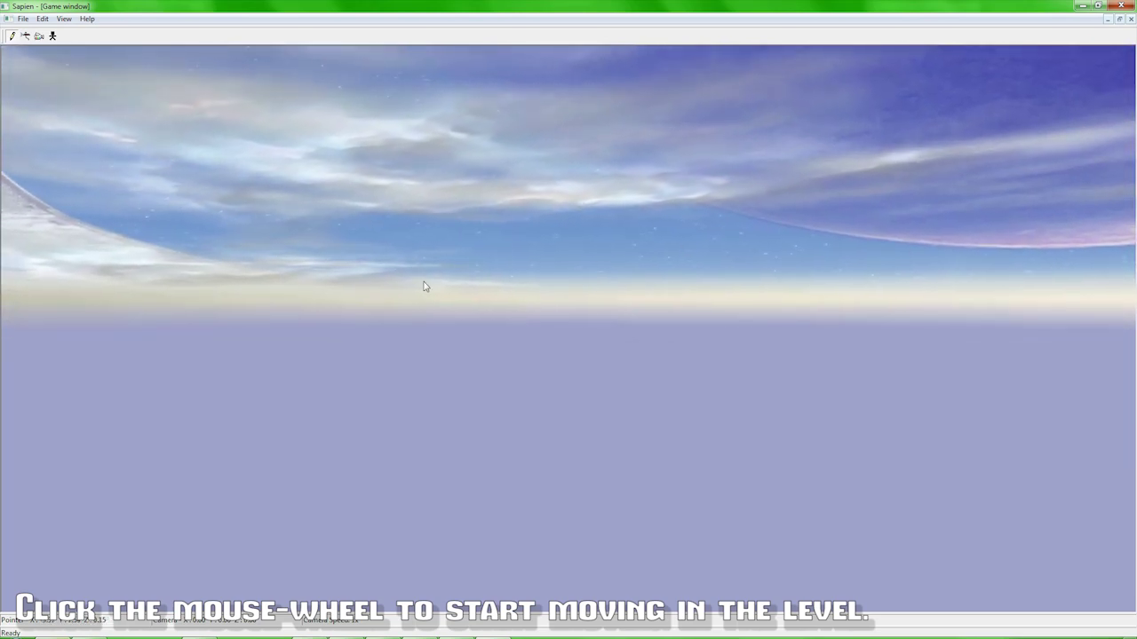
middle_click(624, 284)
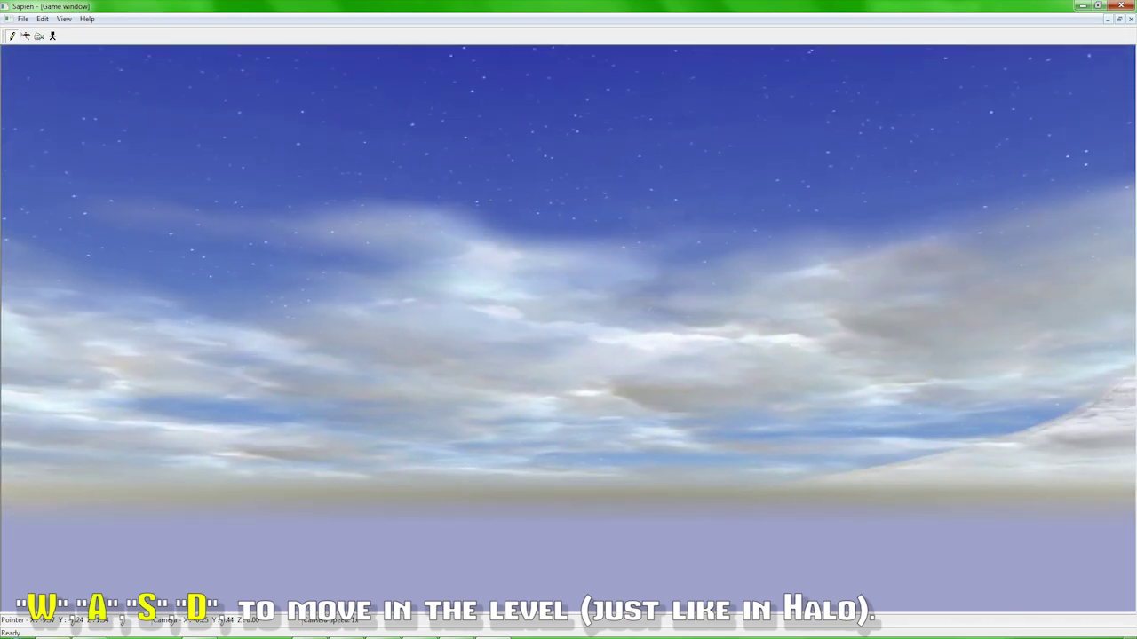
key("shift")
key("shift")
key("shift")
key("shift")
- Fly the camera through the level, moving forward, sideways, down and up while looking at the surroundings
key("w")
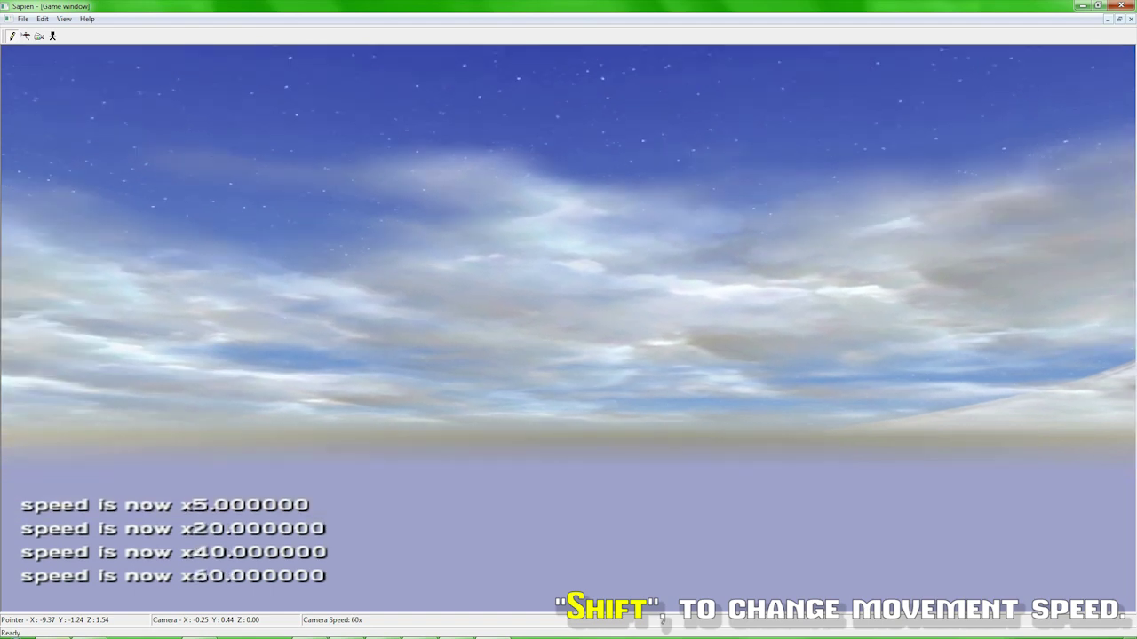
key("a")
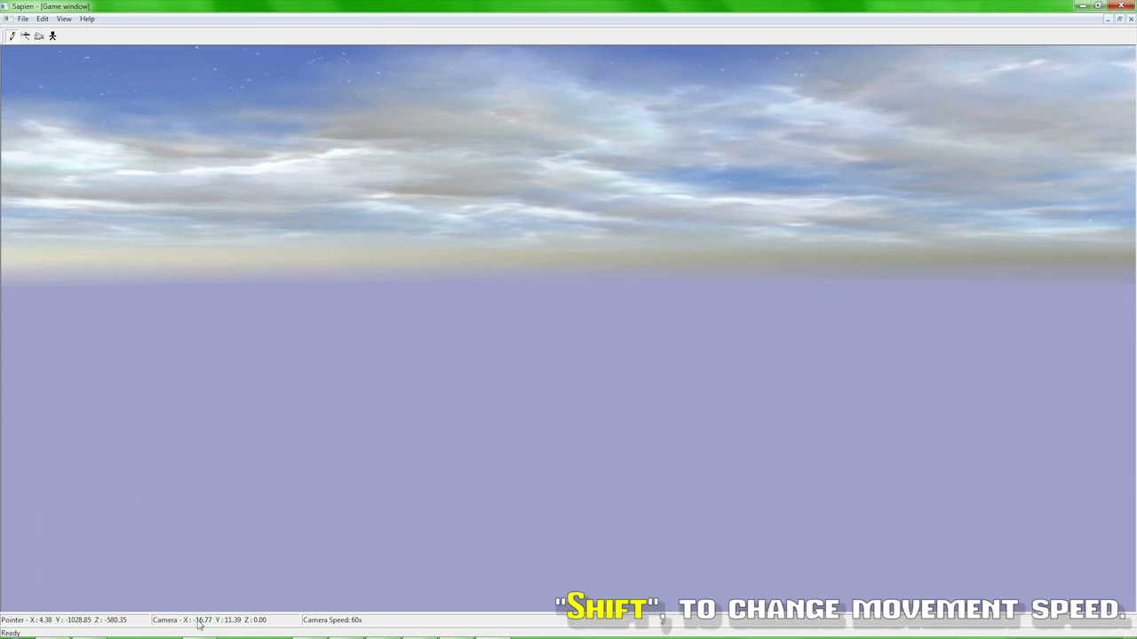
key("d")
middle_click_drag(366, 402, 240, 337)
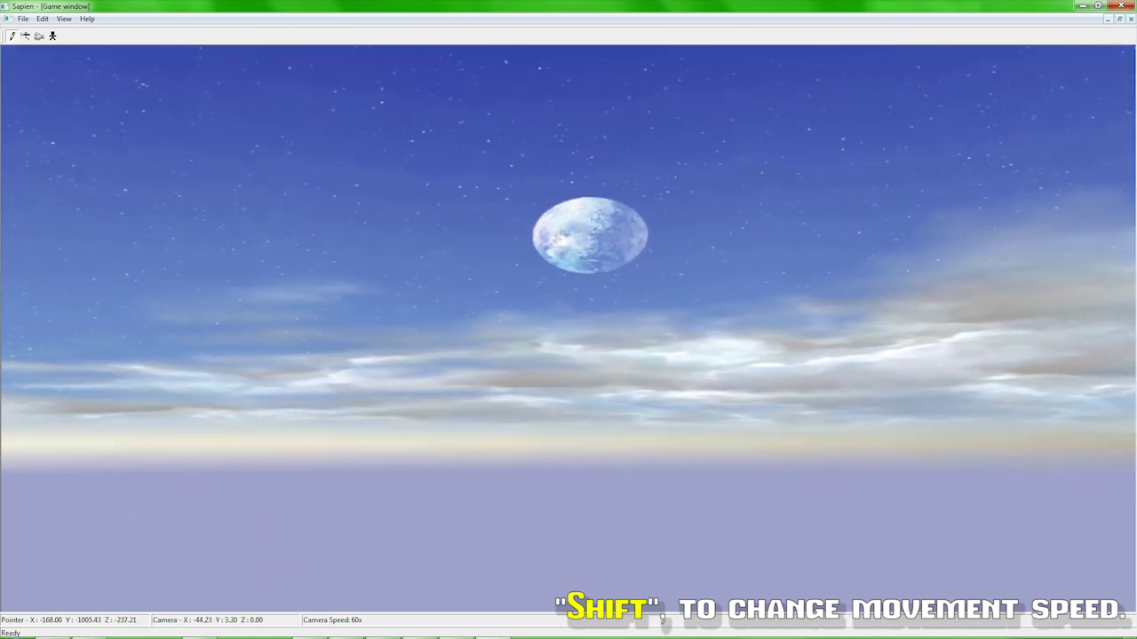
key("f")
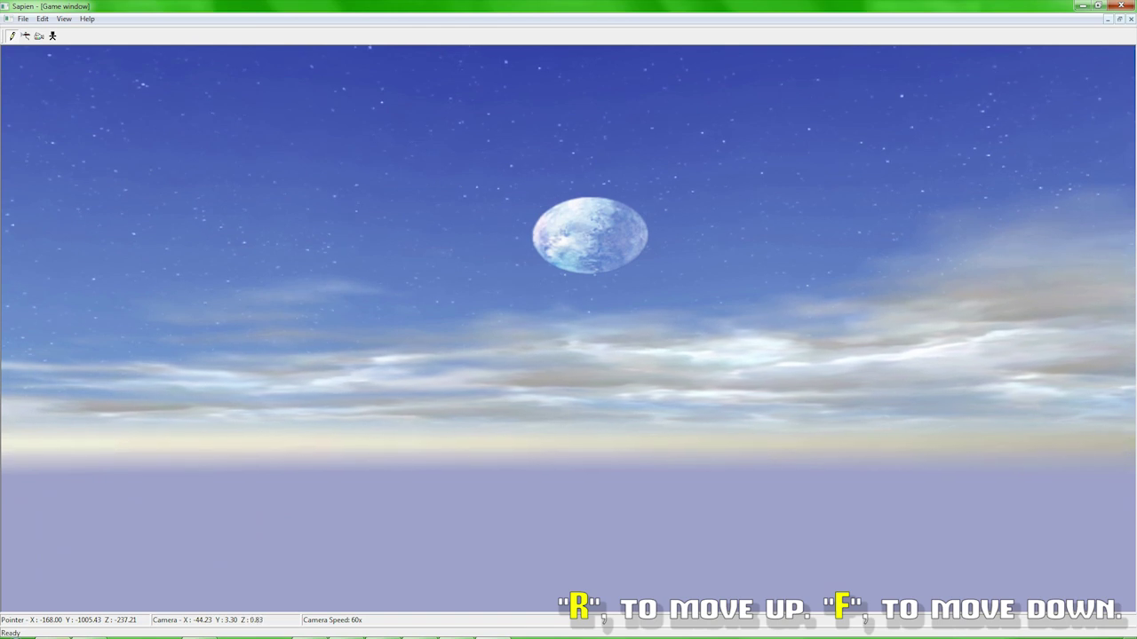
key("r")
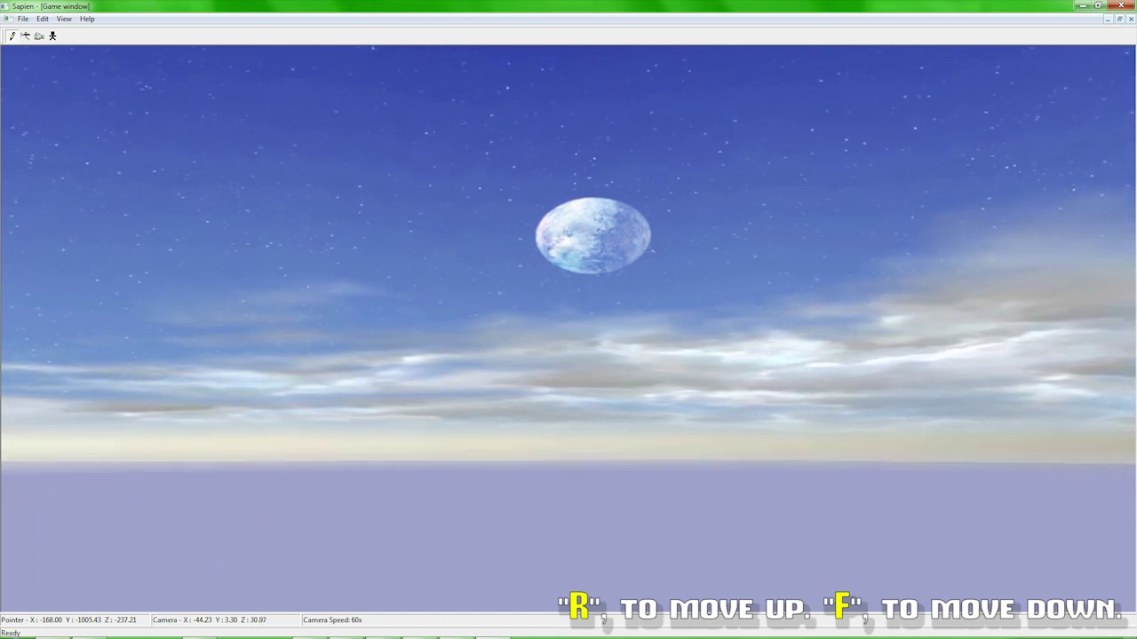
key("r")
middle_click_drag(661, 477, 686, 475)
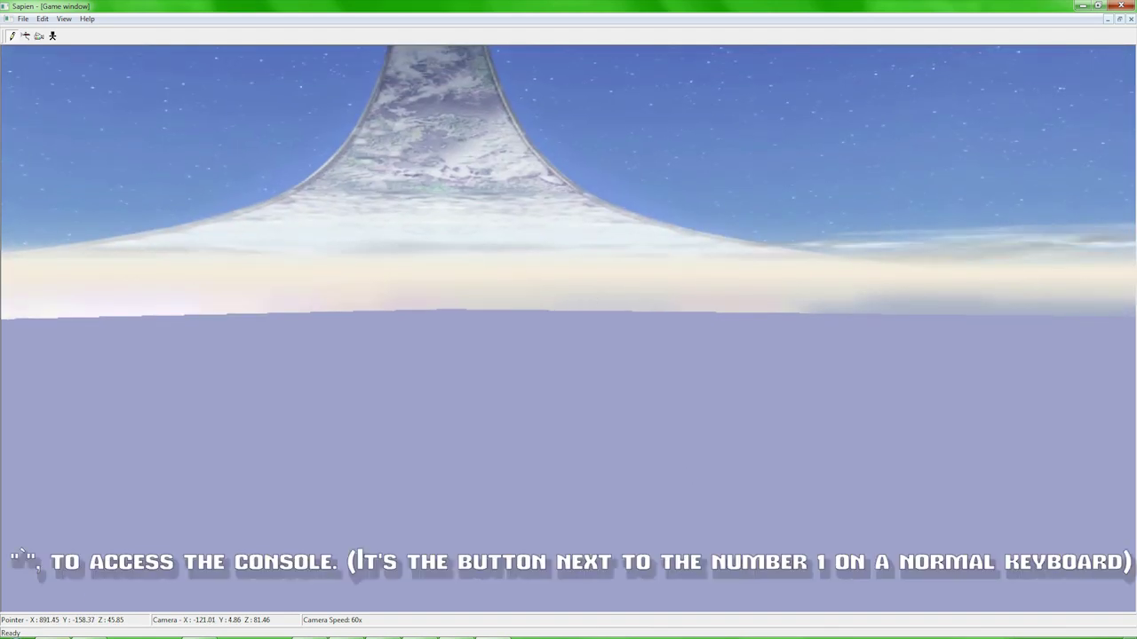
- In the console, set radiosity_quality to 1 and run radiosity_start to render the level's lighting
key("grave")
type("radiosity_quality 1")
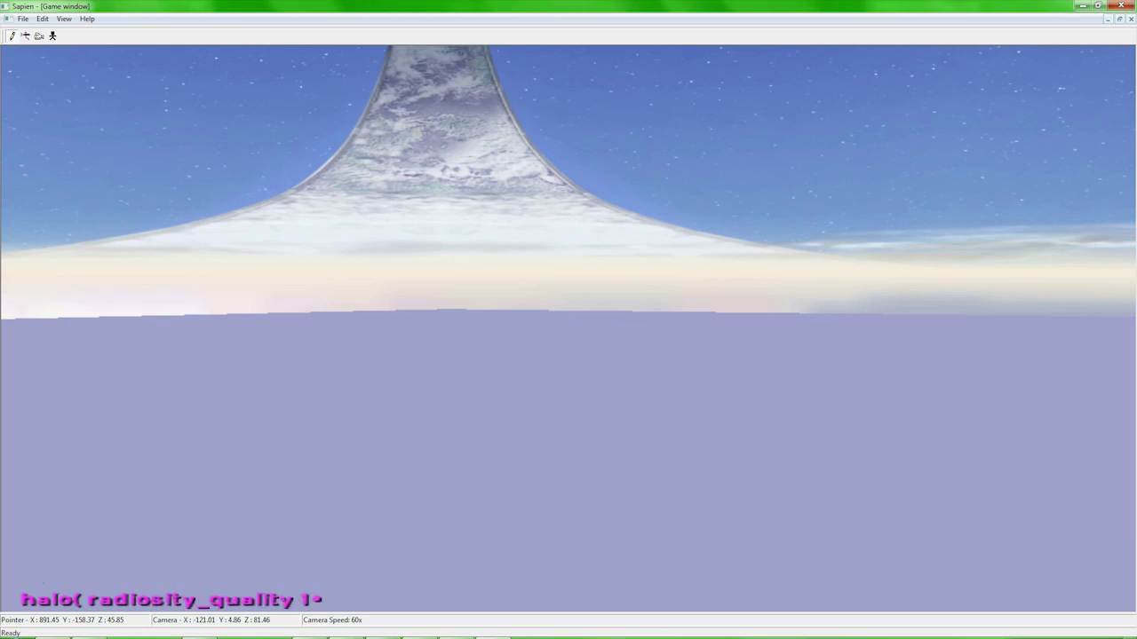
key("Return")
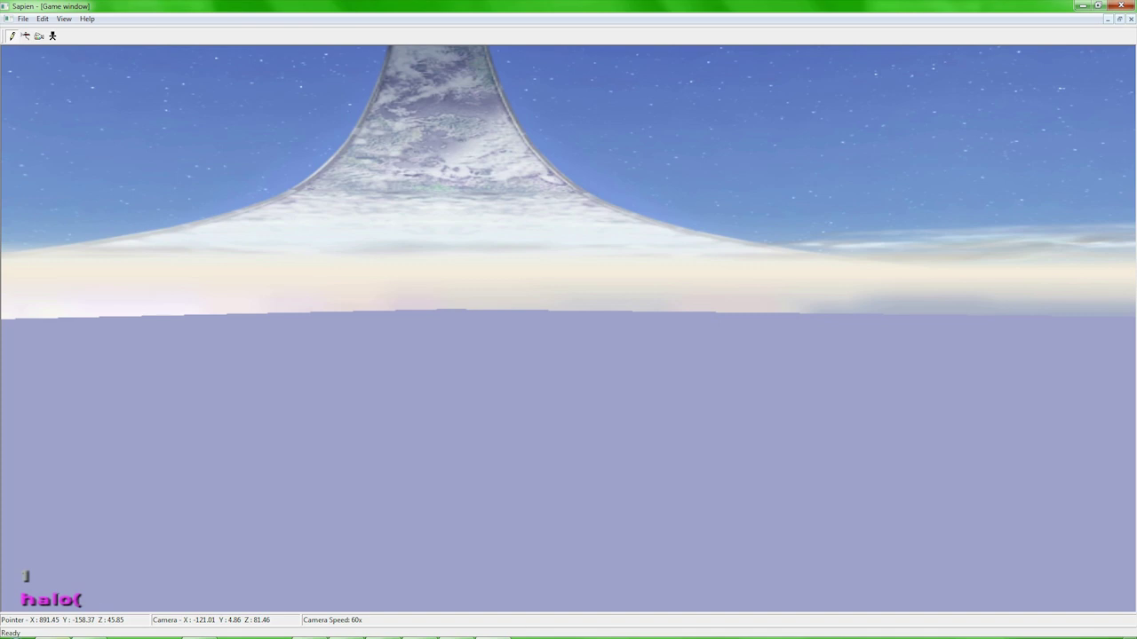
type("radiosity_start")
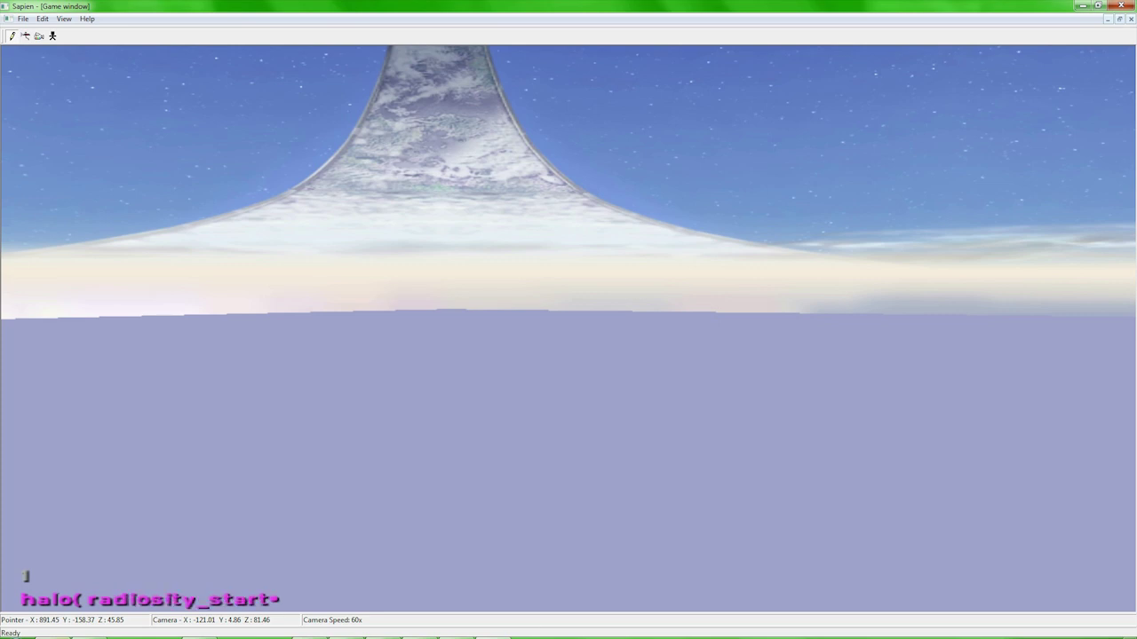
key("Return")
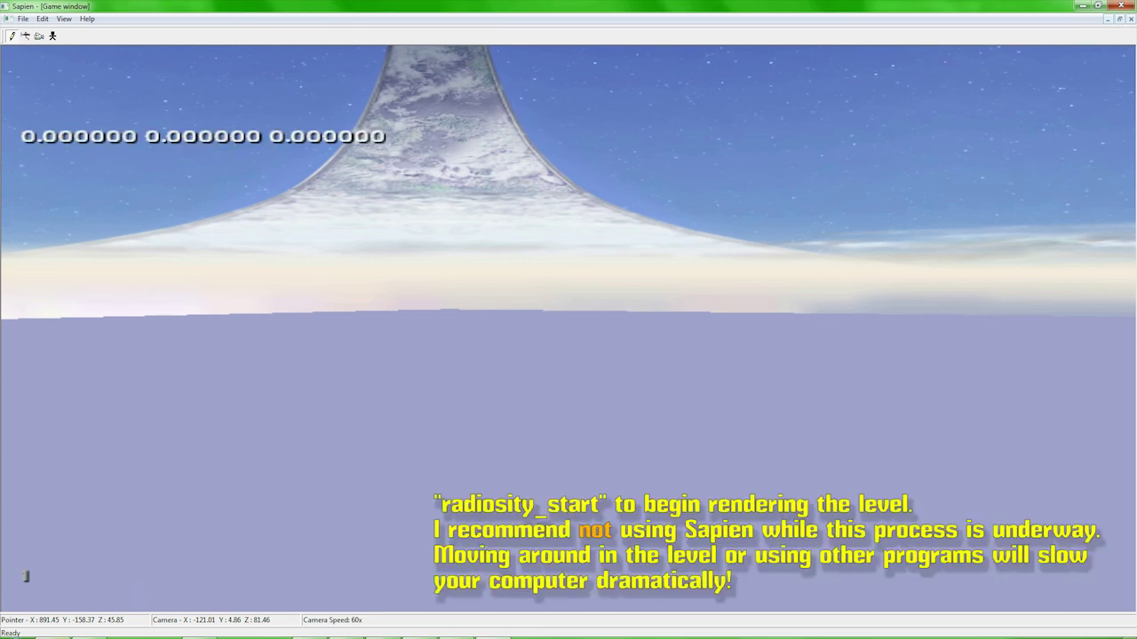
- Save the level's rendered lighting with the radiosity_save console command, then close the console
middle_click_drag(27, 576, 3, 618)
middle_click_drag(686, 498, 681, 449)
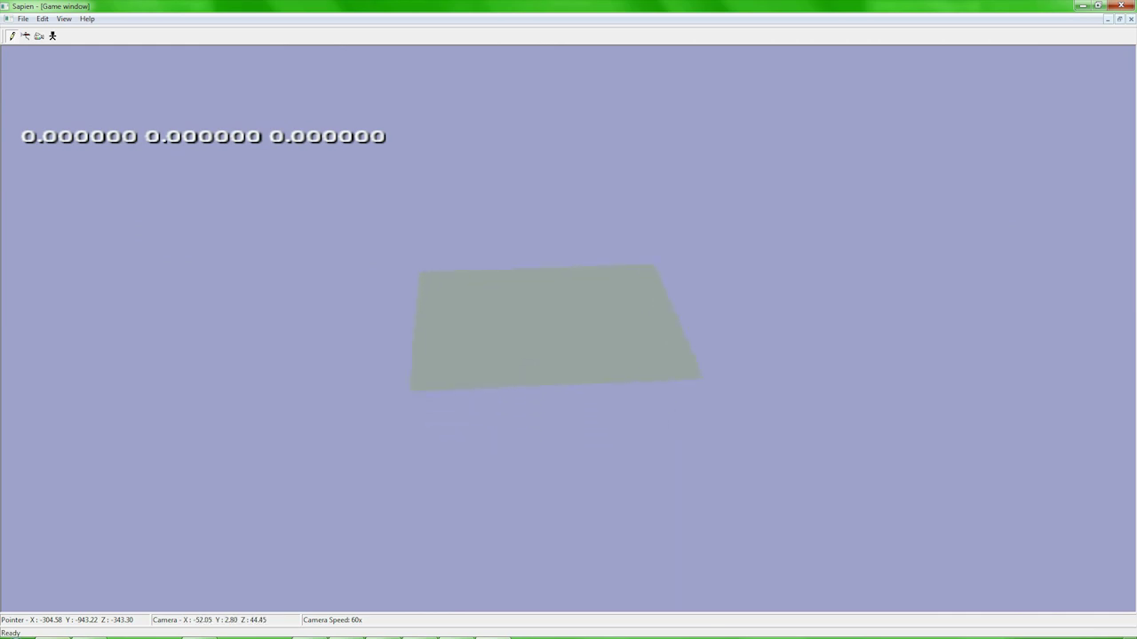
key("w")
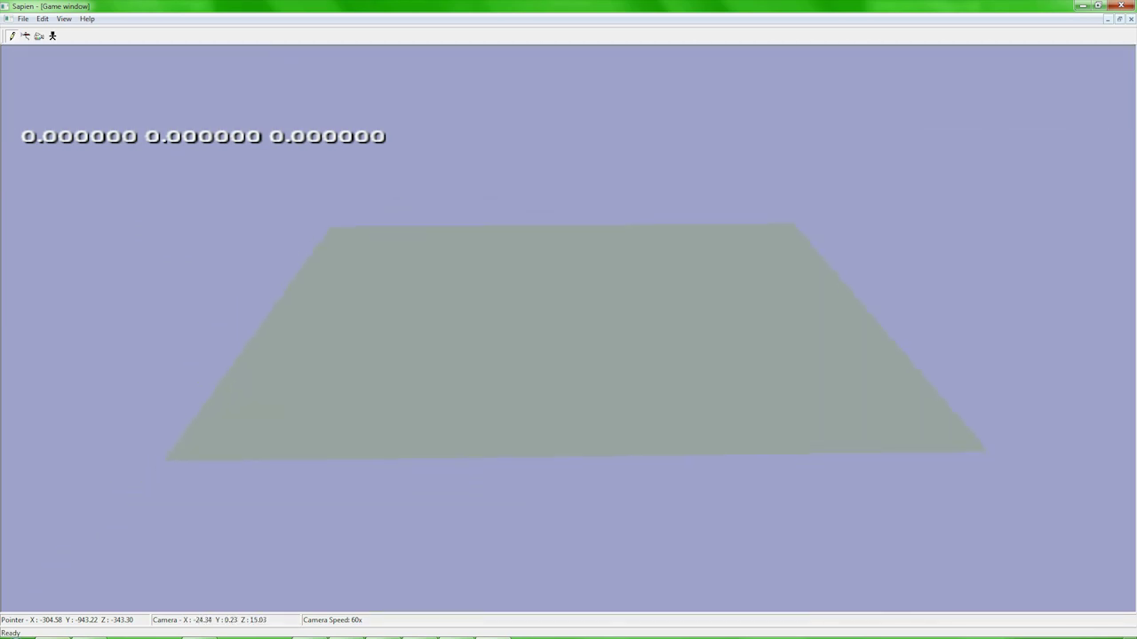
middle_click_drag(681, 453, 680, 467)
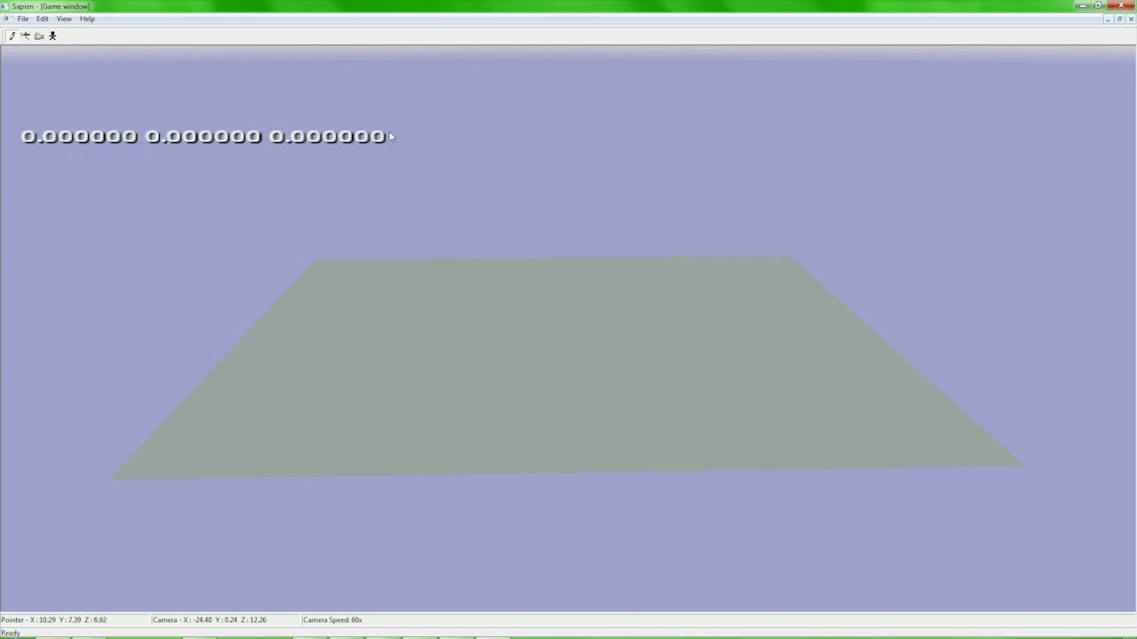
key("grave")
type("radiosity_save")
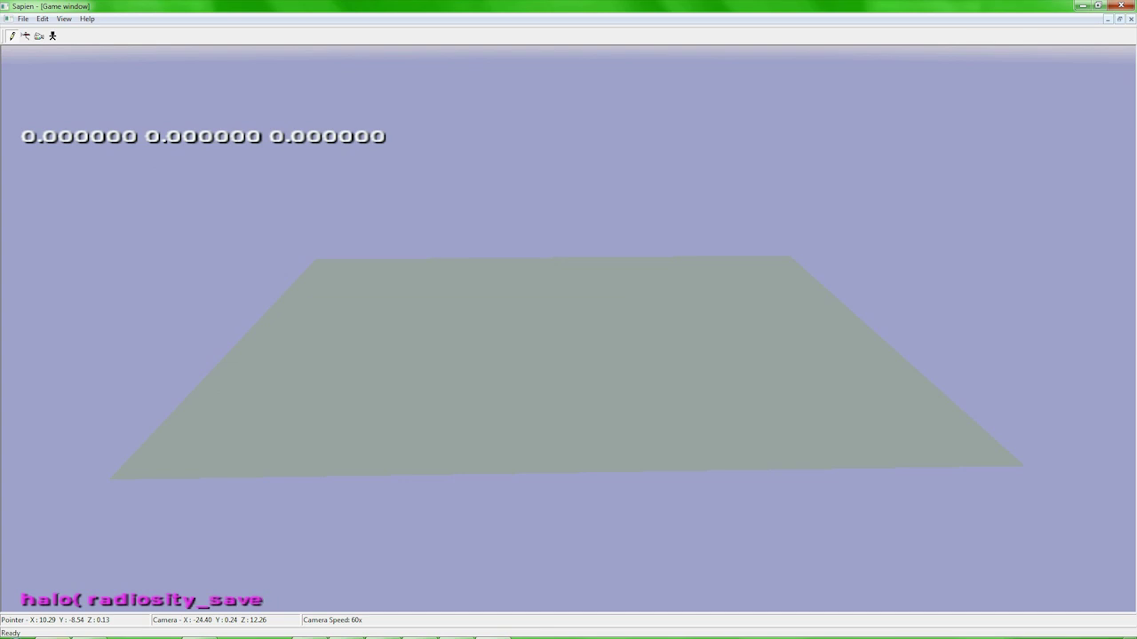
key("Return")
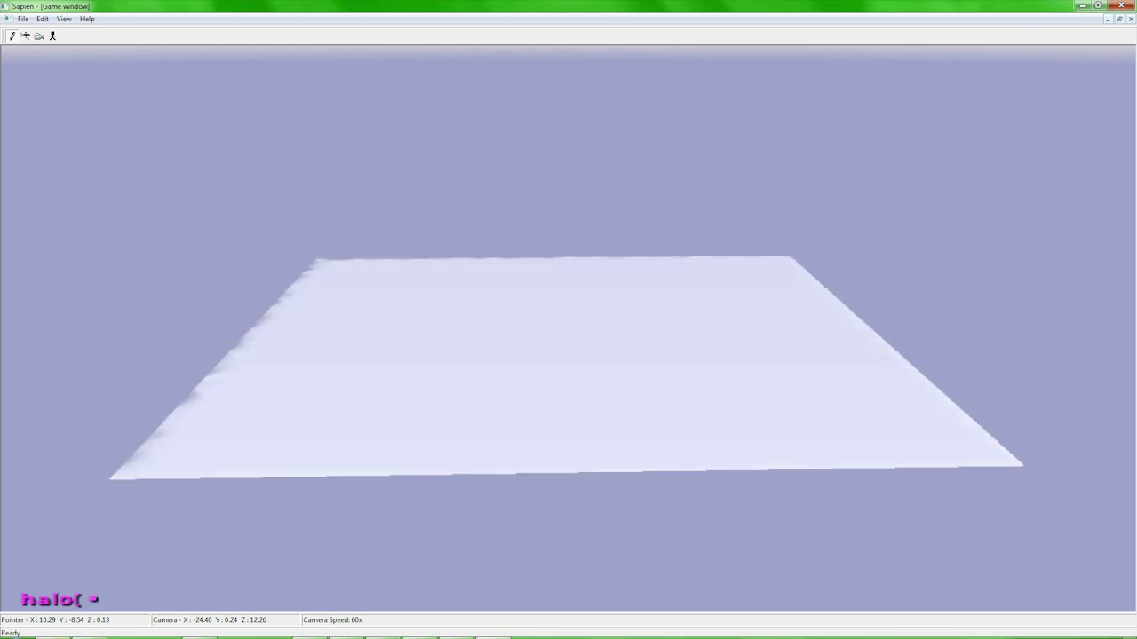
key("grave")
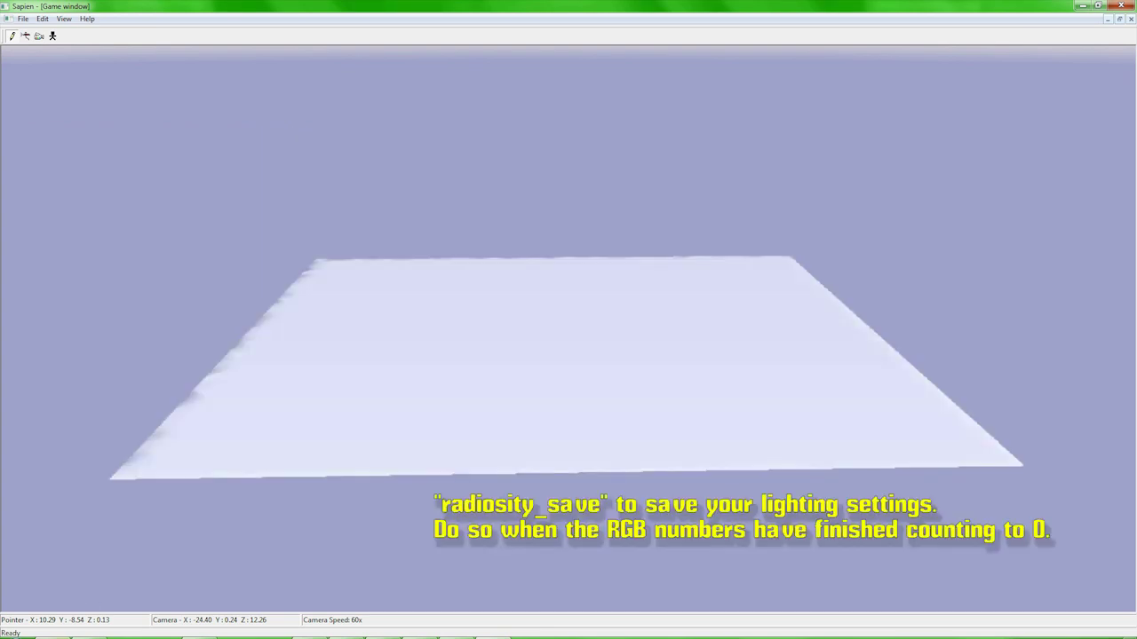
- Fly around the level's flat ground plane to examine its lighting and edges from several sides
key("w")
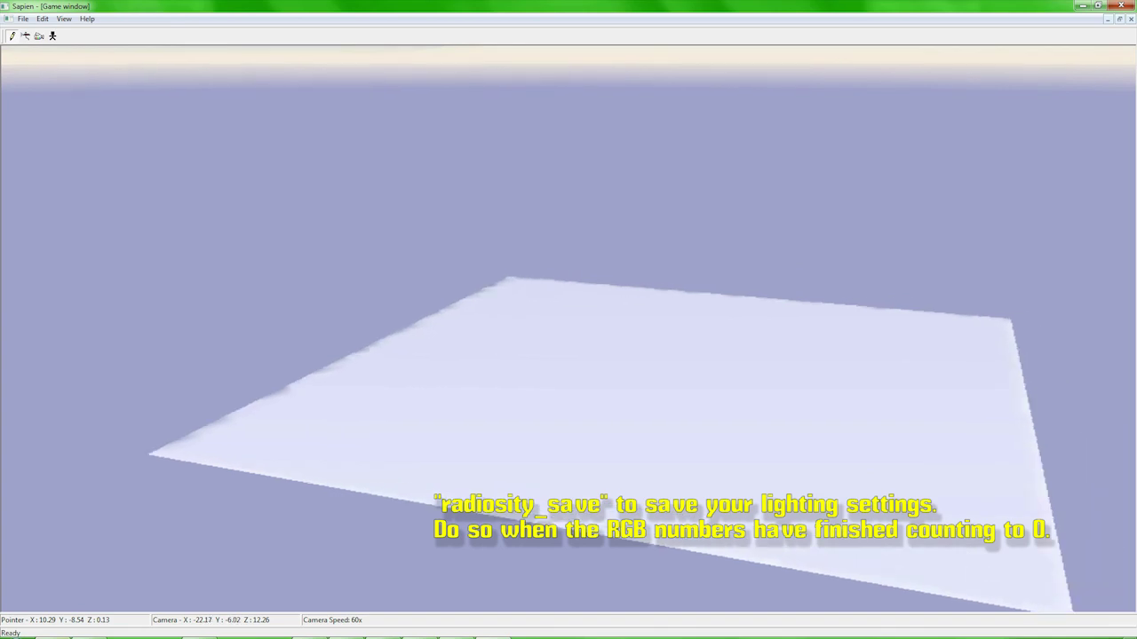
key("w")
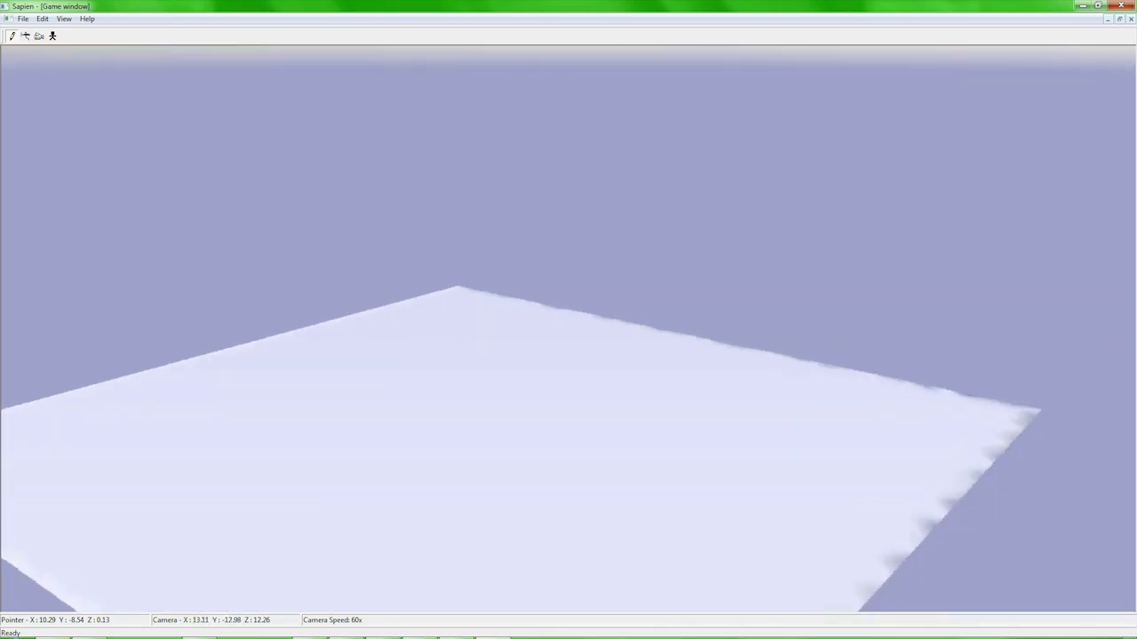
key("w")
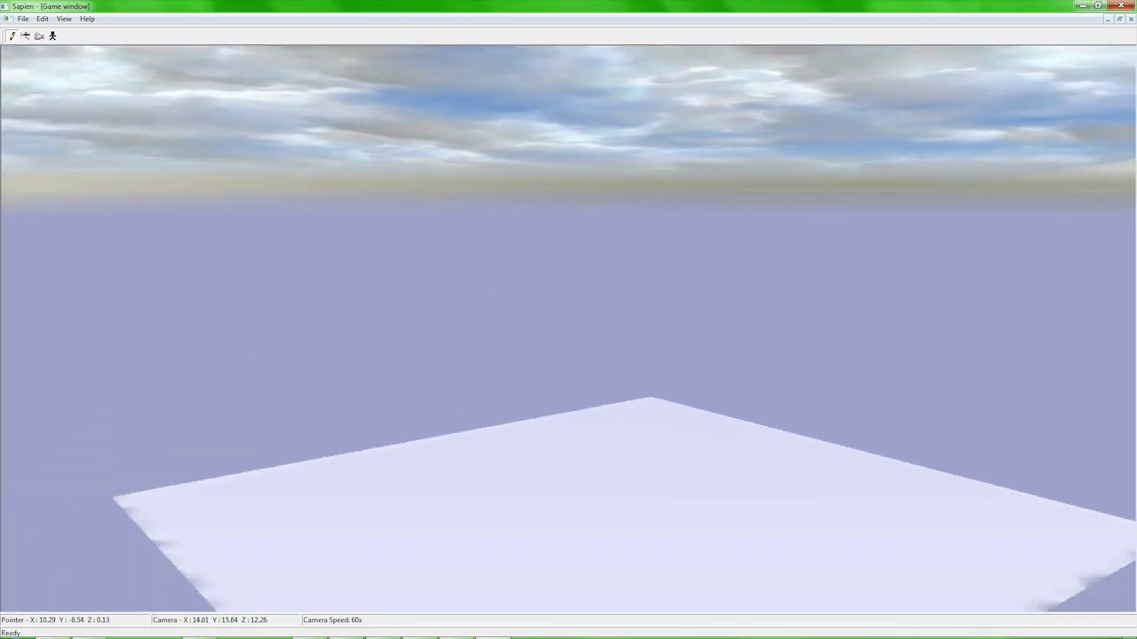
key("w")
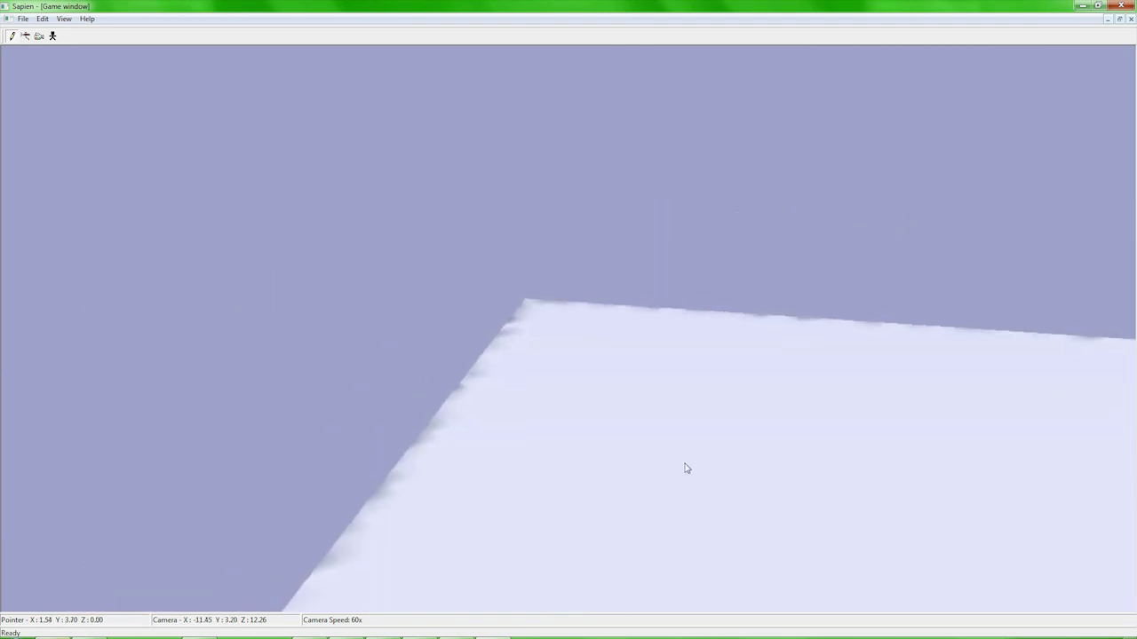
key("w")
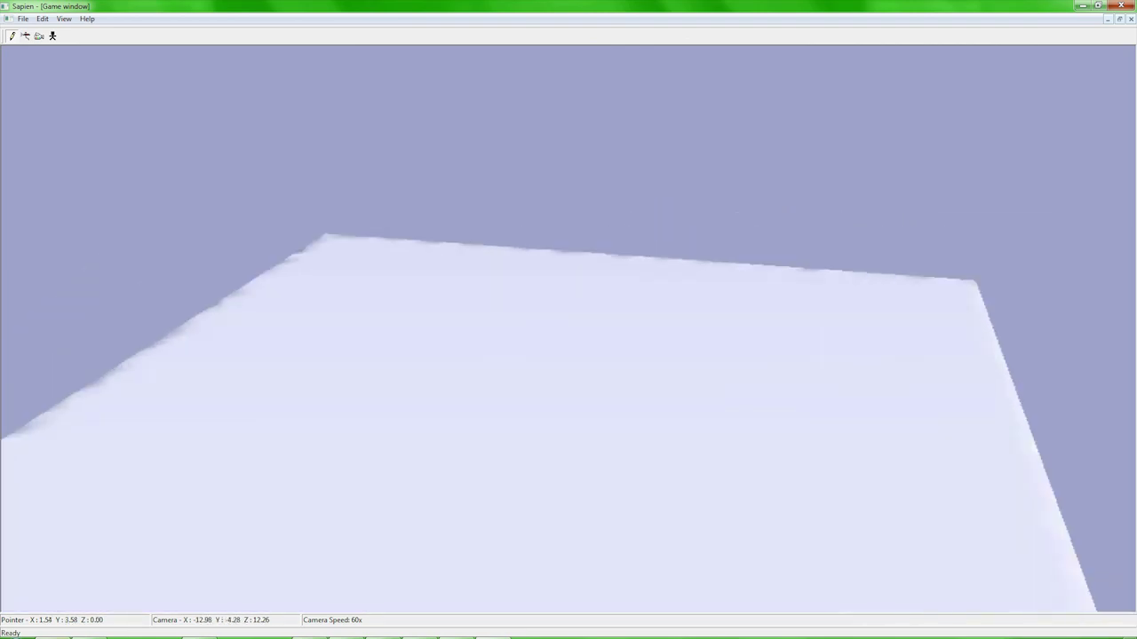
key("w")
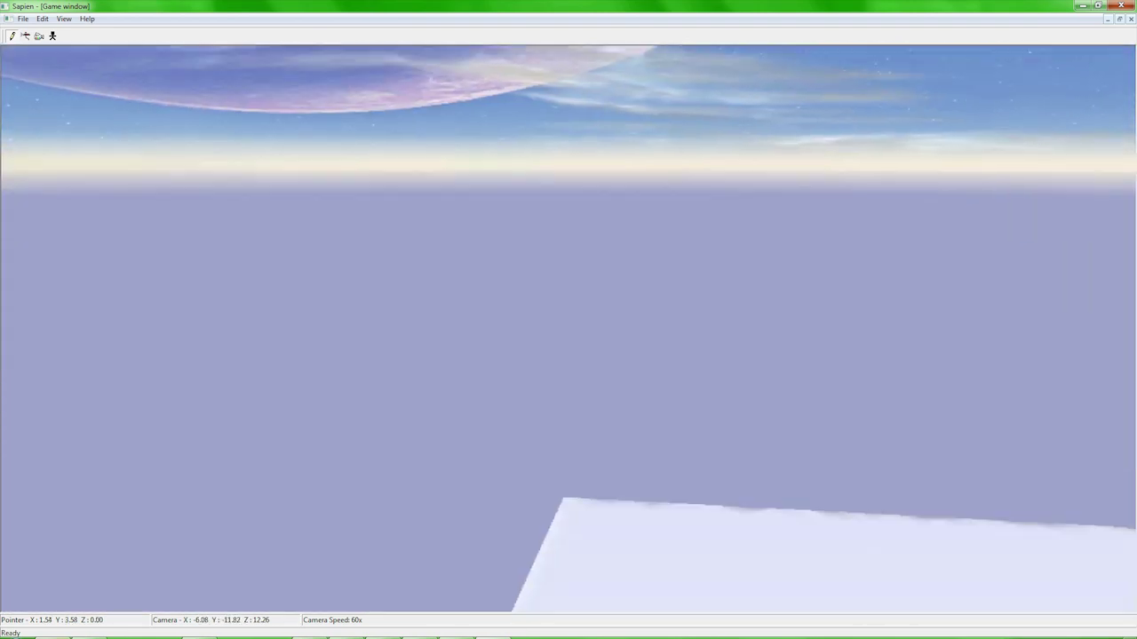
key("w")
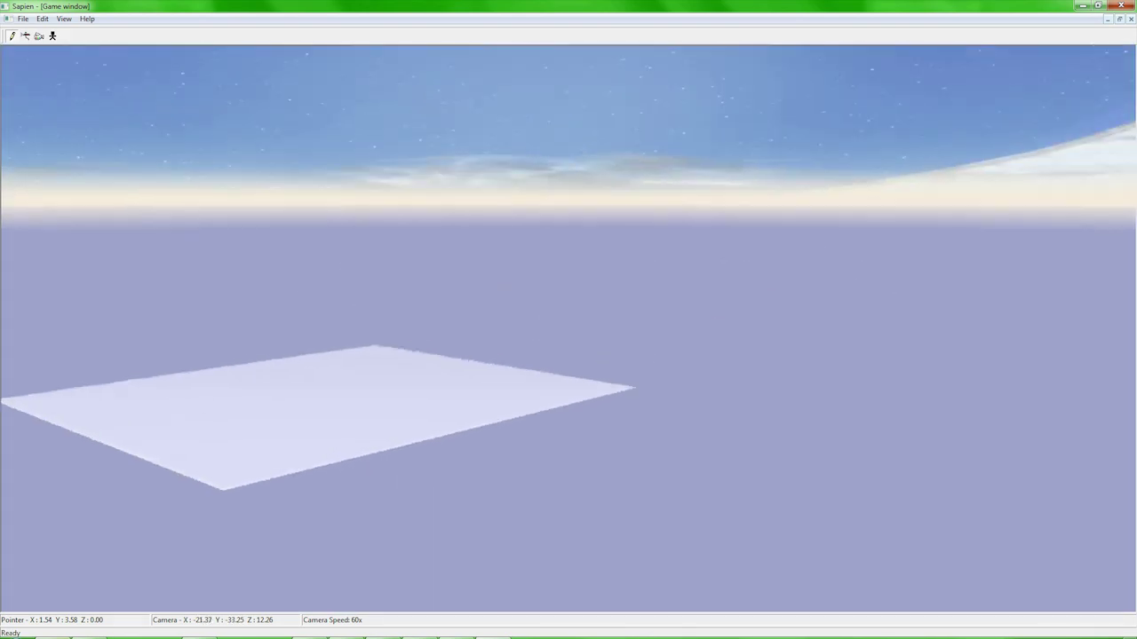
- Compare the level's ground with the source box model in 3ds Max, then return to the level in Sapien
key("a")
mouse_move(578, 621)
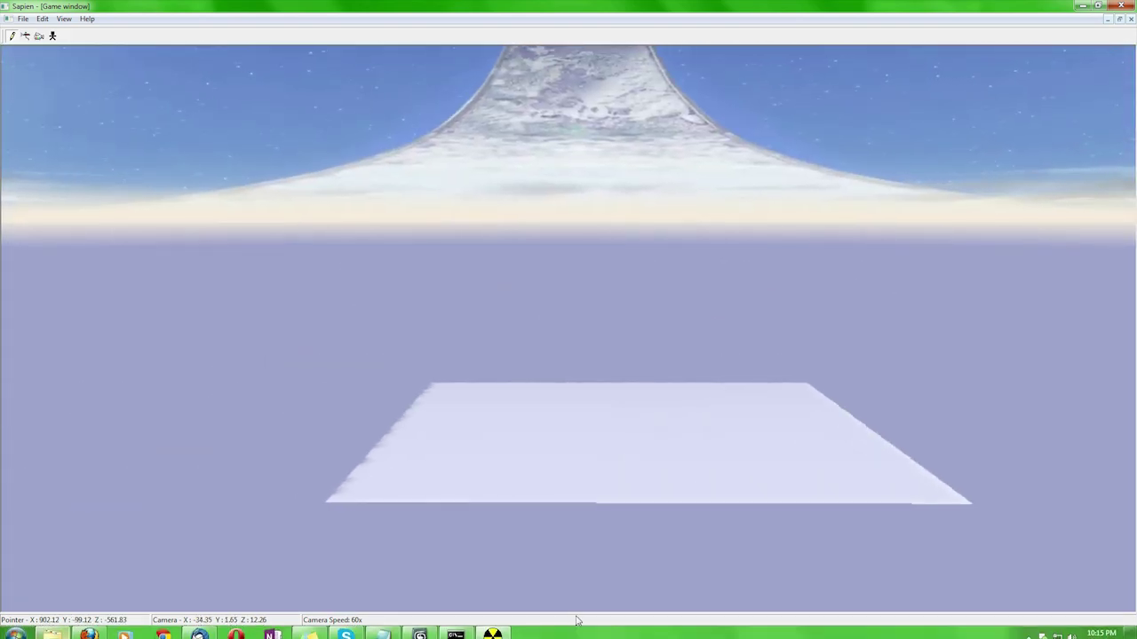
left_click(420, 628)
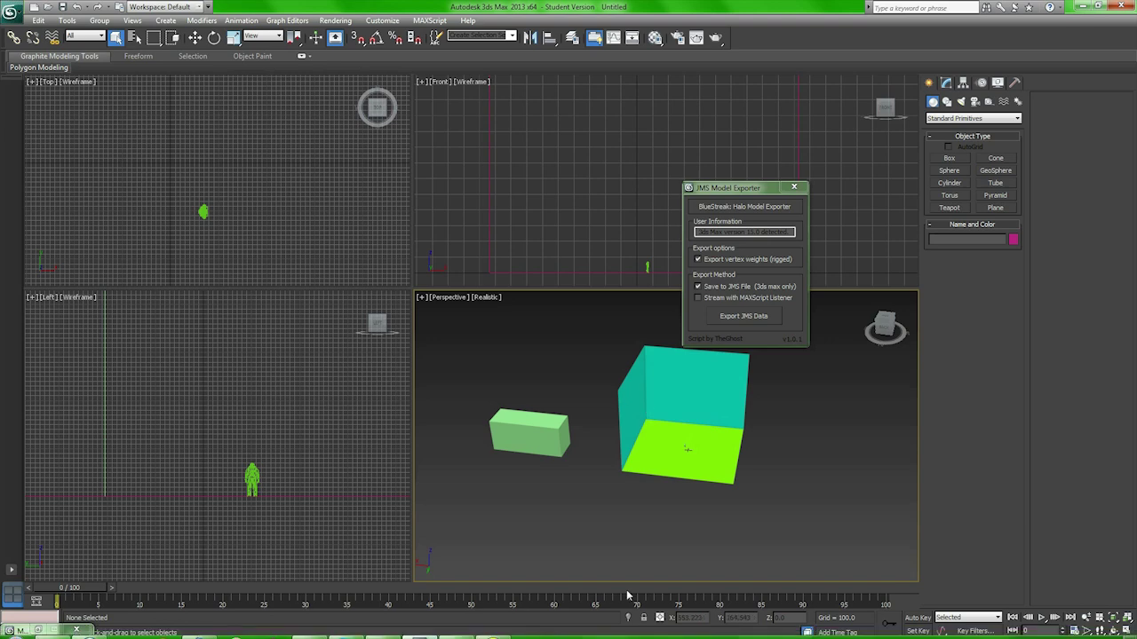
left_click(495, 629)
middle_click_drag(569, 355, 569, 320)
- Reduce the game window to reveal the mission hierarchy and place a player starting point on the level's ground
left_click(1119, 19)
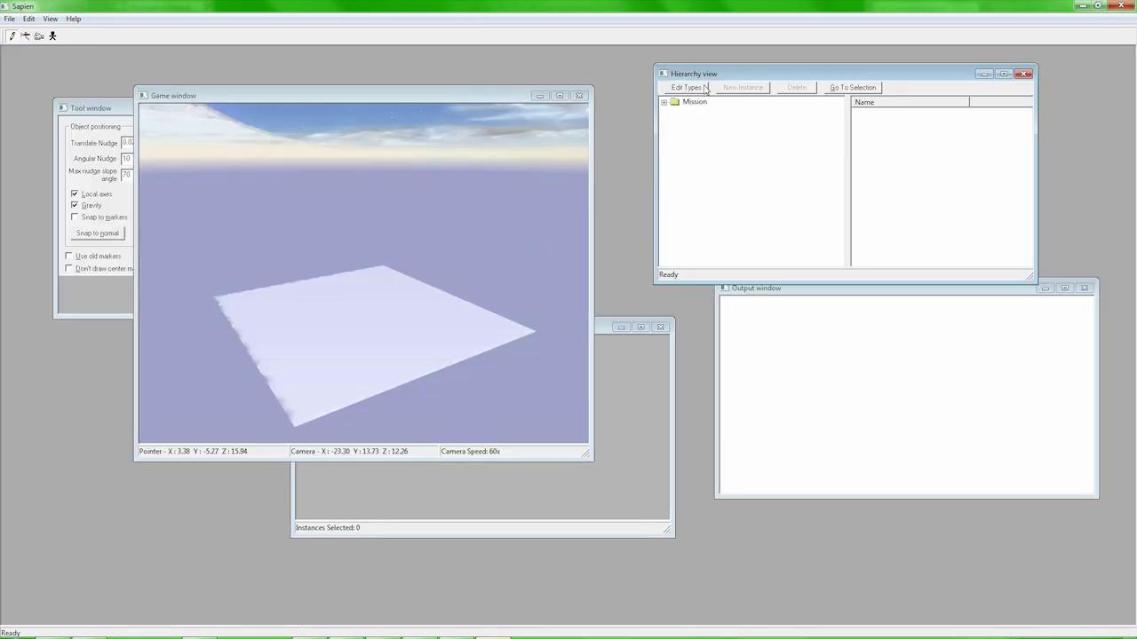
left_click(663, 103)
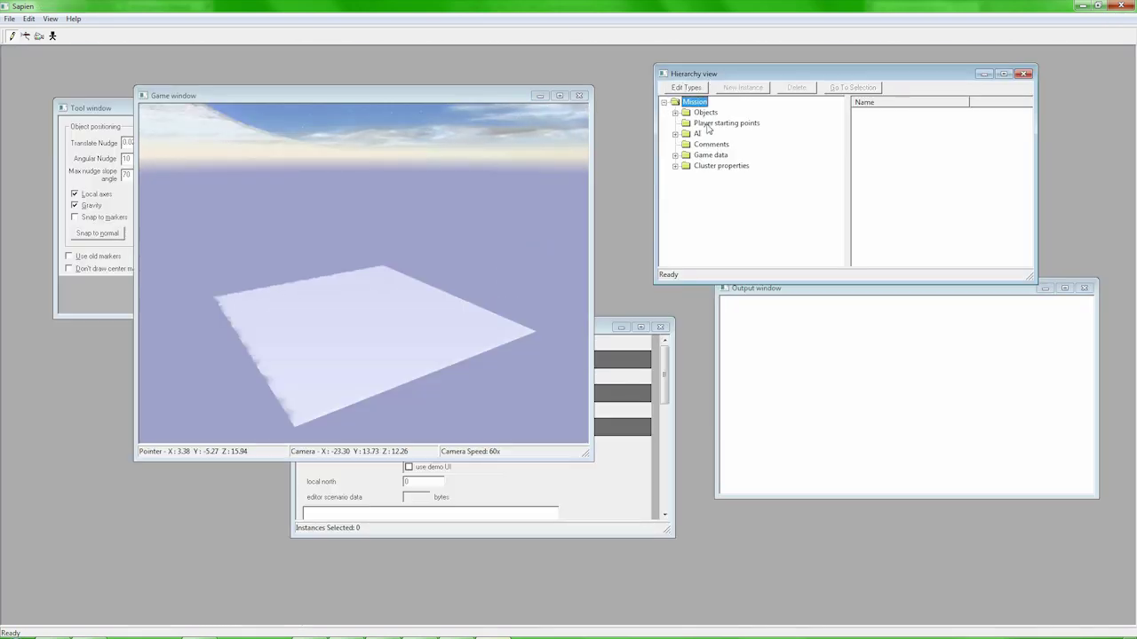
left_click(708, 124)
right_click(352, 318)
- Approach the player starting point and move it along the ground to about X 0.46, Y -0.13
middle_click_drag(434, 348, 595, 329)
key("w")
key("w")
key("w")
key("w")
middle_click_drag(400, 298, 369, 309)
key("w")
key("s")
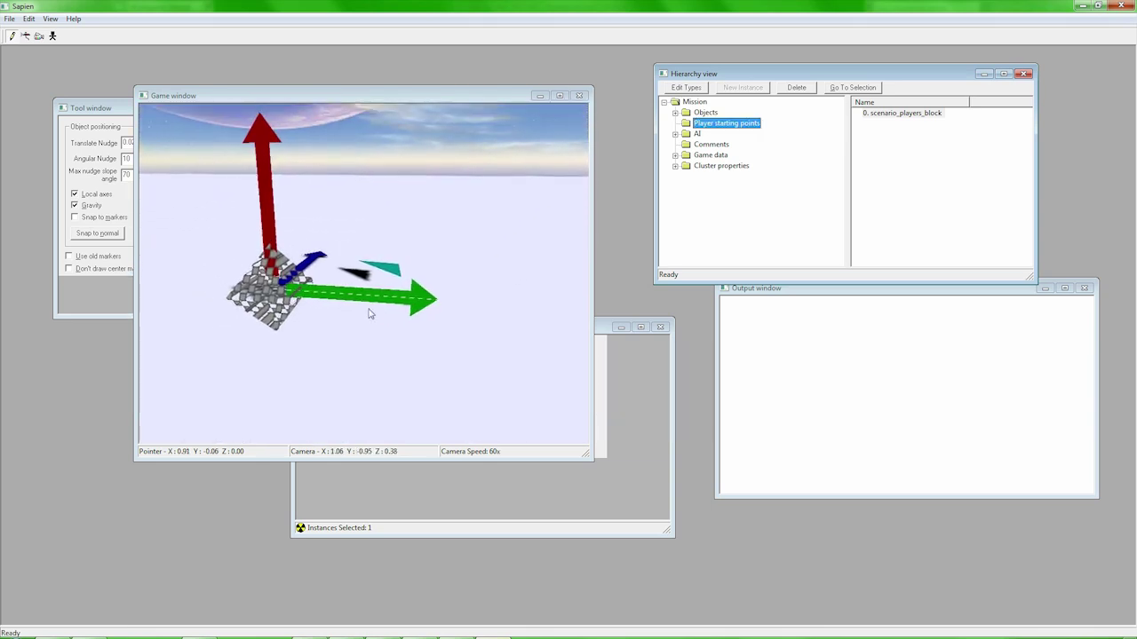
right_click_drag(371, 314, 485, 242)
middle_click_drag(485, 242, 459, 236)
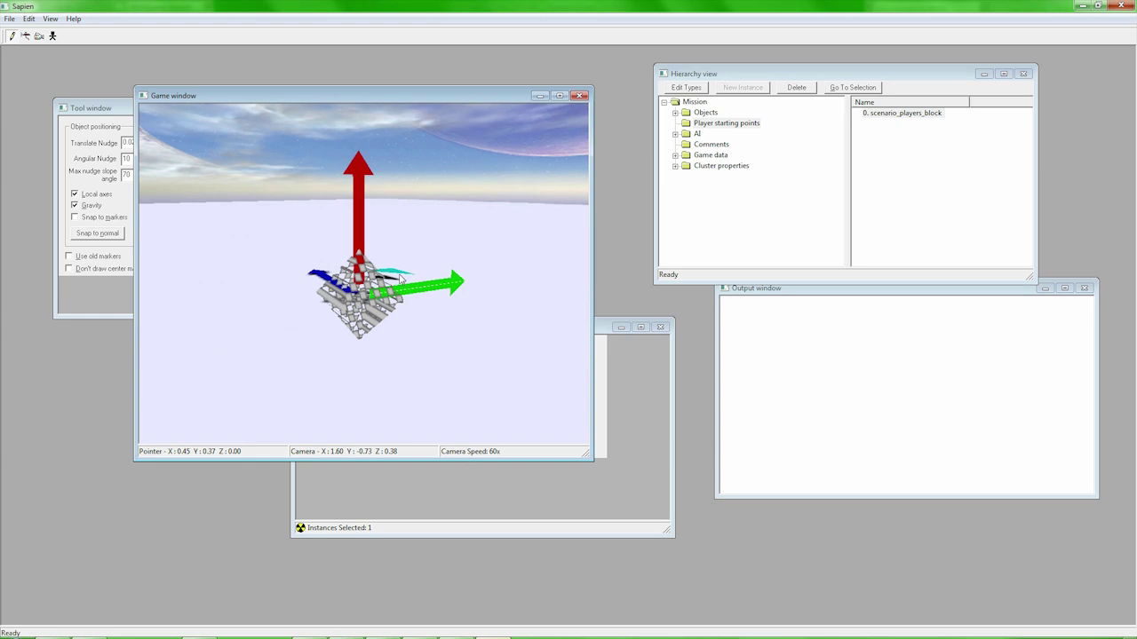
left_click_drag(396, 276, 338, 261)
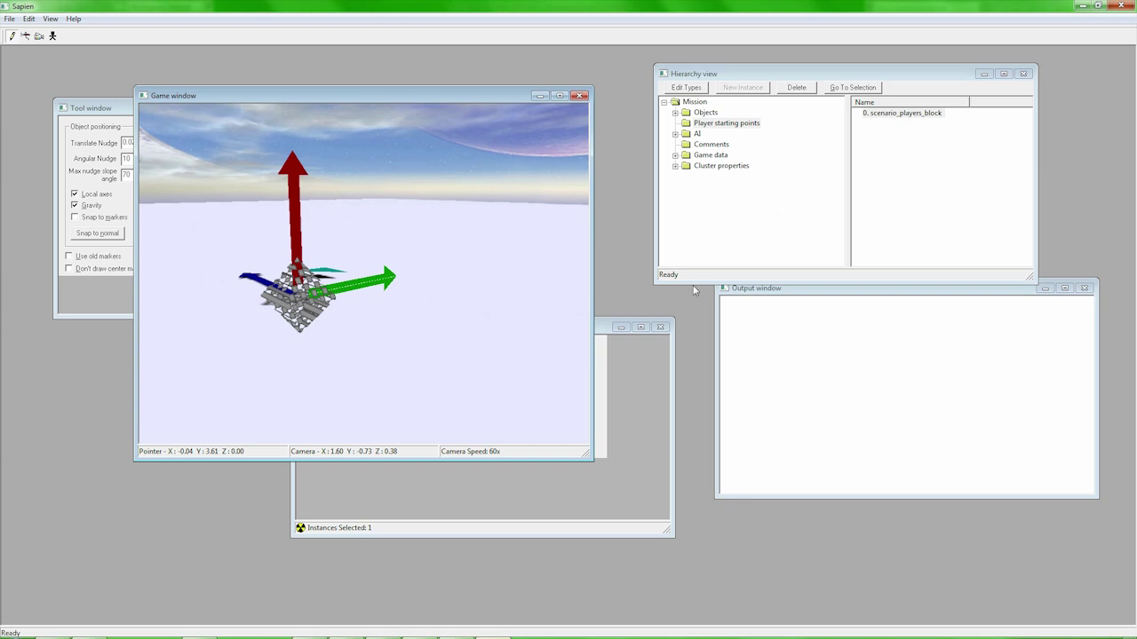
- Set the player starting point's type 0 to all games in its properties, then minimize the properties palette
left_click(600, 330)
left_click_drag(528, 333, 862, 217)
left_click(766, 291)
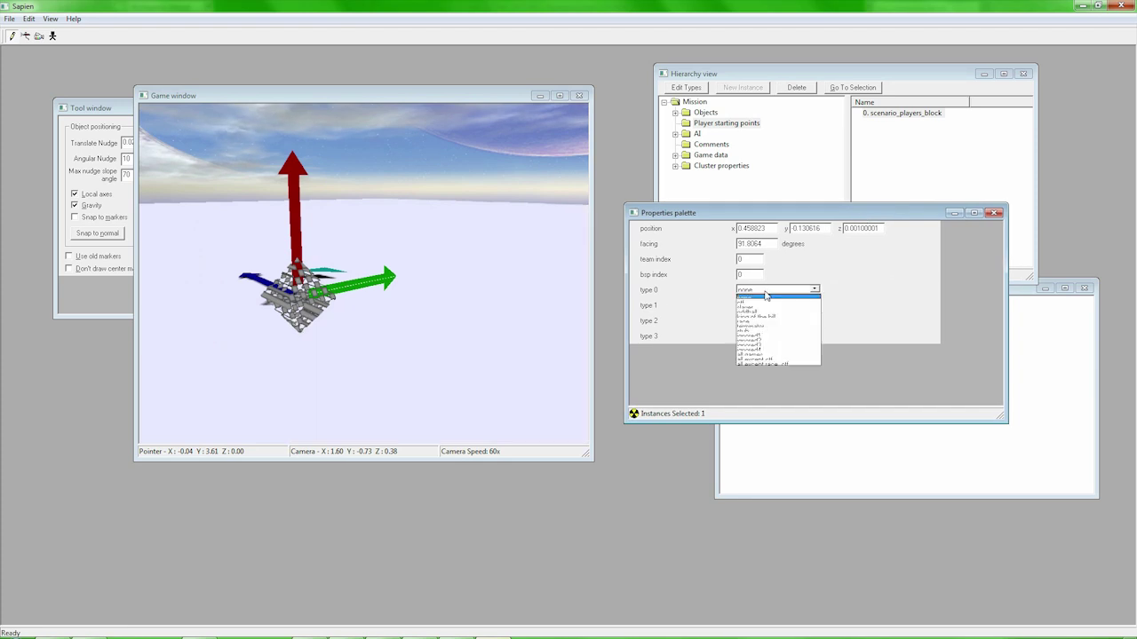
left_click(771, 355)
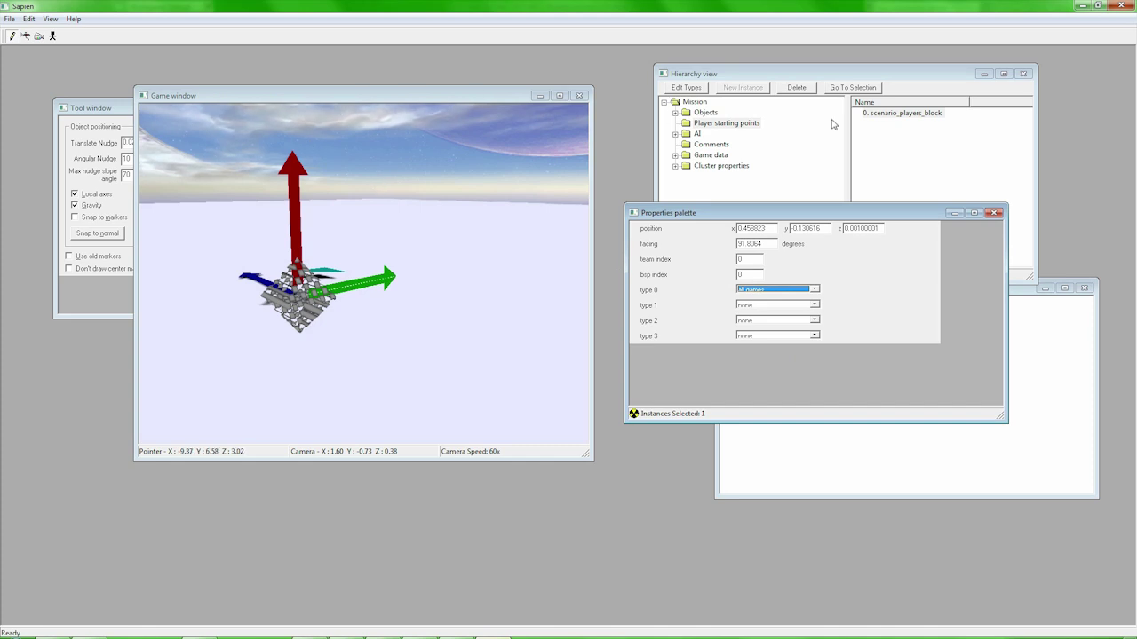
left_click(951, 214)
- Fly away from the player starting point to examine the open ground around it
middle_click_drag(373, 188, 293, 116)
key("s")
key("s")
mouse_move(391, 240)
middle_mouse_down()
mouse_move(419, 238)
mouse_move(249, 250)
middle_mouse_up()
key("w")
key("d")
key("d")
mouse_move(364, 273)
middle_mouse_down()
mouse_move(311, 252)
mouse_move(164, 259)
mouse_move(267, 251)
mouse_move(405, 272)
mouse_move(497, 222)
mouse_move(566, 158)
middle_mouse_up()
key("a")
key("d")
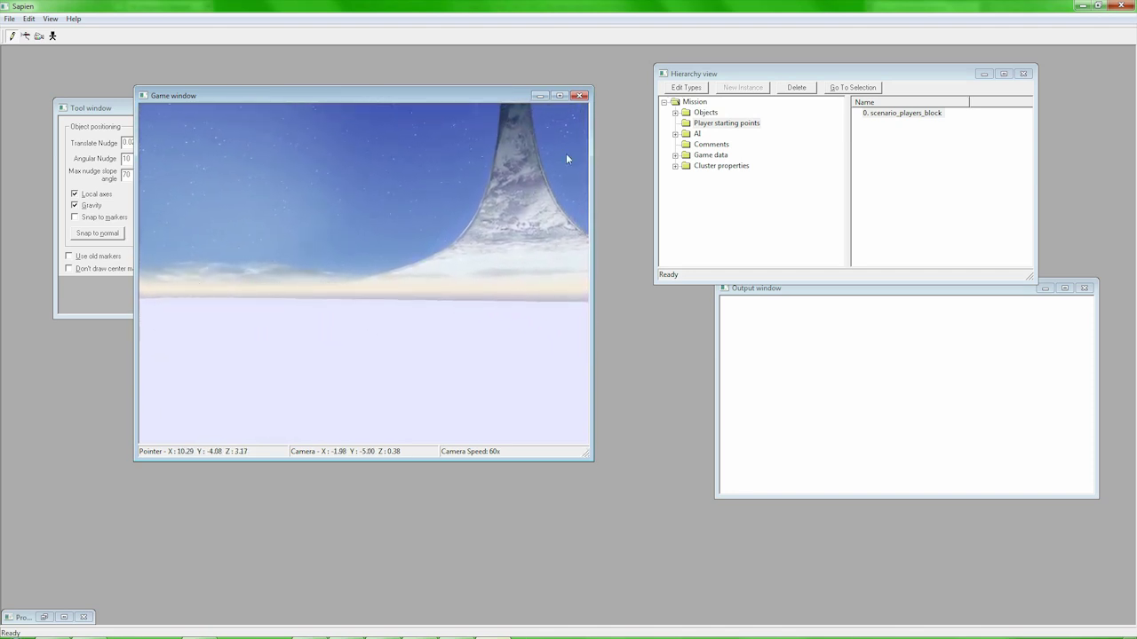
- Select the Weapons category under Objects > Items and place a weapon instance on the ground at about X -3.78, Y -2.88
left_click(679, 122)
left_click(675, 113)
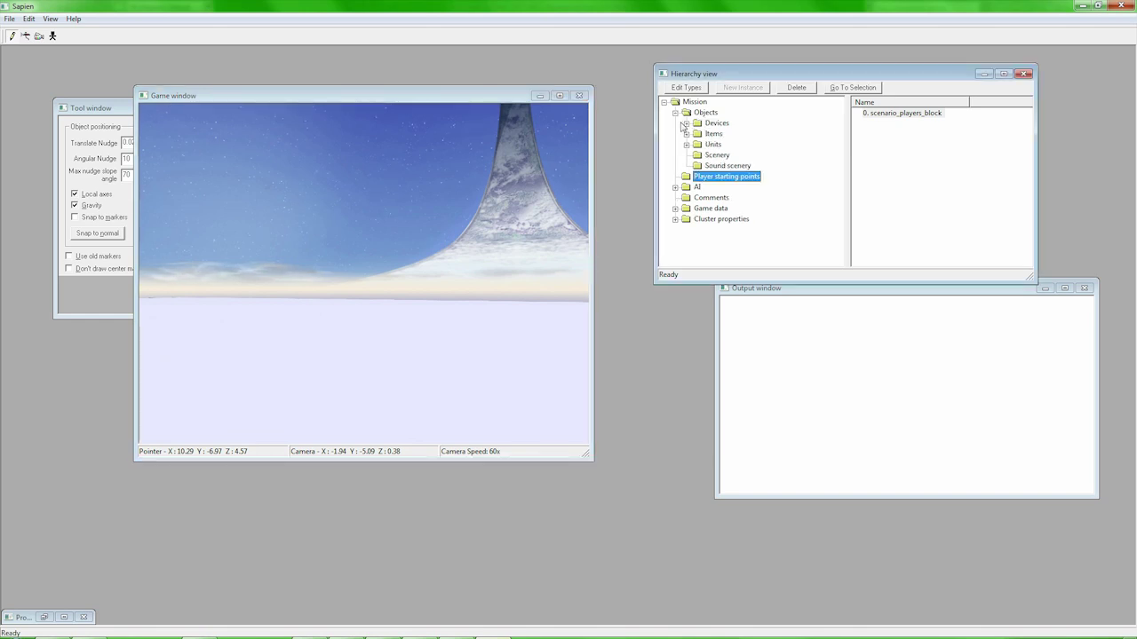
left_click(686, 134)
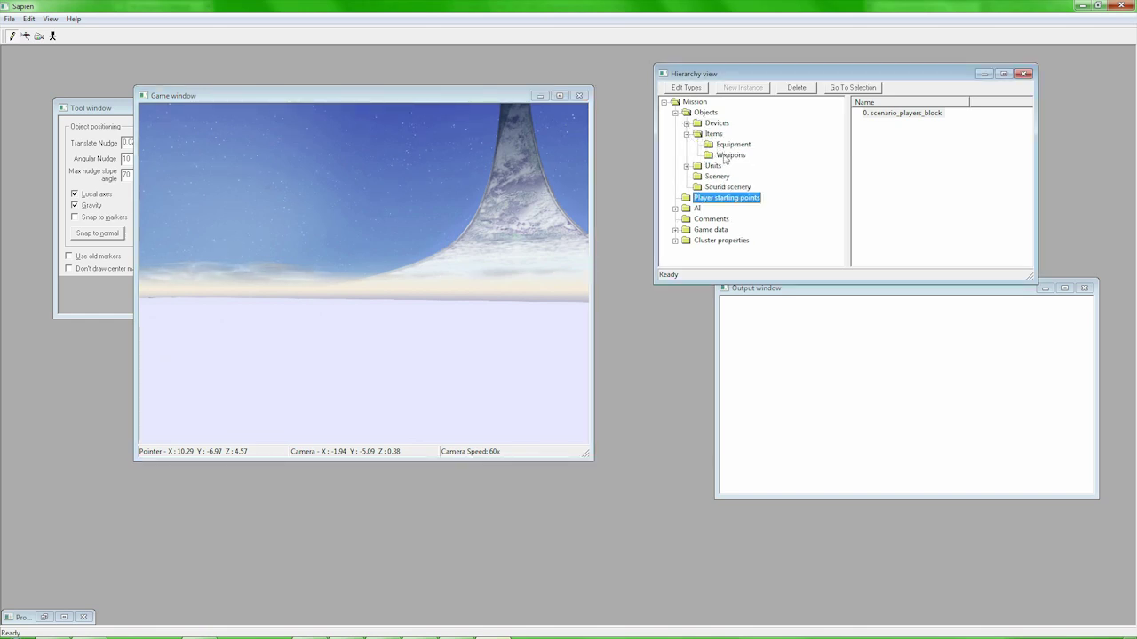
left_click(725, 156)
right_click_drag(426, 259, 391, 250)
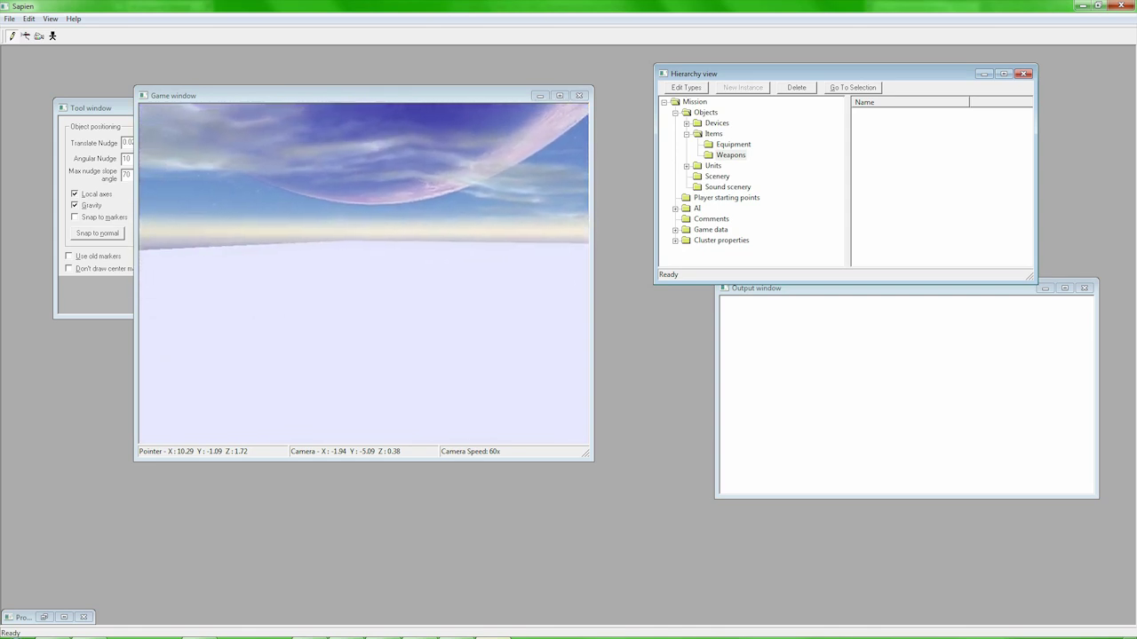
left_click(275, 284)
- Rearrange the game and hierarchy windows, then restore the properties palette to check the available types for the placed weapon
left_click(875, 114)
mouse_move(694, 69)
left_mouse_down()
mouse_move(737, 197)
mouse_move(710, 79)
mouse_move(683, 65)
left_mouse_up()
left_click_drag(377, 94, 359, 112)
left_click_drag(727, 75, 701, 79)
left_click(43, 617)
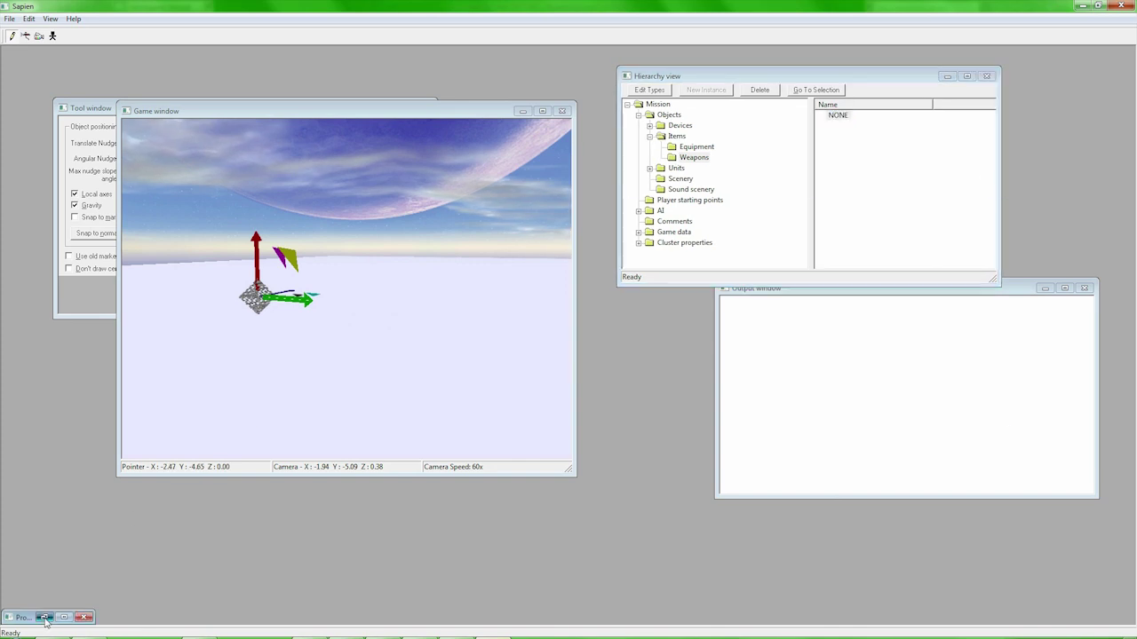
left_click(814, 229)
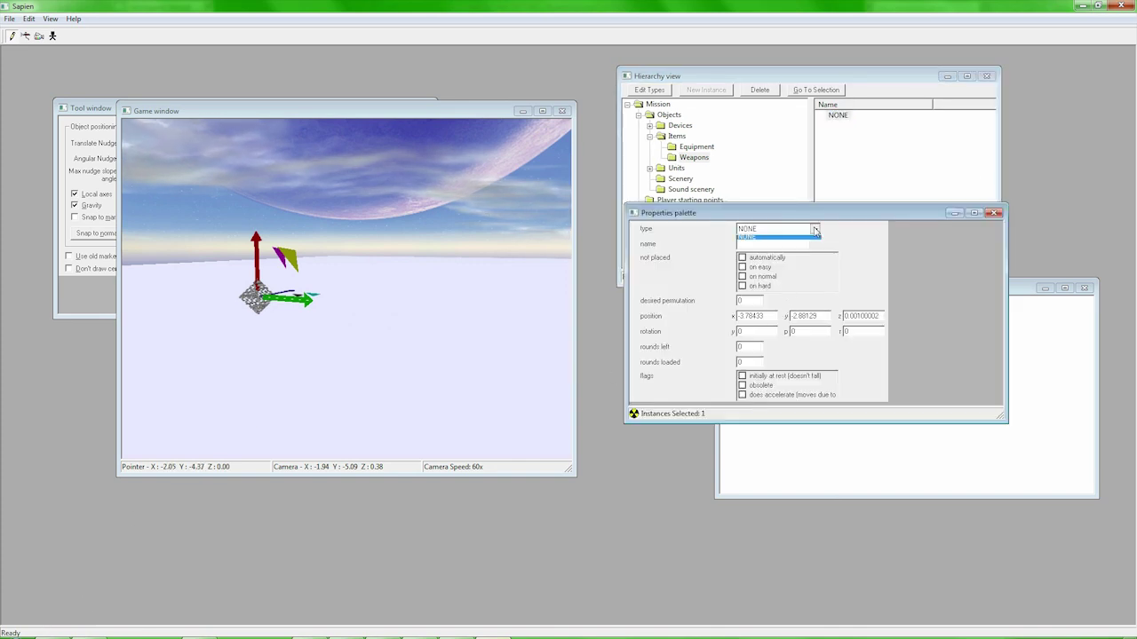
left_click(814, 229)
- Start adding a tag to the weapon object types and browse to the weapons folder inside tags
left_click(655, 91)
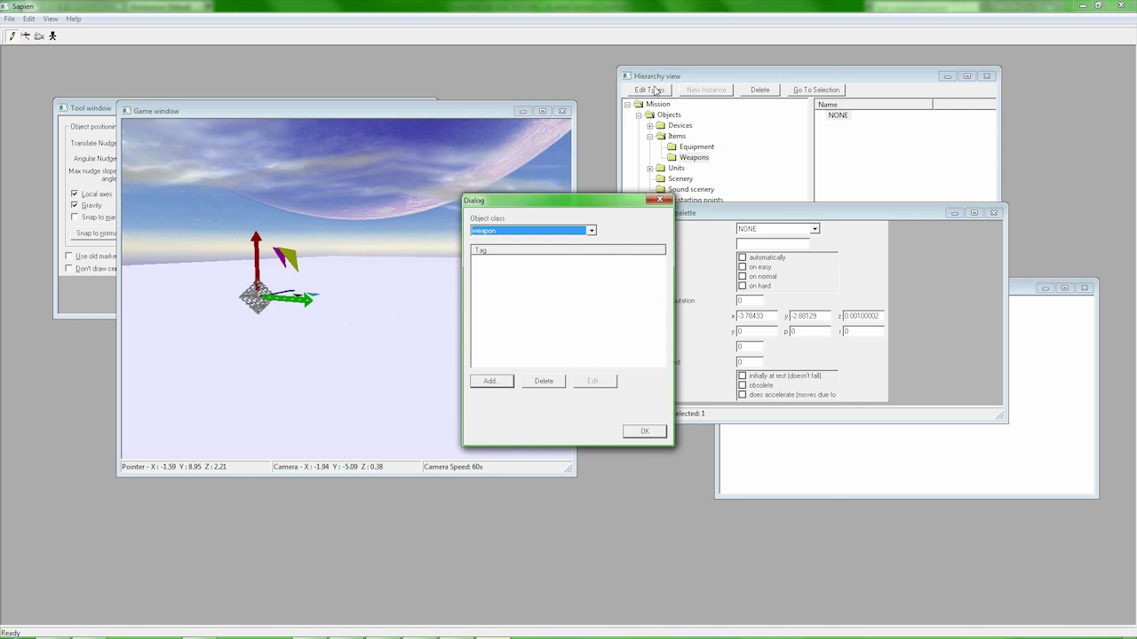
left_click(491, 381)
left_click(653, 235)
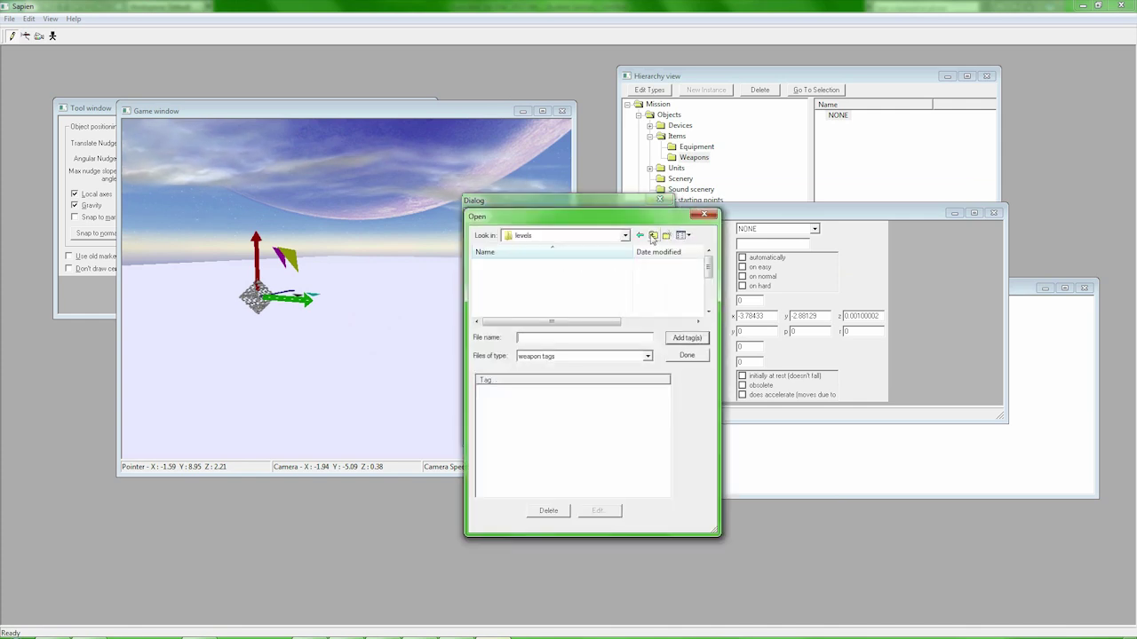
left_click(653, 236)
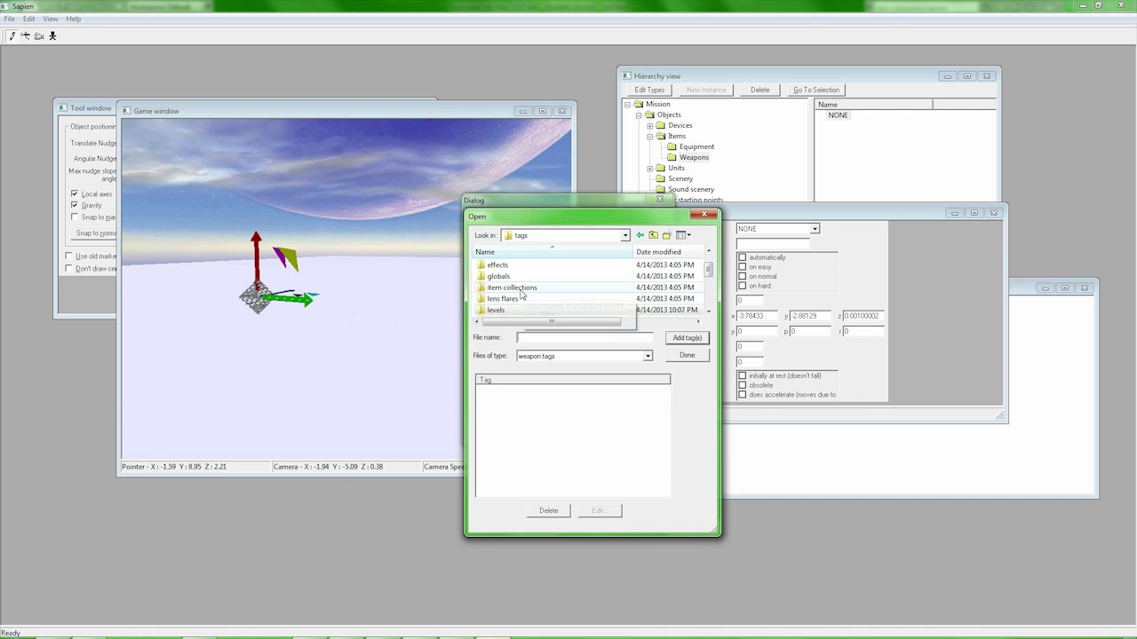
scroll(546, 290, "down", 4)
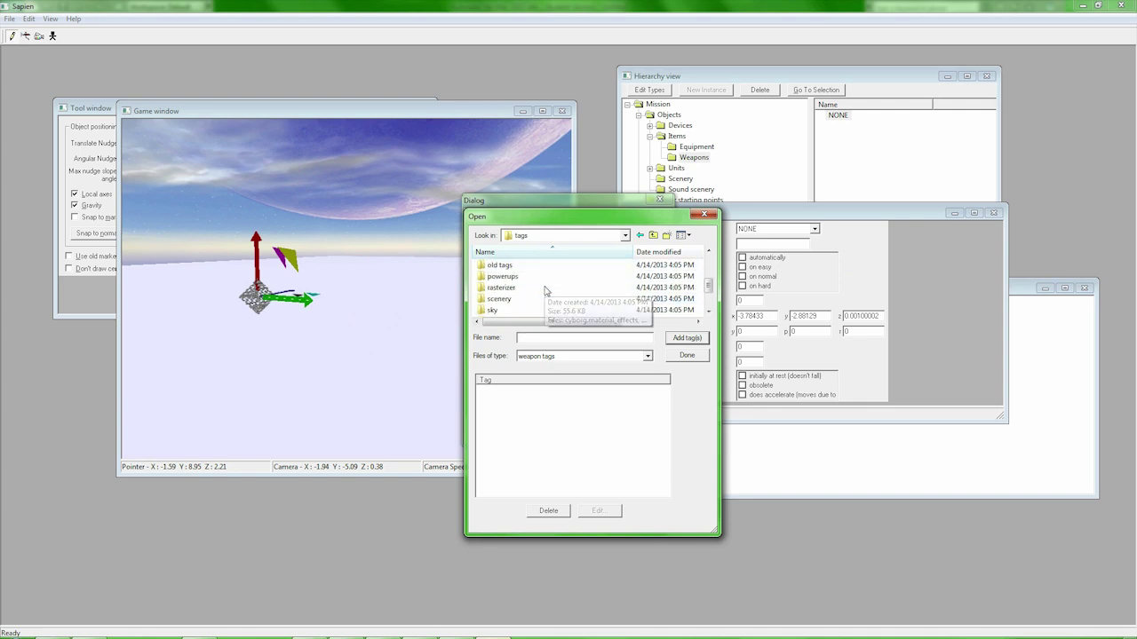
scroll(545, 290, "down", 1)
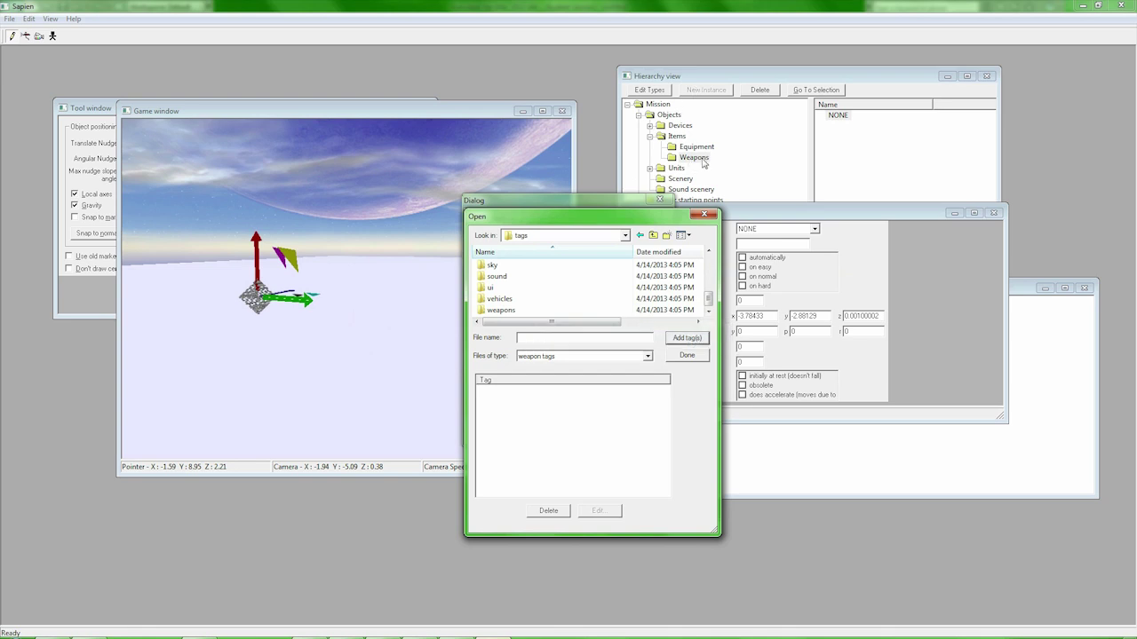
double_click(528, 310)
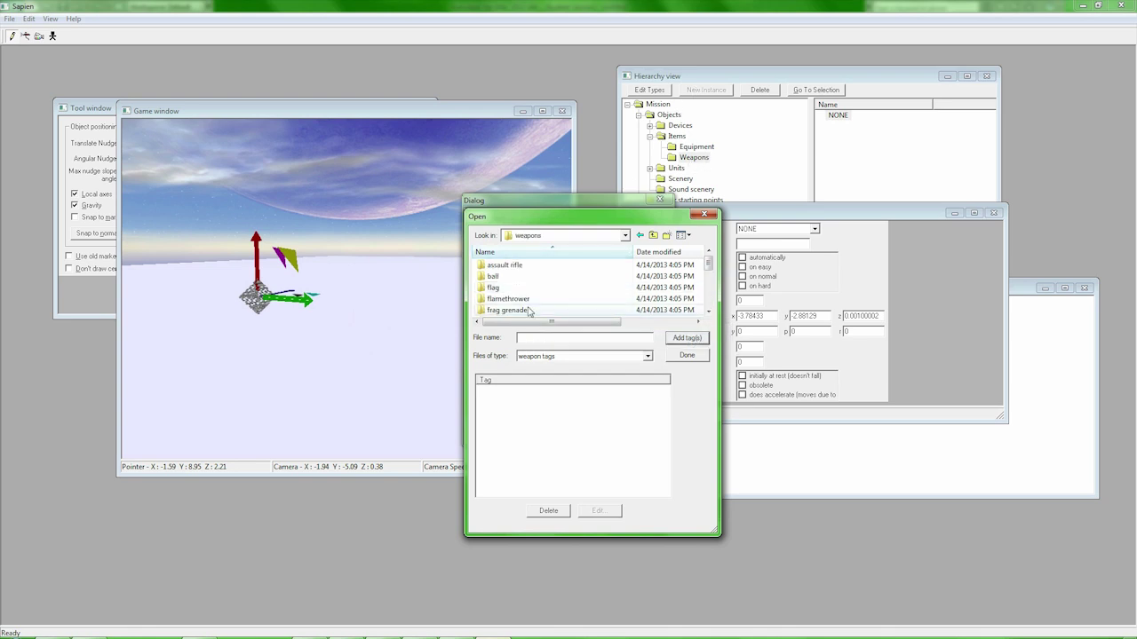
- Add rocket launcher.weapon from the rocket launcher folder to the level's weapon types and close the type dialogs
scroll(529, 282, "down", 4)
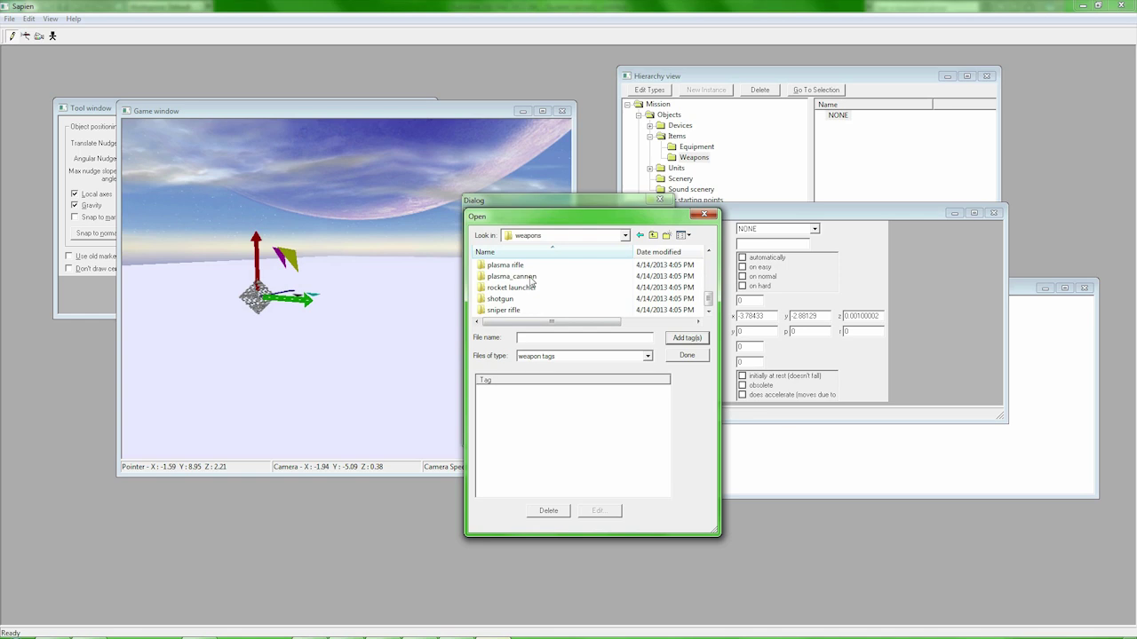
double_click(530, 288)
scroll(530, 292, "down", 1)
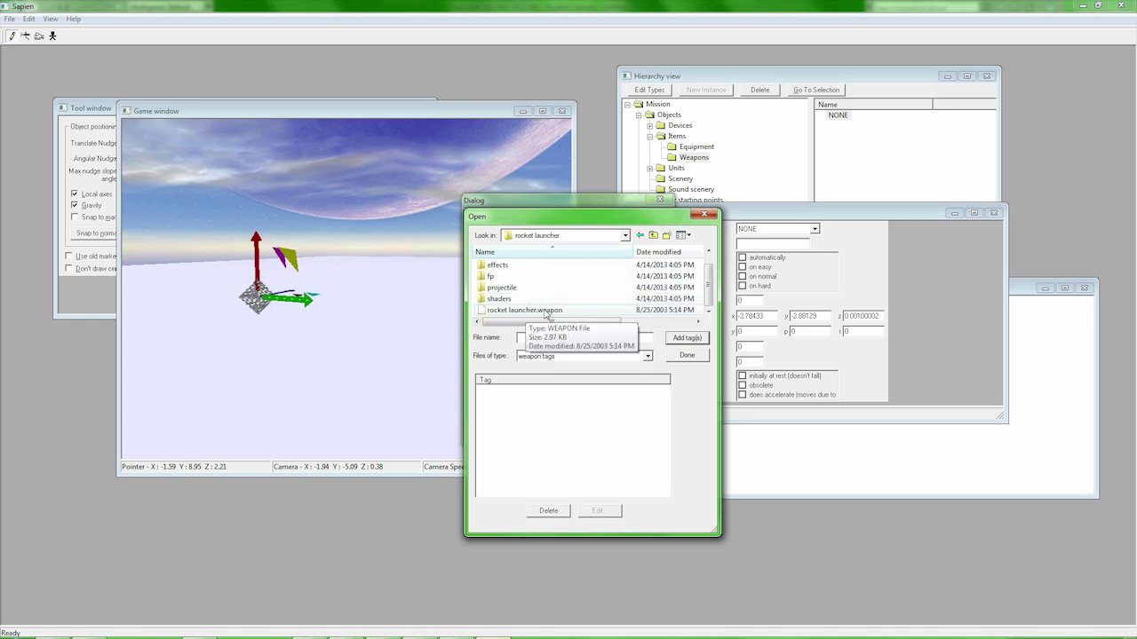
left_click(547, 311)
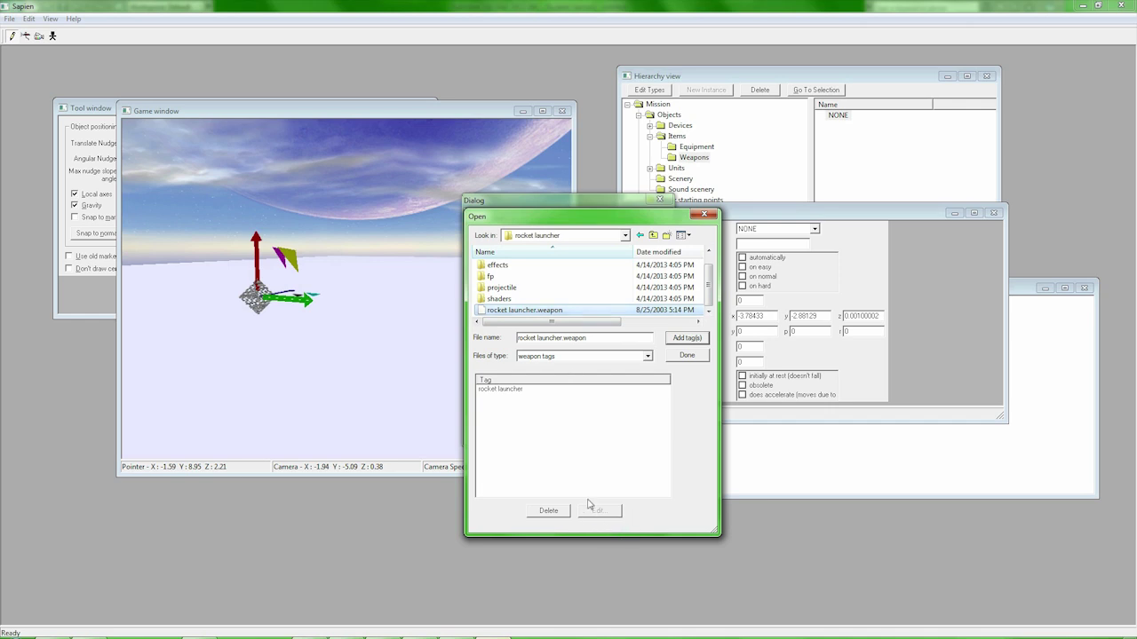
left_click(695, 357)
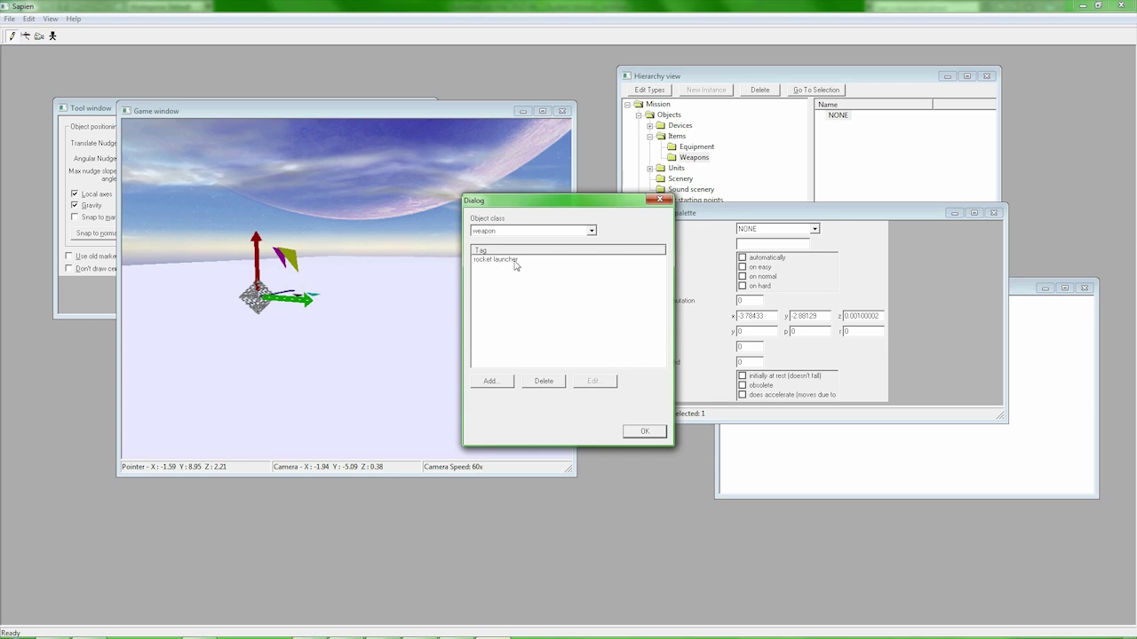
left_click(644, 431)
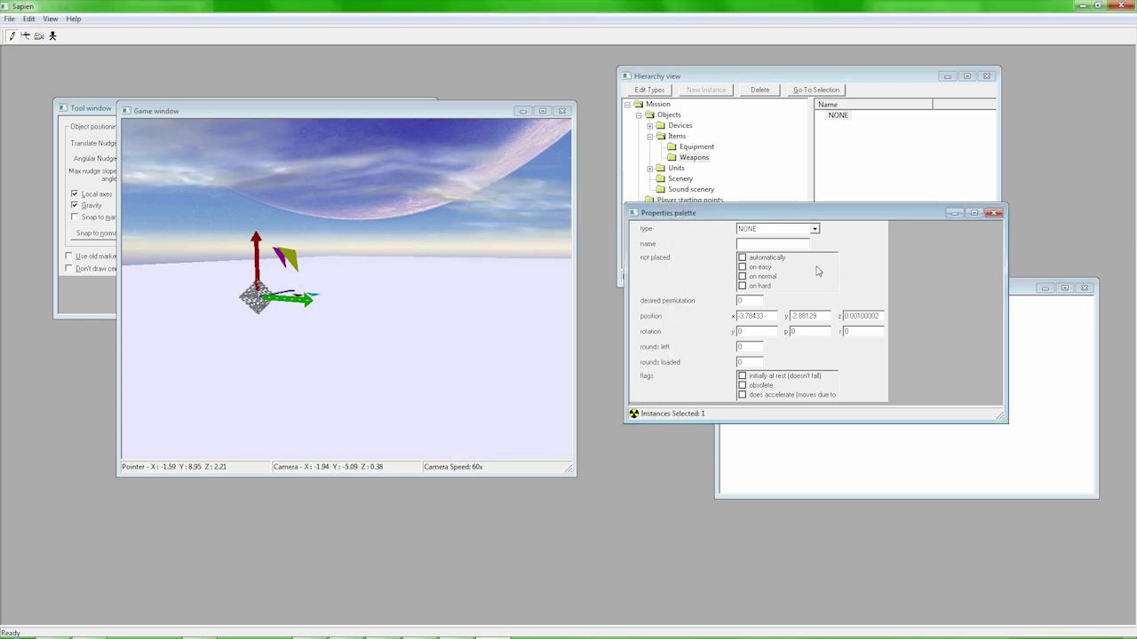
- Set the placed weapon's type to rocket launcher and view it in the level from another side
left_click(814, 230)
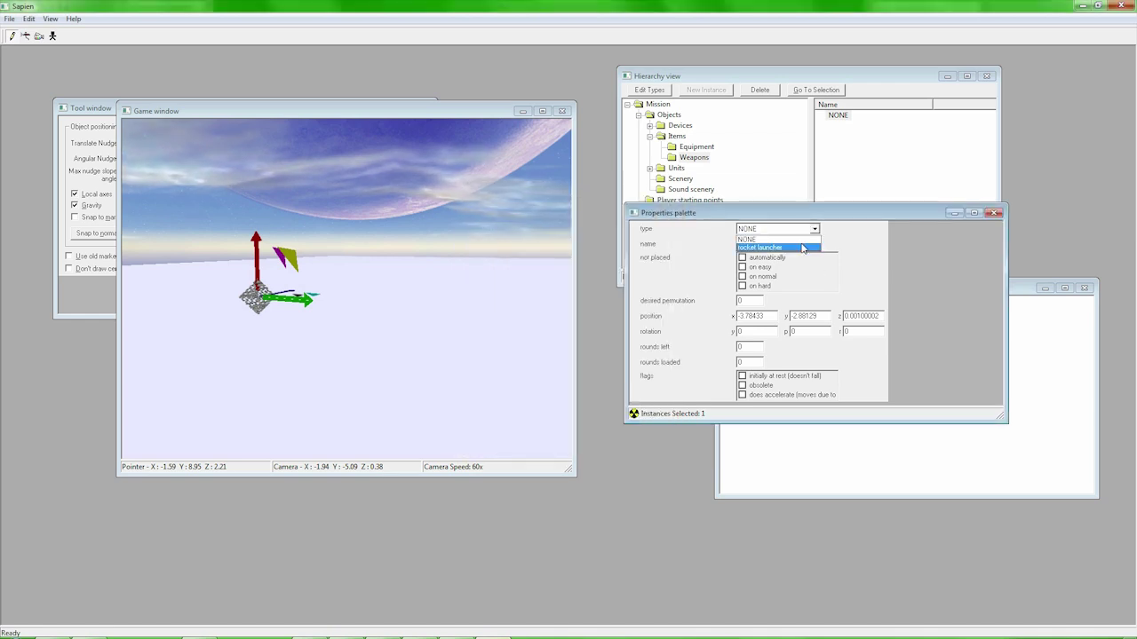
left_click(802, 243)
middle_click_drag(363, 291, 253, 345)
key("d")
key("w")
key("s")
key("s")
- Place six more rocket launchers on the ground near the first one and view the group from a distance
right_click(381, 261)
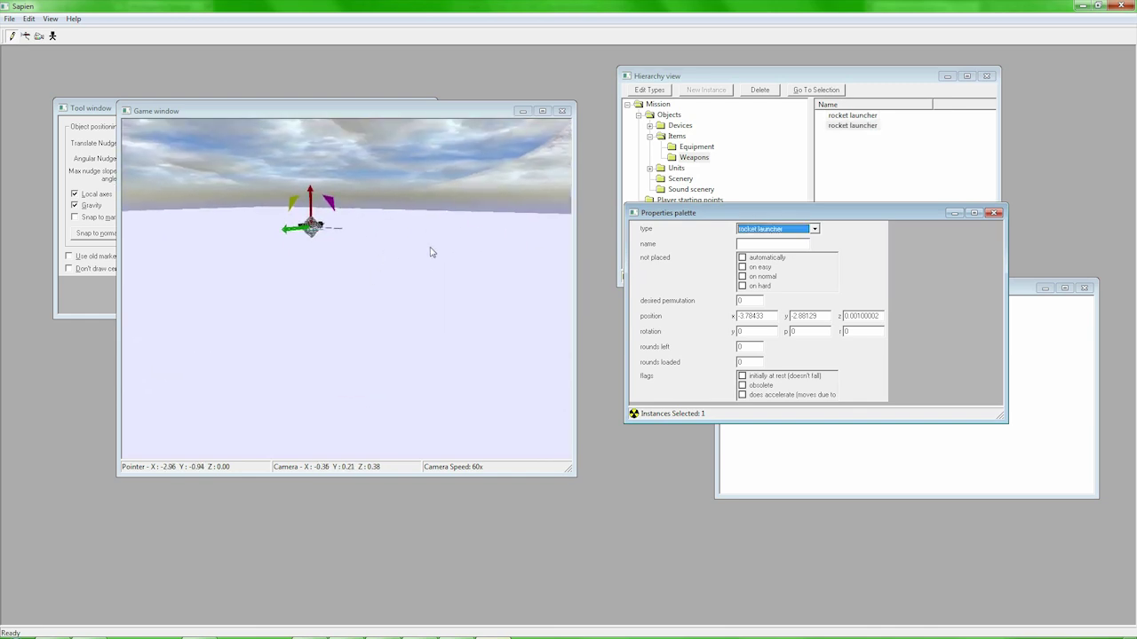
right_click(382, 262)
right_click(384, 267)
right_click(383, 274)
right_click(384, 279)
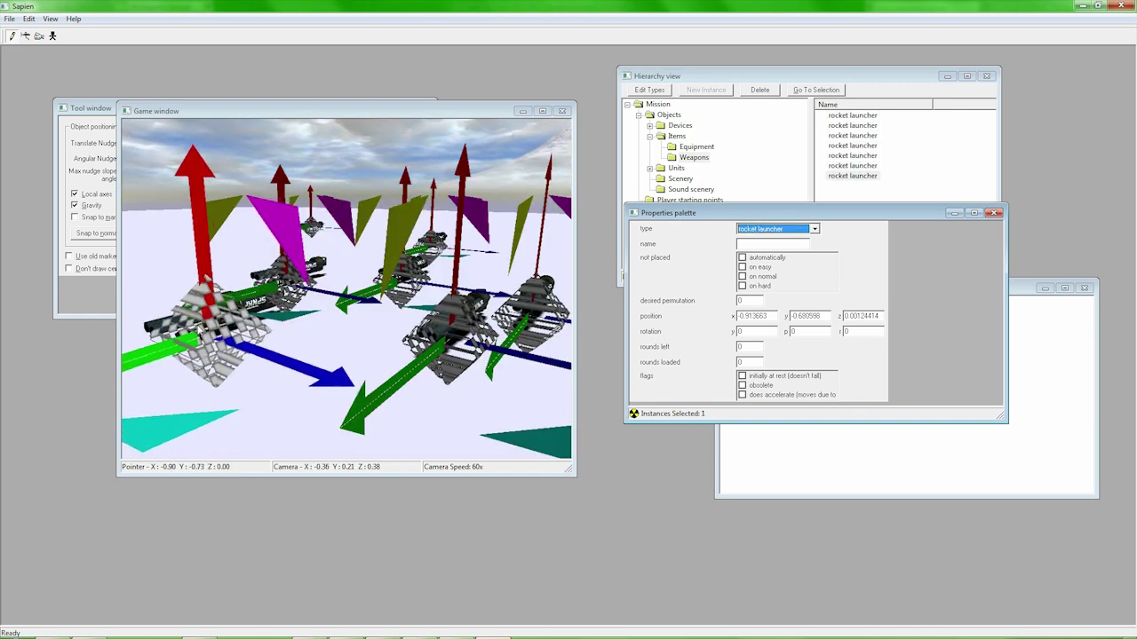
right_click(384, 282)
key("s")
middle_click_drag(346, 355, 399, 364)
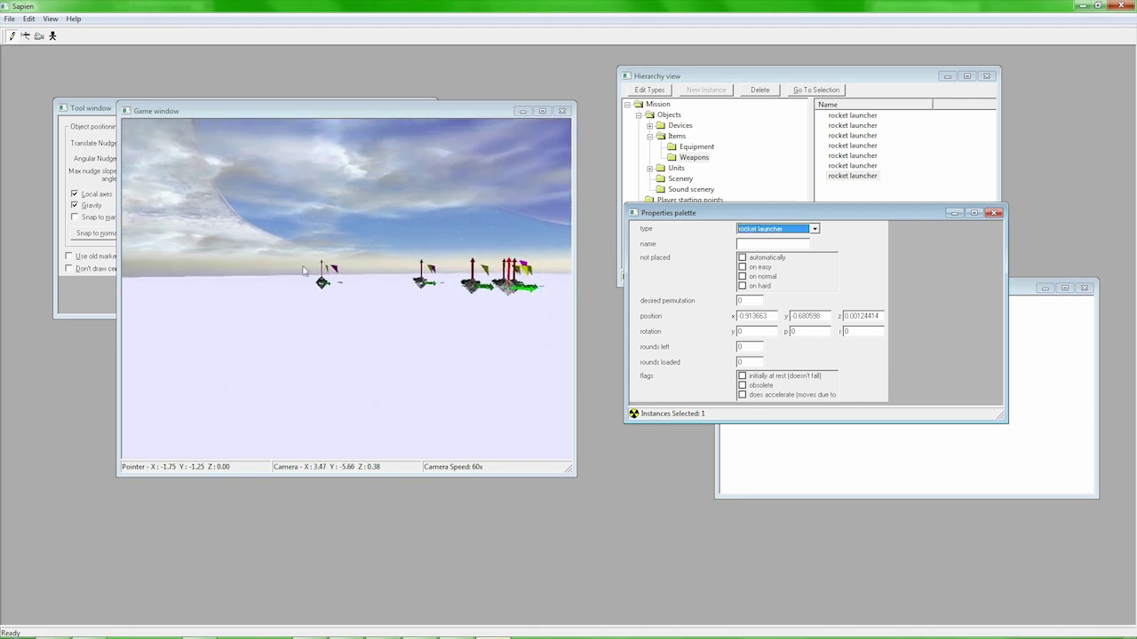
- Select the Vehicles category under Units in the mission hierarchy and open its object type editor
left_click(768, 167)
left_click(638, 232)
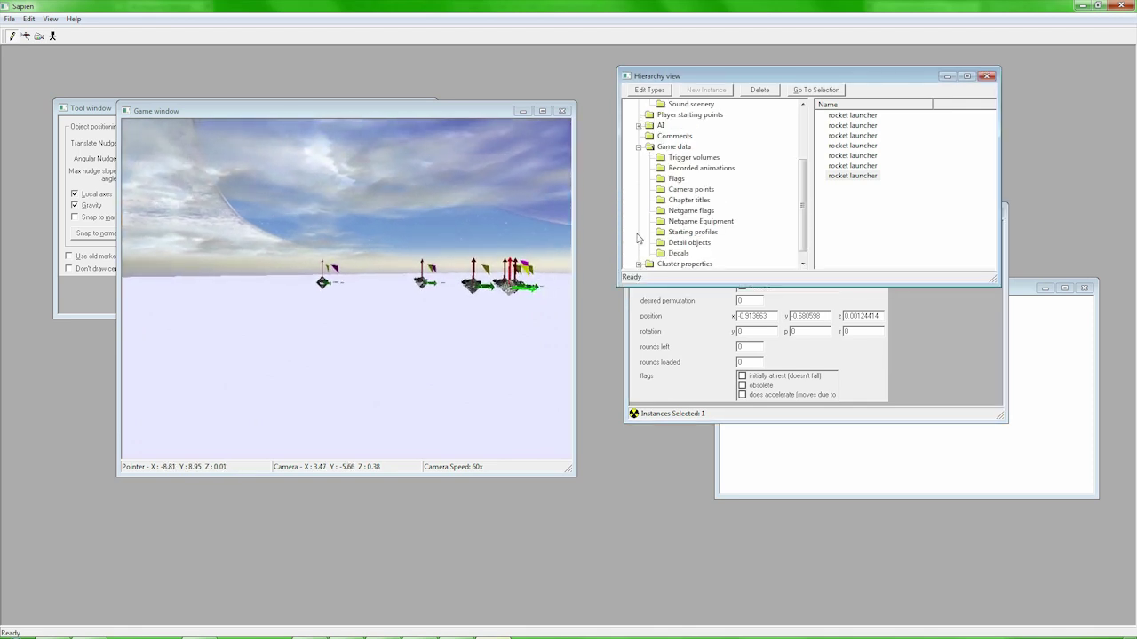
left_click(638, 148)
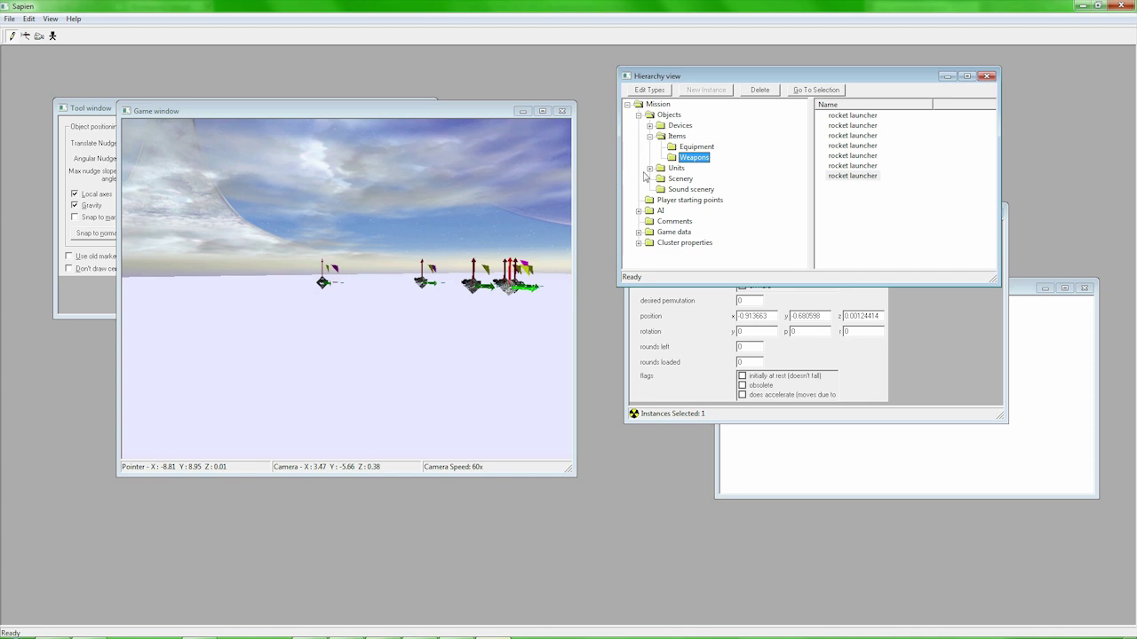
left_click(637, 244)
left_click(639, 201)
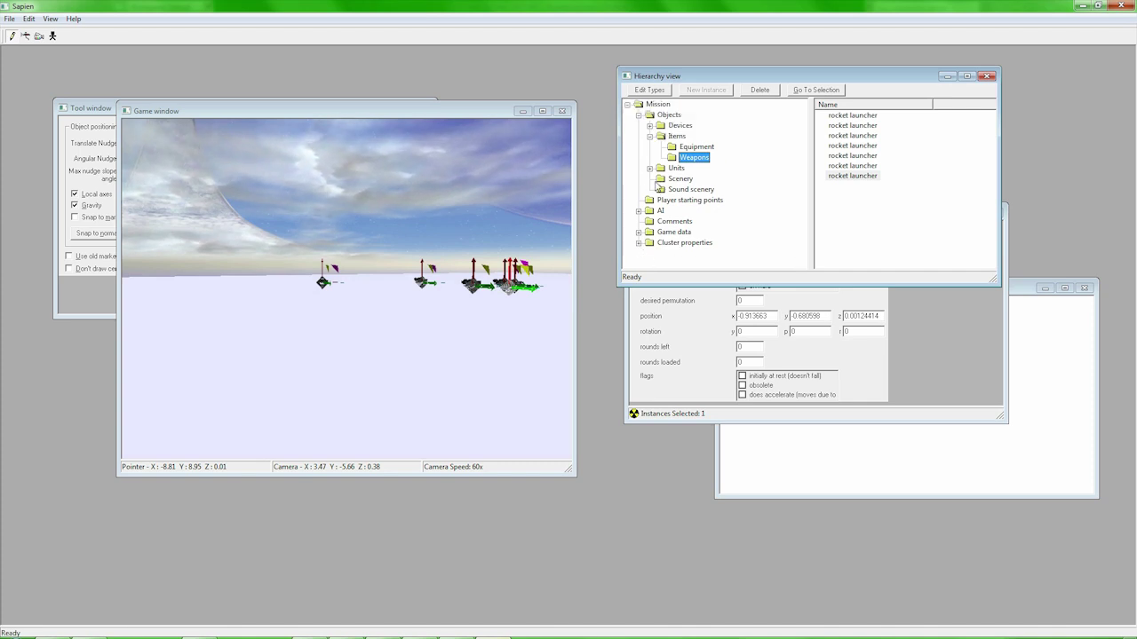
left_click(649, 169)
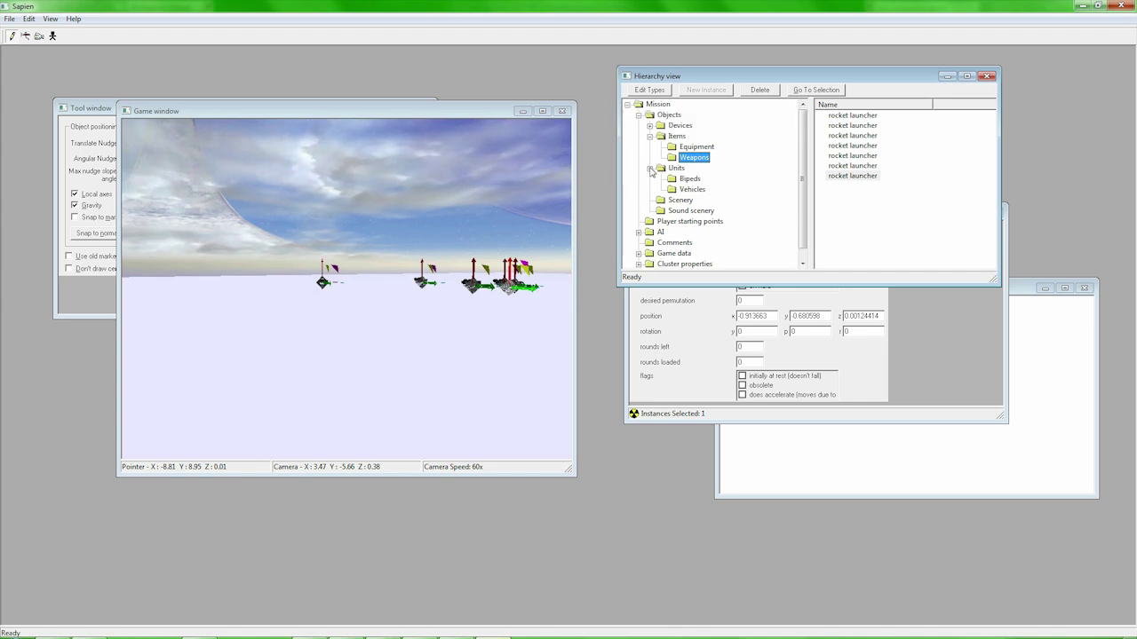
left_click(692, 190)
left_click(656, 90)
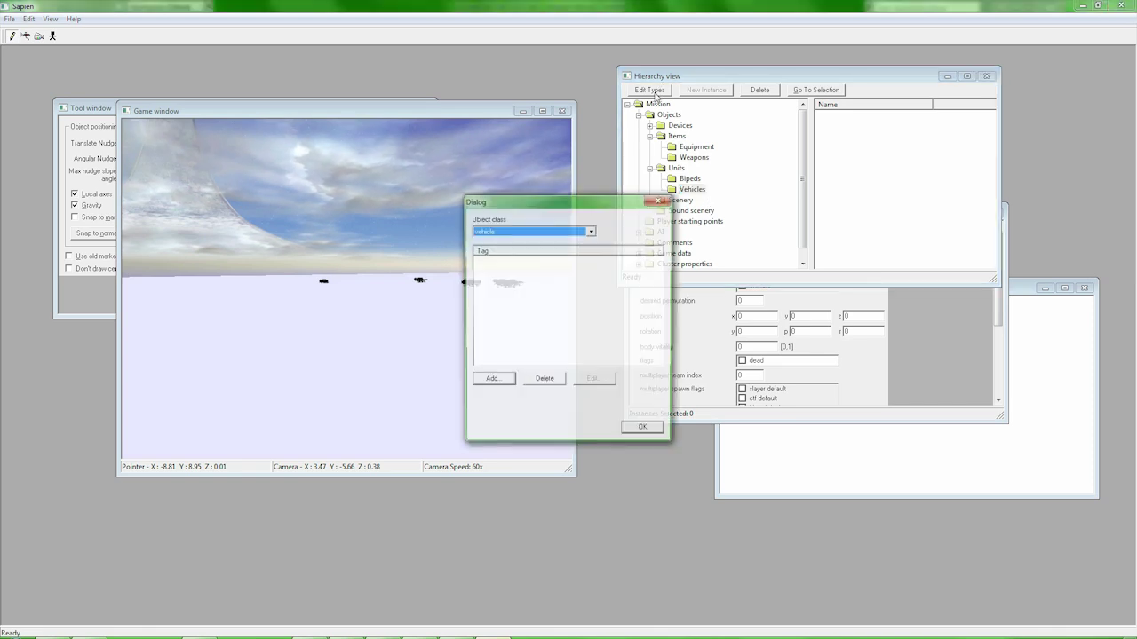
- Add mp_warthog.vehicle from the warthog folder inside vehicles to the level's vehicle types and close the type dialogs
left_click(504, 382)
left_click(653, 236)
left_click(653, 235)
scroll(590, 307, "down", 3)
double_click(569, 297)
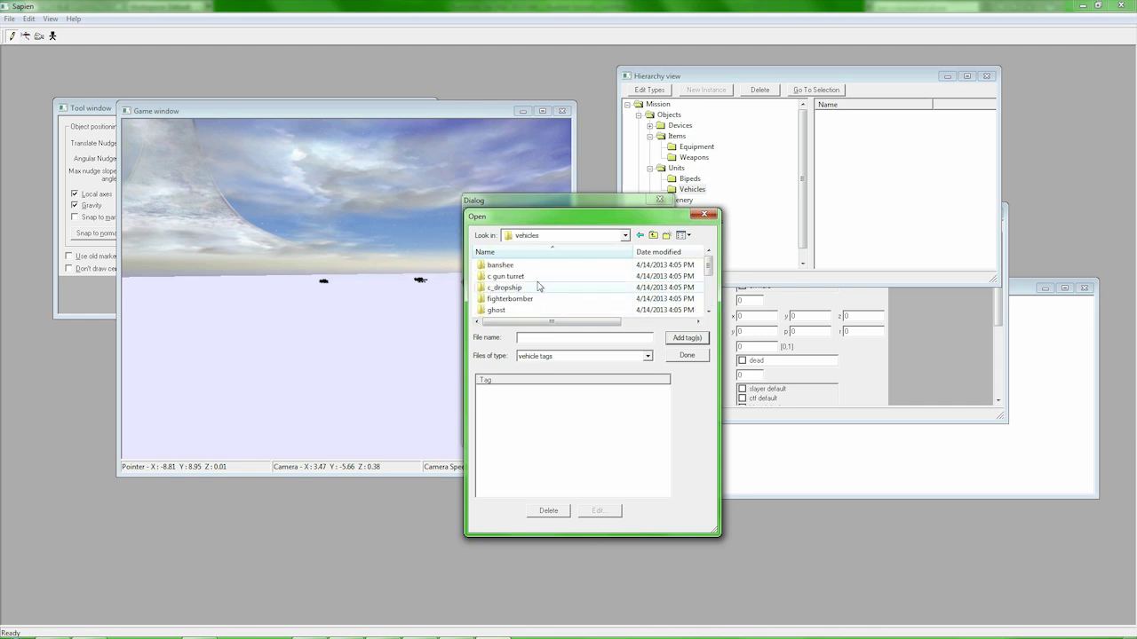
left_click_drag(711, 270, 711, 302)
double_click(548, 301)
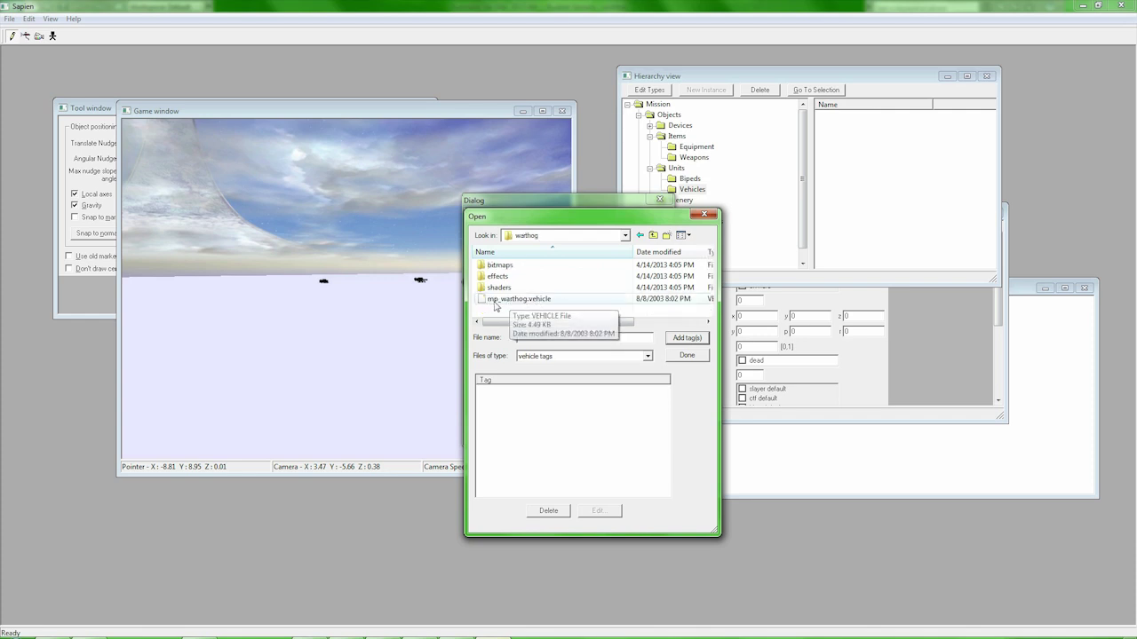
double_click(533, 300)
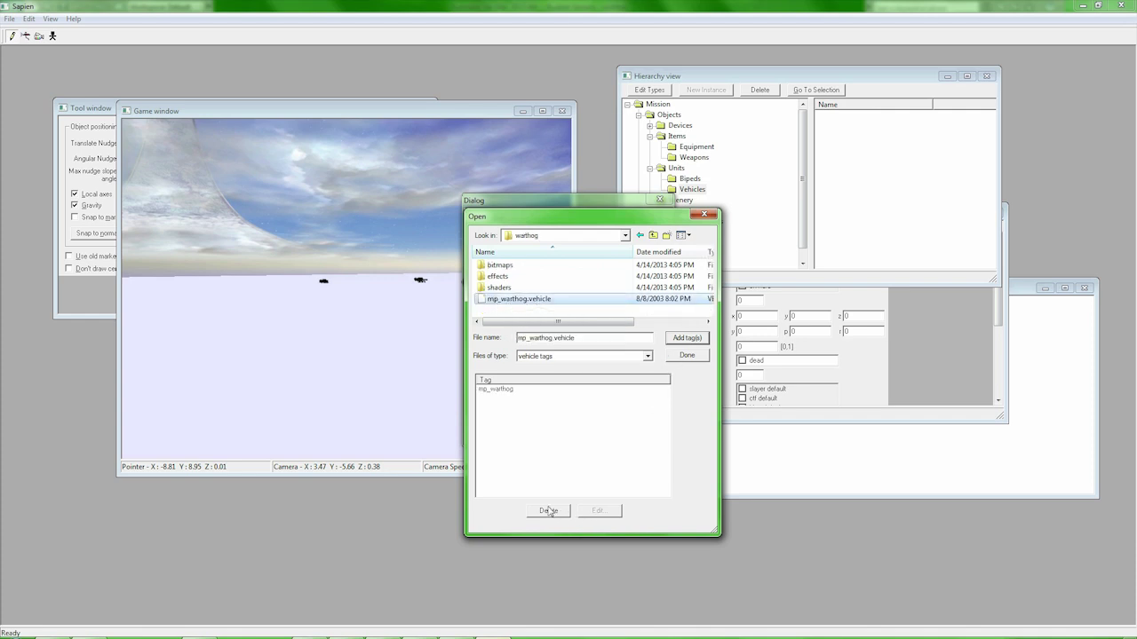
left_click(687, 357)
left_click(651, 432)
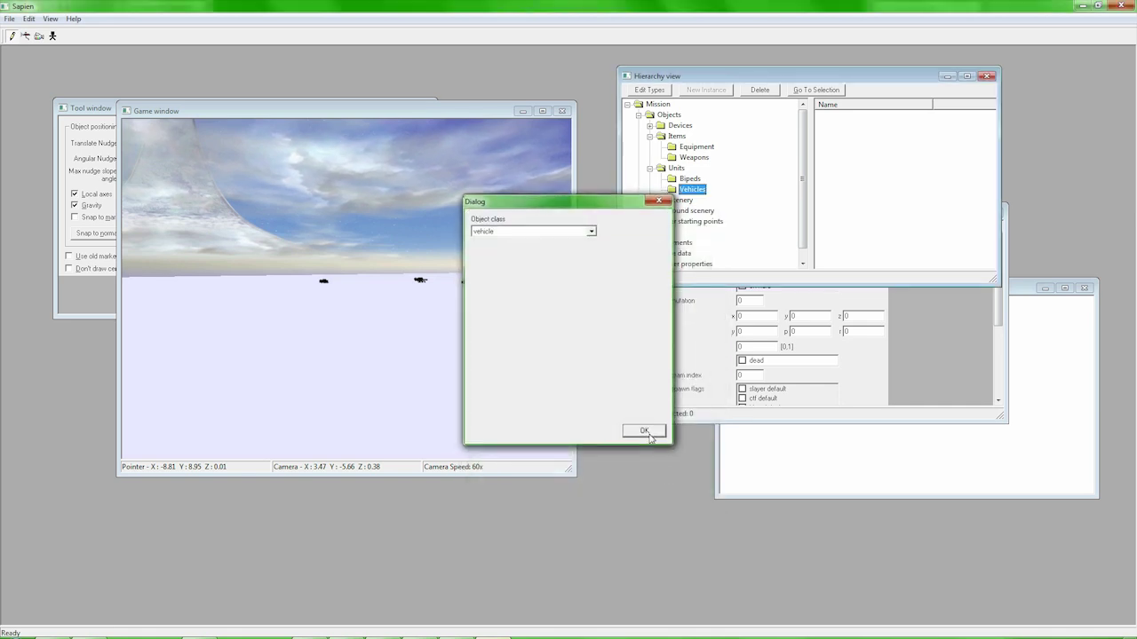
- Place a vehicle on the ground in front of the rocket launchers and set its type to mp_warthog
left_click(296, 364)
left_click(701, 332)
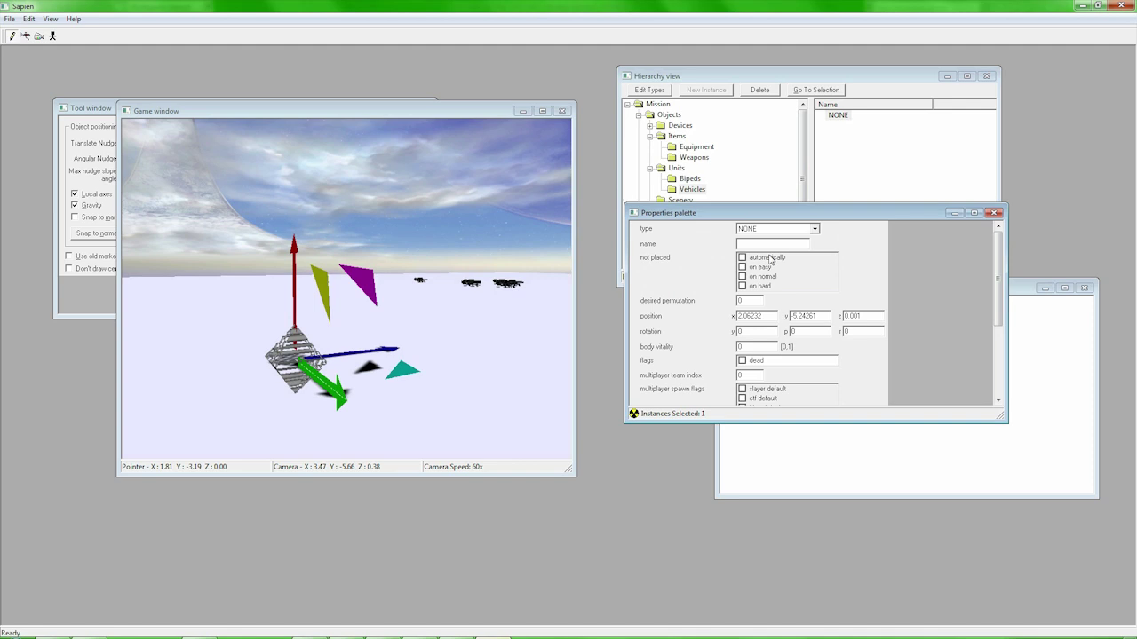
left_click(772, 231)
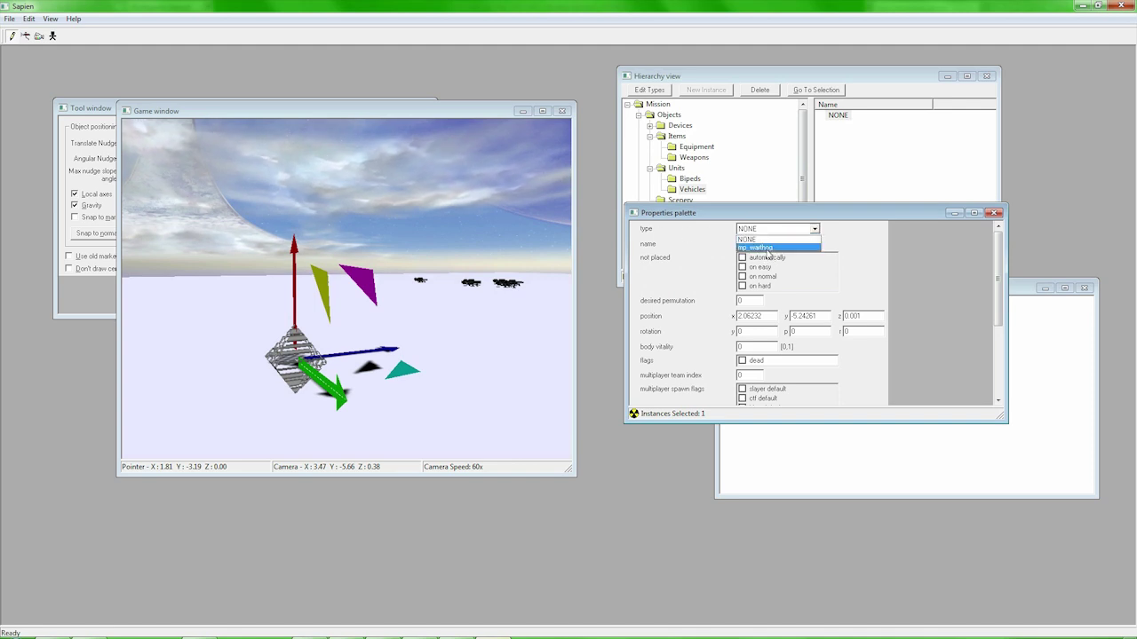
left_click(770, 249)
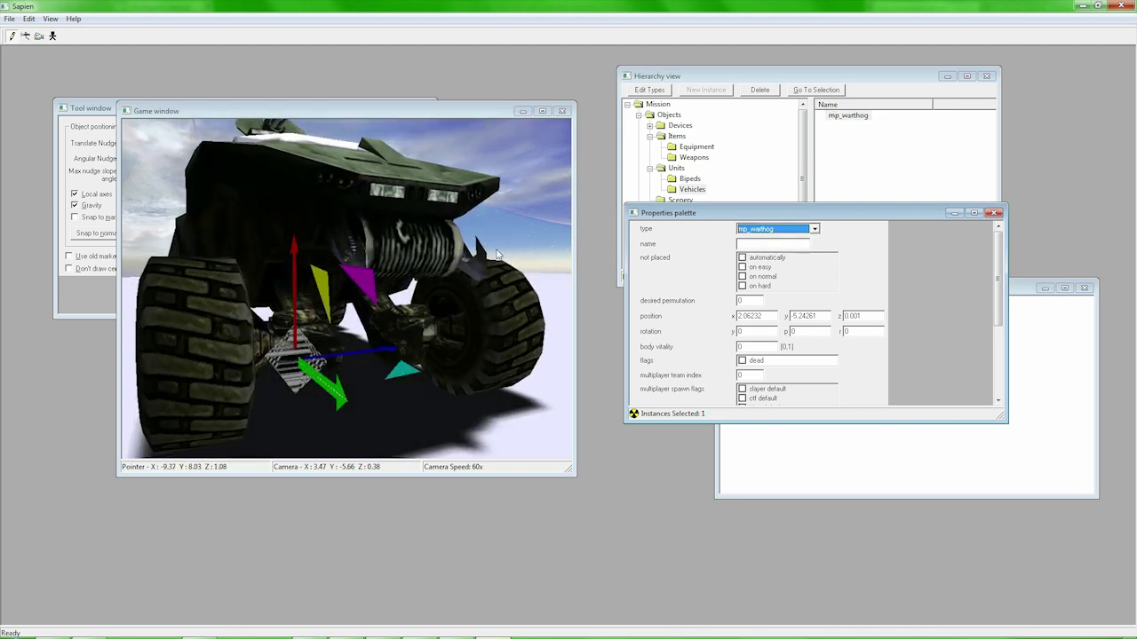
- Move the warthog to about x 5.03, y -2.12 and view it from behind the rocket launchers
middle_click_drag(497, 255, 406, 245)
key("s")
key("d")
key("w")
key("d")
key("w")
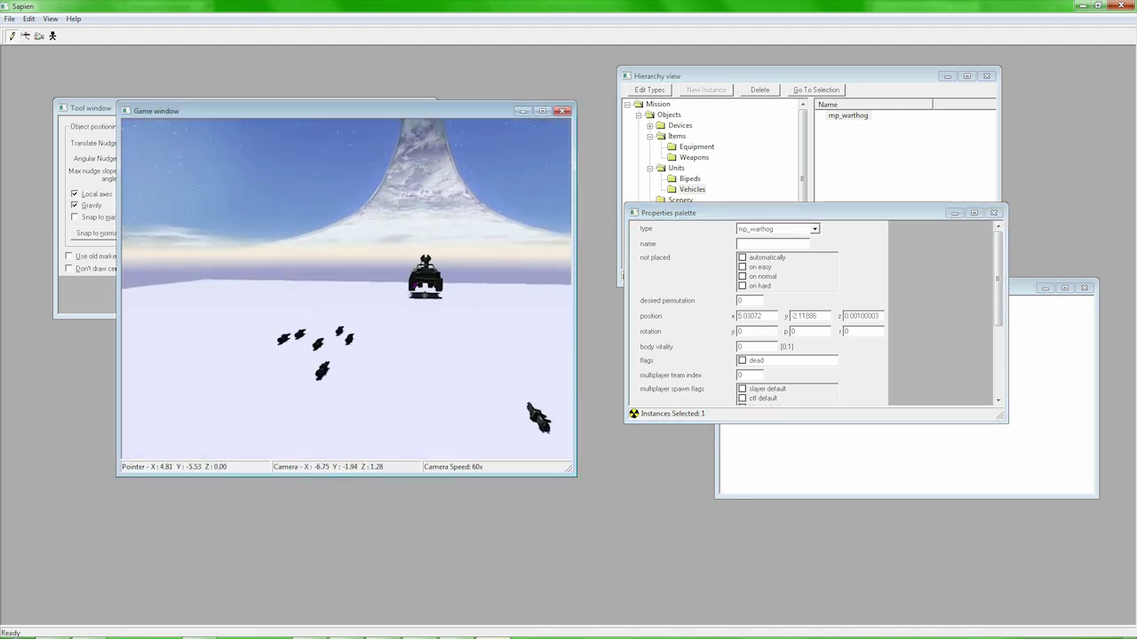
key("d")
- Select the player starting points category and examine the populated box level from the side and from above
left_click(637, 115)
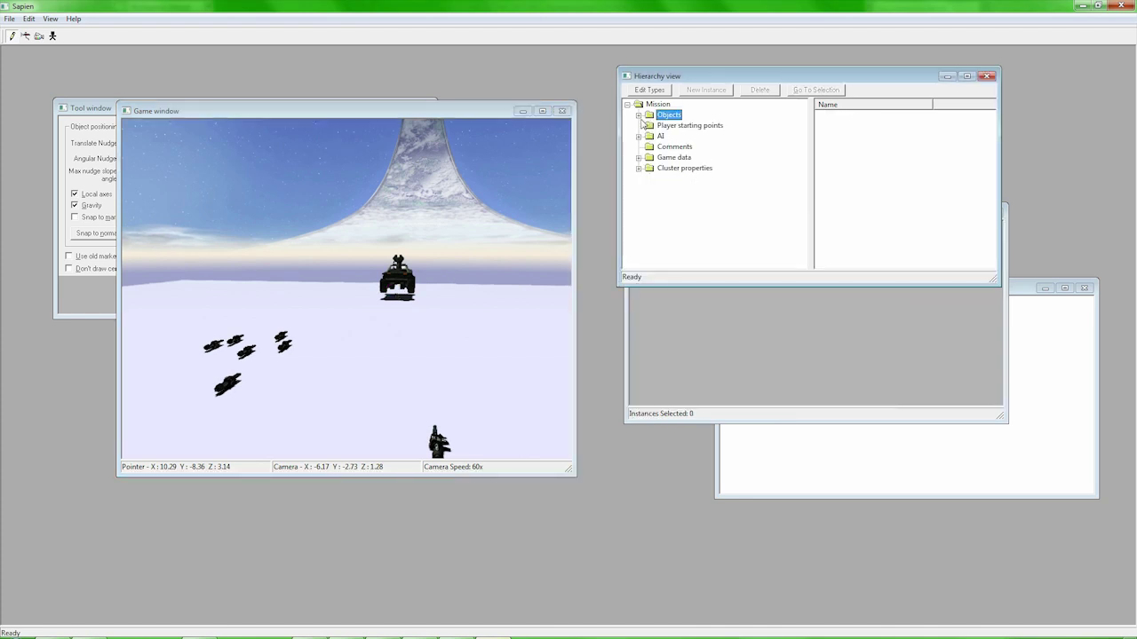
left_click(672, 125)
left_click(444, 298)
key("s")
key("d")
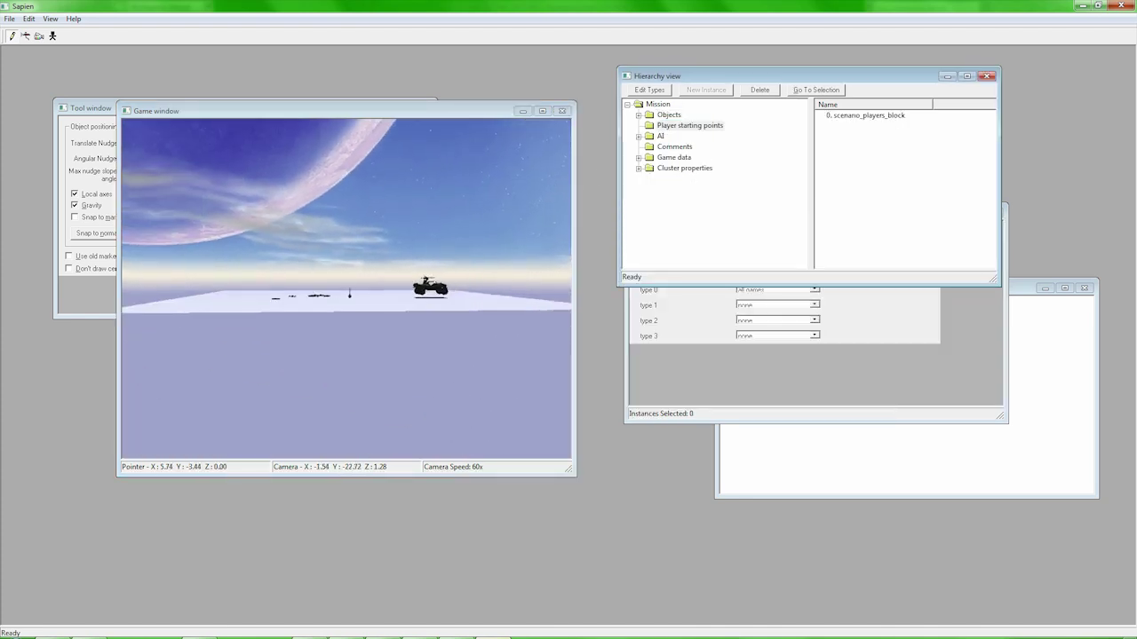
key("w")
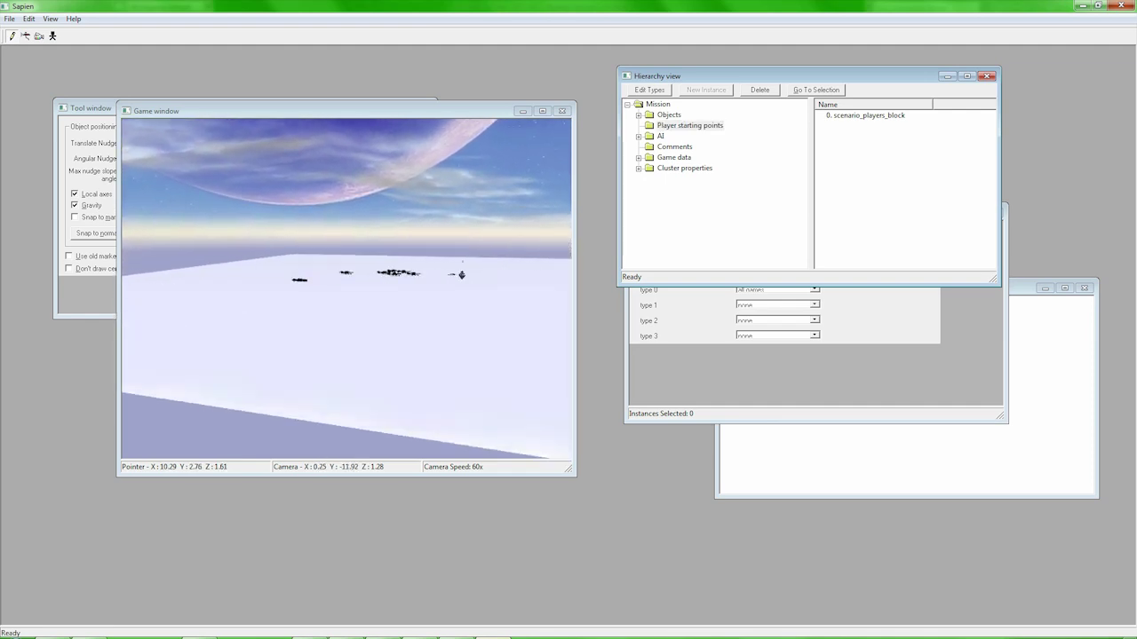
key("s")
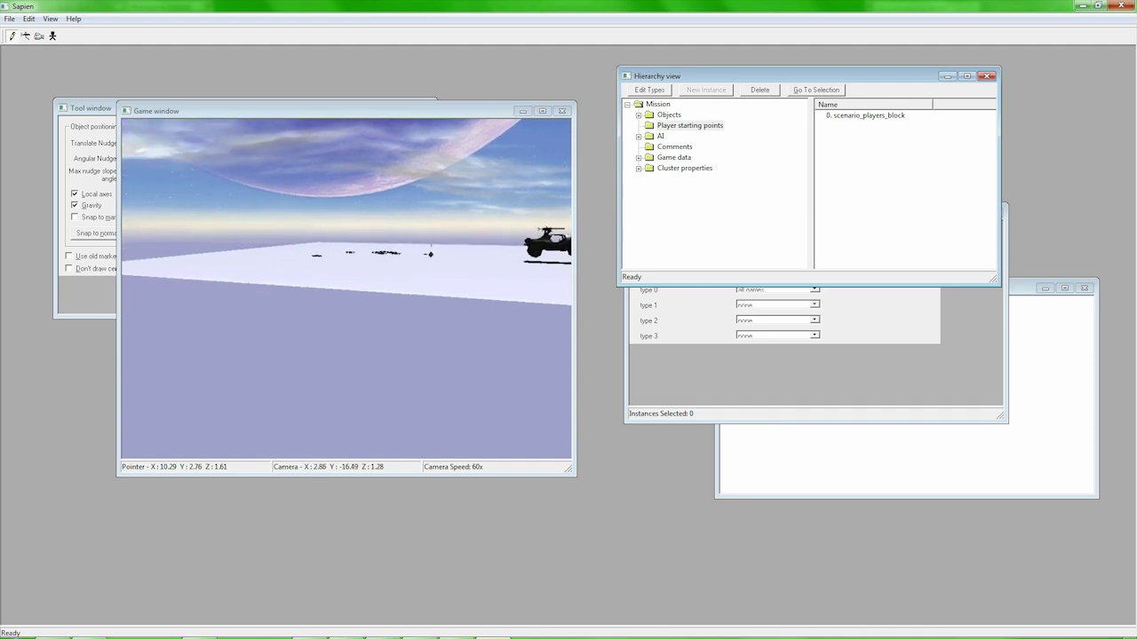
key("r")
key("f")
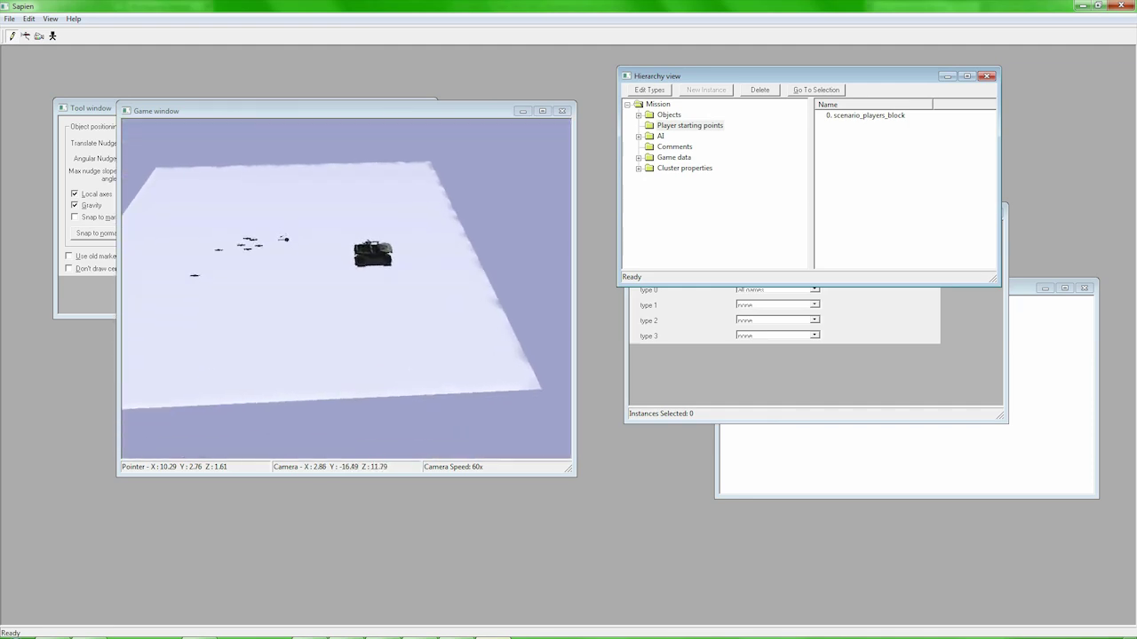
right_click_drag(409, 295, 406, 293)
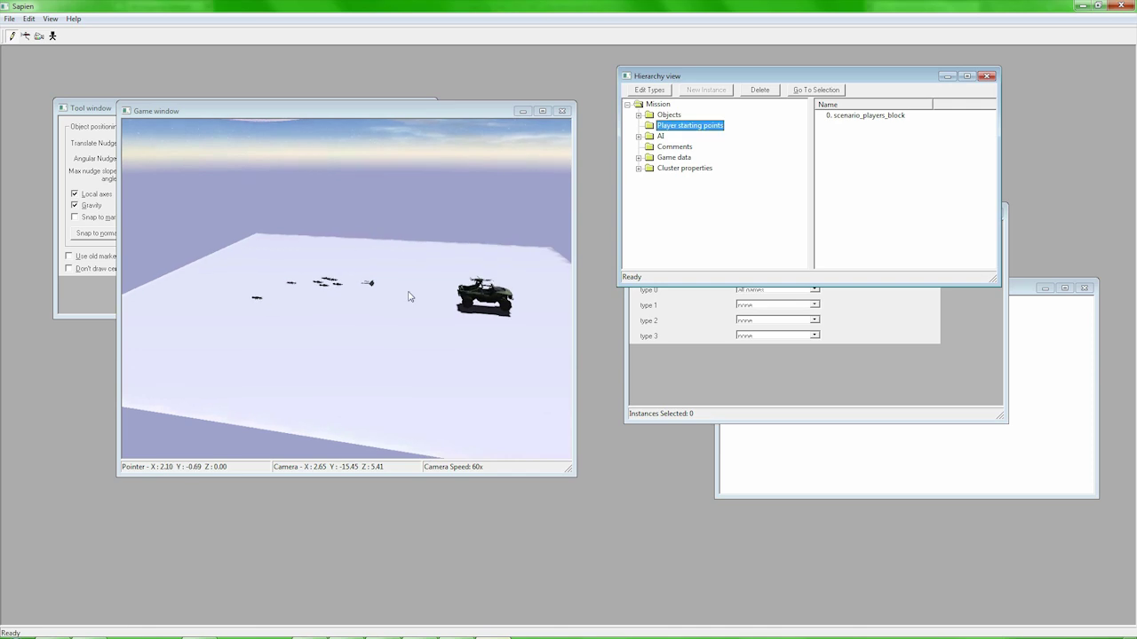
- Save the box level's scenario with the placed weapons and warthog
left_click(14, 22)
left_click(50, 65)
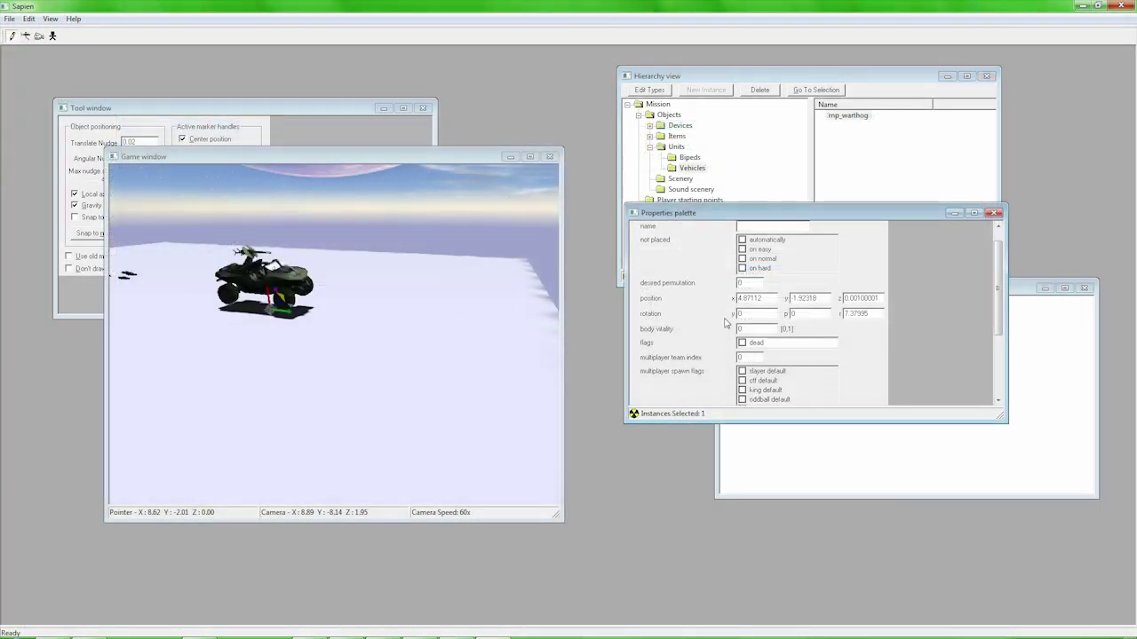
- Enable the default and allowed multiplayer spawn flags for slayer, ctf, king and oddball on the warthog
scroll(725, 323, "down", 6)
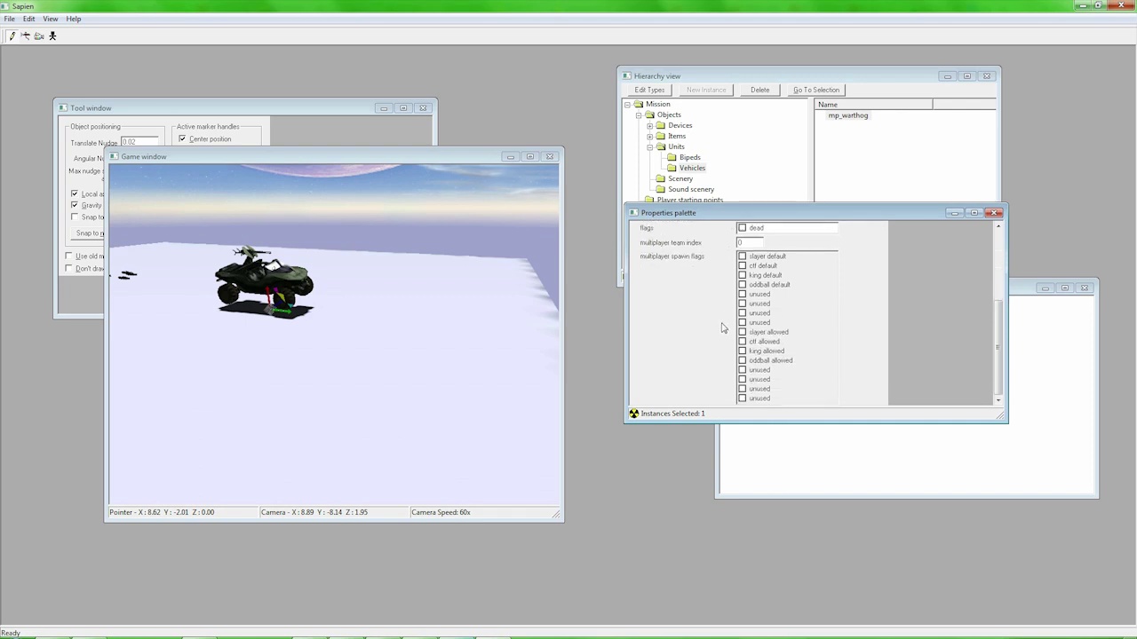
scroll(858, 364, "up", 2)
left_click(742, 293)
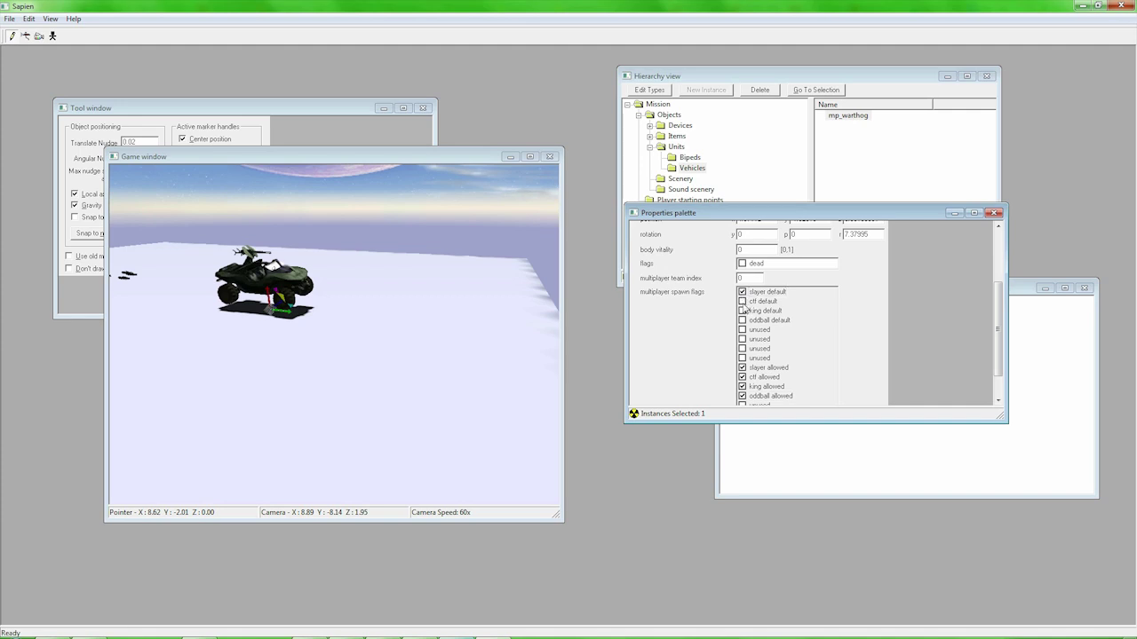
scroll(810, 353, "up", 5)
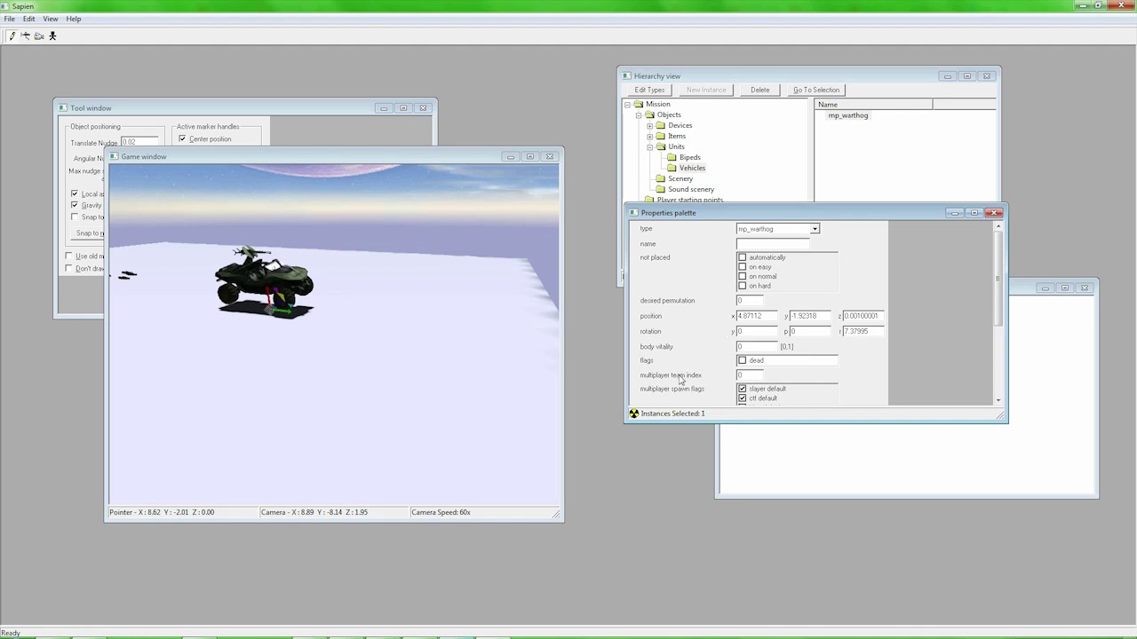
scroll(684, 383, "down", 7)
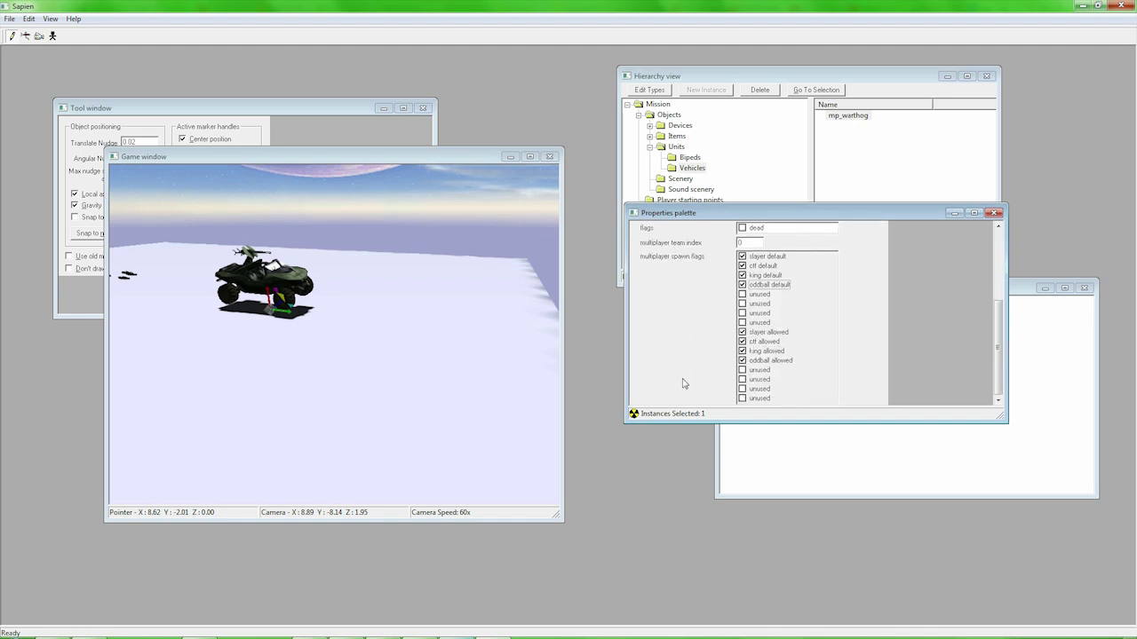
scroll(684, 384, "up", 7)
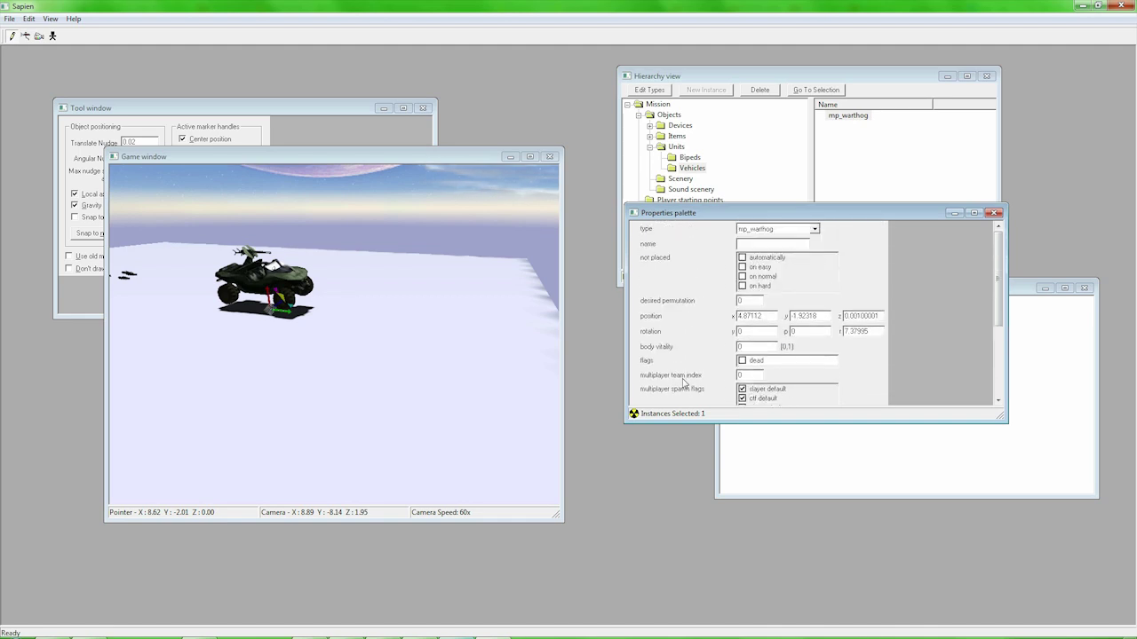
- Save box.scenario and close Sapien
left_click(9, 19)
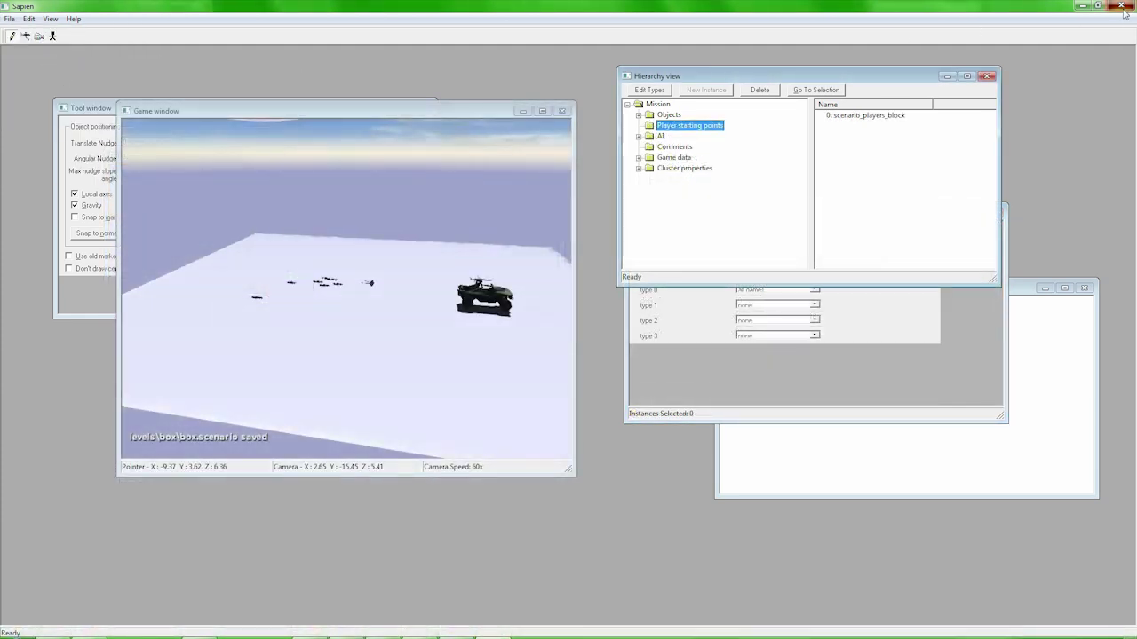
left_click(1121, 6)
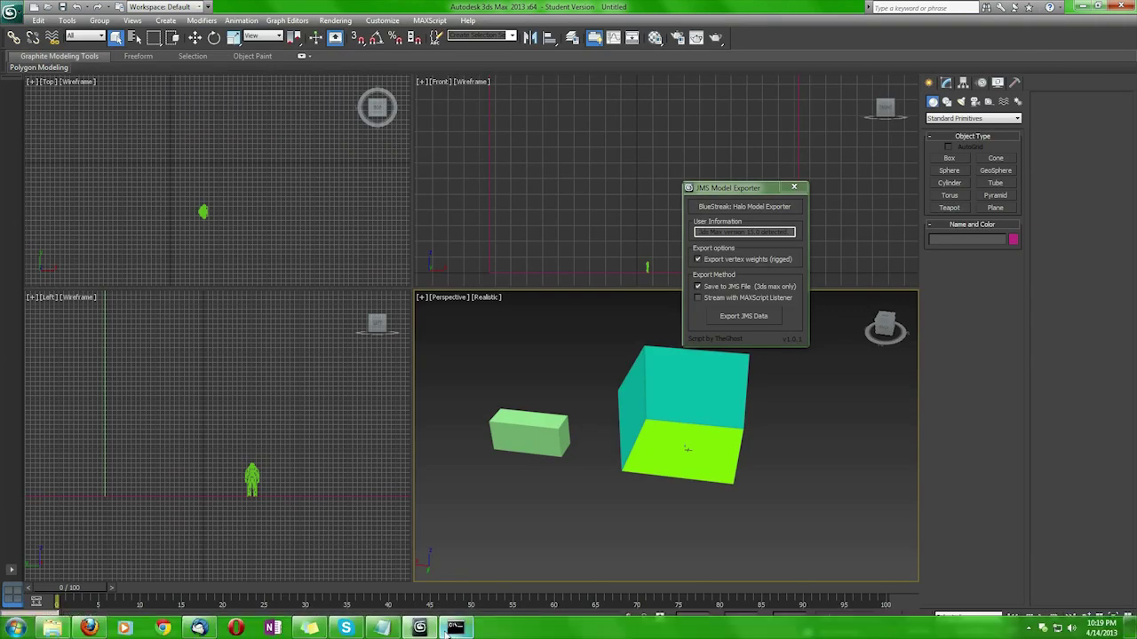
- Check the level folder name in tags\levels and run tool build-cache-file levels\box\box in the command prompt
left_click(456, 627)
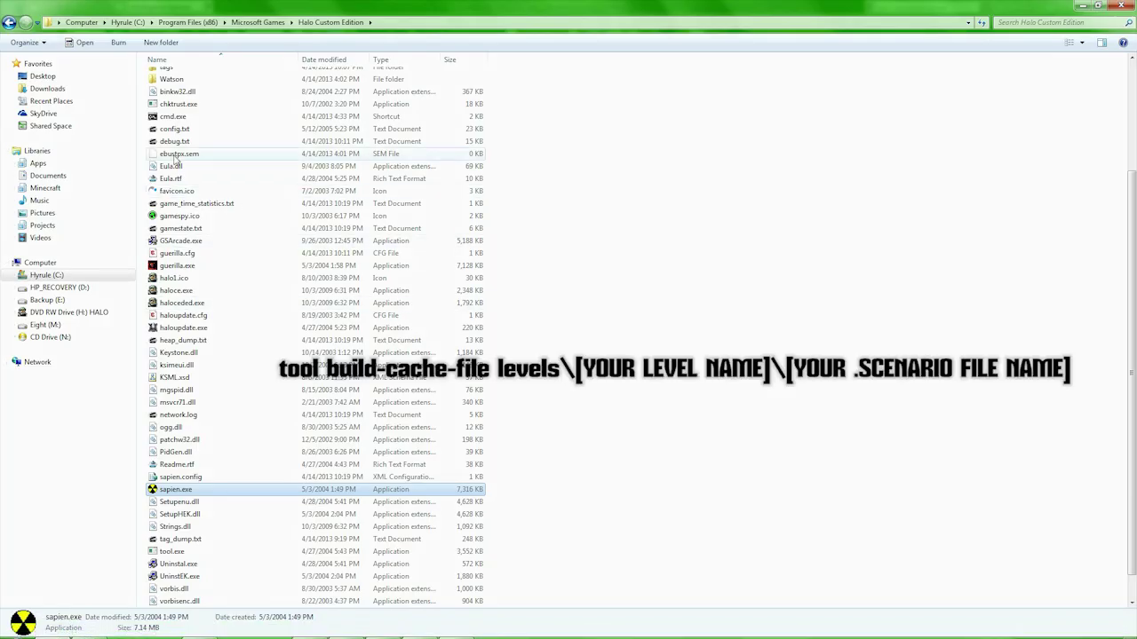
scroll(175, 158, "up", 10)
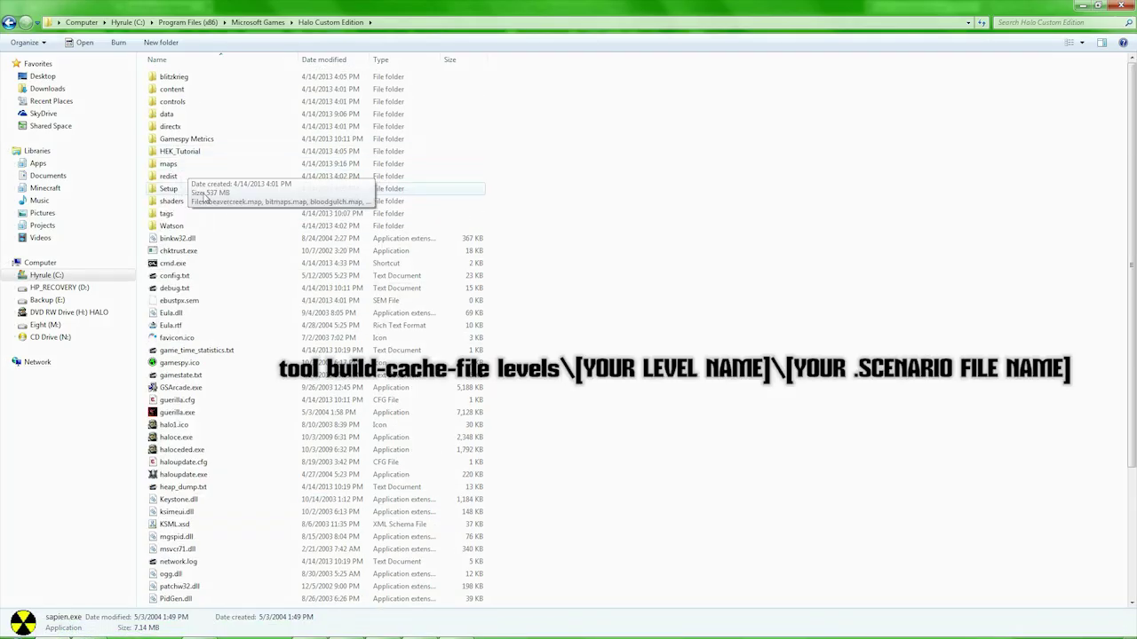
double_click(203, 210)
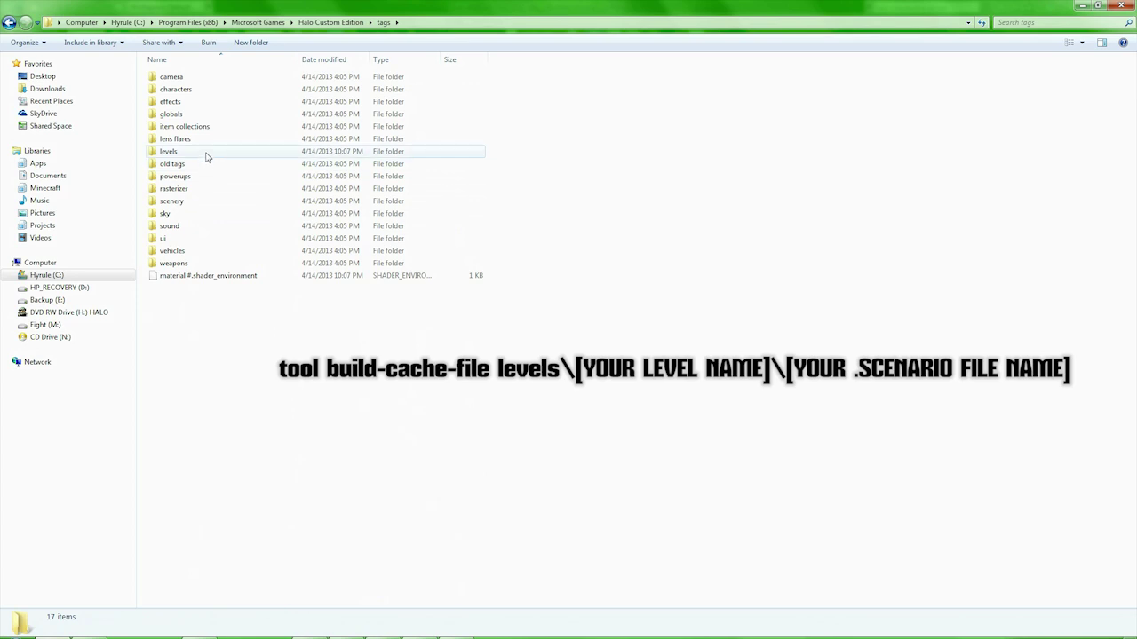
mouse_move(351, 631)
left_click(456, 628)
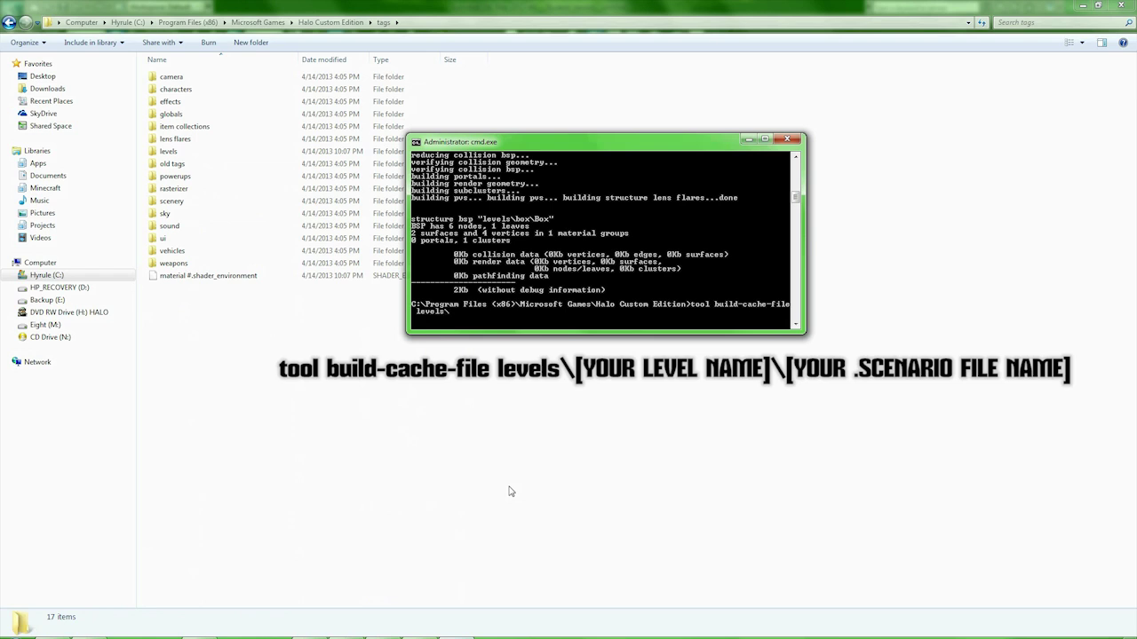
double_click(223, 151)
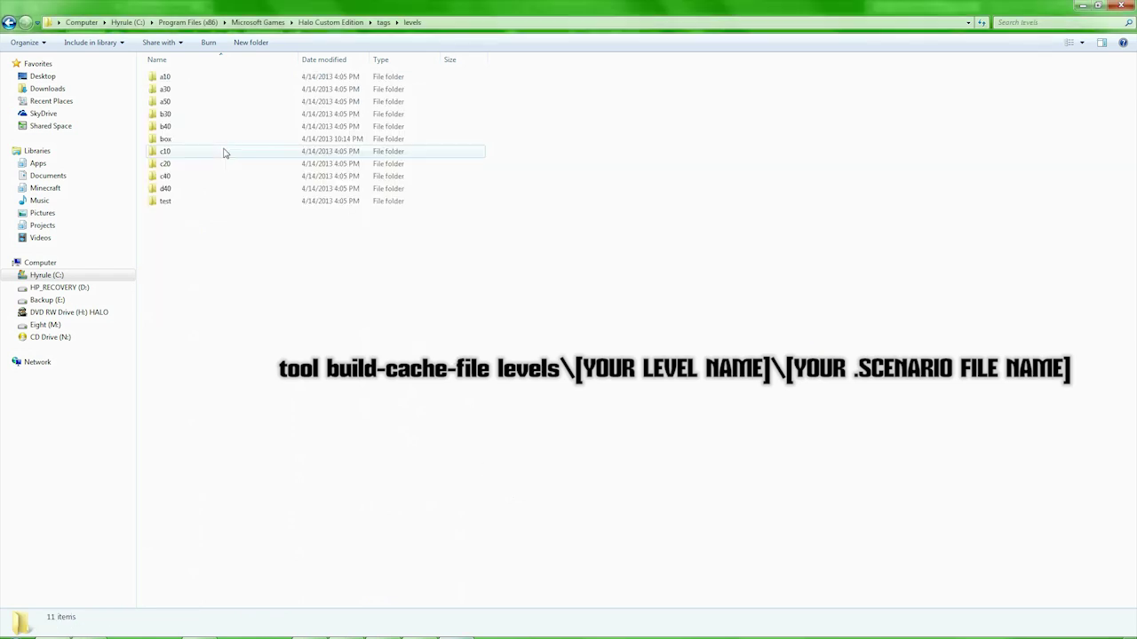
mouse_move(382, 632)
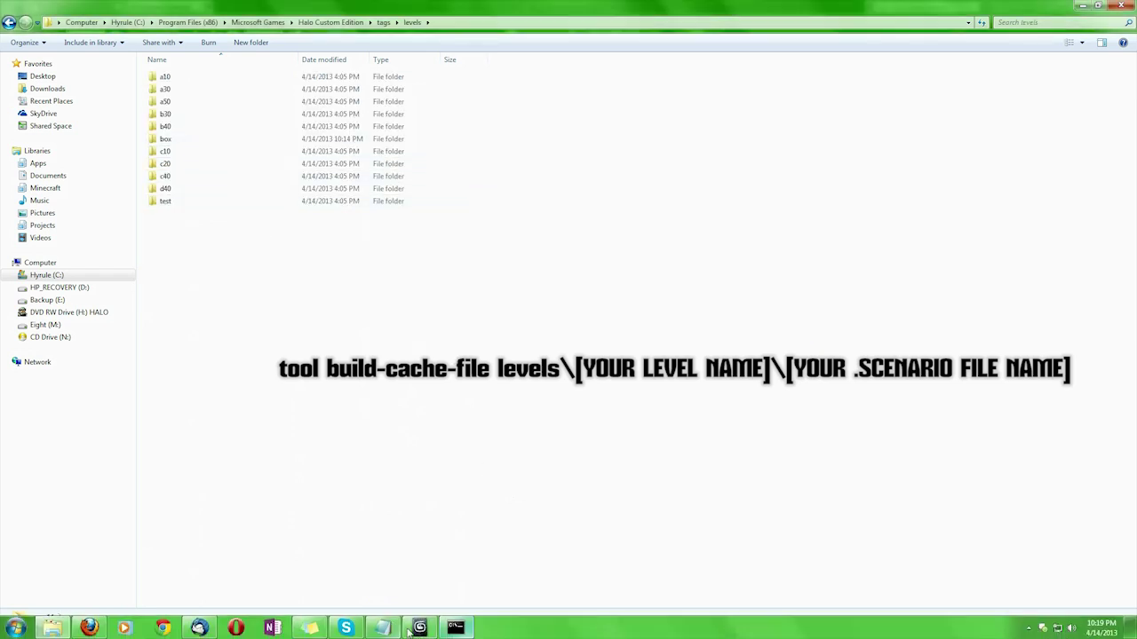
left_click(456, 630)
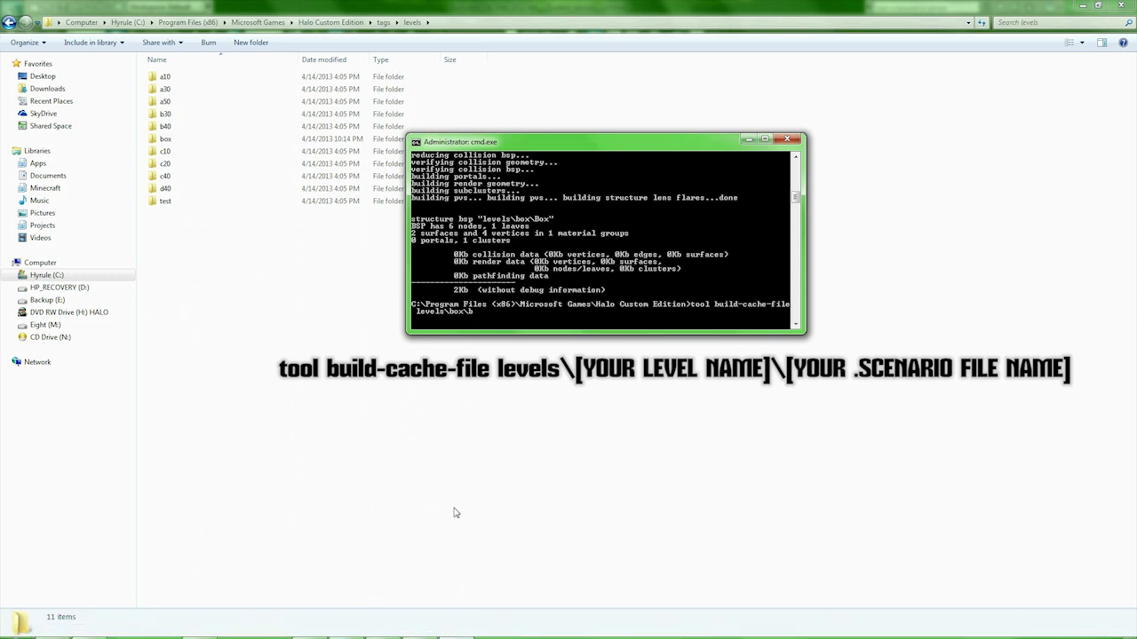
key("Return")
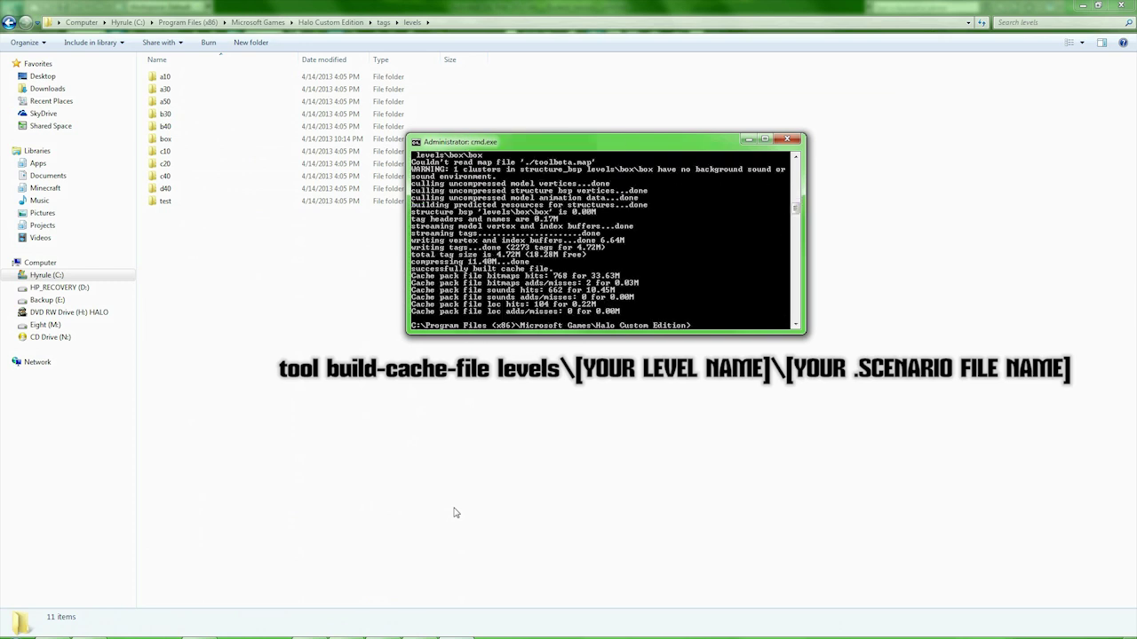
- Review the build-cache-file output, check the Halo Custom Edition maps folder for box.map, and return to the Halo Custom Edition folder
scroll(550, 291, "up", 2)
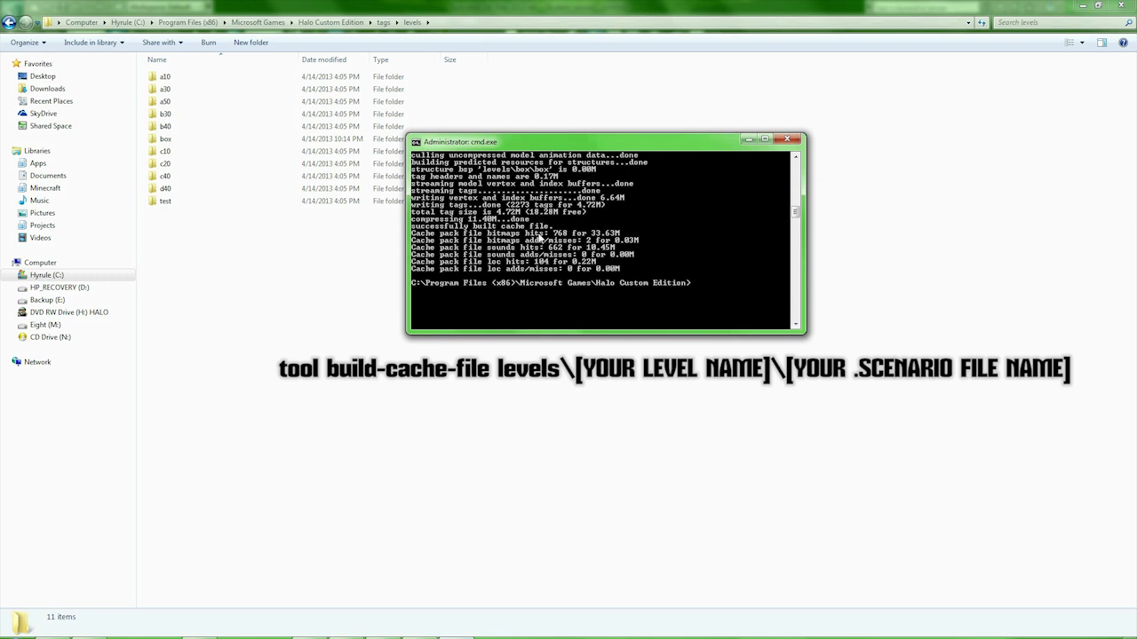
scroll(538, 238, "up", 2)
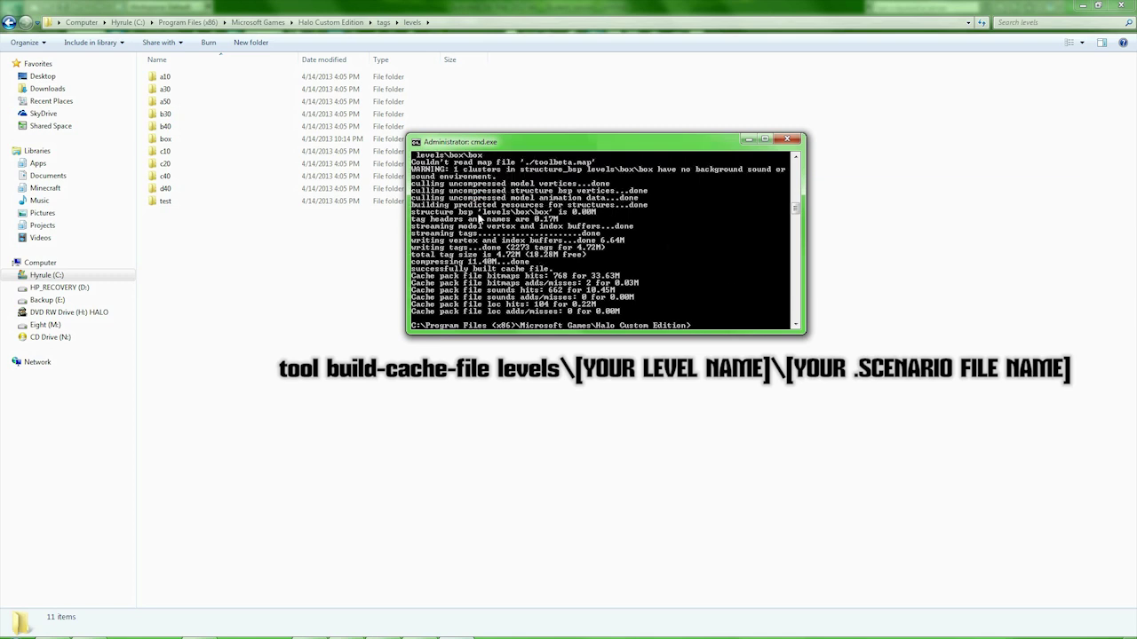
left_click(298, 241)
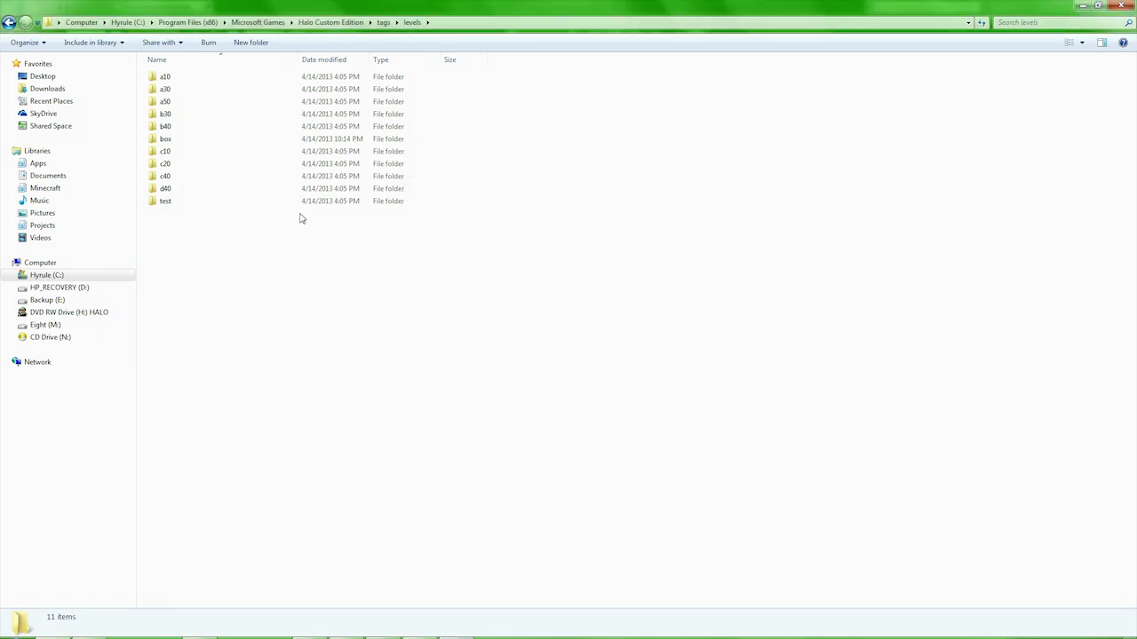
left_click(331, 22)
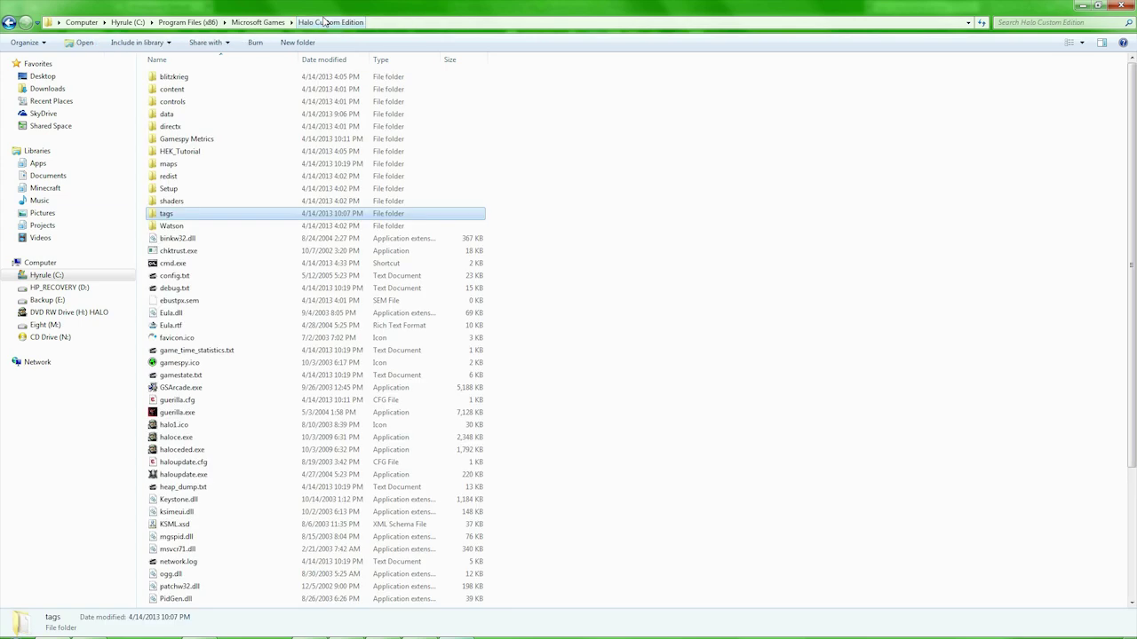
double_click(215, 165)
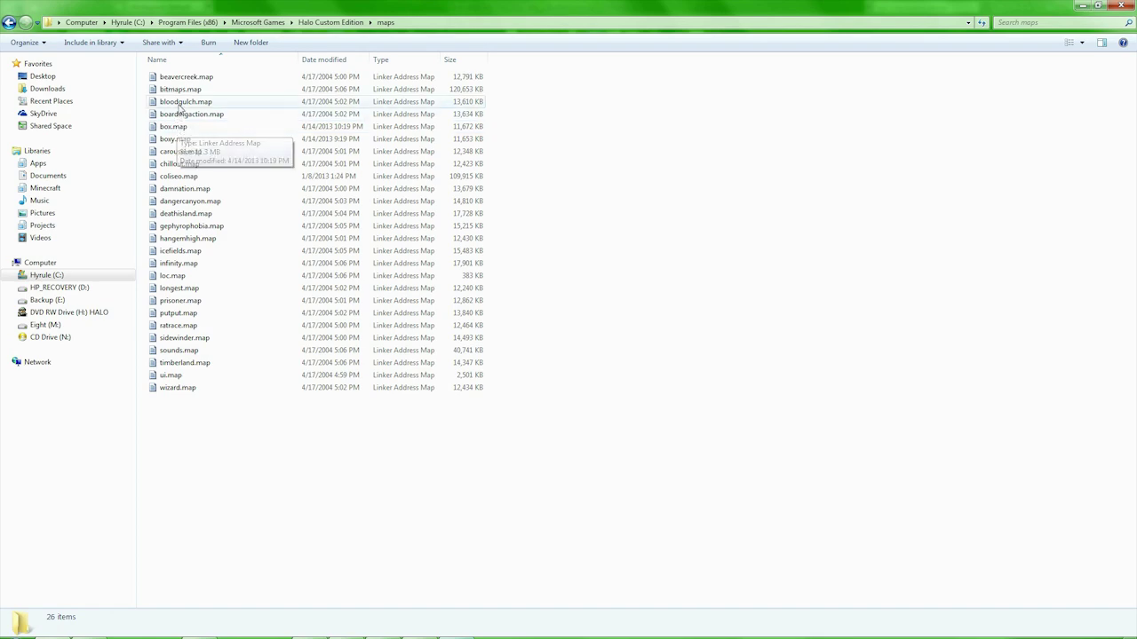
left_click(331, 22)
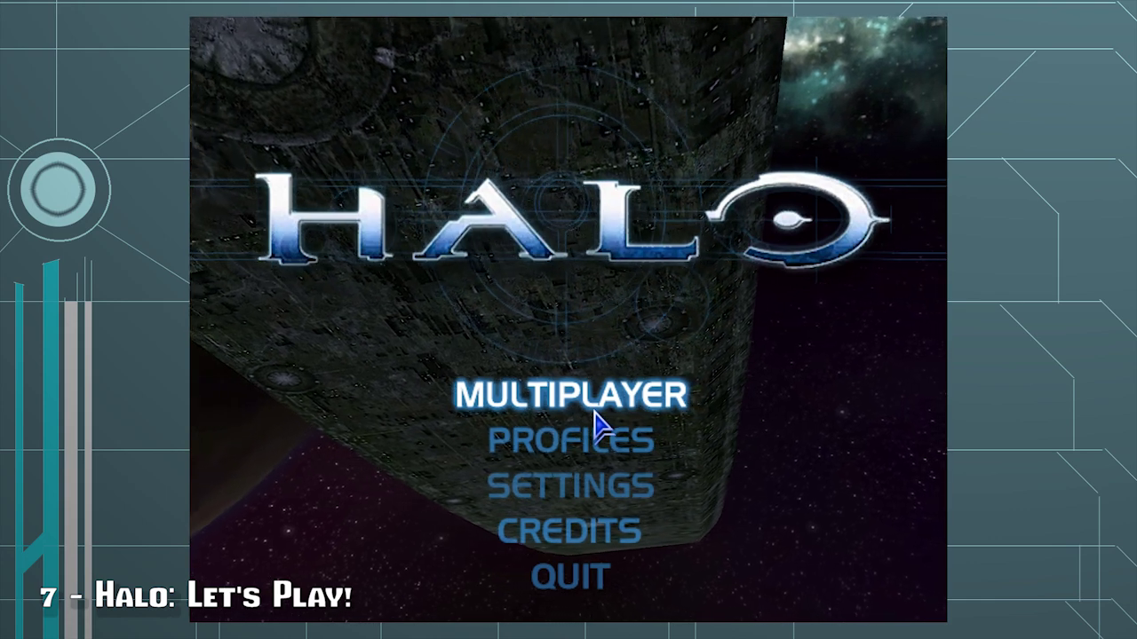
- Start a LAN multiplayer game in Halo on the box map with the standard Slayer gametype
left_click(597, 401)
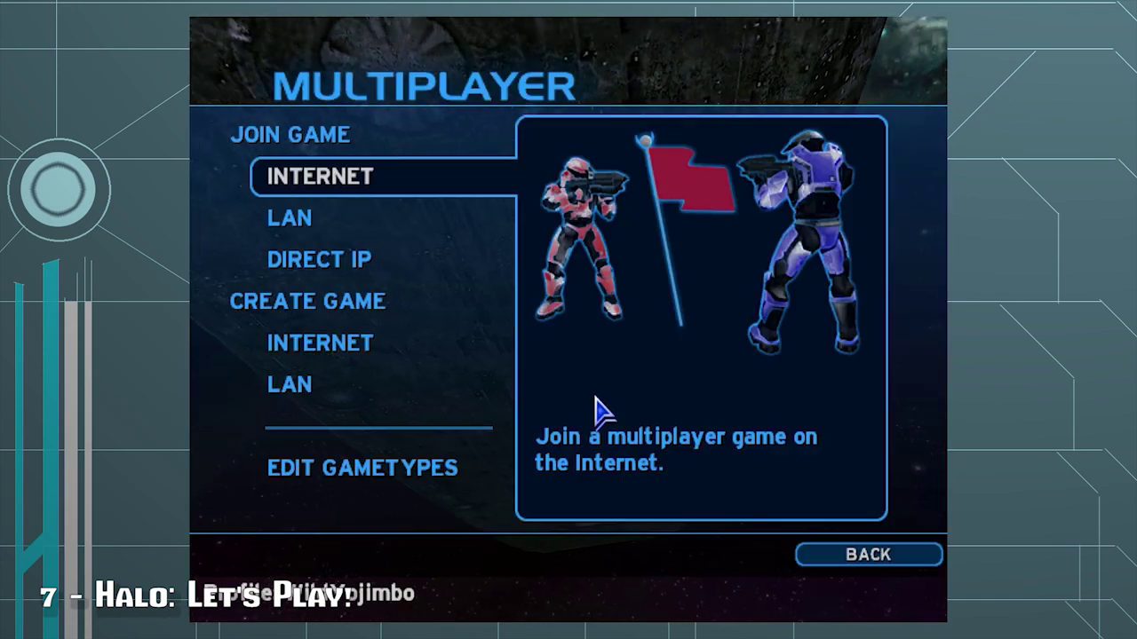
left_click(385, 384)
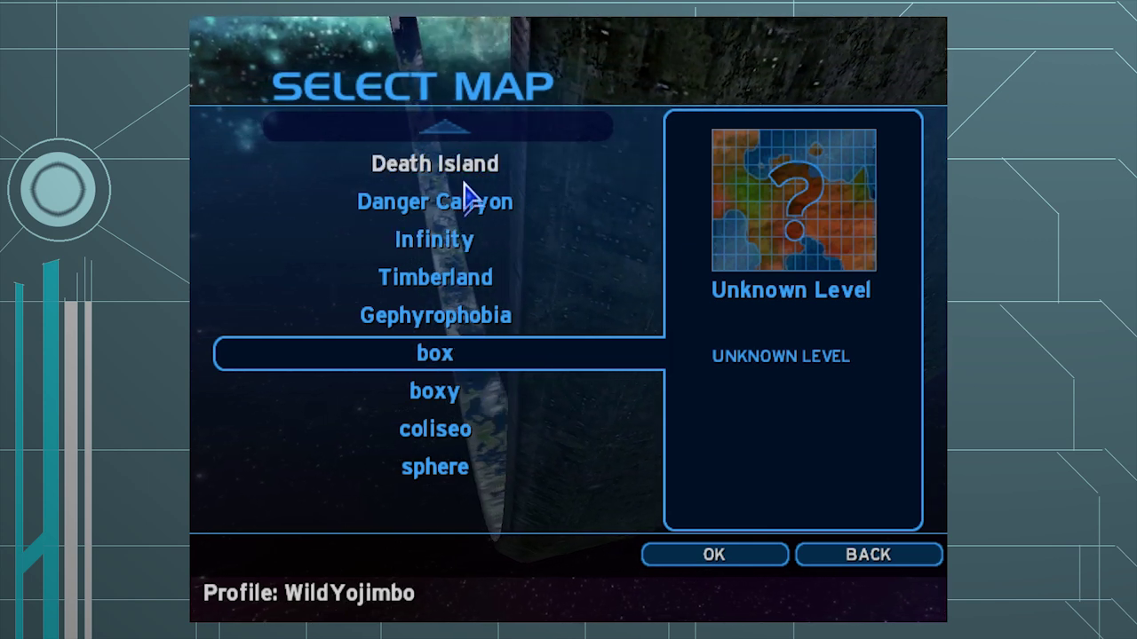
left_click(464, 369)
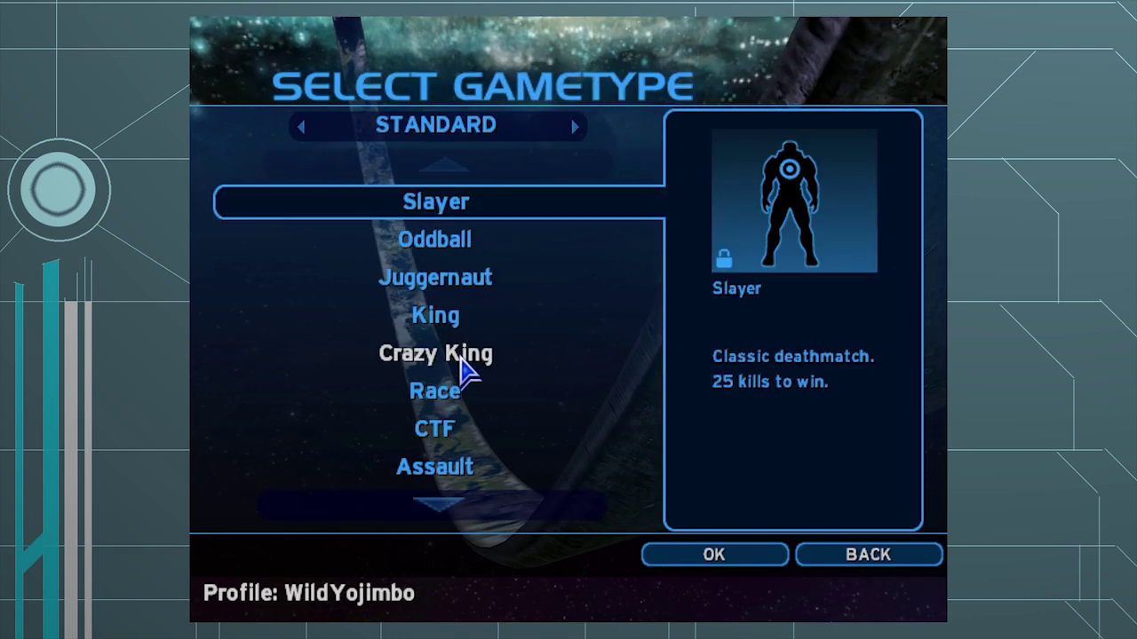
left_click(462, 212)
left_click(750, 554)
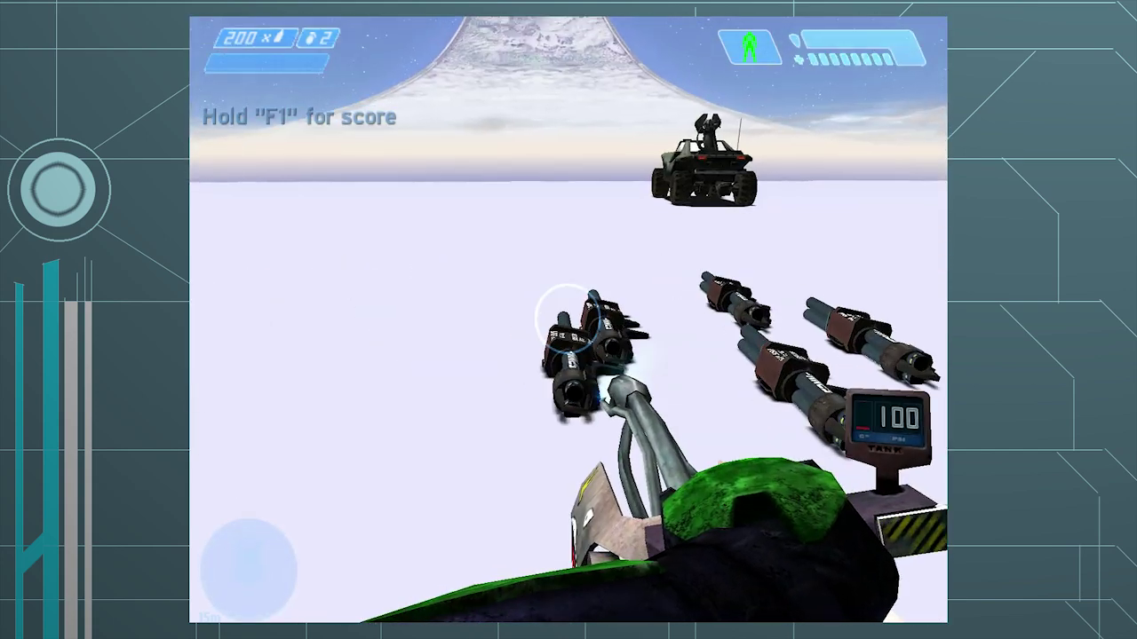
key("e")
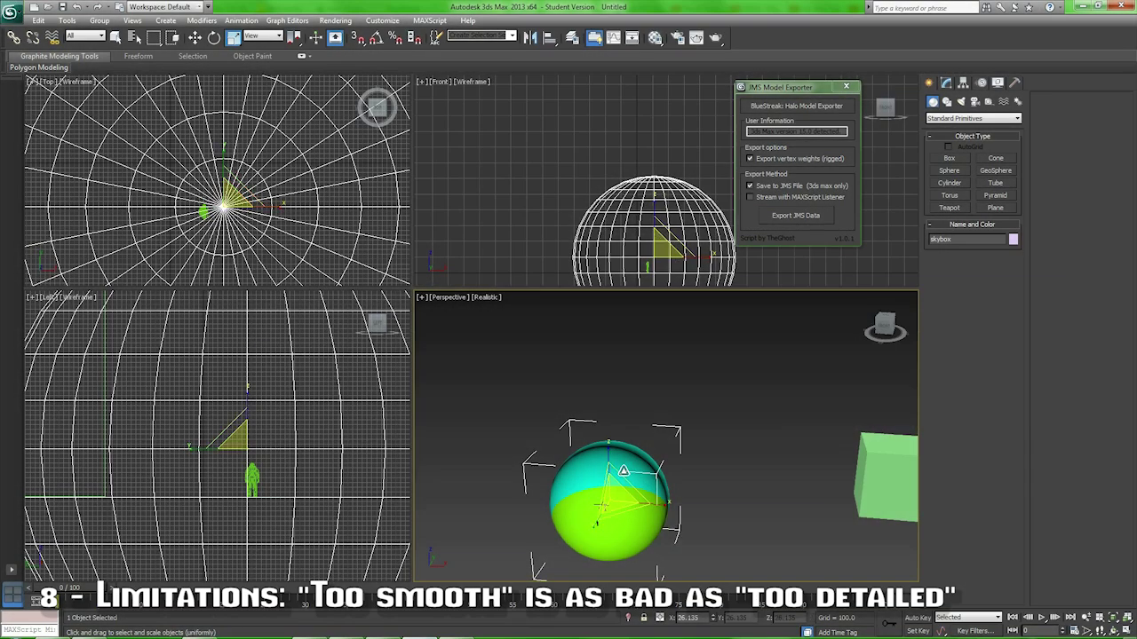
- In 3ds Max, raise the skybox sphere to about Z 443 and move the JMS Model Exporter window clear of the viewports
key("w")
left_click_drag(610, 459, 608, 418)
middle_click_drag(744, 439, 605, 427, "alt")
left_click_drag(805, 89, 1081, 360)
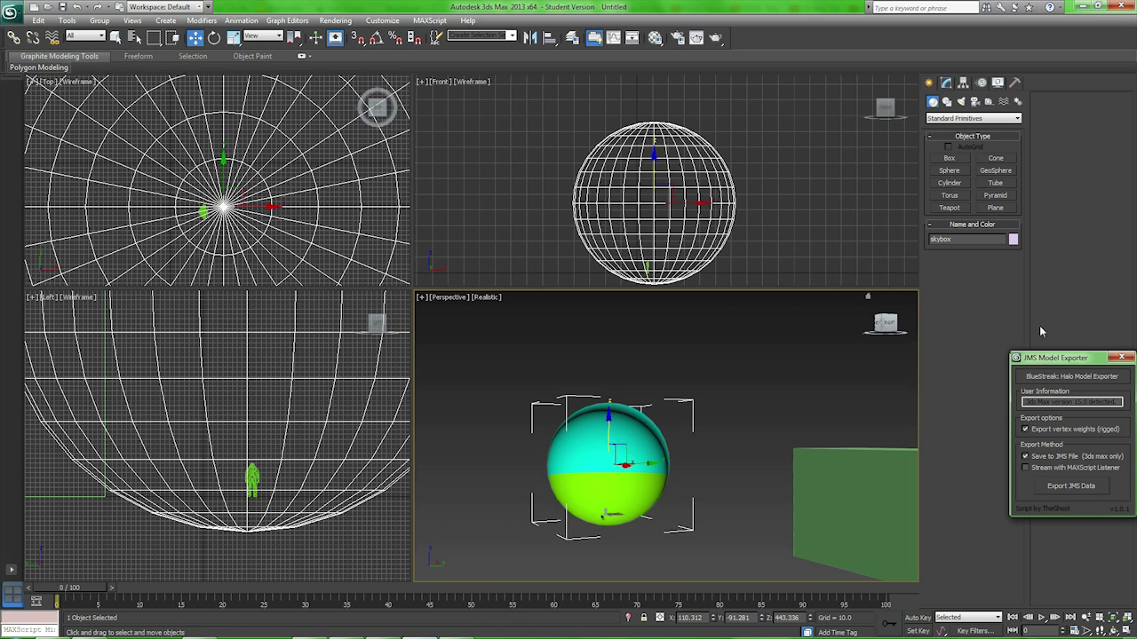
left_click_drag(1045, 356, 1056, 281)
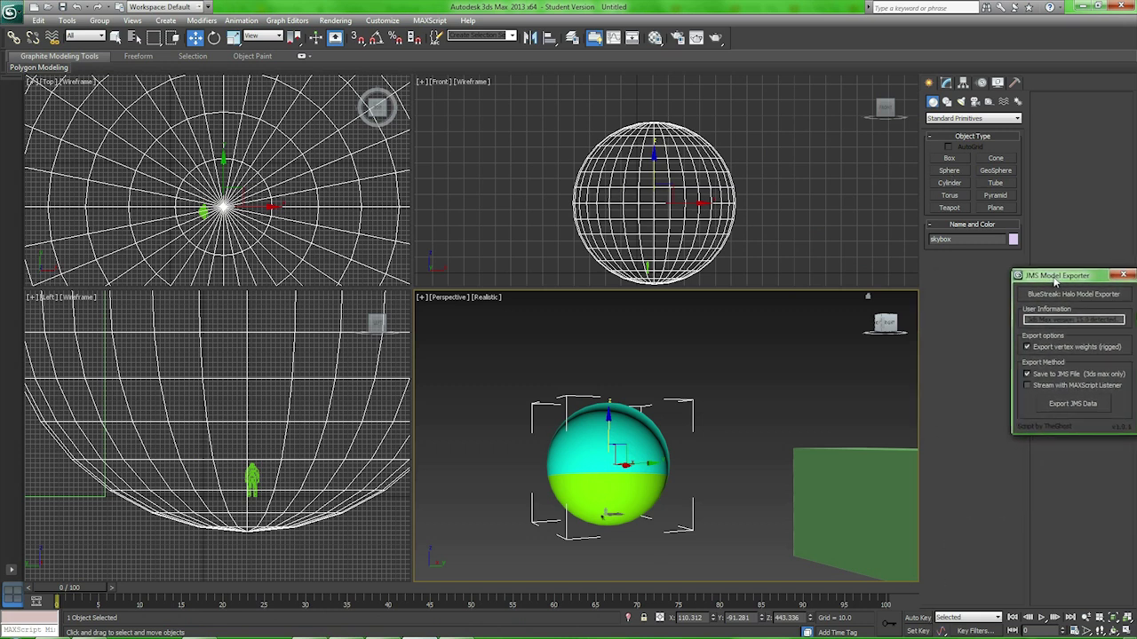
- View the Box and Sphere primitive parameters and check the Sphere level's structure build output in the command prompt
left_click(949, 158)
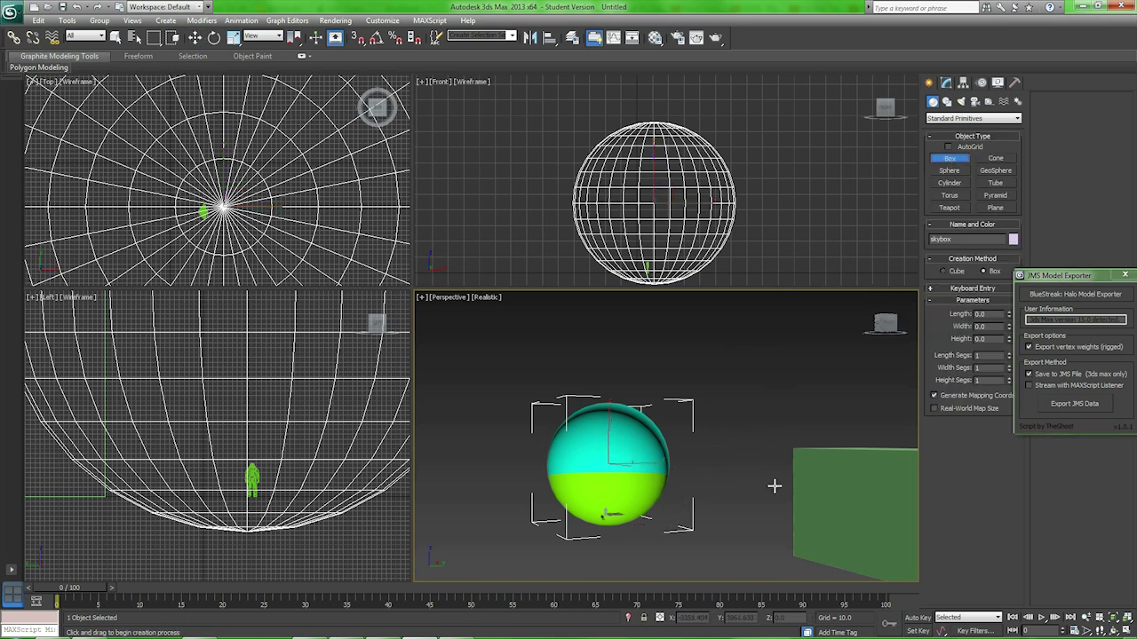
left_click(963, 172)
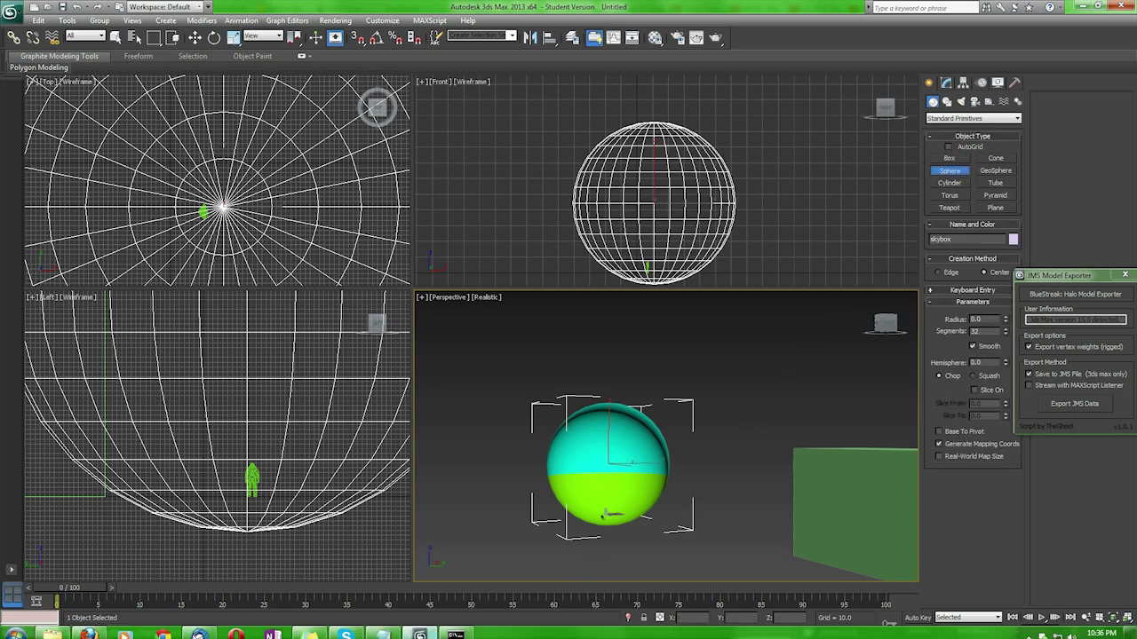
left_click(458, 628)
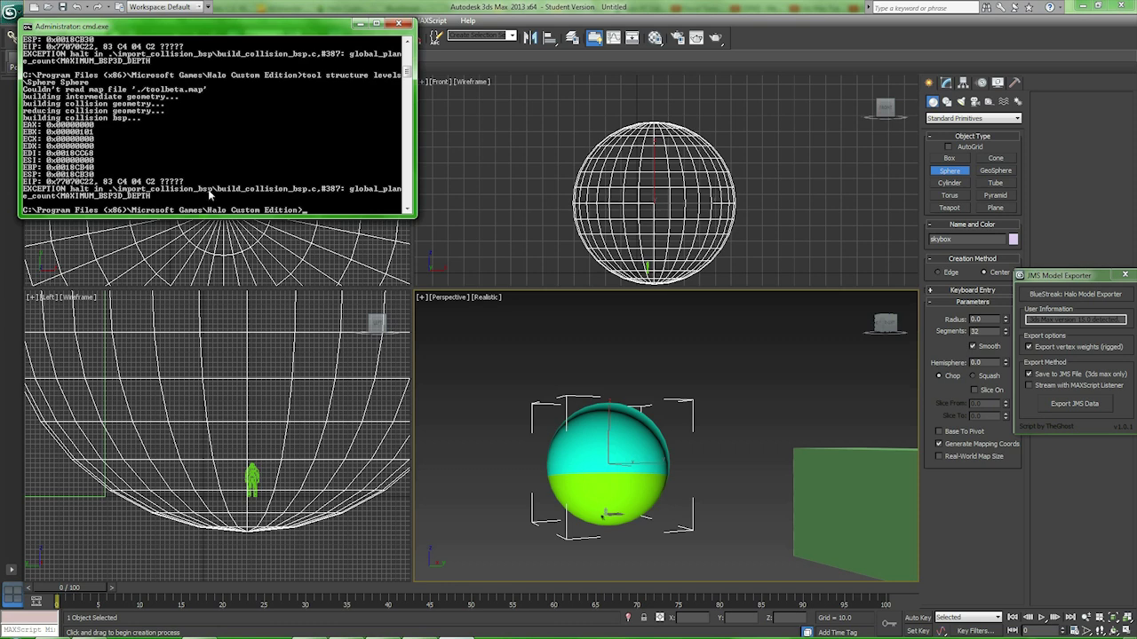
left_click(685, 369)
- Delete the skybox sphere and create a 4-segment GeoSphere with a radius of about 1073 in the perspective view
middle_click_drag(628, 411, 672, 402, "alt")
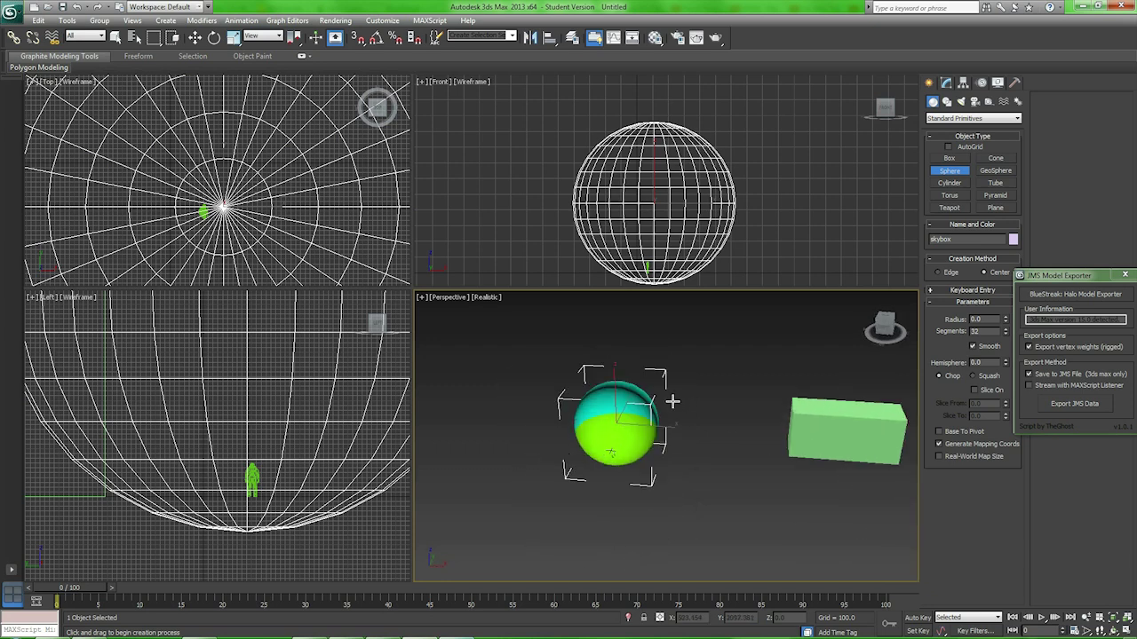
key("Delete")
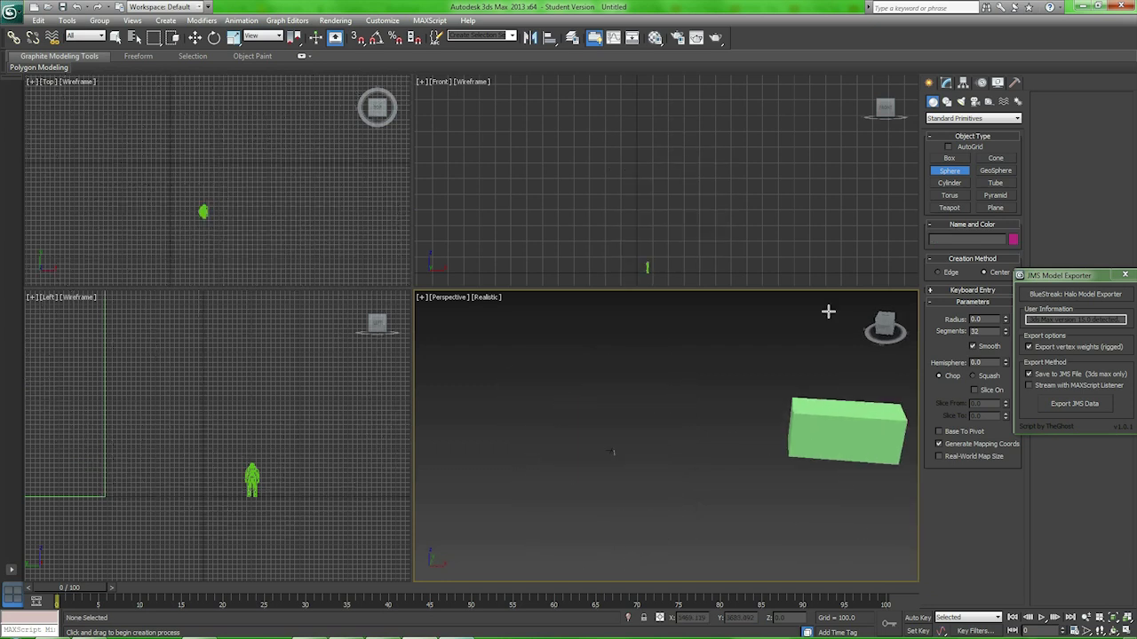
left_click(996, 172)
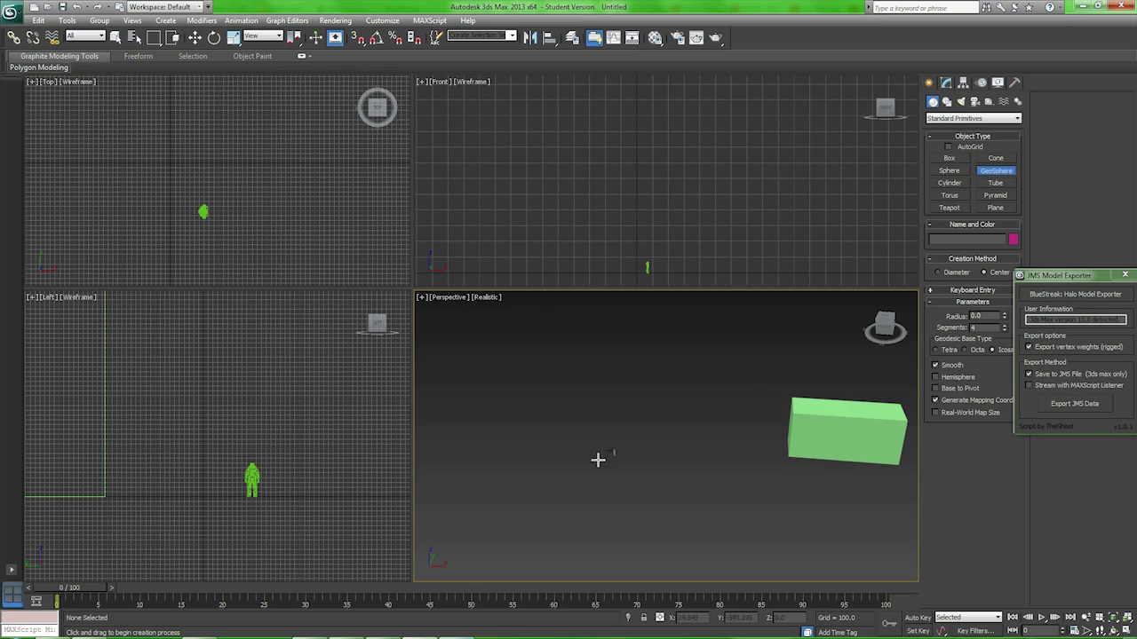
left_click_drag(606, 435, 653, 468)
scroll(682, 425, "down", 5)
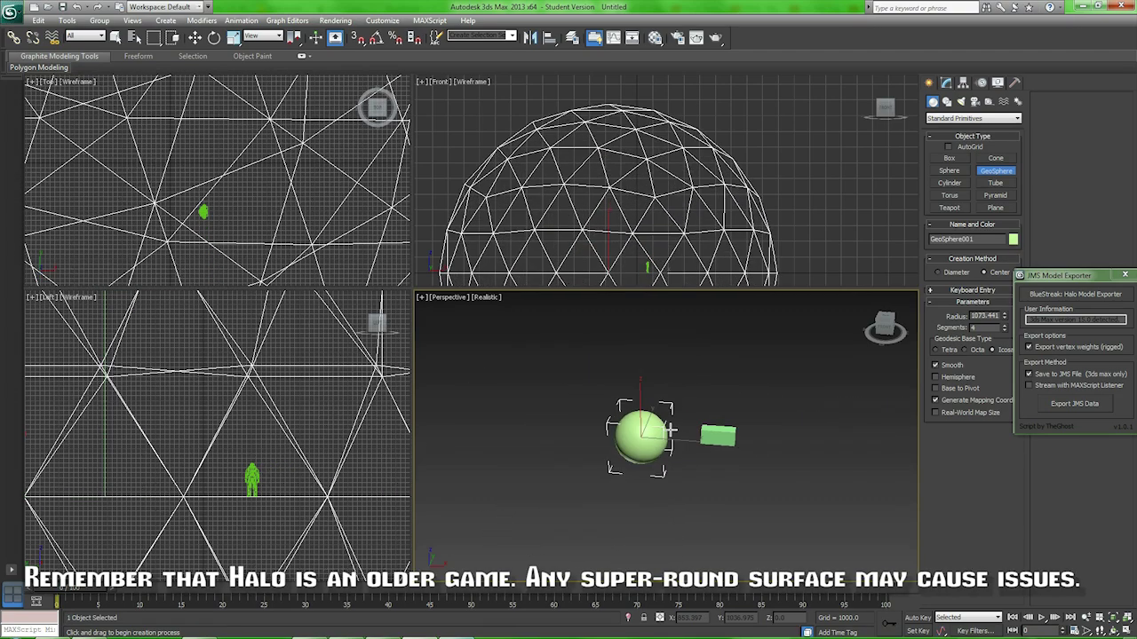
scroll(773, 184, "down", 8)
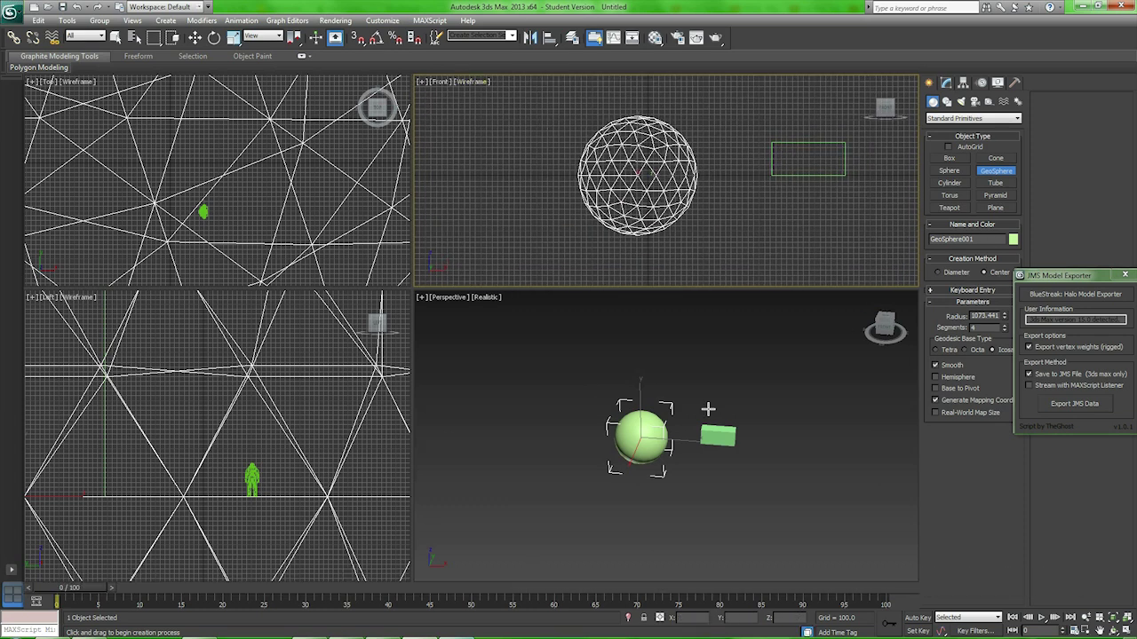
- Switch the perspective view to Wireframe shading to examine the geosphere's triangles
left_click(490, 300)
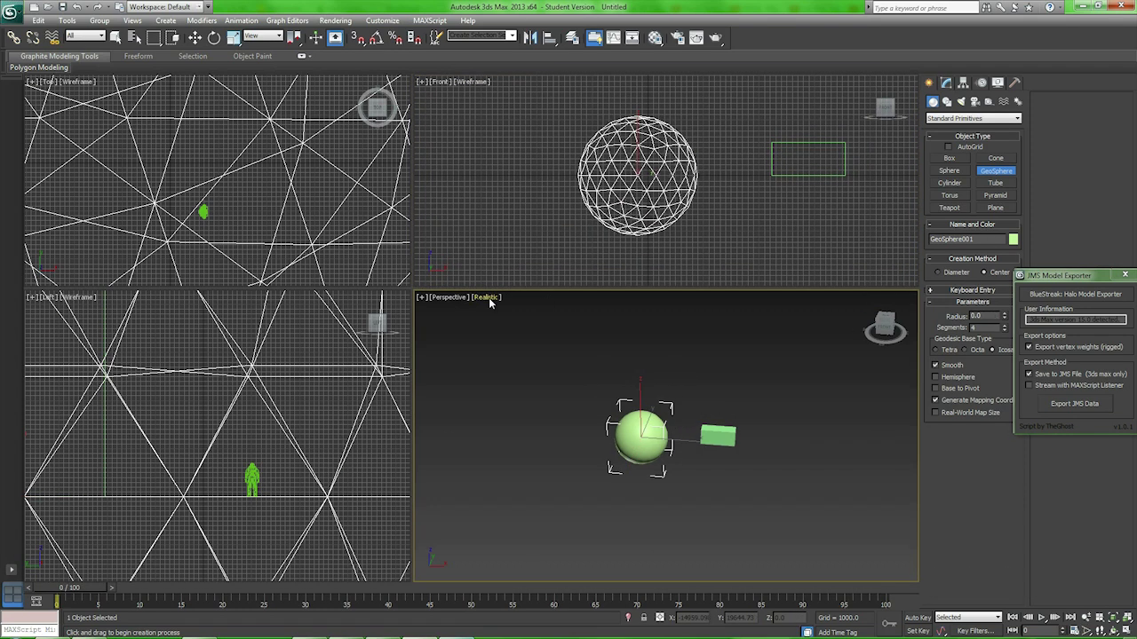
left_click(487, 299)
left_click(543, 393)
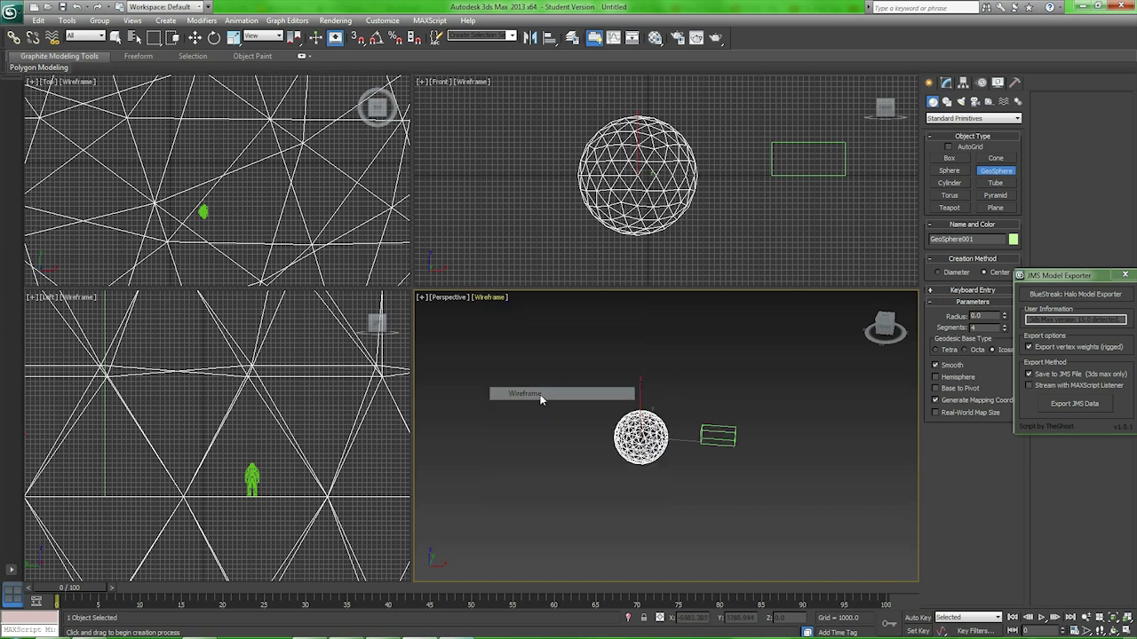
scroll(665, 456, "up", 5)
mouse_move(665, 424)
middle_mouse_down()
mouse_move(676, 453)
mouse_move(739, 506)
middle_mouse_up()
- Create a 32-segment Sphere with a radius of about 1461 beside the geosphere and compare their wireframes
left_click(949, 171)
left_click_drag(477, 388, 520, 428)
middle_click_drag(520, 428, 617, 464)
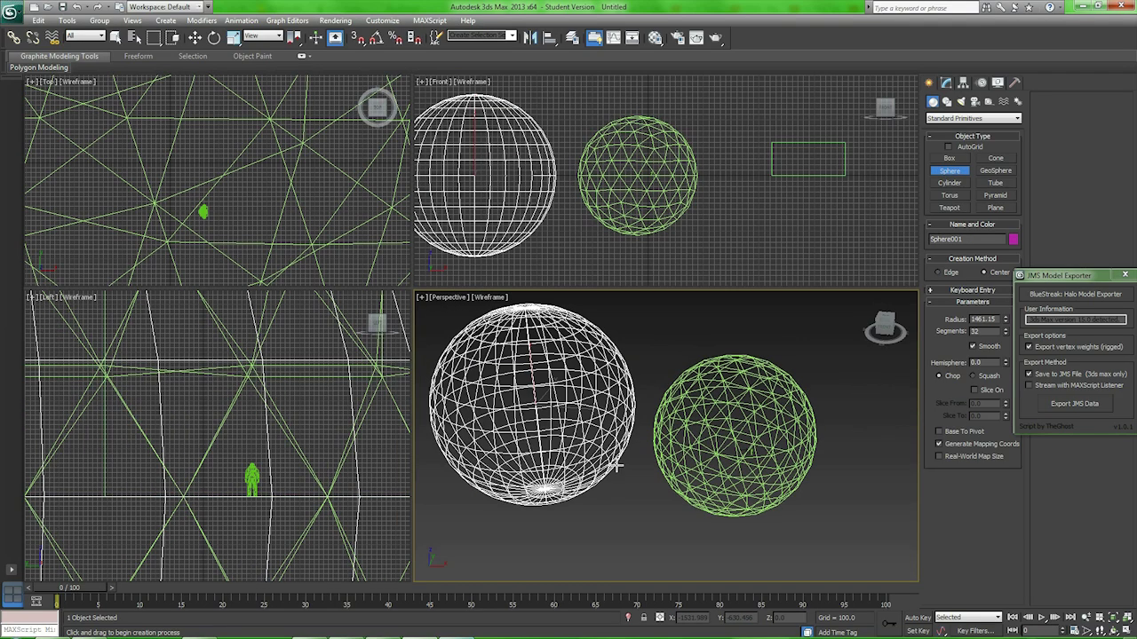
middle_click_drag(704, 442, 663, 450, "alt")
mouse_move(681, 493)
middle_mouse_down("alt")
mouse_move(636, 466)
mouse_move(719, 477)
mouse_move(686, 482)
mouse_move(767, 471)
mouse_move(679, 477)
middle_mouse_up("alt")
right_click(583, 410)
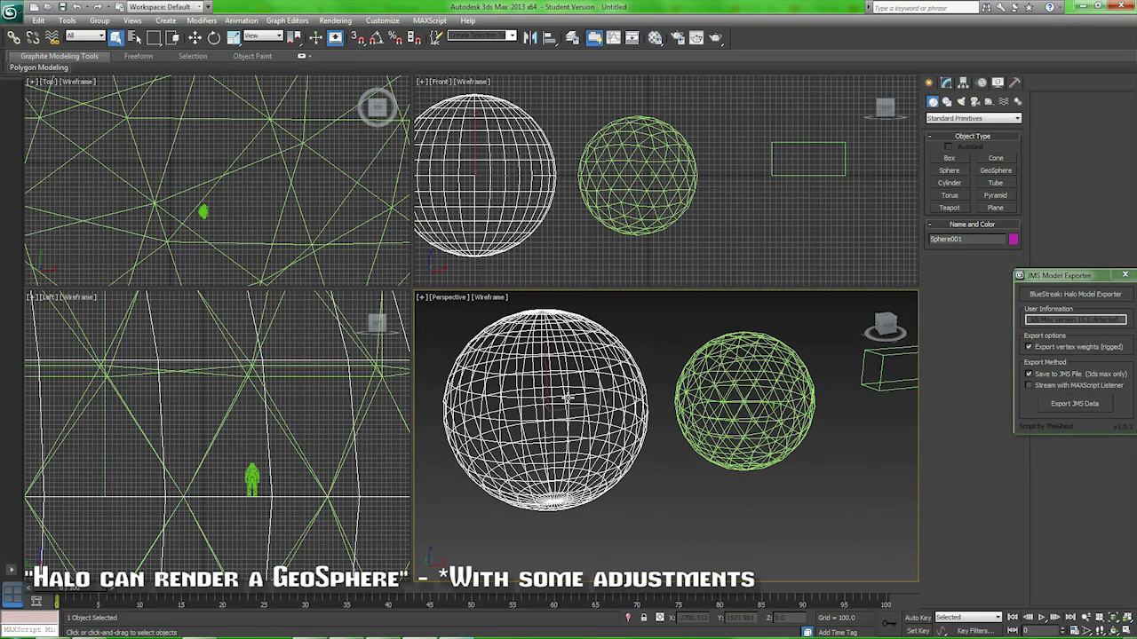
- Delete the standard sphere beside the geosphere and return the perspective view to Realistic shading
middle_click_drag(734, 412, 719, 421)
left_click(726, 403)
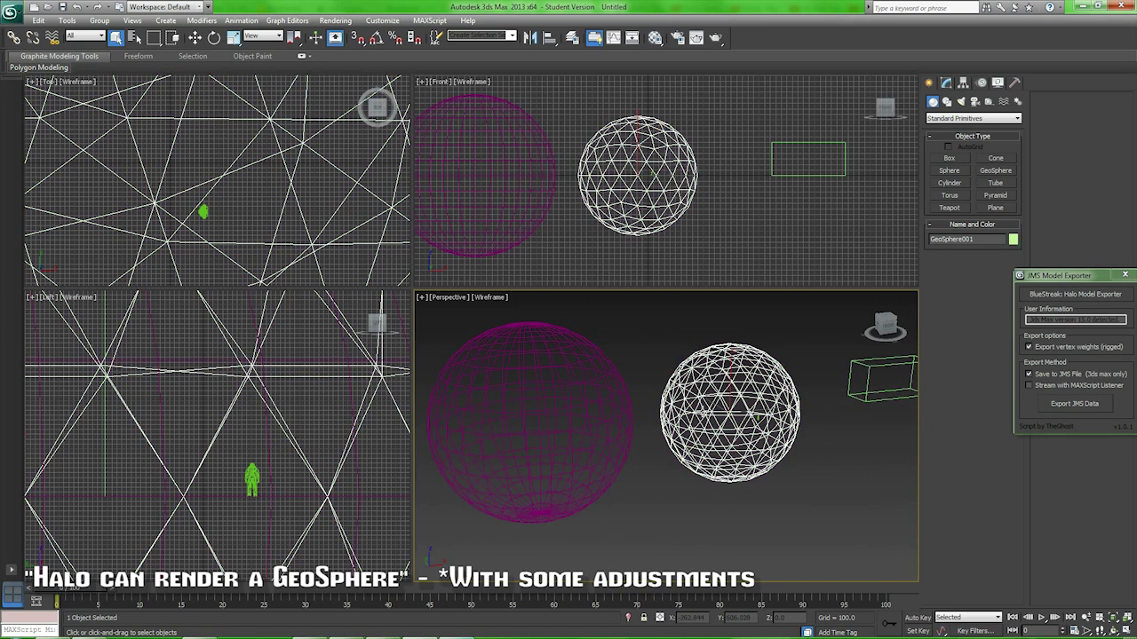
left_click(577, 420)
left_click(577, 420)
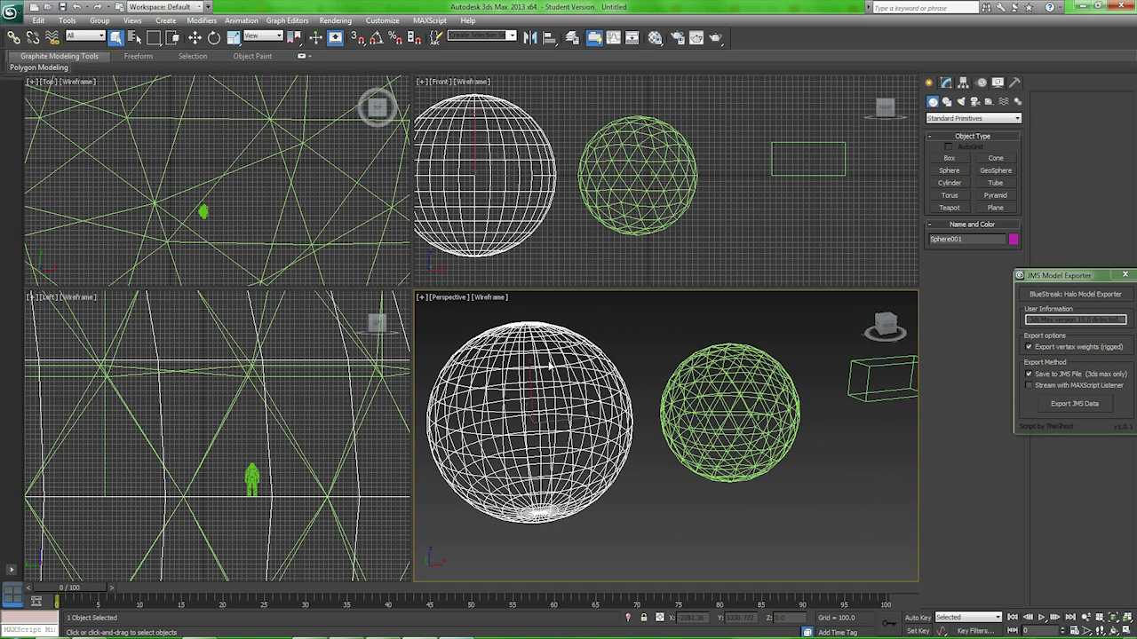
key("Delete")
middle_click_drag(696, 418, 538, 419)
key("F3")
- Scale the geosphere up uniformly to about 159 percent
left_click(613, 414)
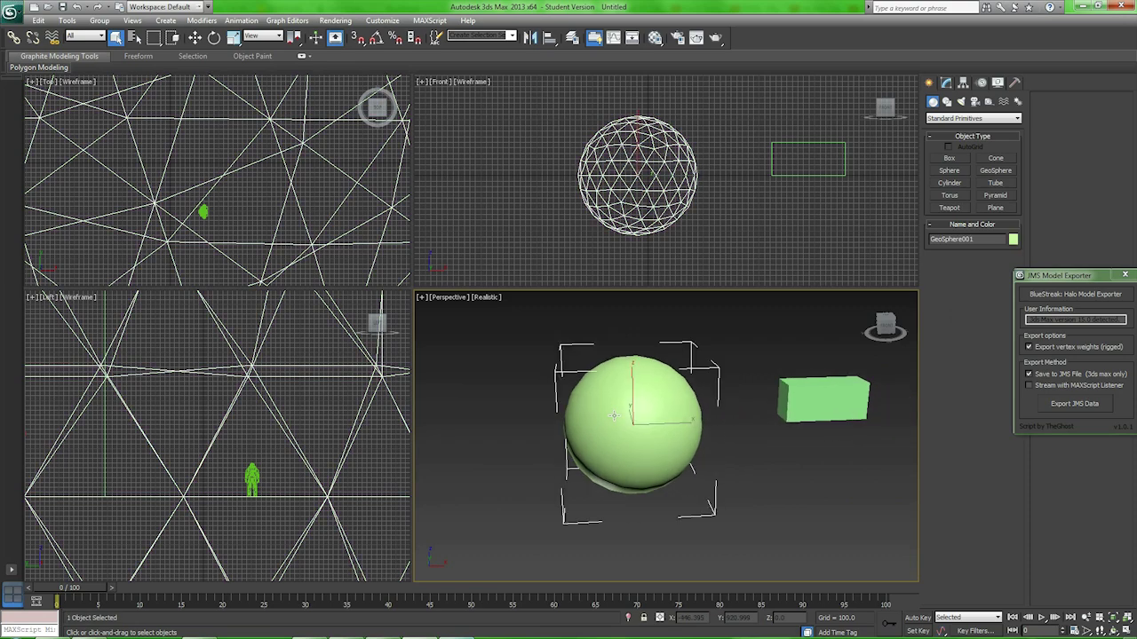
key("e")
key("r")
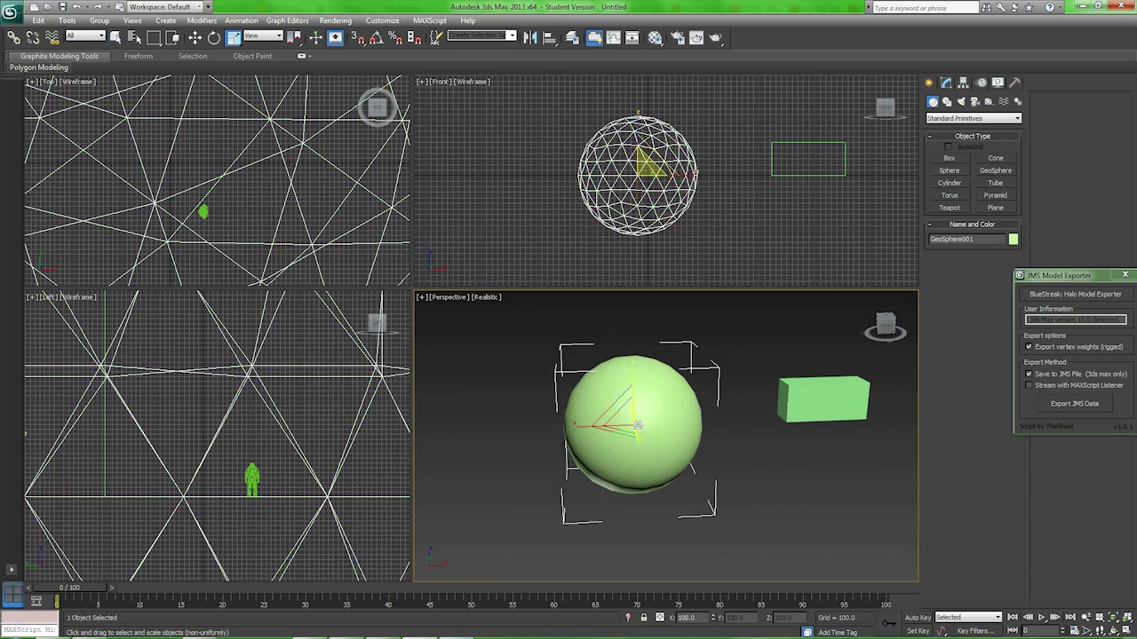
left_click_drag(626, 420, 607, 384)
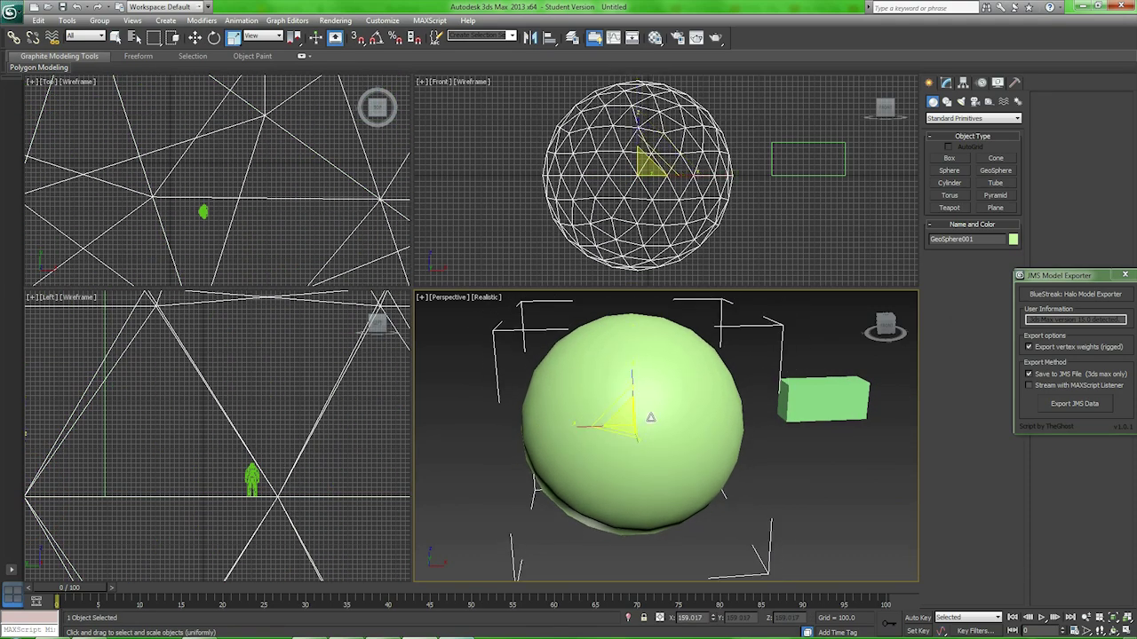
scroll(651, 418, "down", 5)
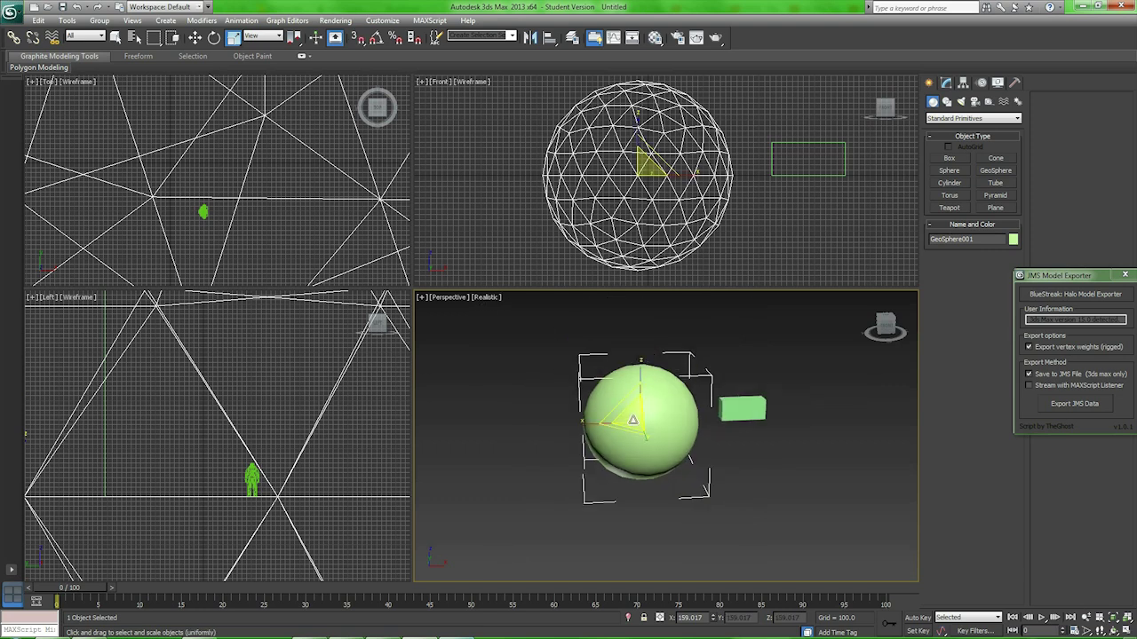
- Convert the scaled geosphere to an Editable Mesh
key("w")
right_click(661, 411)
mouse_move(728, 520)
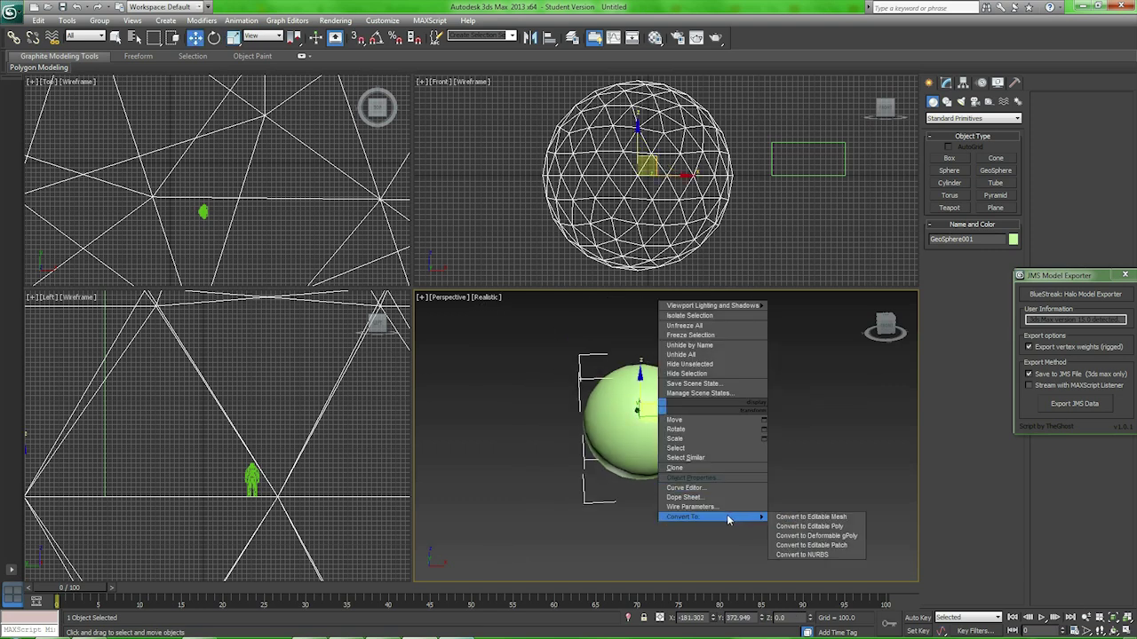
left_click(799, 516)
- Select all polygons of the geosphere mesh and move the JMS Model Exporter window off the Surface Properties settings
left_click(984, 254)
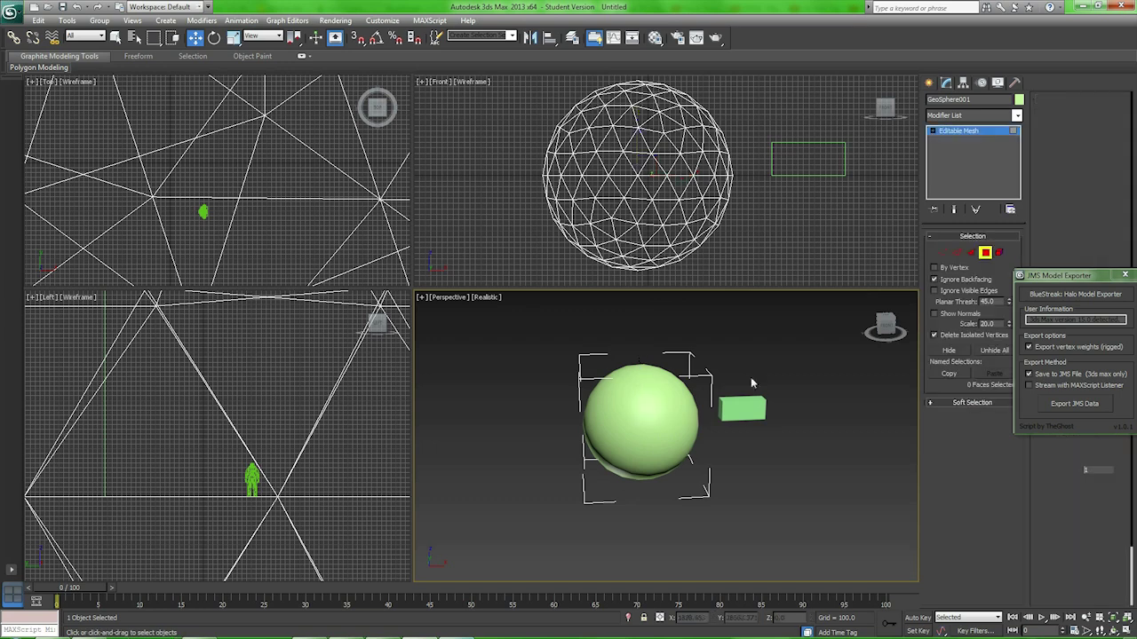
left_click(666, 408)
key("ctrl+a")
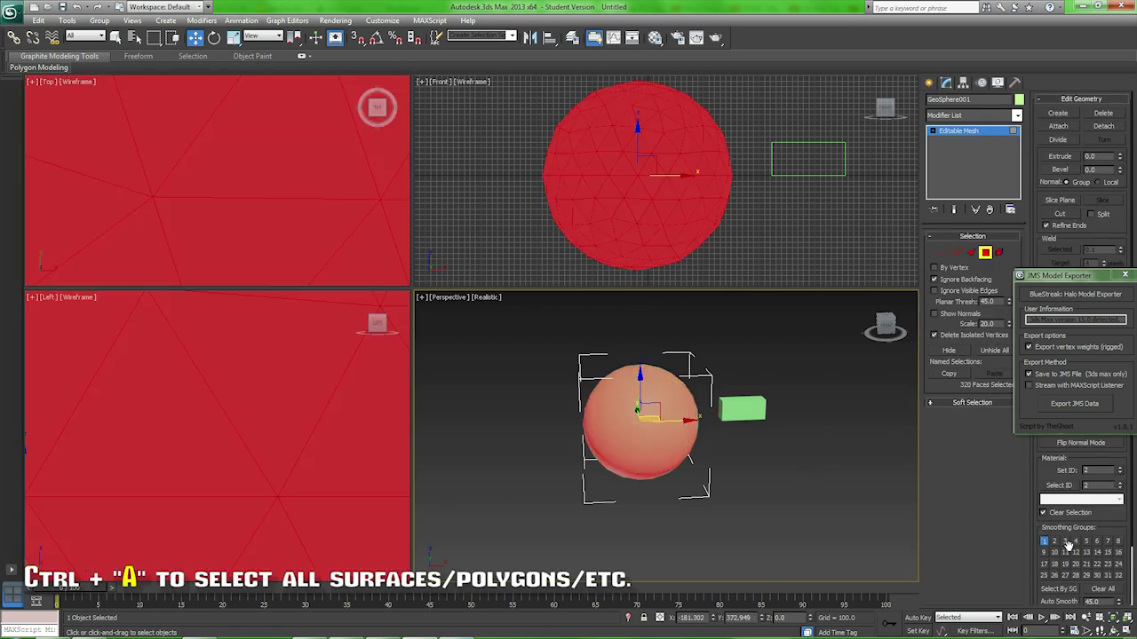
left_click_drag(1096, 281, 920, 151)
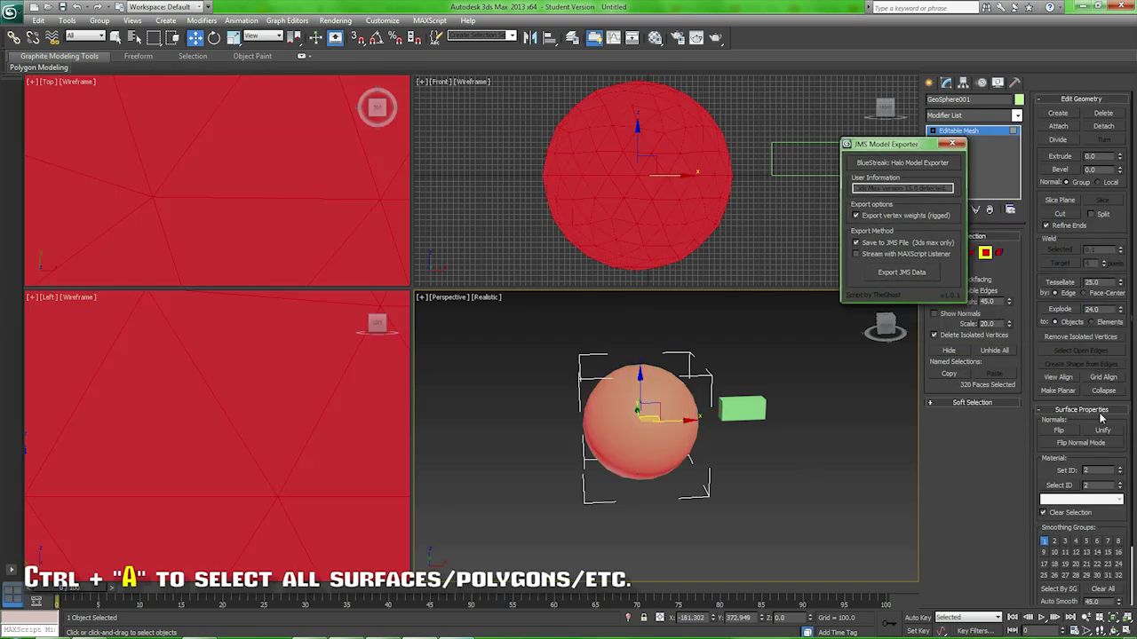
- Flip the normals of all geosphere polygons and accept its object properties with Backface Cull enabled
left_click(1062, 432)
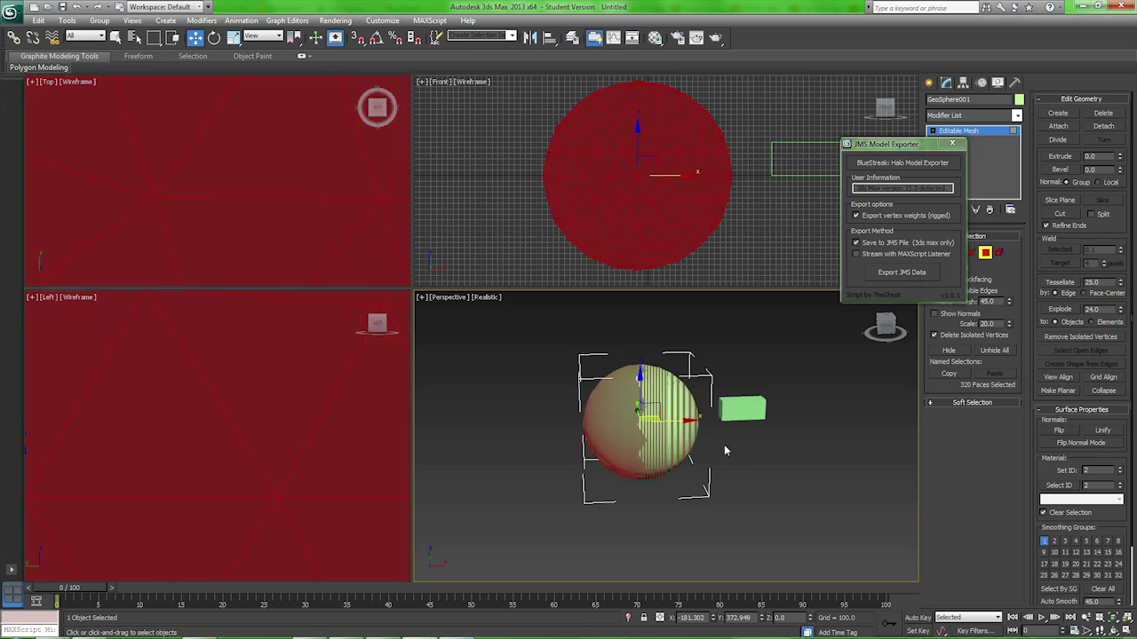
left_click(771, 468)
right_click(662, 429)
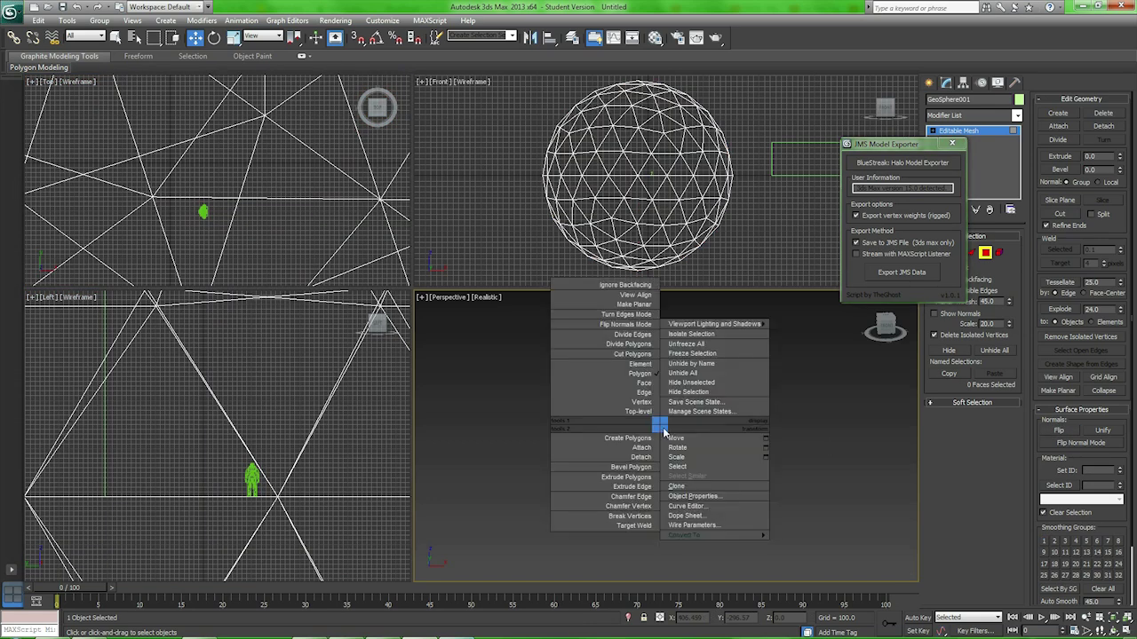
left_click(738, 503)
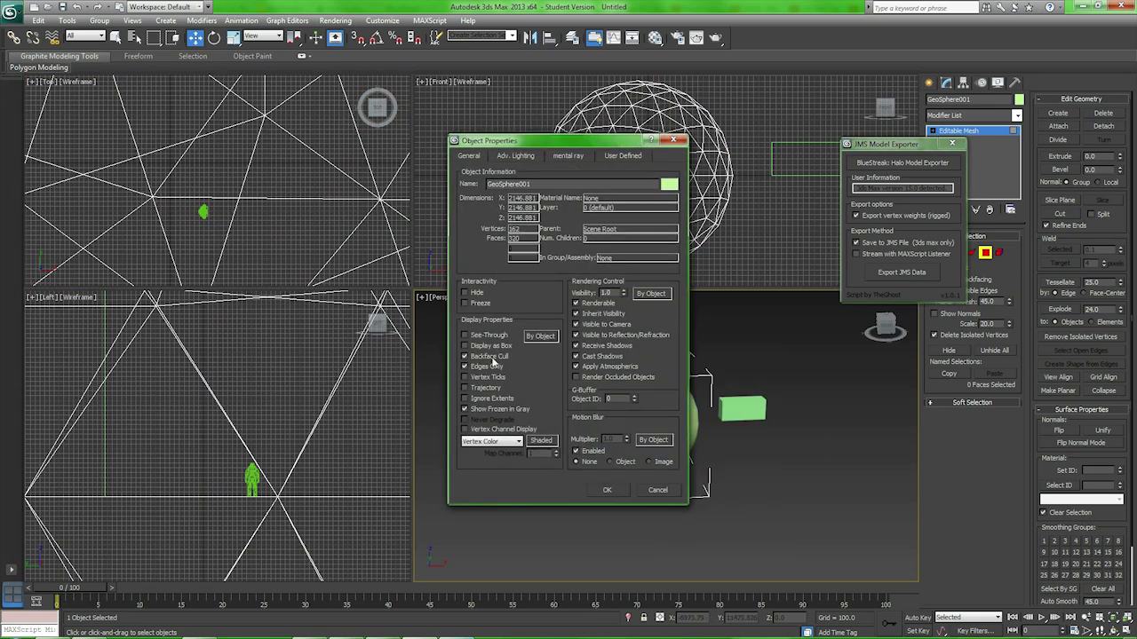
left_click(607, 490)
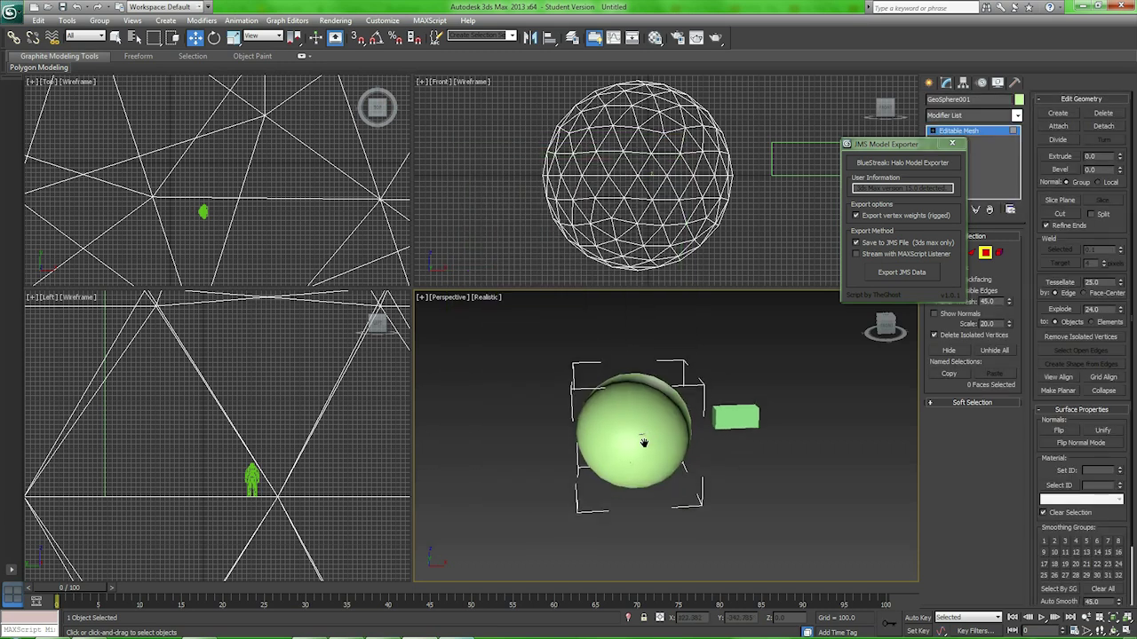
- Examine the inside of the flipped geosphere and the scale figure standing in it
scroll(644, 443, "up", 10)
middle_click_drag(810, 400, 752, 398)
scroll(672, 419, "up", 3)
scroll(672, 420, "up", 1)
scroll(680, 434, "down", 8)
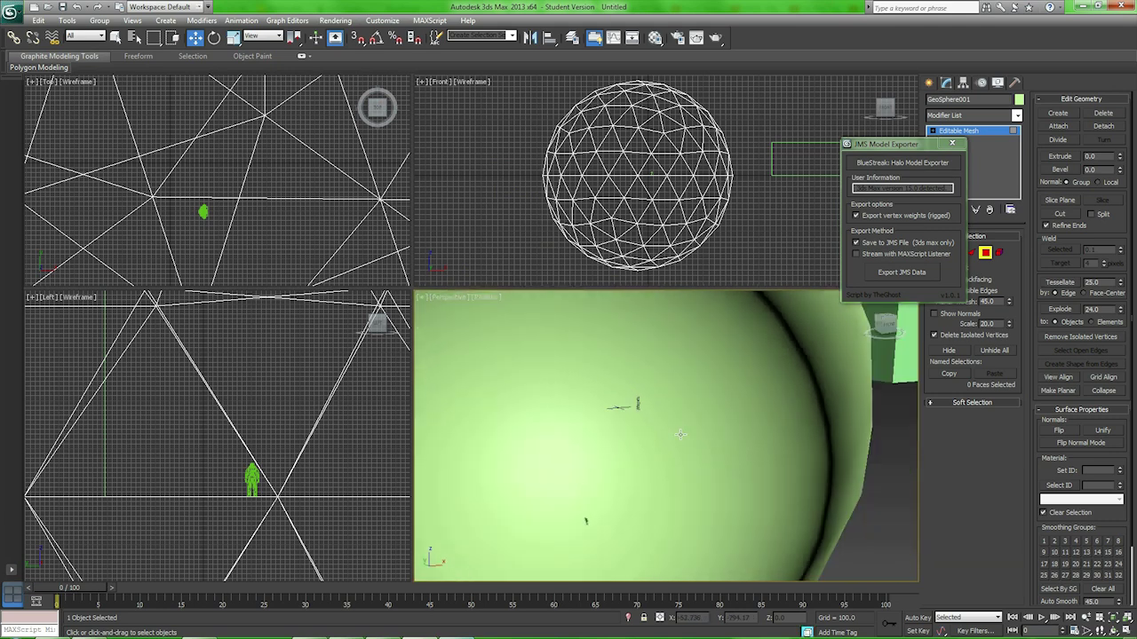
scroll(680, 434, "down", 2)
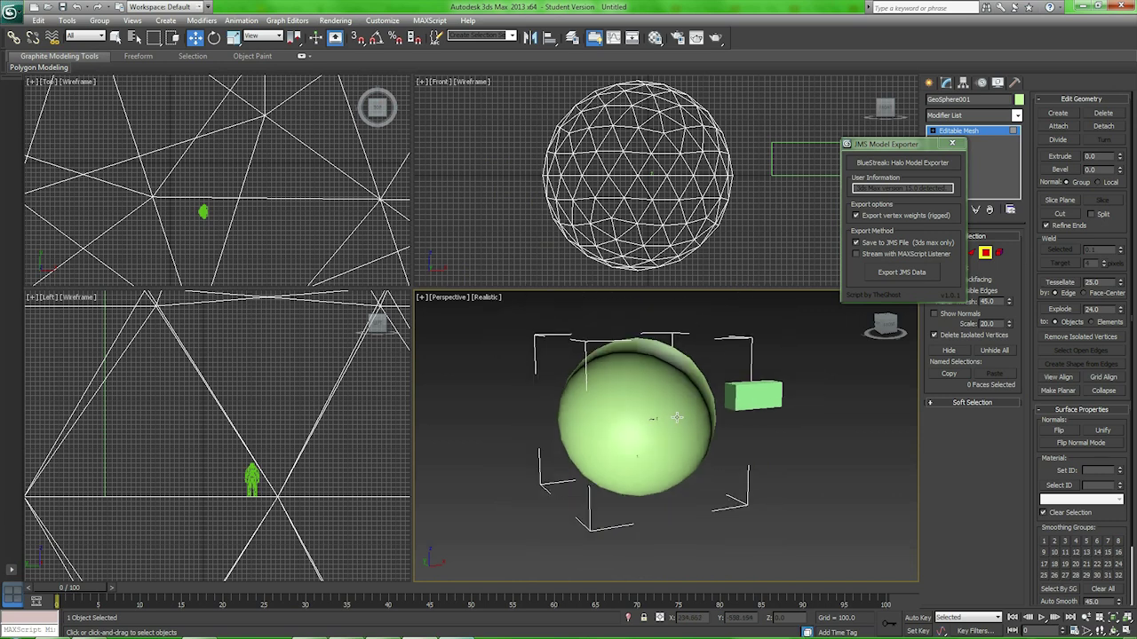
middle_click_drag(676, 417, 666, 391, "alt")
- Disable Ignore Backfacing and select all polygons in the upper half of the geosphere
left_click_drag(914, 147, 1085, 431)
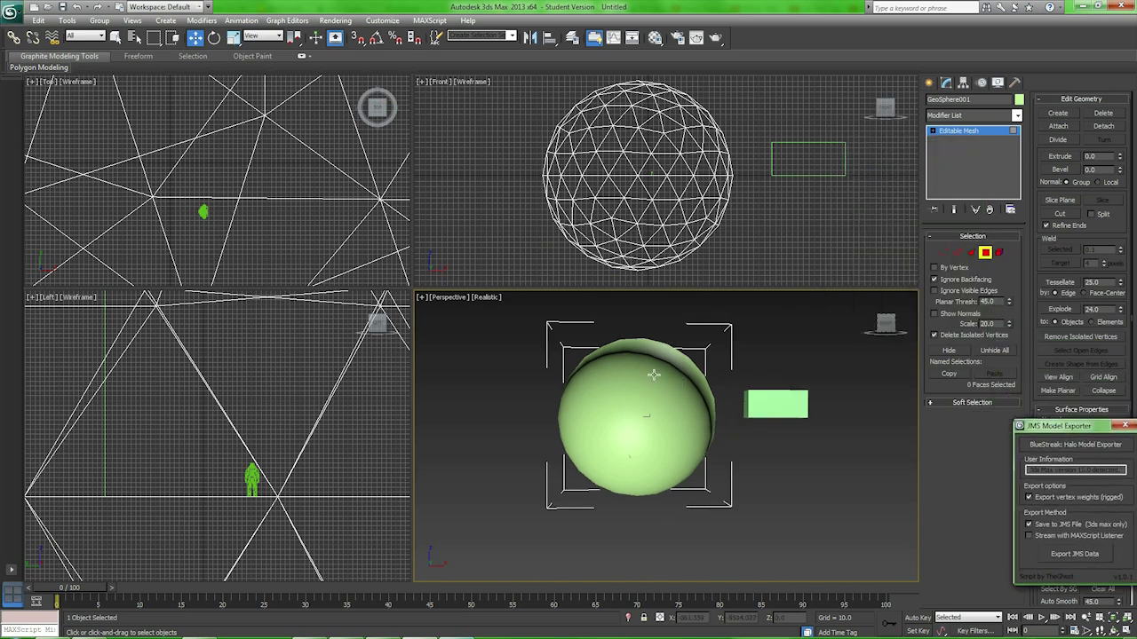
left_click(935, 280)
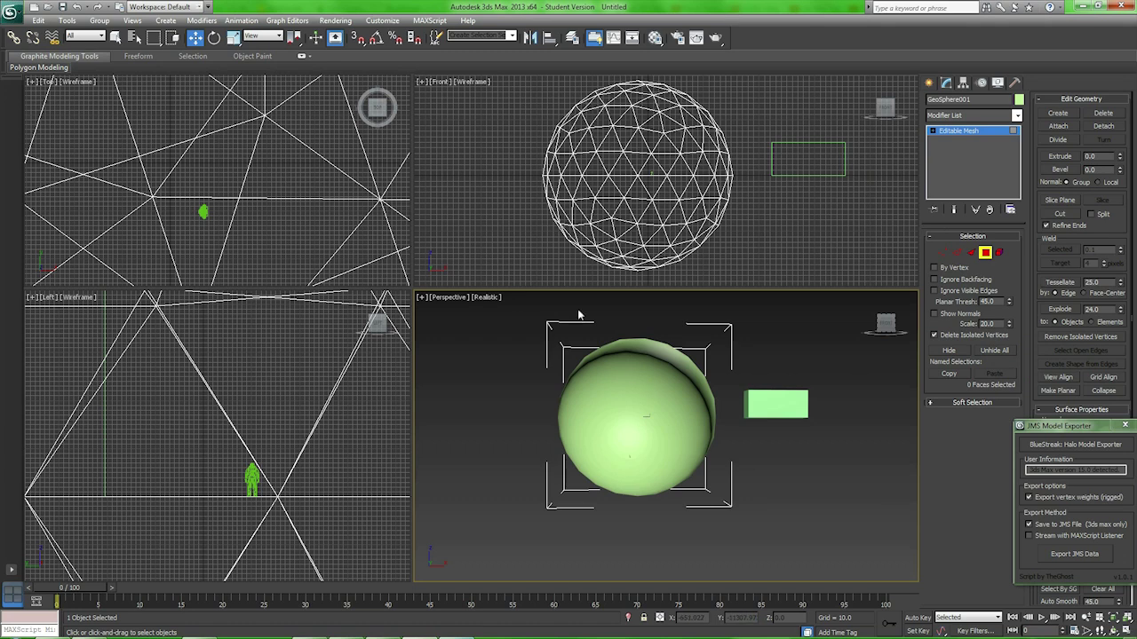
left_click_drag(536, 321, 735, 435)
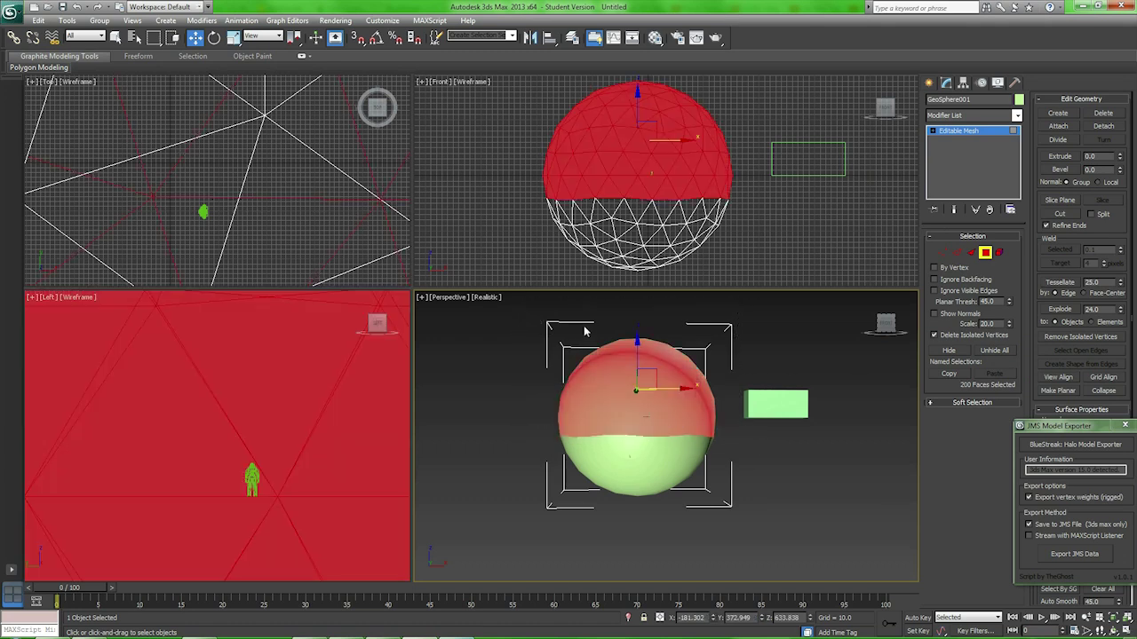
left_click(527, 313)
left_click_drag(502, 326, 734, 428)
left_click(709, 324)
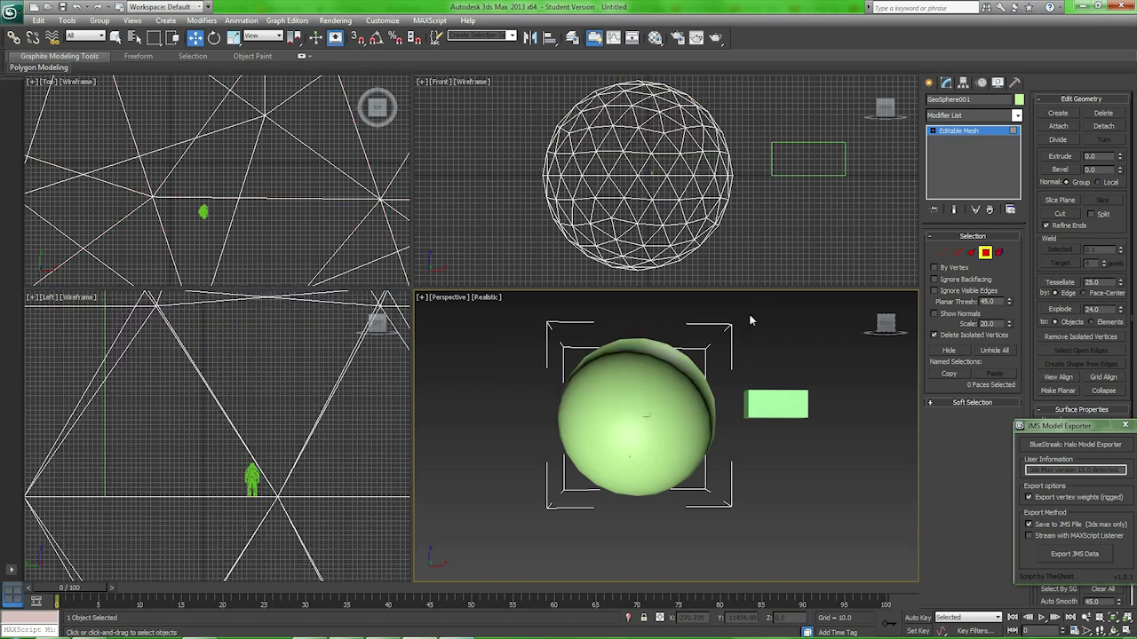
left_click_drag(752, 316, 514, 419)
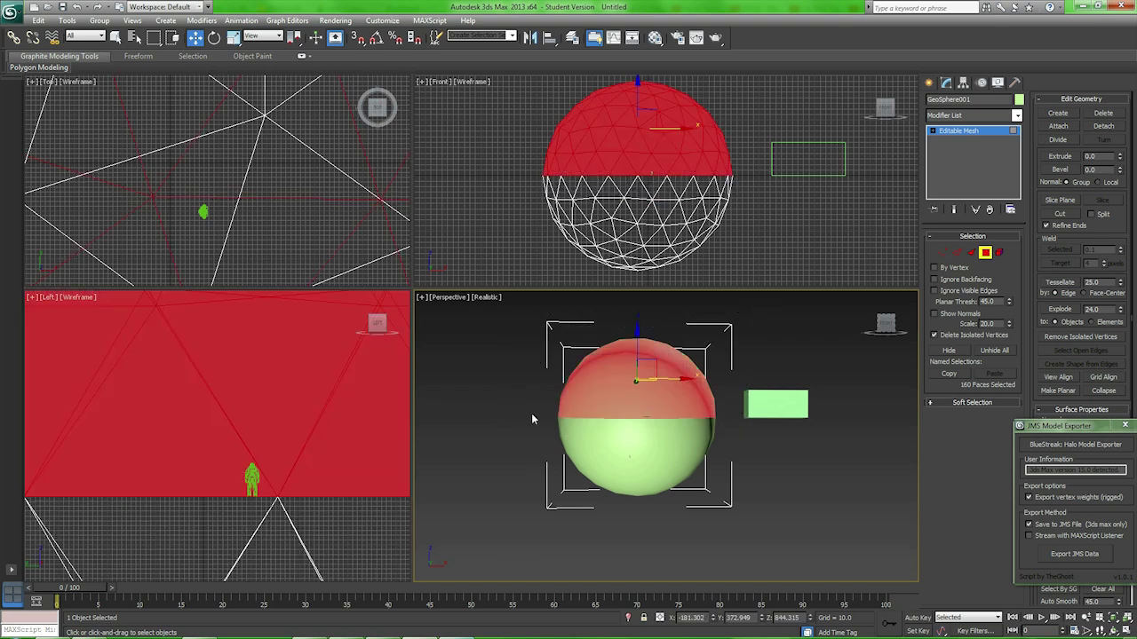
- Set the upper-half polygons to material ID 1 and apply the skybox Multi/Sub-Object material to the geosphere
left_click_drag(1094, 429, 870, 175)
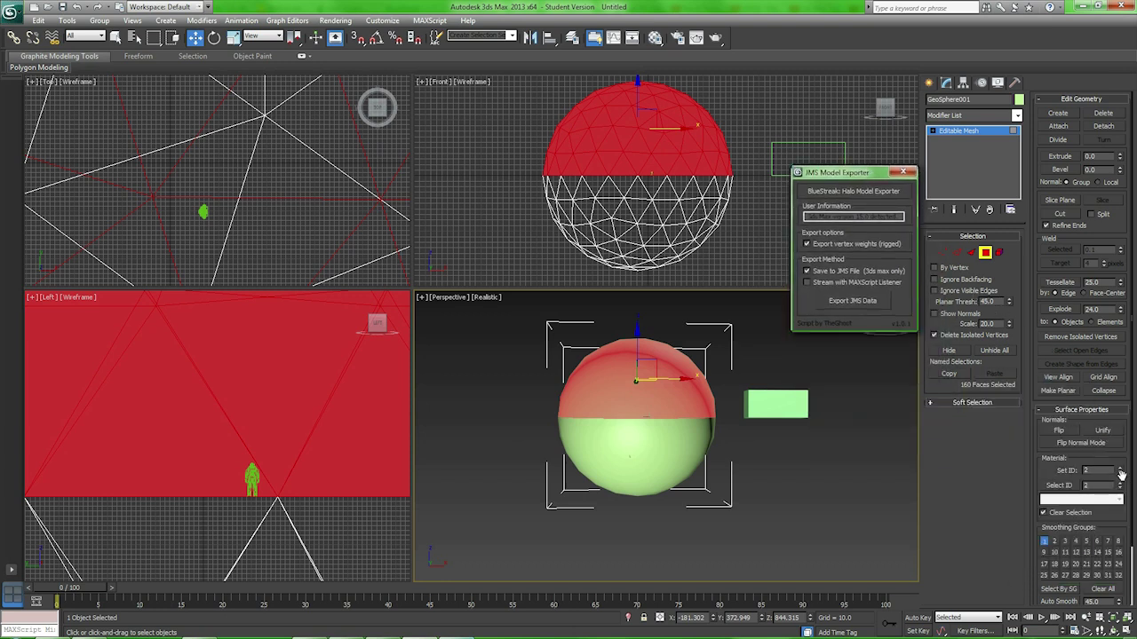
left_click(1120, 473)
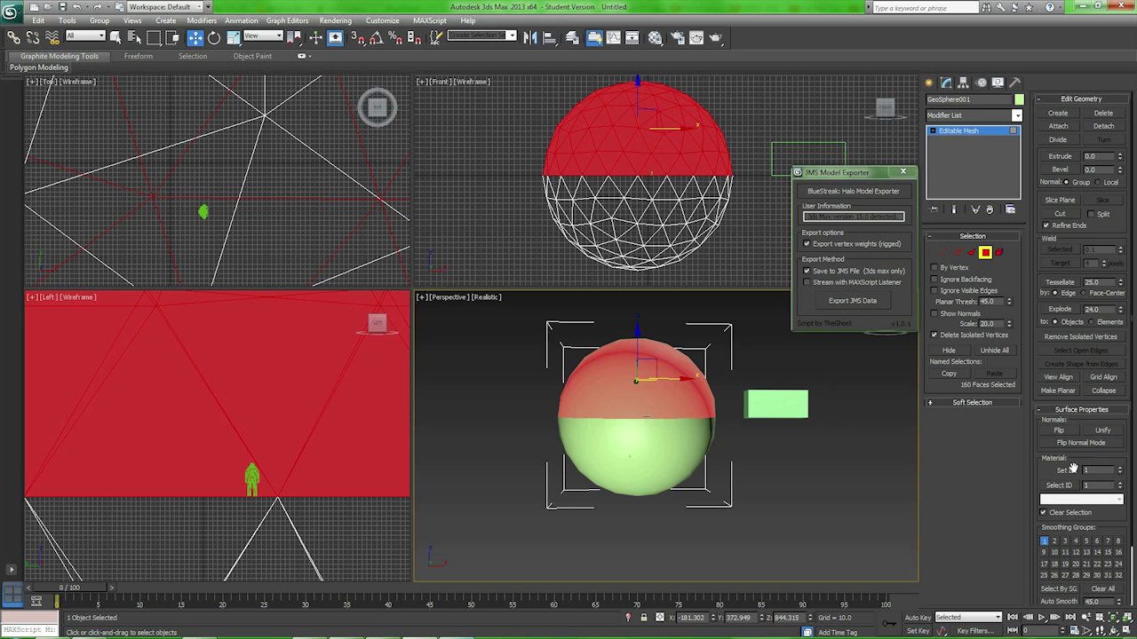
key("m")
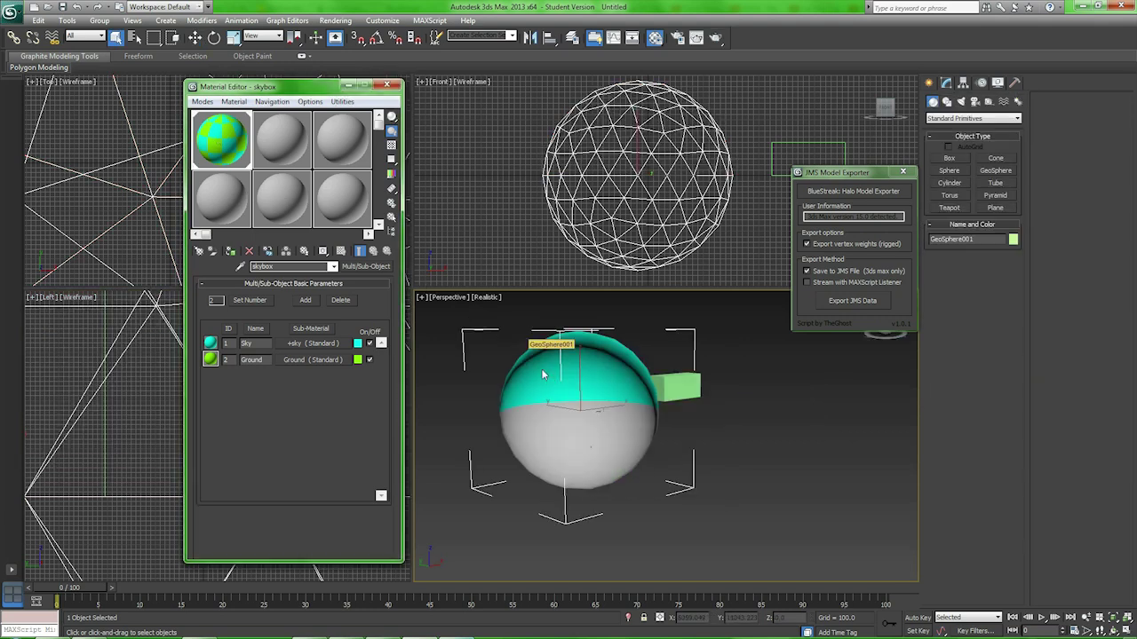
middle_click_drag(683, 427, 644, 444, "alt")
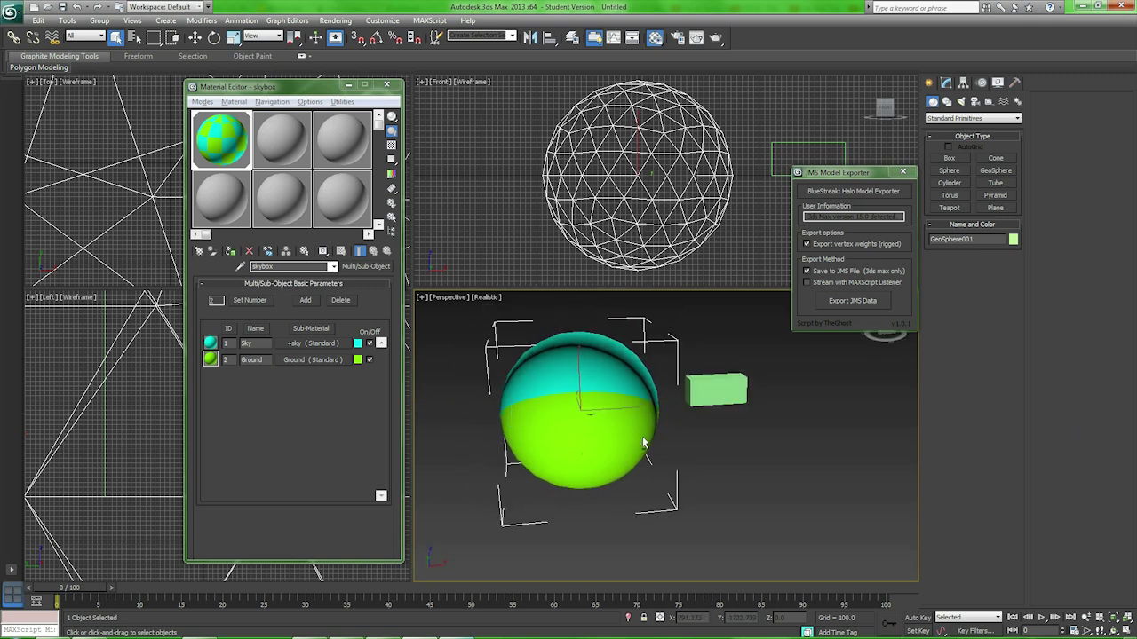
left_click(386, 86)
- Add a MultiRes modifier to the geosphere and generate its resolution data
left_click_drag(855, 180, 822, 133)
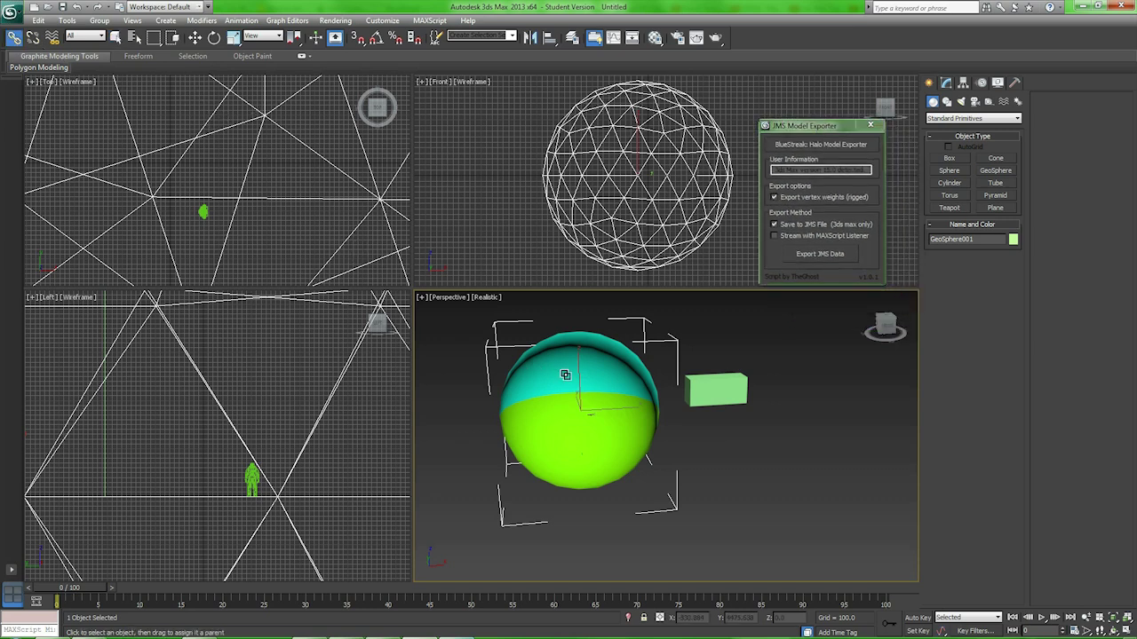
key("w")
key("z")
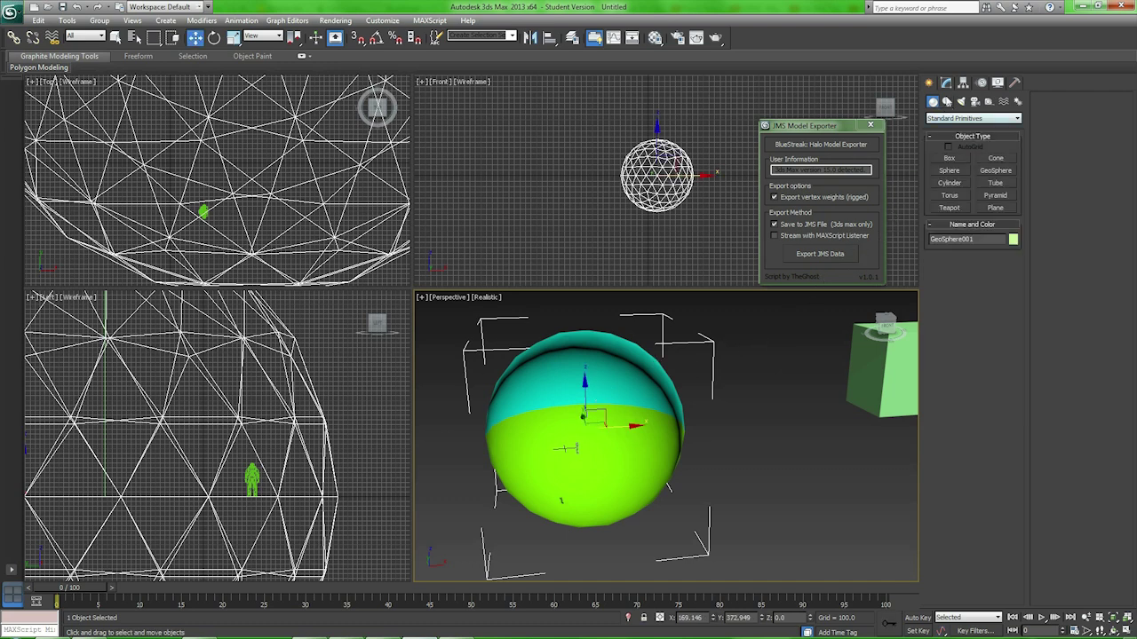
left_click(947, 83)
left_click(1017, 116)
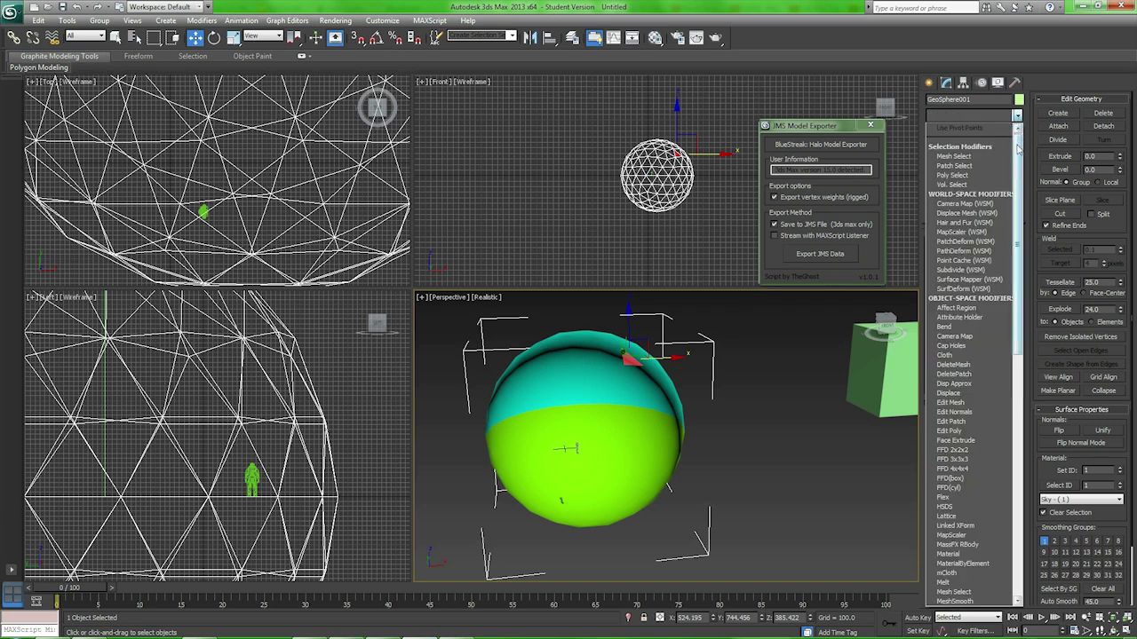
scroll(1018, 151, "down", 8)
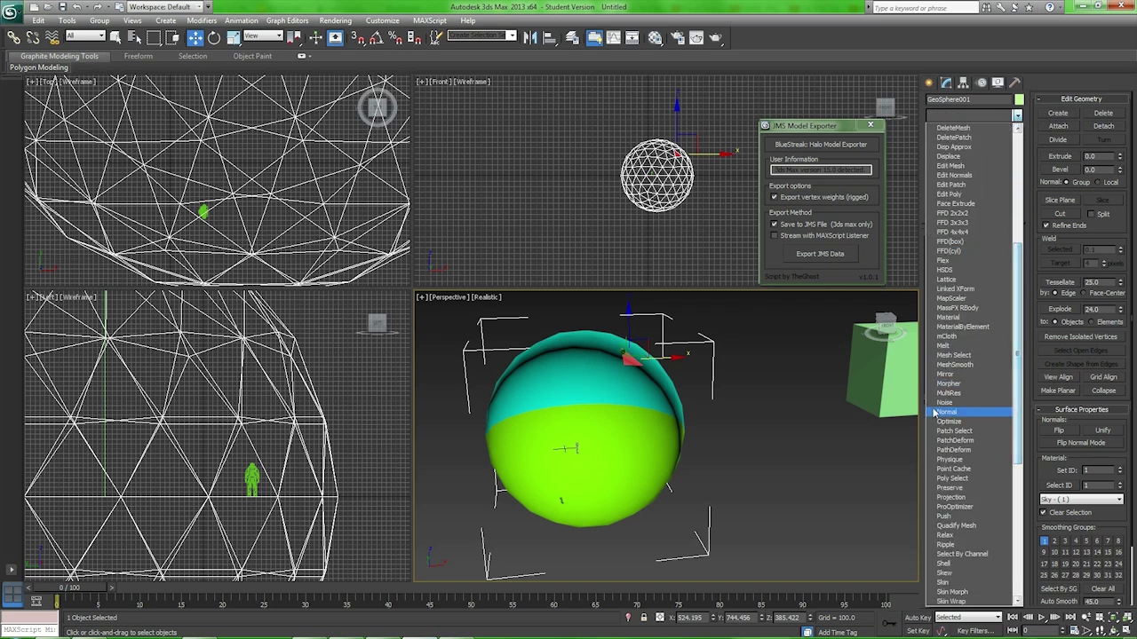
left_click(938, 393)
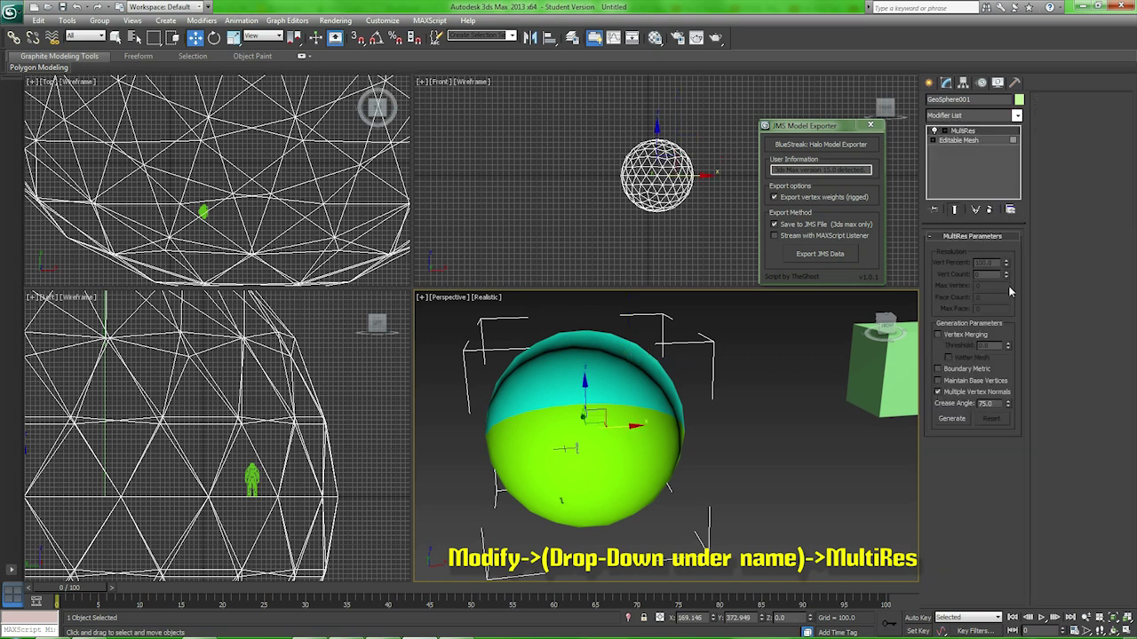
left_click(951, 418)
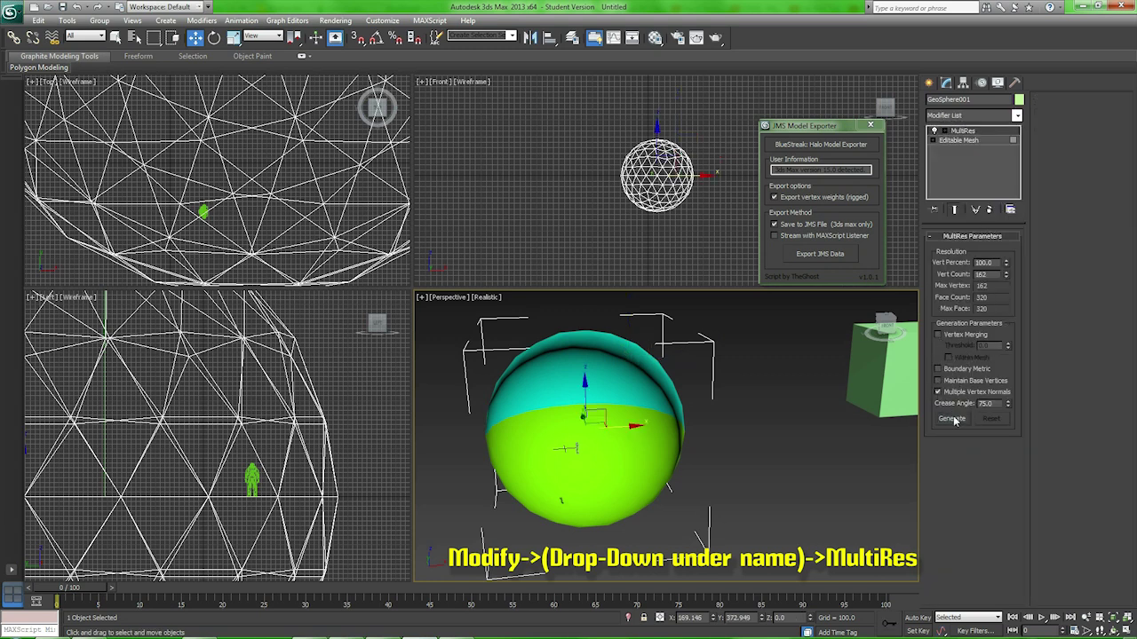
- Reduce the MultiRes vertex count of the geosphere to 134 and generate the mesh again
mouse_move(1007, 277)
left_mouse_down()
mouse_move(1018, 340)
mouse_move(1018, 263)
left_mouse_up()
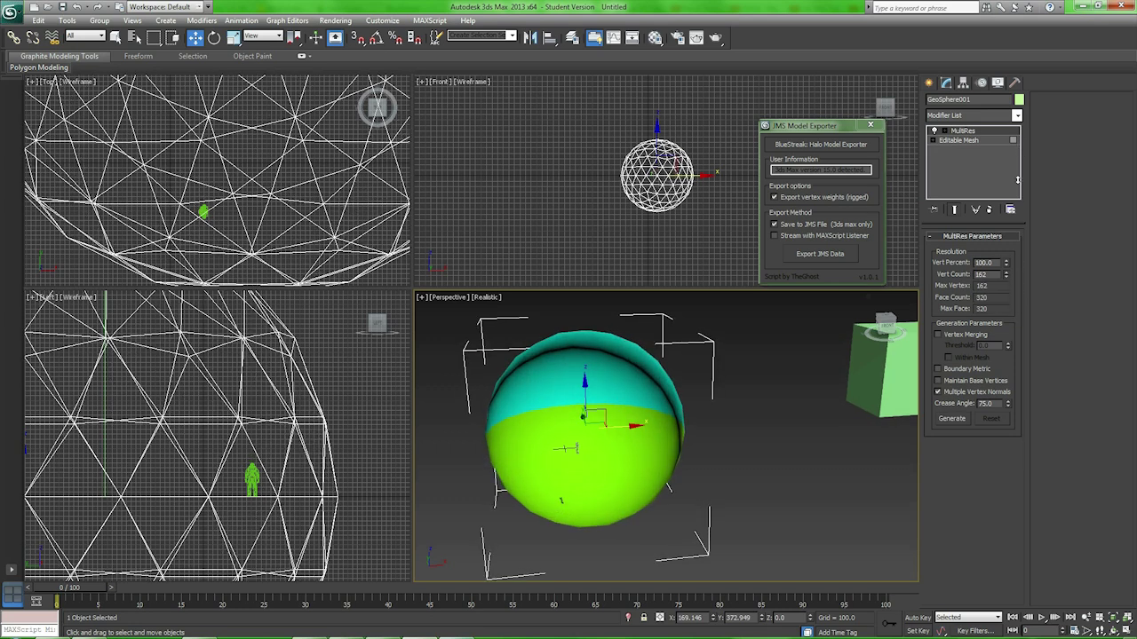
left_click_drag(1006, 275, 1008, 287)
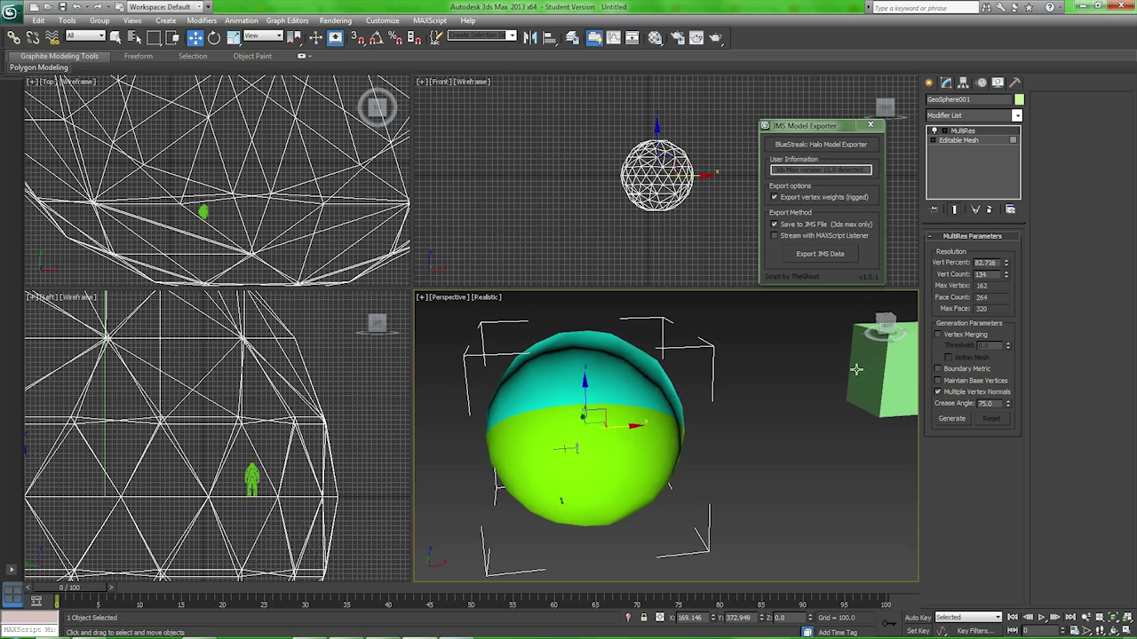
middle_click_drag(776, 401, 741, 416, "alt")
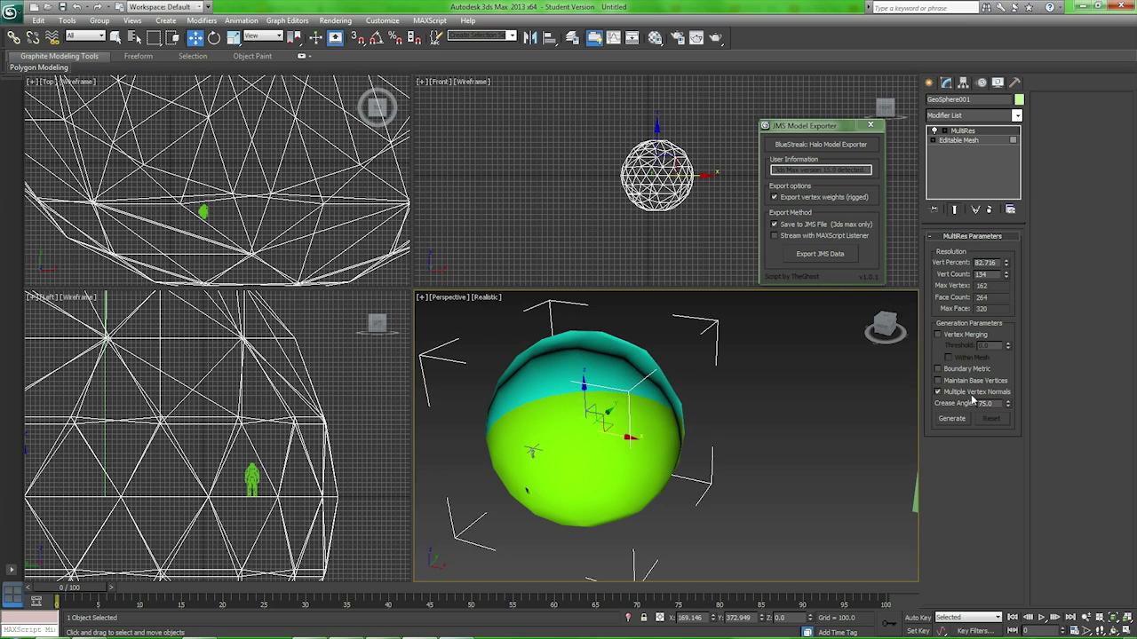
left_click(953, 418)
- Export the geosphere over Sphere.jms and compile it in the command prompt with tool structure levels\Sphere Sphere
left_click(820, 254)
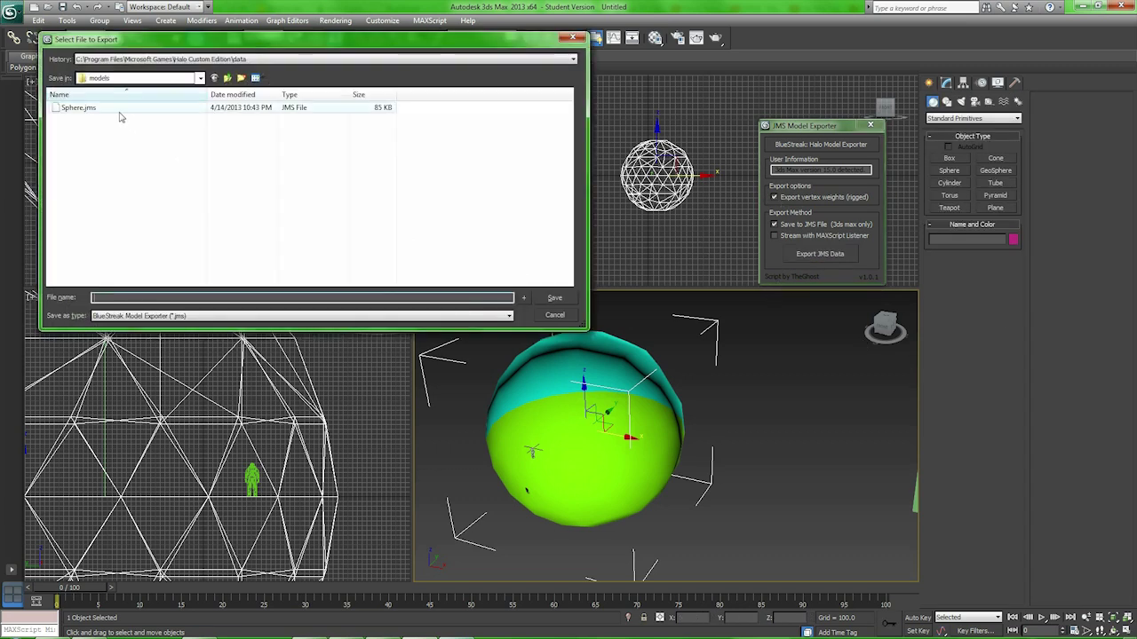
double_click(80, 107)
left_click(604, 369)
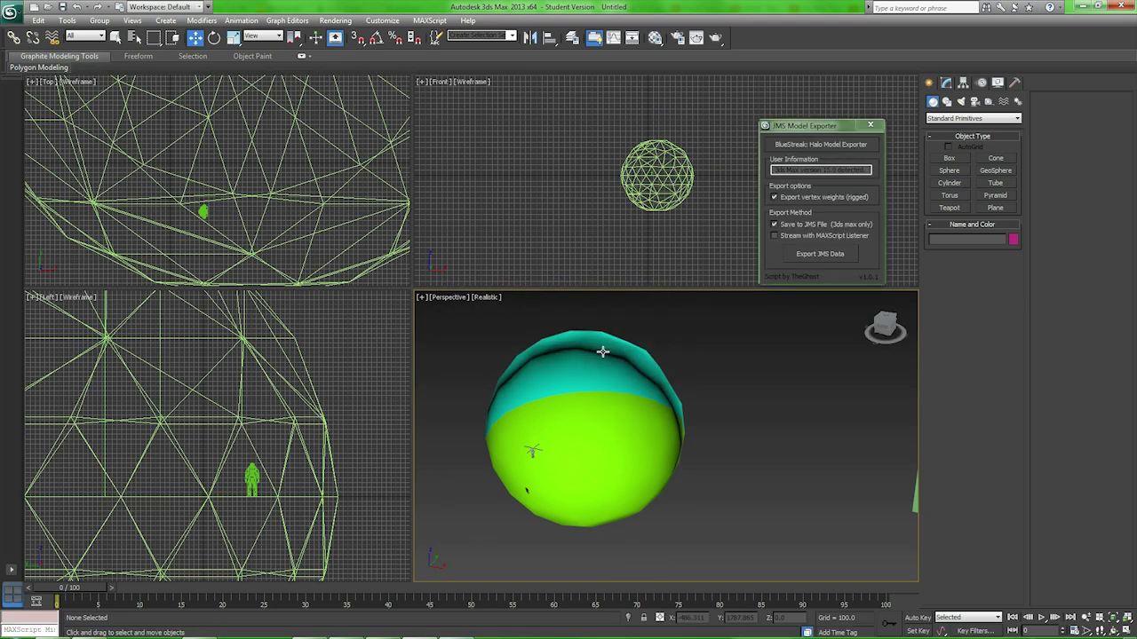
left_click(466, 629)
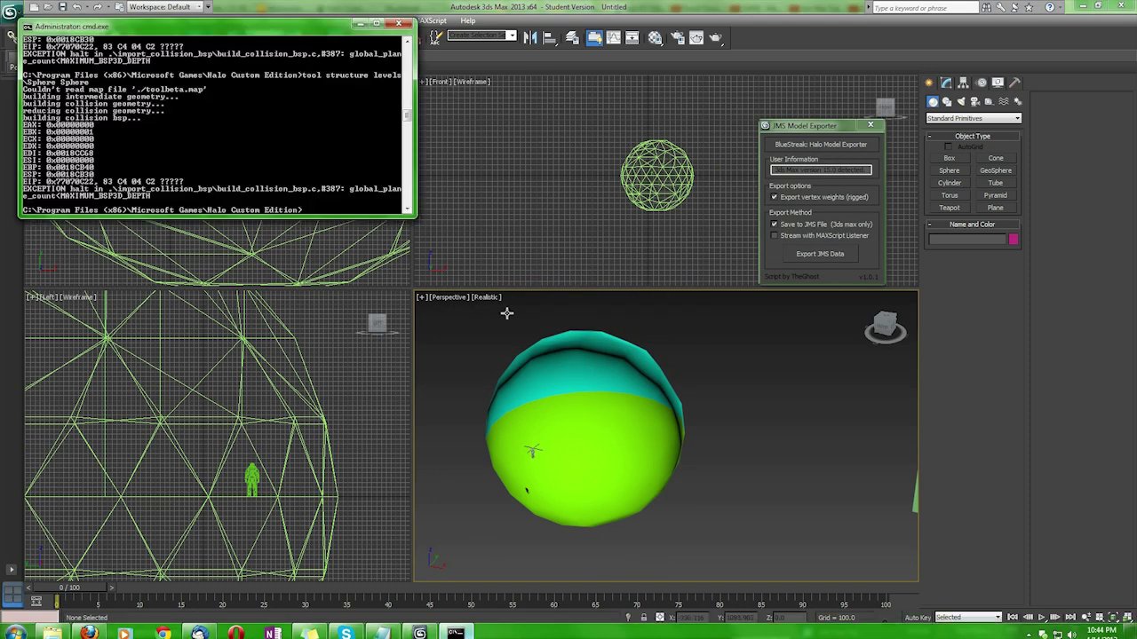
key("Return")
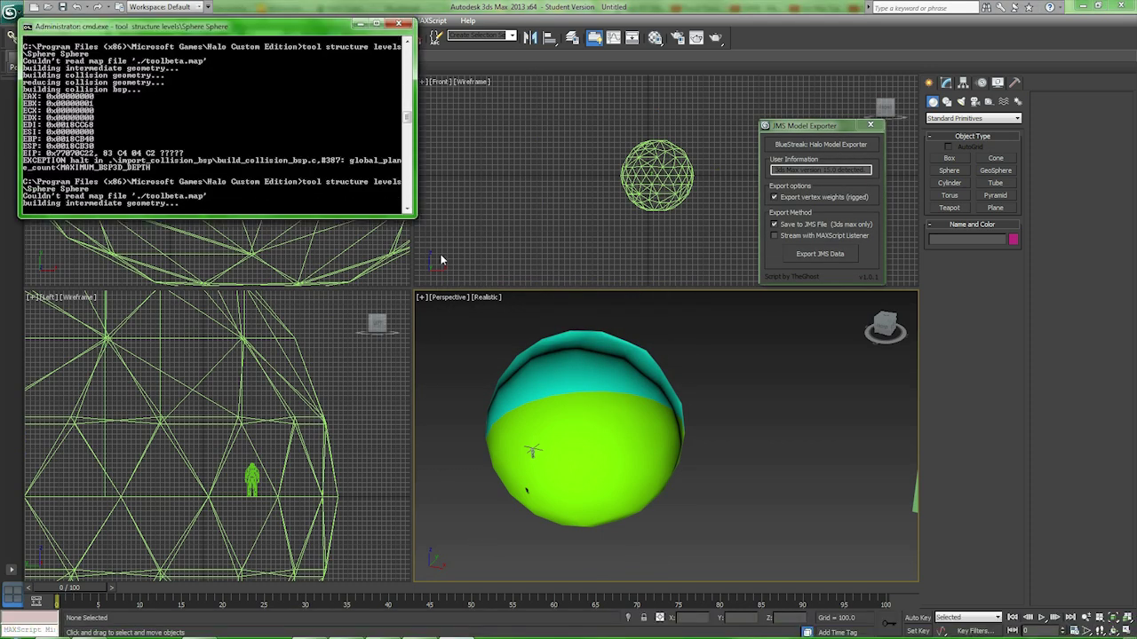
- Reduce the MultiRes vertex count of the geosphere to 100
left_click(598, 426)
left_click(946, 82)
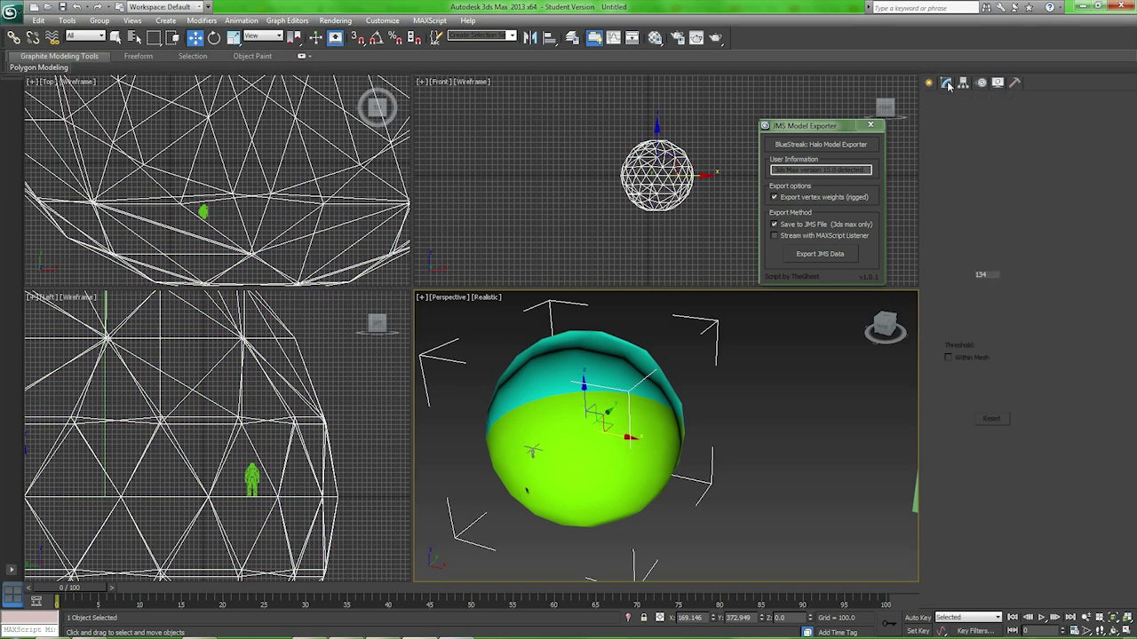
left_click_drag(1006, 279, 1006, 290)
middle_click_drag(772, 444, 746, 417, "alt")
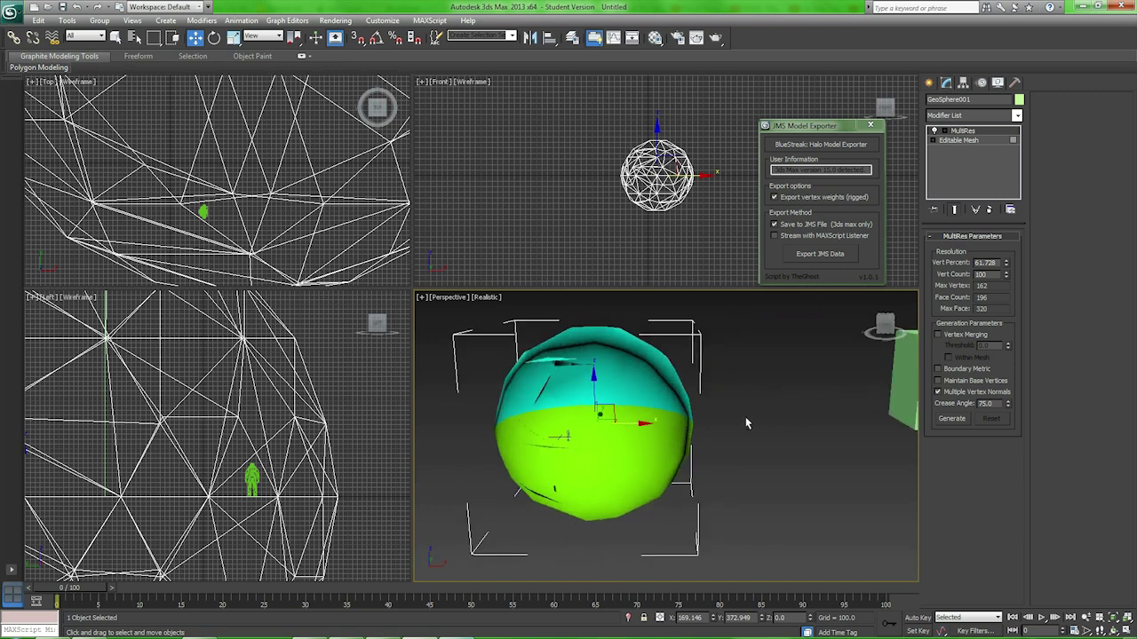
- Switch to the command prompt and rerun tool structure levels\Sphere Sphere on the existing export
mouse_move(591, 632)
left_click(456, 628)
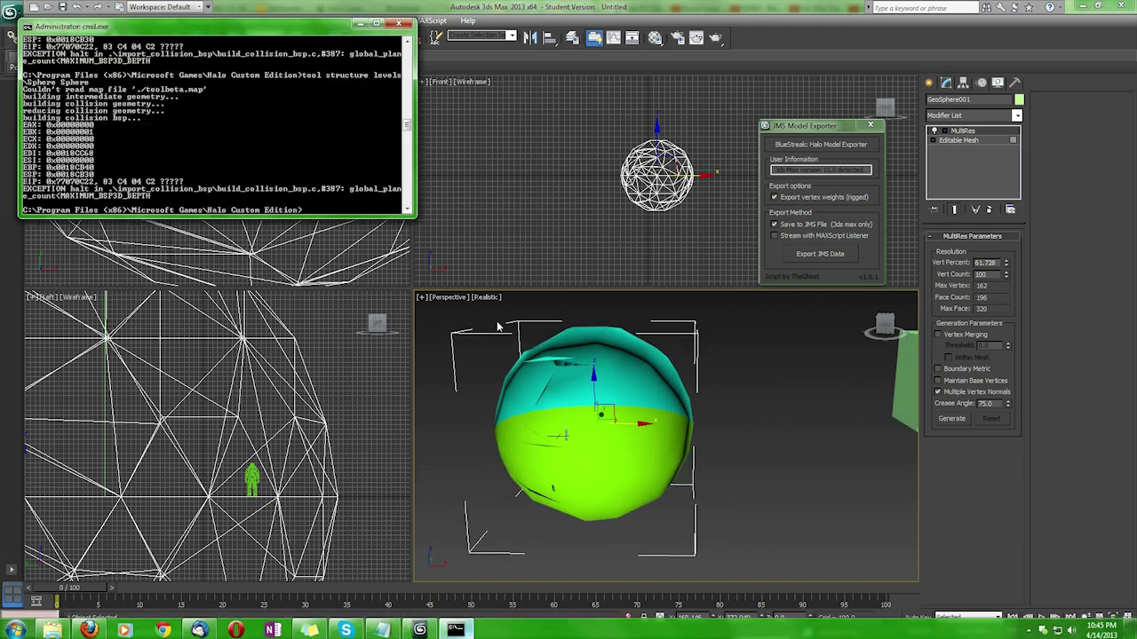
key("Up")
key("Return")
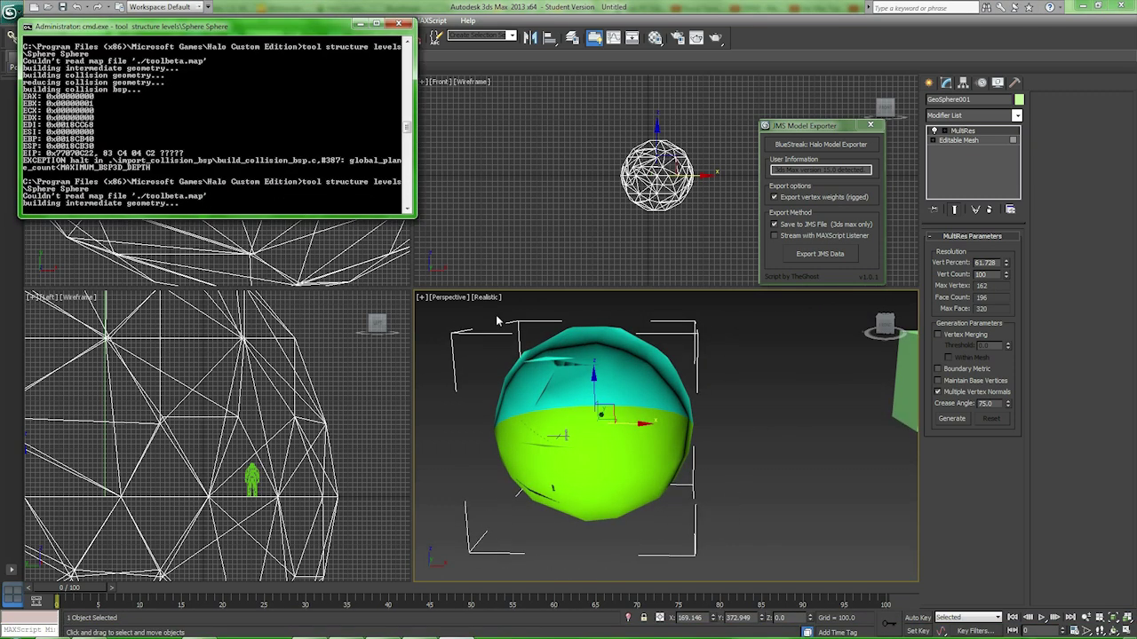
- Export the 100-vertex geosphere over Sphere.jms and compile its structure again in the command prompt
left_click(816, 254)
left_click(89, 106)
left_click(540, 293)
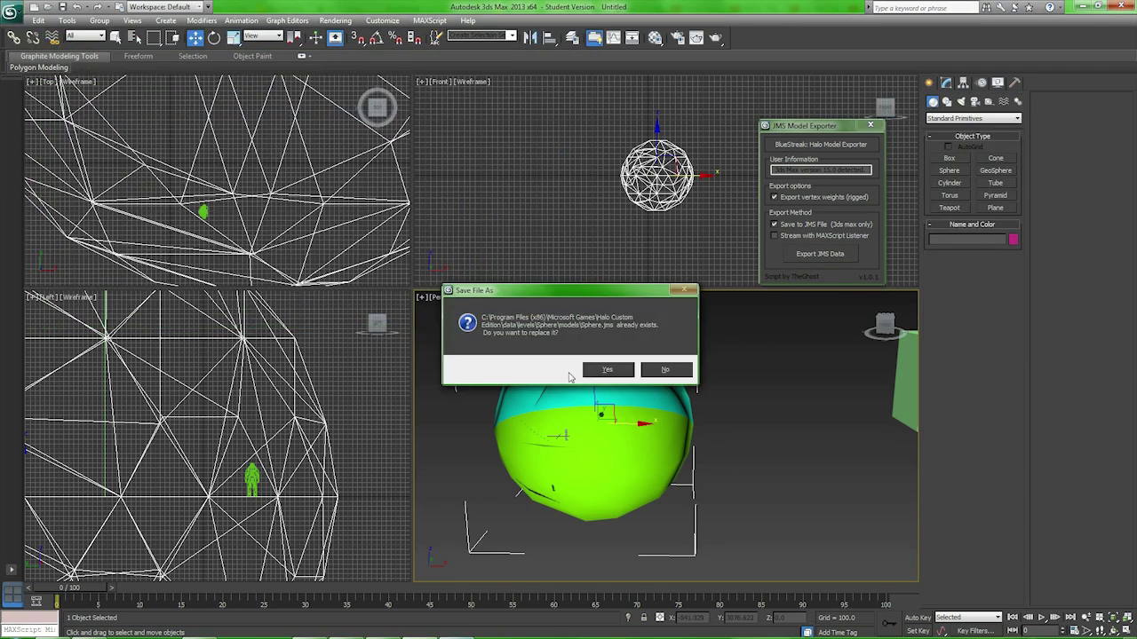
left_click(608, 369)
left_click(455, 628)
key("Up")
key("Return")
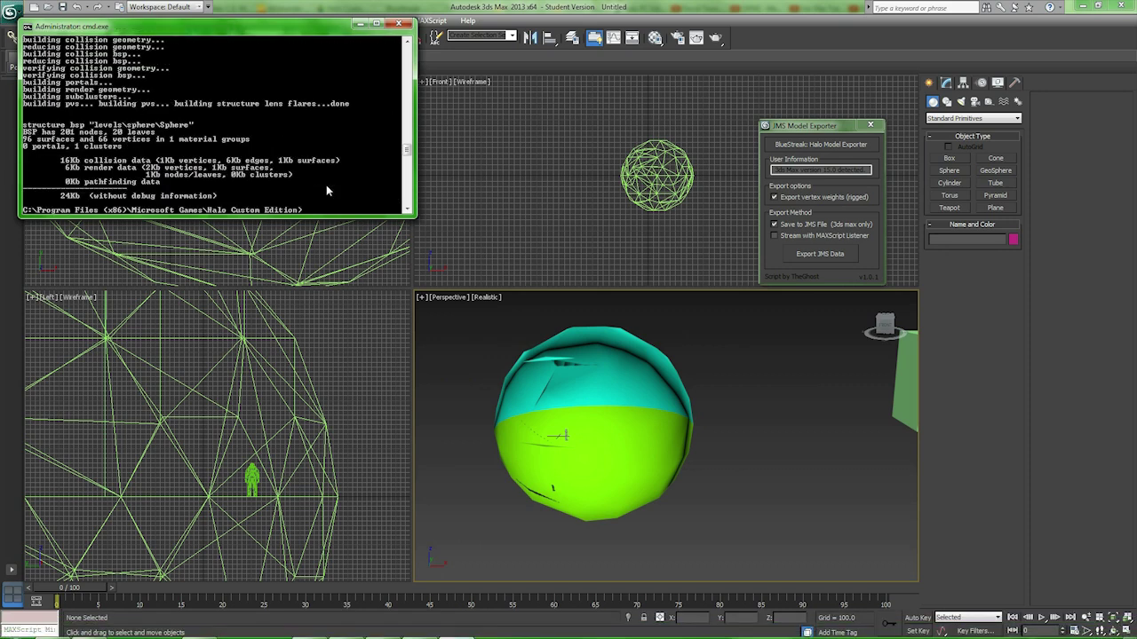
left_click(740, 409)
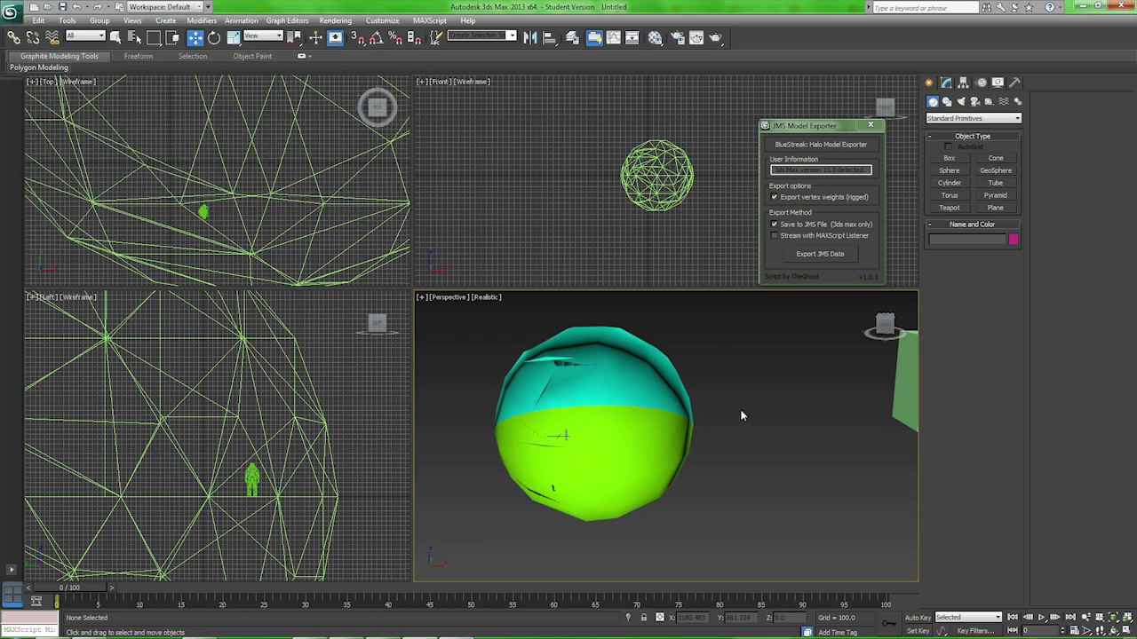
left_click(643, 411)
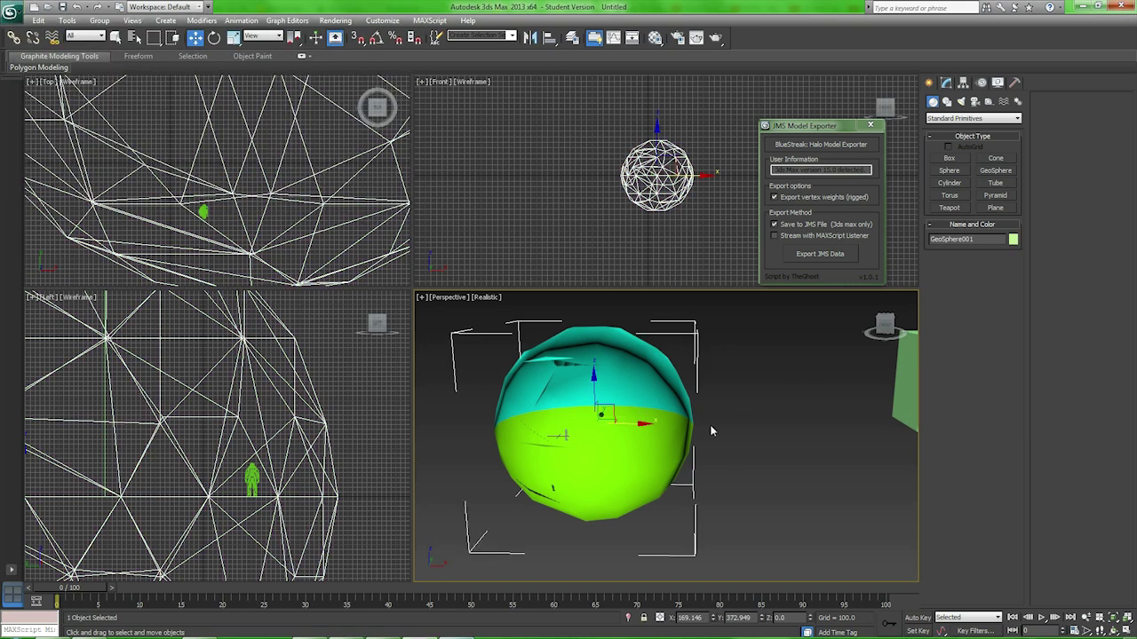
mouse_move(716, 427)
middle_mouse_down("alt")
mouse_move(556, 425)
mouse_move(755, 420)
mouse_move(663, 424)
mouse_move(697, 424)
middle_mouse_up("alt")
scroll(663, 425, "down", 3)
- Switch to the Halo Custom Edition folder, launch guerilla.exe, and close the globals tag it reopens
left_click(189, 631)
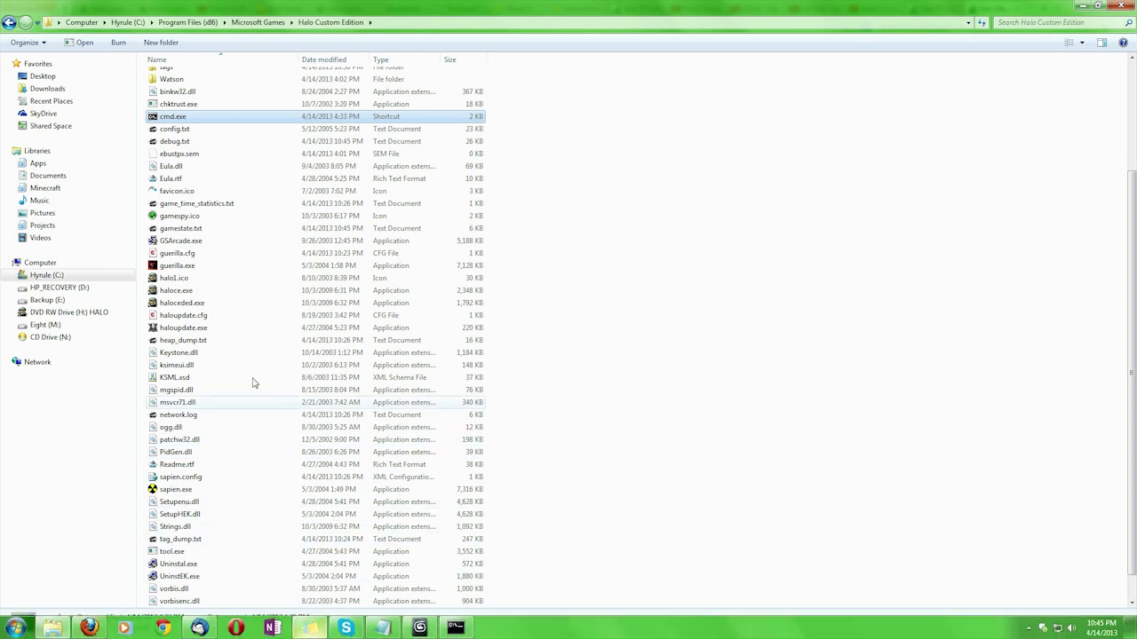
scroll(233, 273, "up", 4)
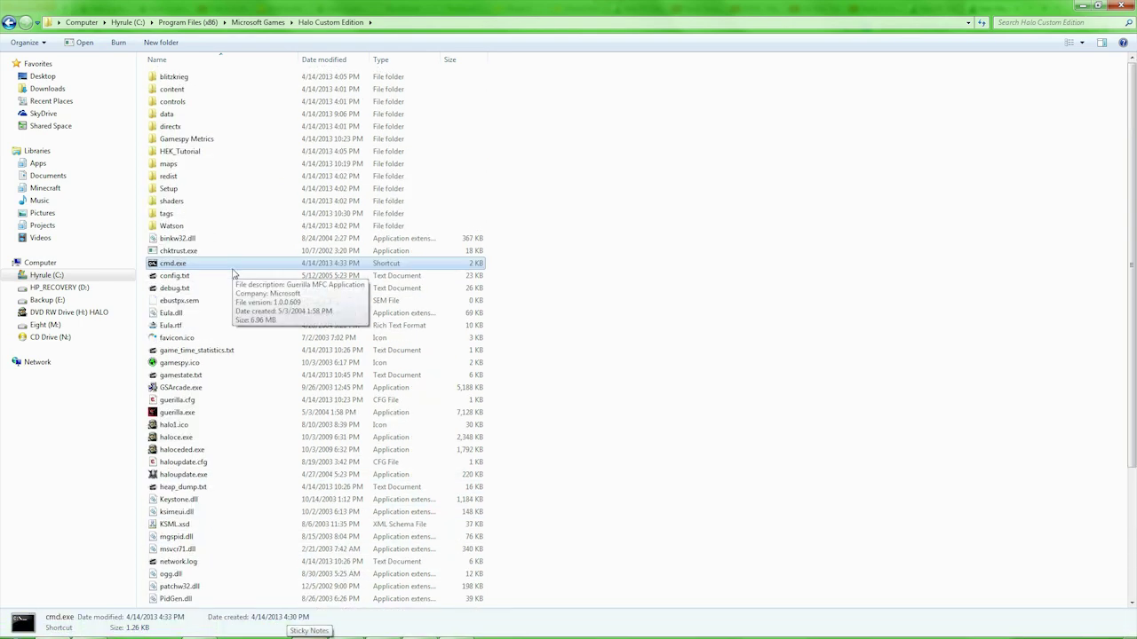
double_click(227, 413)
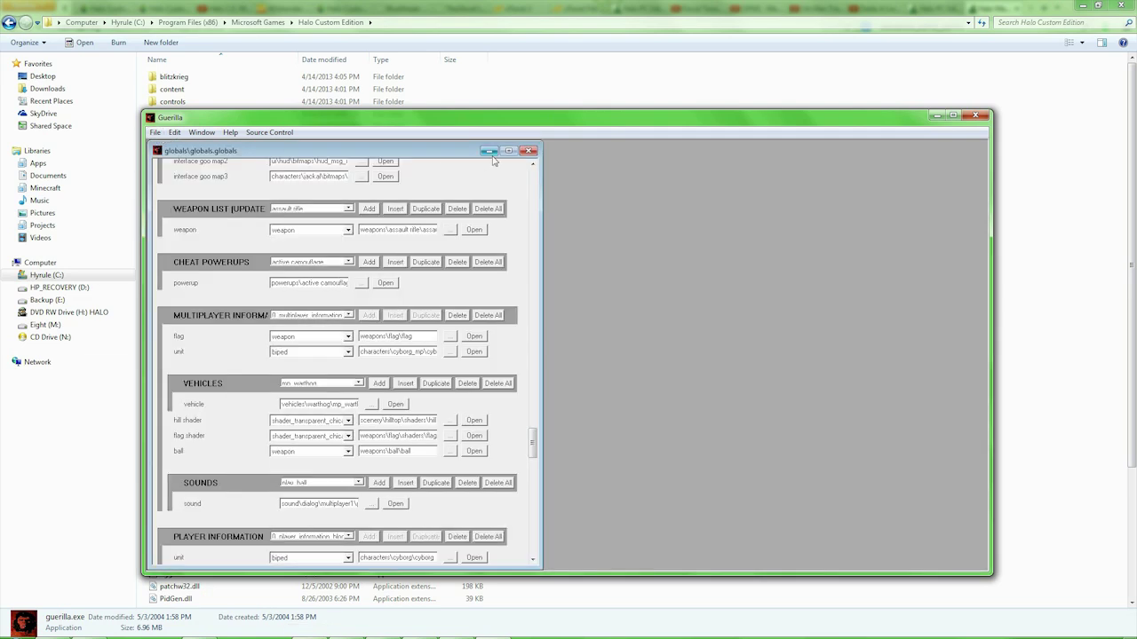
left_click(528, 150)
- Open the sphere.scenario tag from the levels\sphere folder in Guerilla
left_click(155, 132)
left_click(176, 159)
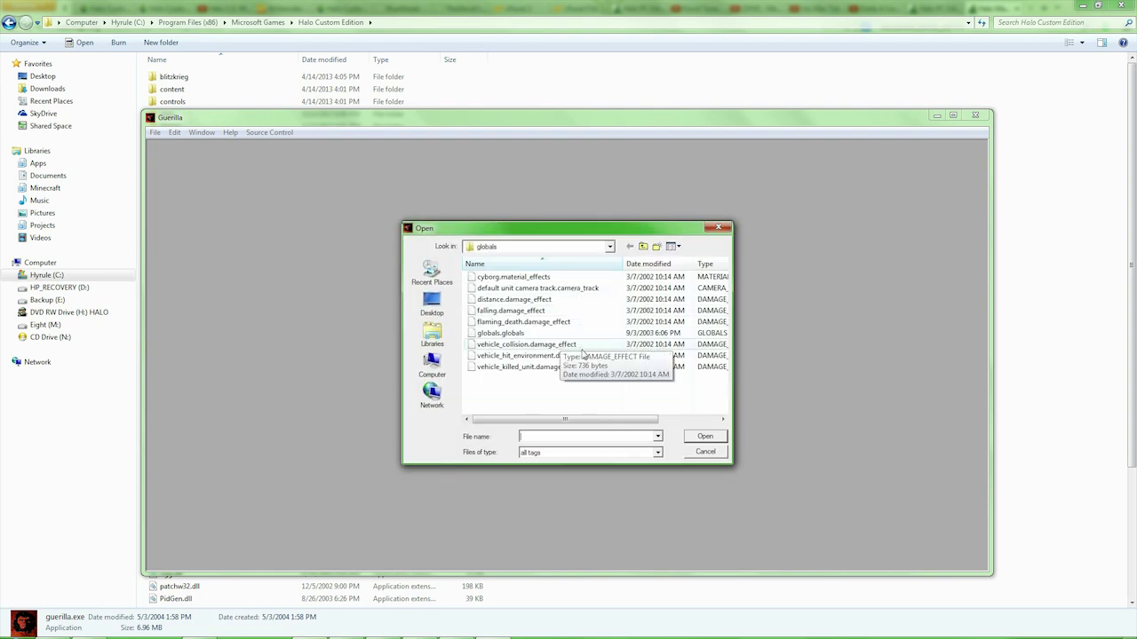
left_click(643, 246)
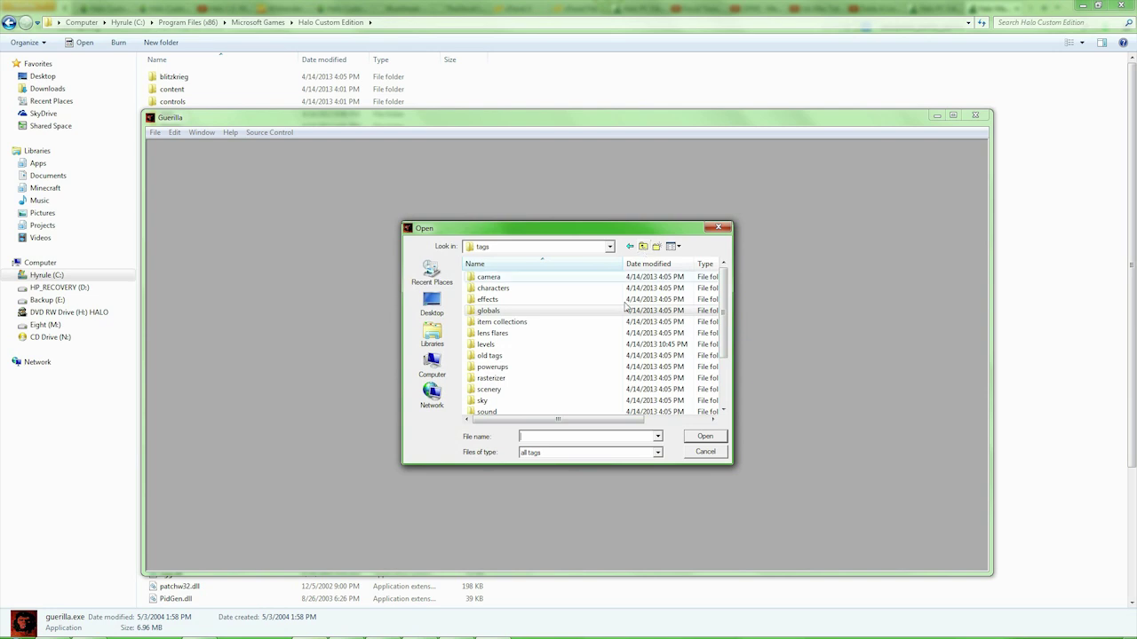
double_click(540, 345)
double_click(531, 391)
double_click(519, 279)
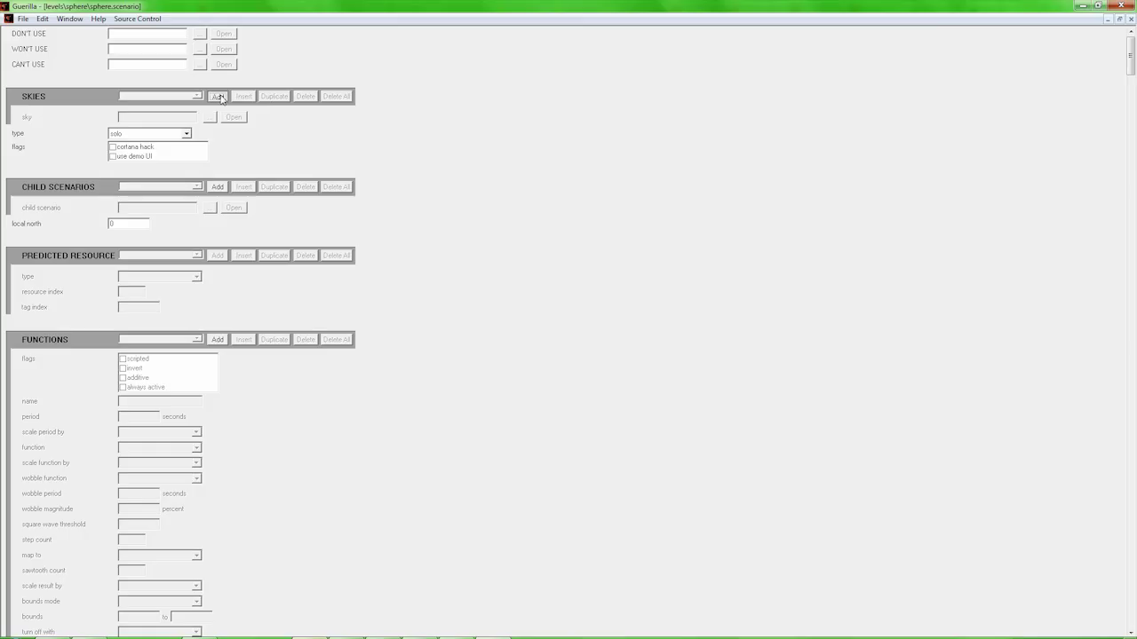
- Add a sky entry referencing sky_icefields.sky from sky\sky_icefields and set the scenario type to multiplayer
left_click(218, 96)
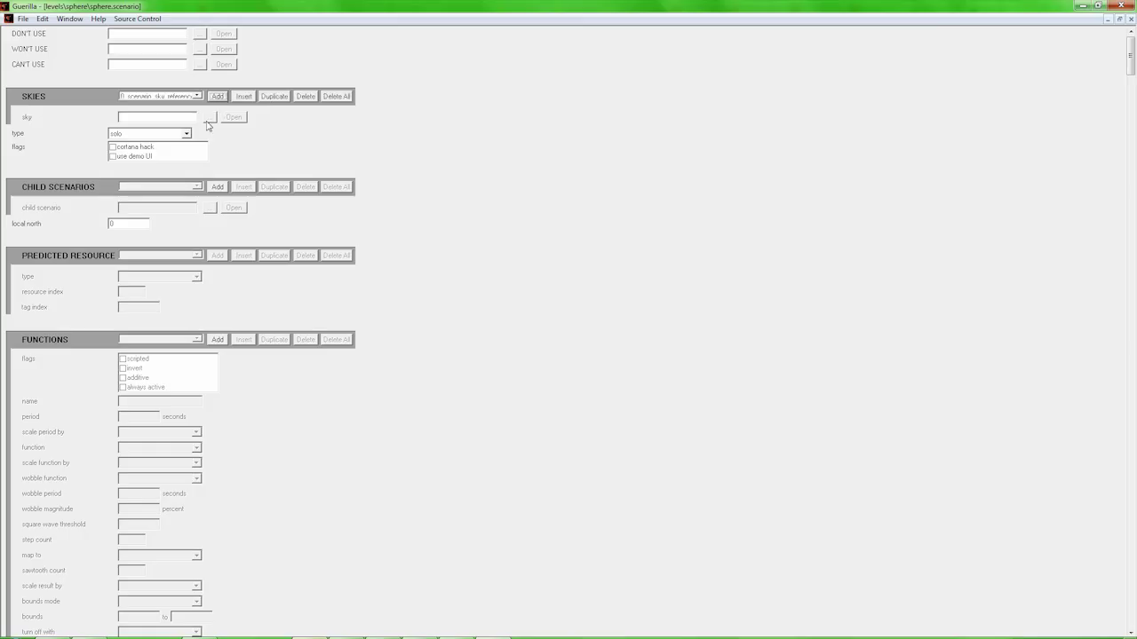
left_click(210, 116)
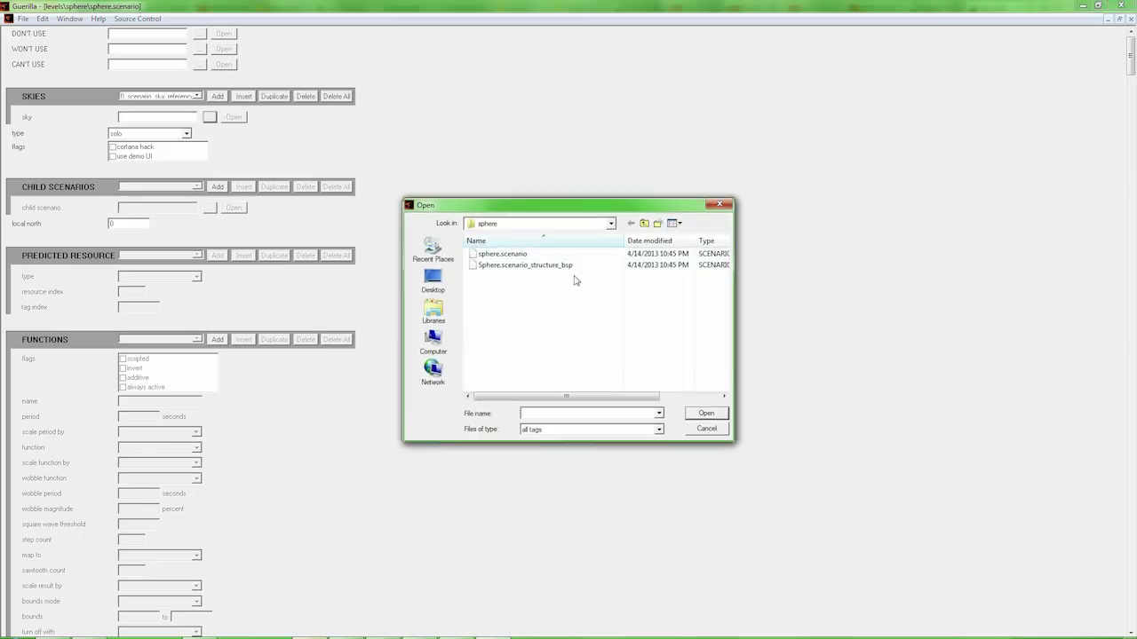
left_click(645, 225)
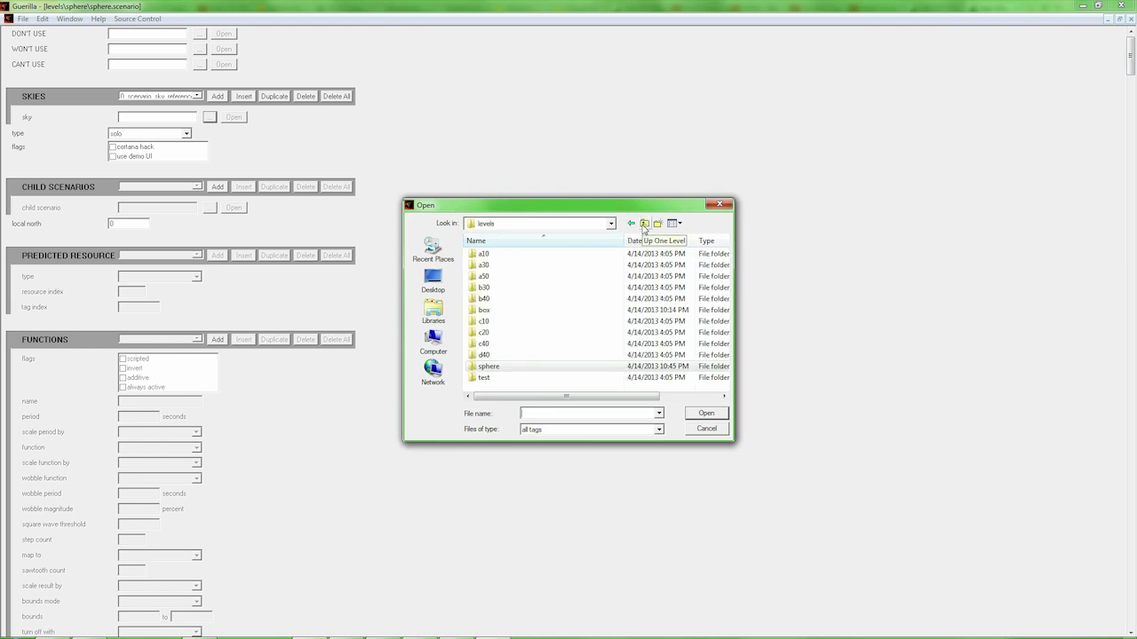
left_click(645, 224)
double_click(535, 313)
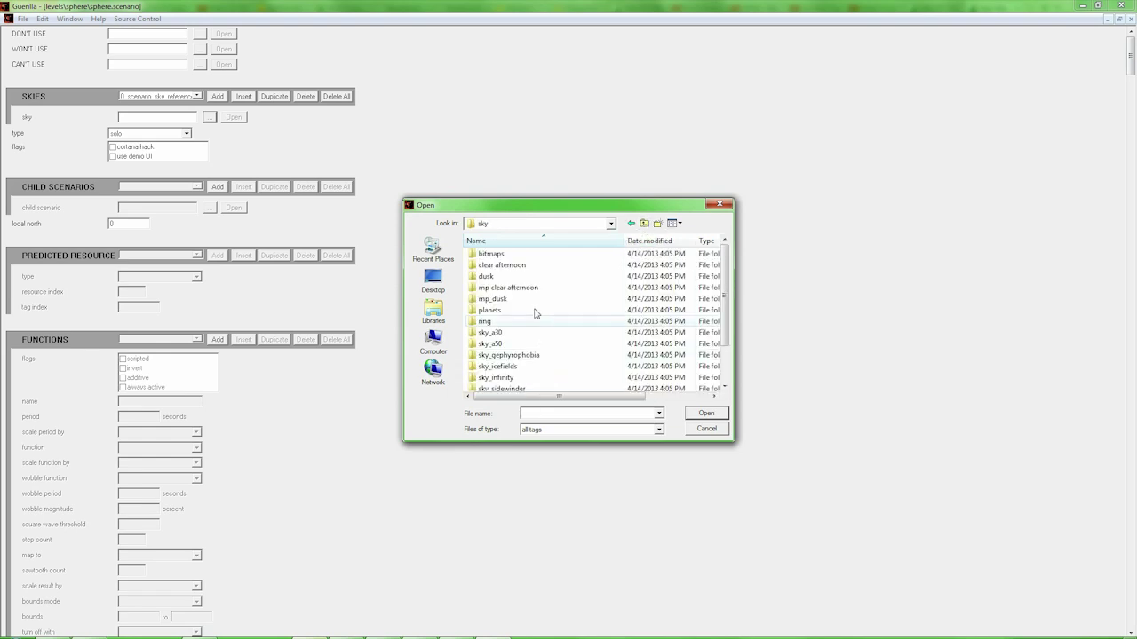
double_click(533, 367)
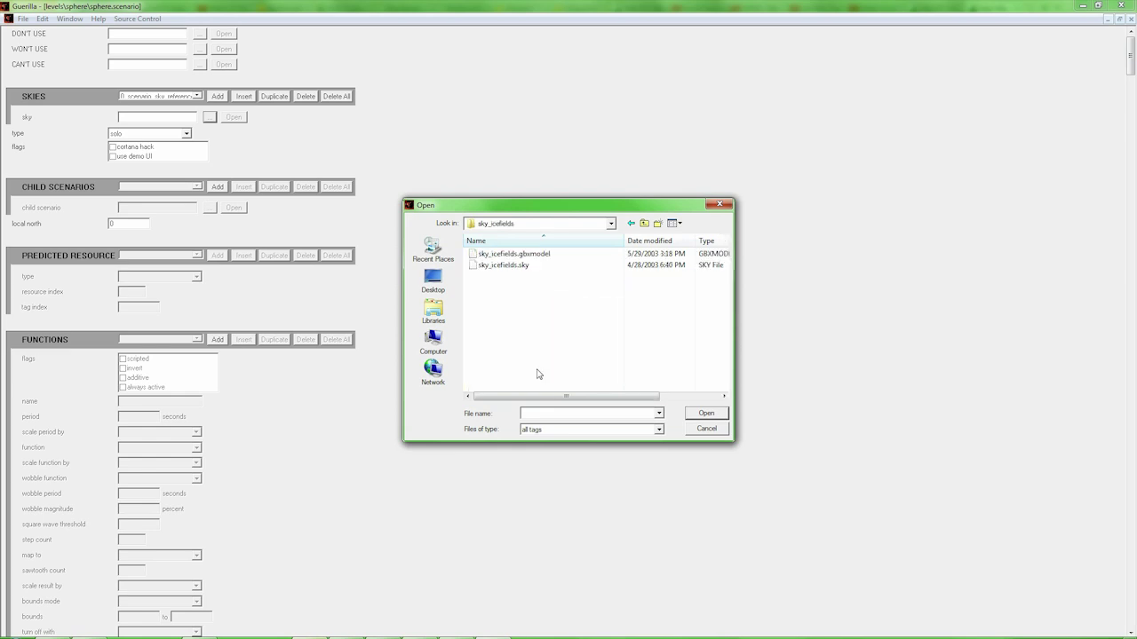
double_click(531, 267)
left_click(188, 135)
left_click(185, 153)
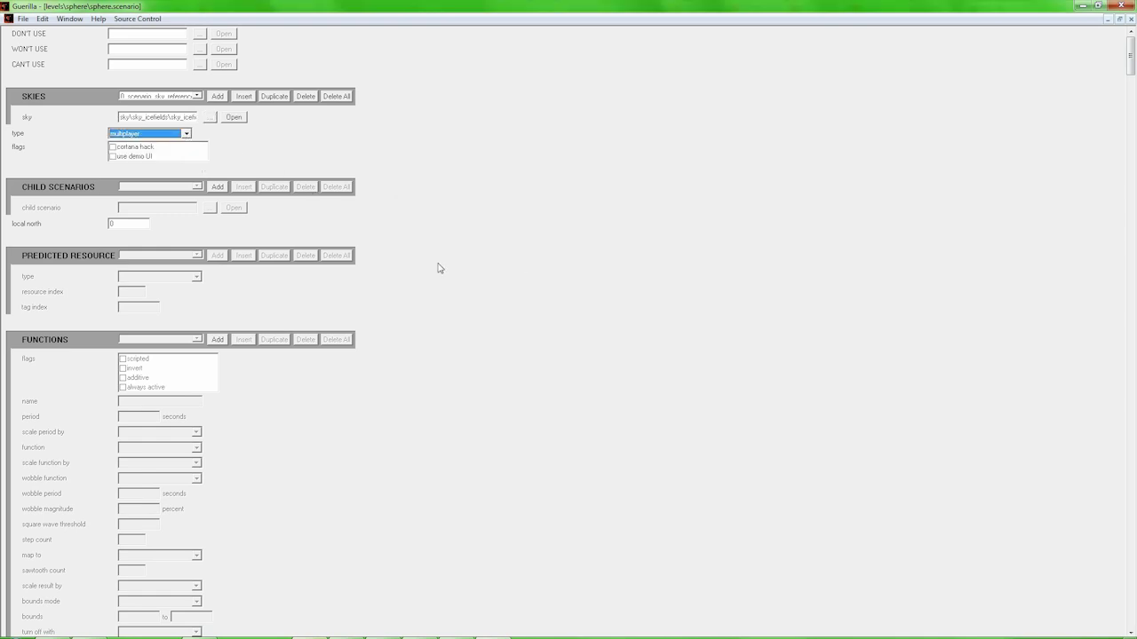
- Add a starting equipment entry to the scenario with type 0 set to all games
left_click_drag(1132, 67, 1123, 336)
left_click(218, 275)
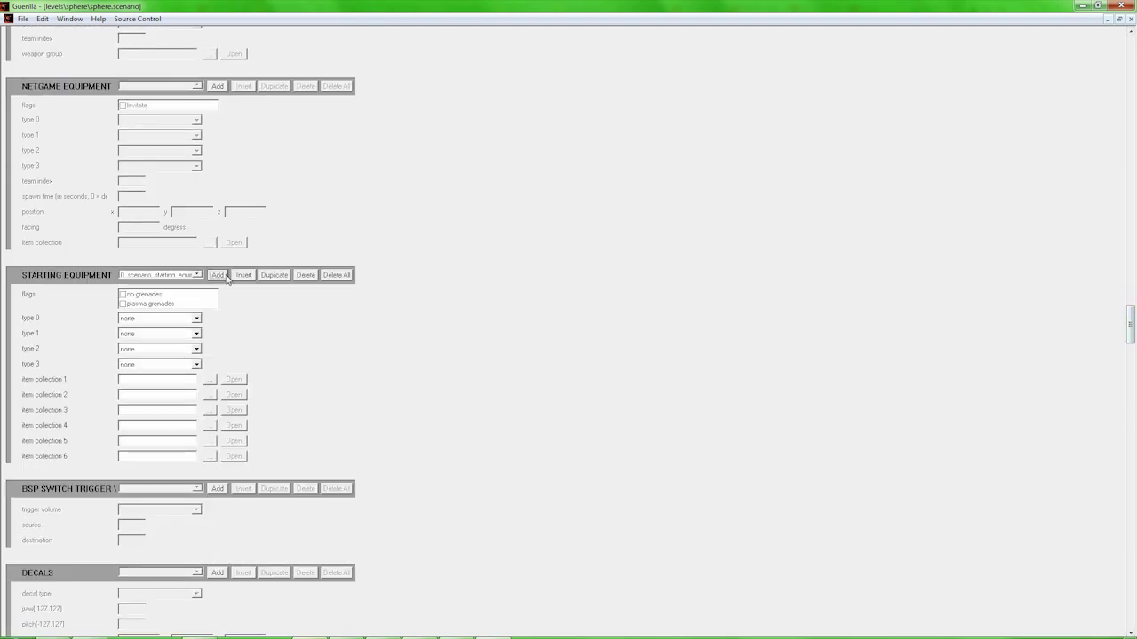
left_click(188, 322)
left_click(157, 418)
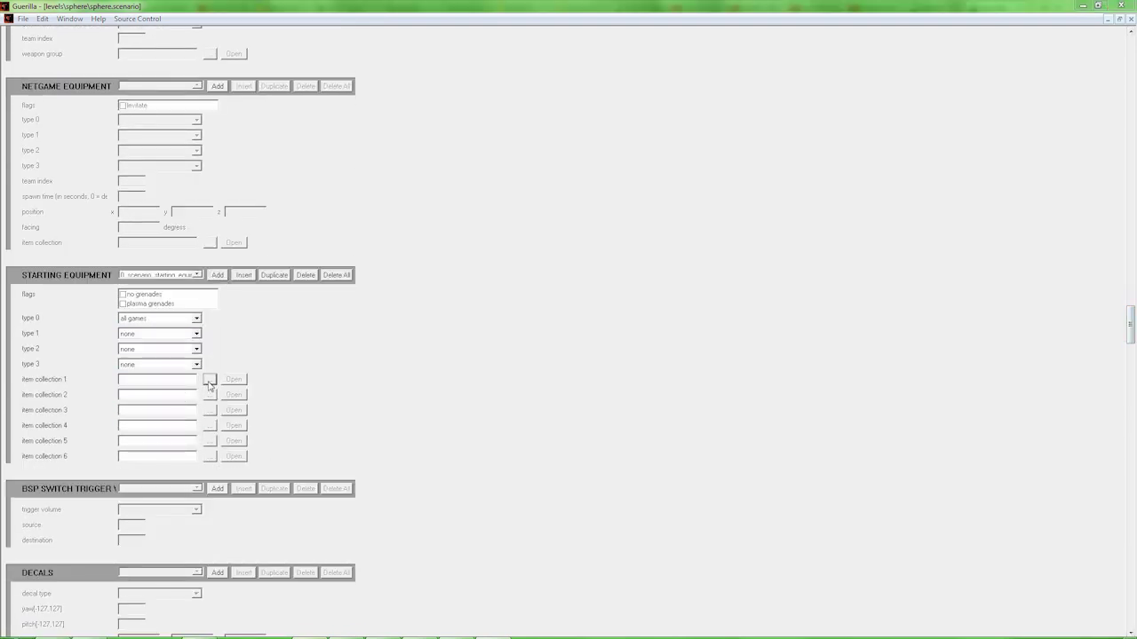
- Assign plasma_cannon.item_collection from item collections\single weapons as item collection 1 of the starting equipment
left_click(209, 382)
left_click(643, 223)
left_click(644, 222)
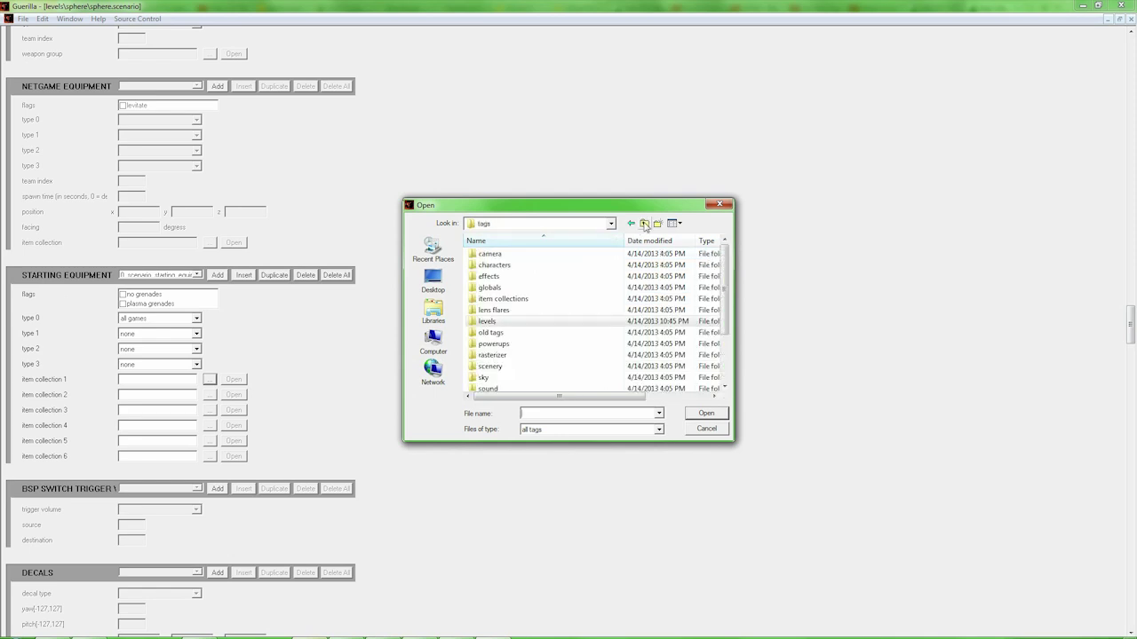
double_click(503, 298)
double_click(537, 267)
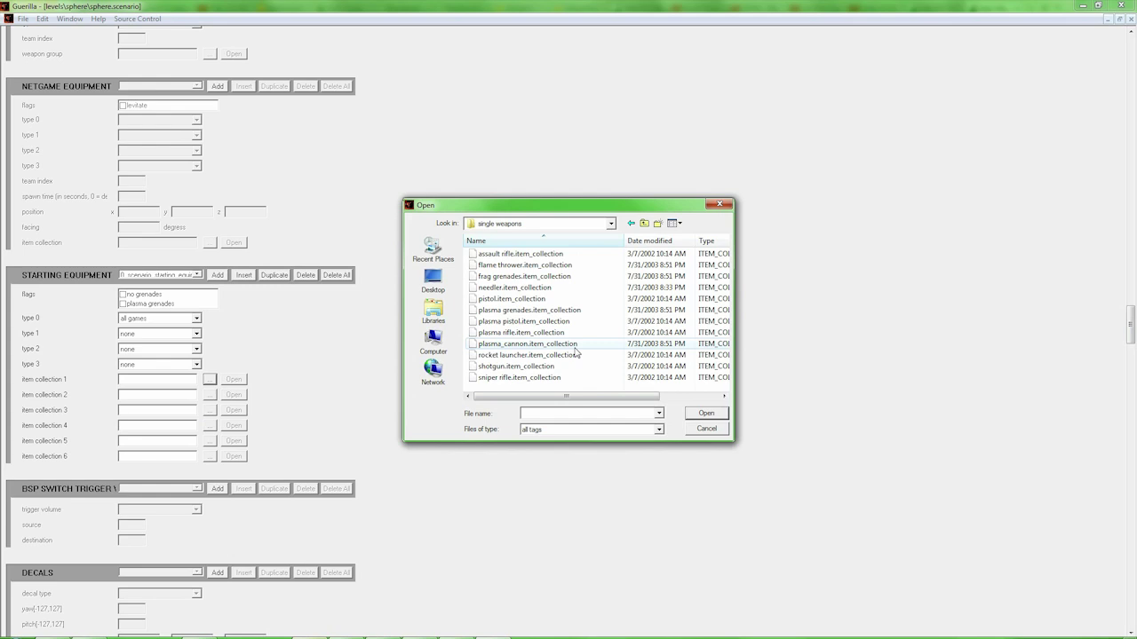
double_click(569, 344)
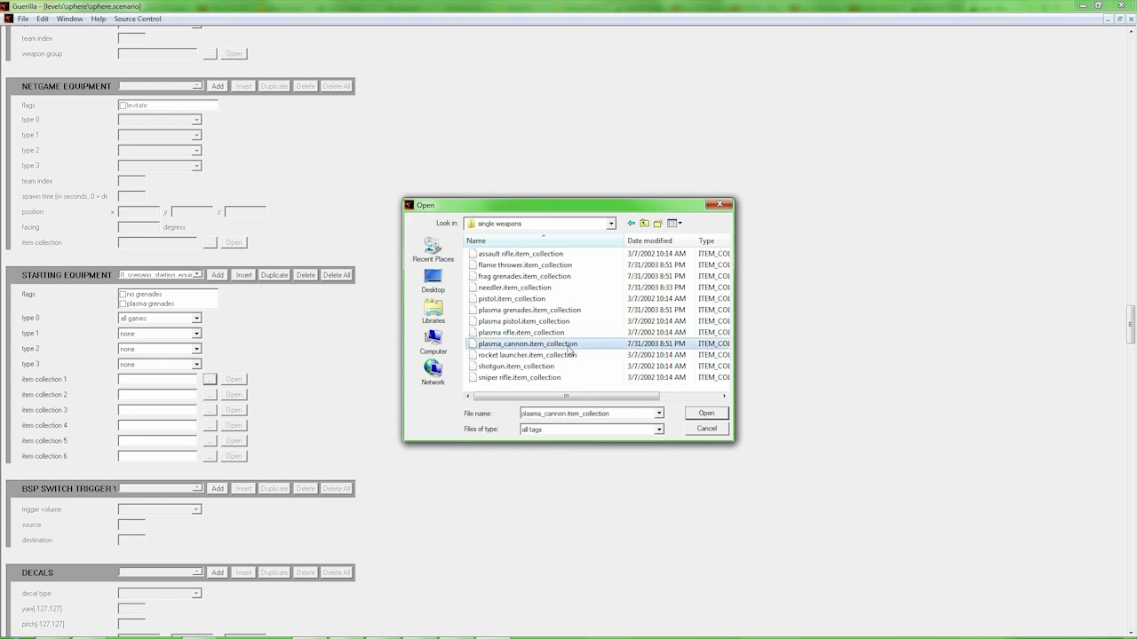
- Close the sphere scenario tag with its changes saved and exit Guerilla
left_click(1131, 19)
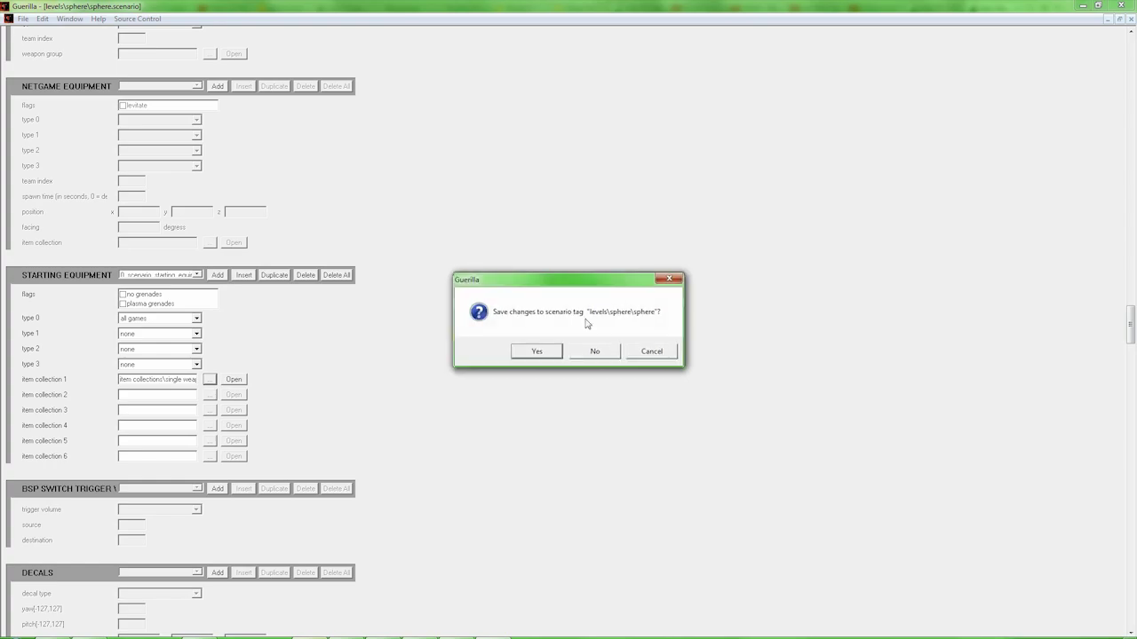
left_click(536, 351)
left_click(1122, 5)
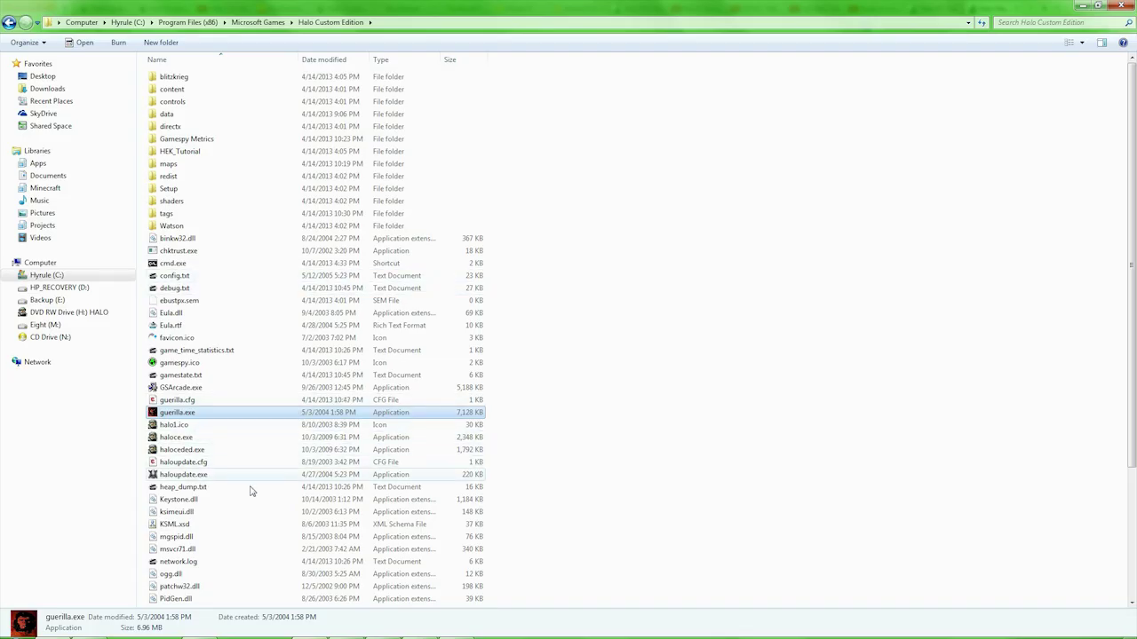
scroll(250, 492, "down", 4)
double_click(254, 490)
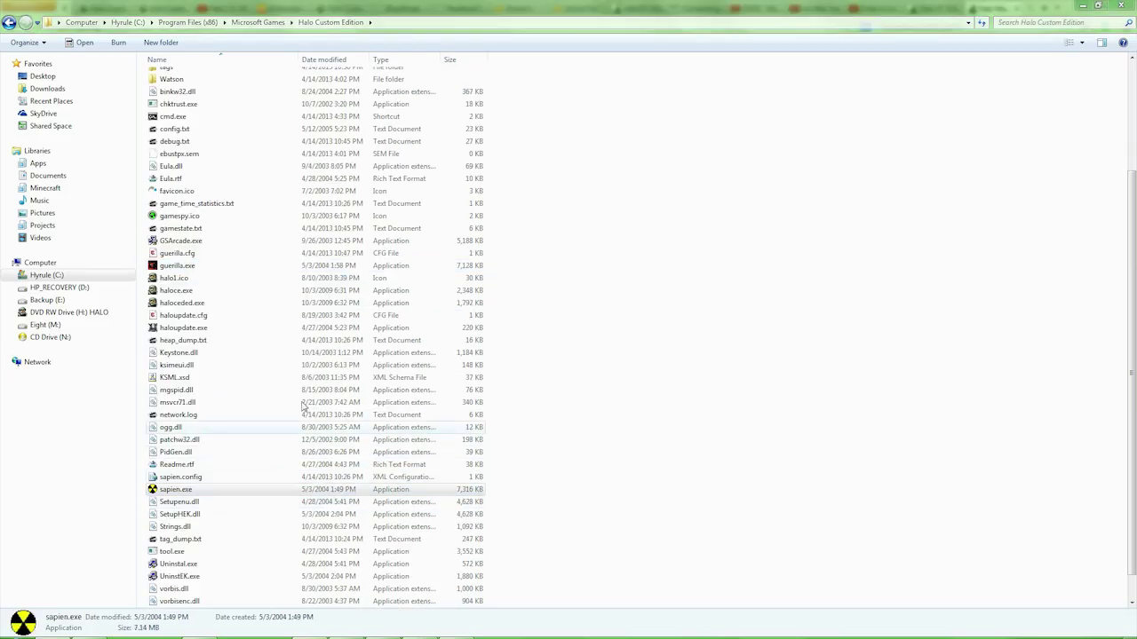
double_click(533, 267)
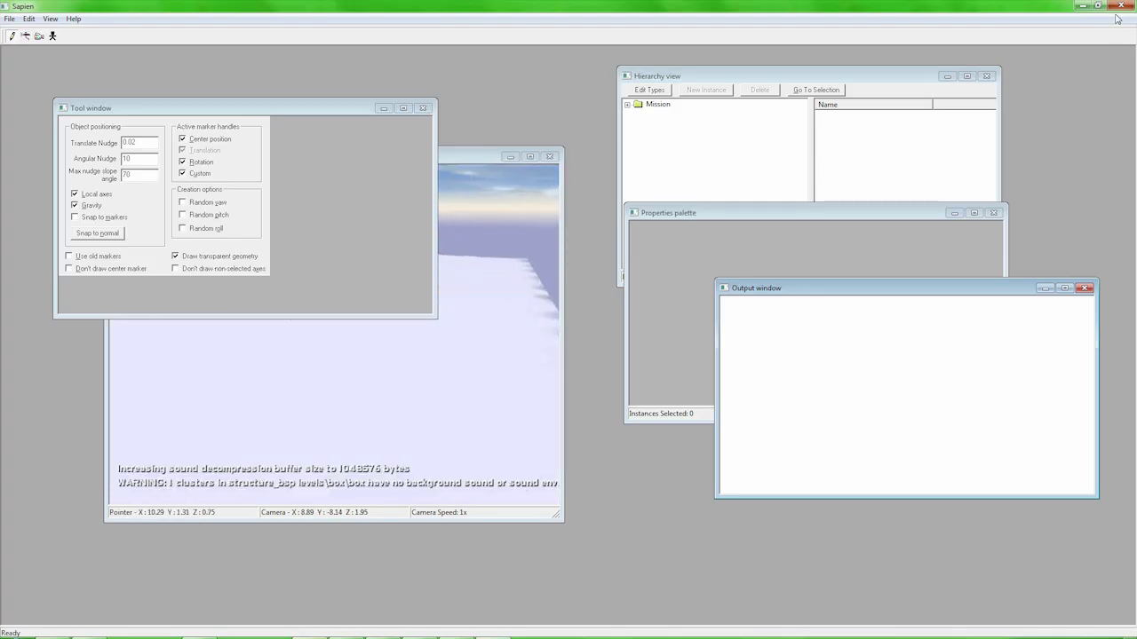
left_click(1120, 7)
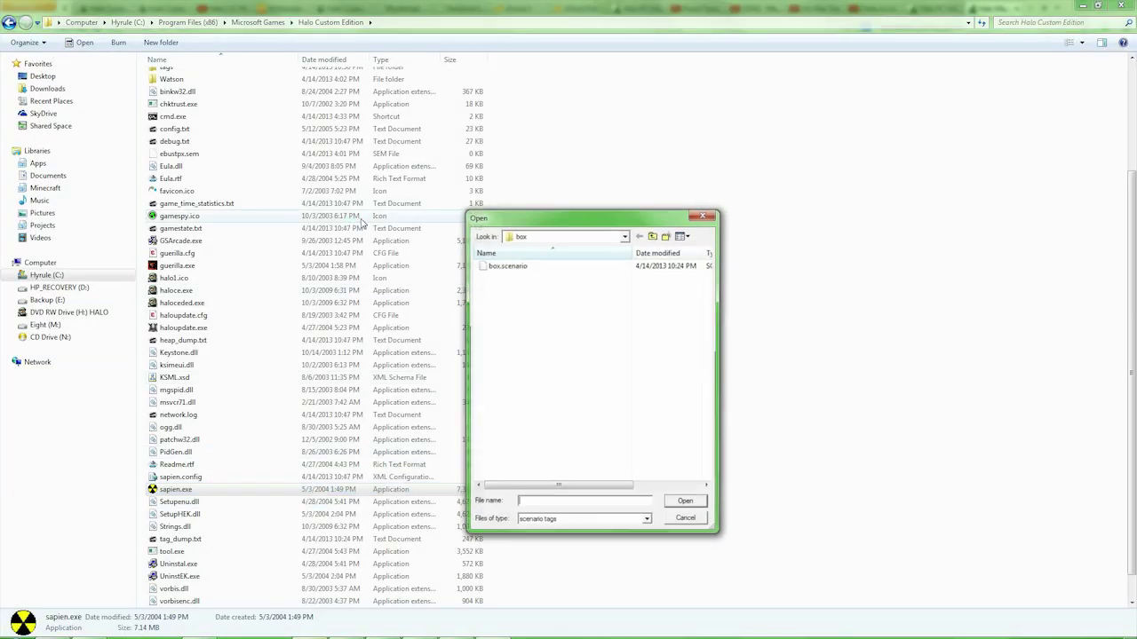
- Load sphere.scenario from the levels\sphere folder in Sapien and maximize the game window
left_click(653, 236)
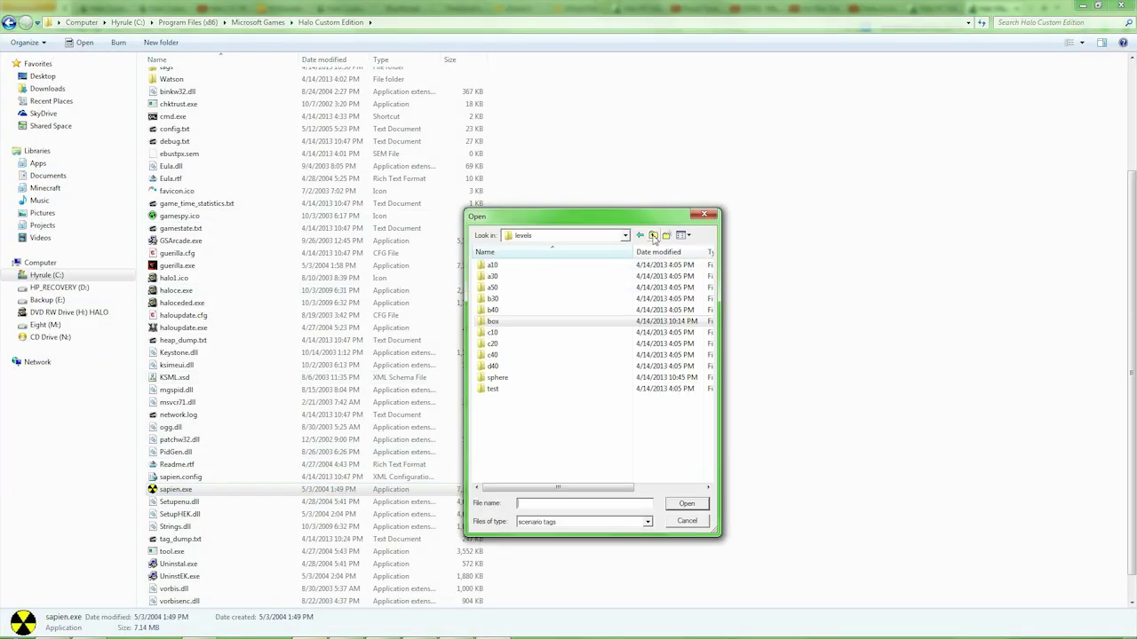
double_click(524, 378)
double_click(538, 269)
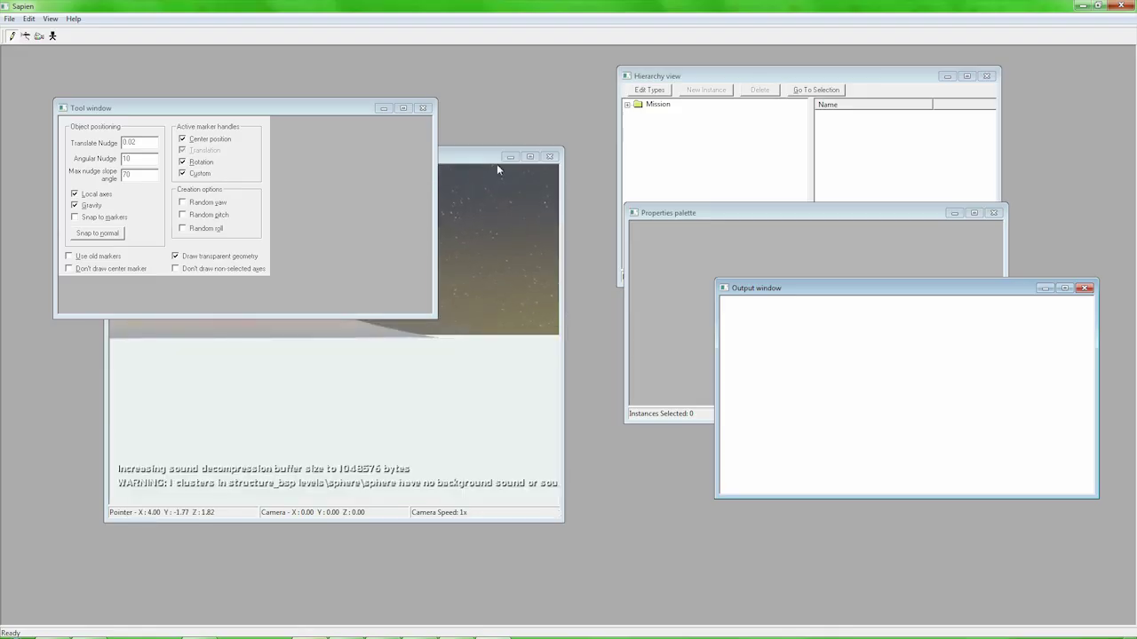
left_click_drag(497, 162, 604, 180)
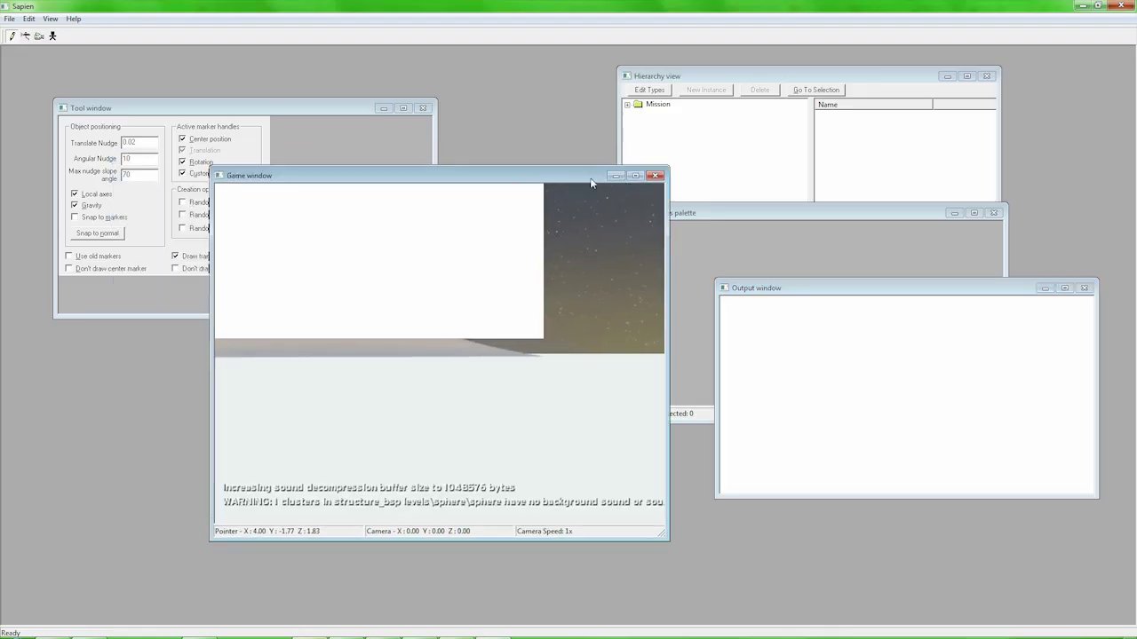
left_click(631, 178)
- Set the radiosity quality to 1 and start the radiosity calculation from the game window's console
mouse_move(602, 264)
middle_mouse_down()
mouse_move(533, 258)
mouse_move(586, 275)
mouse_move(542, 267)
mouse_move(515, 280)
mouse_move(601, 263)
middle_mouse_up()
key("grave")
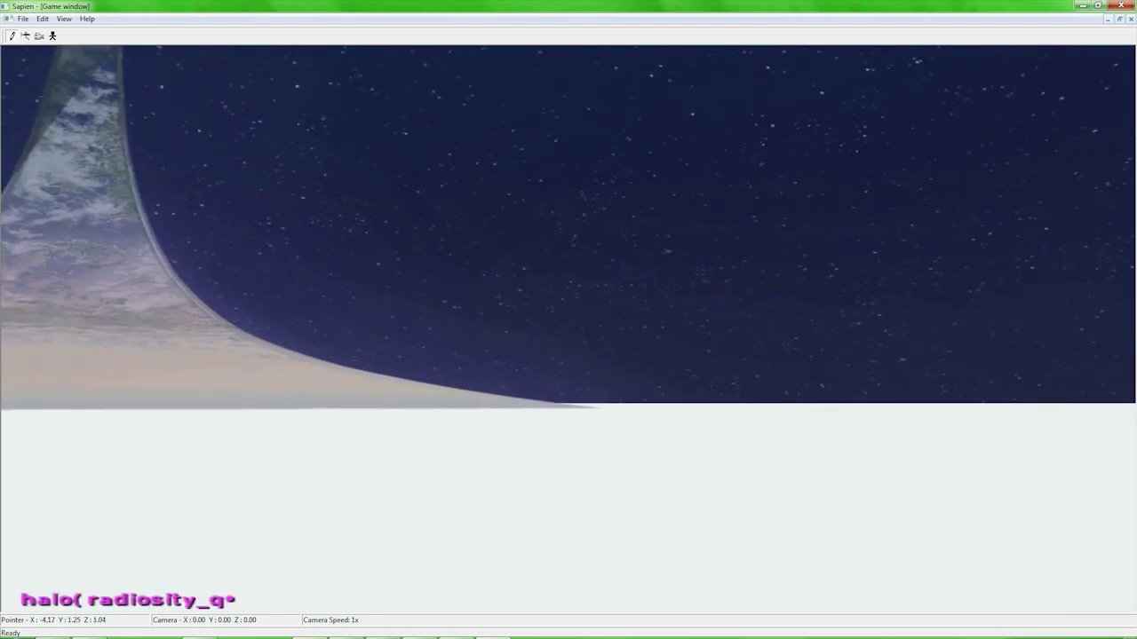
key("Return")
key("Return")
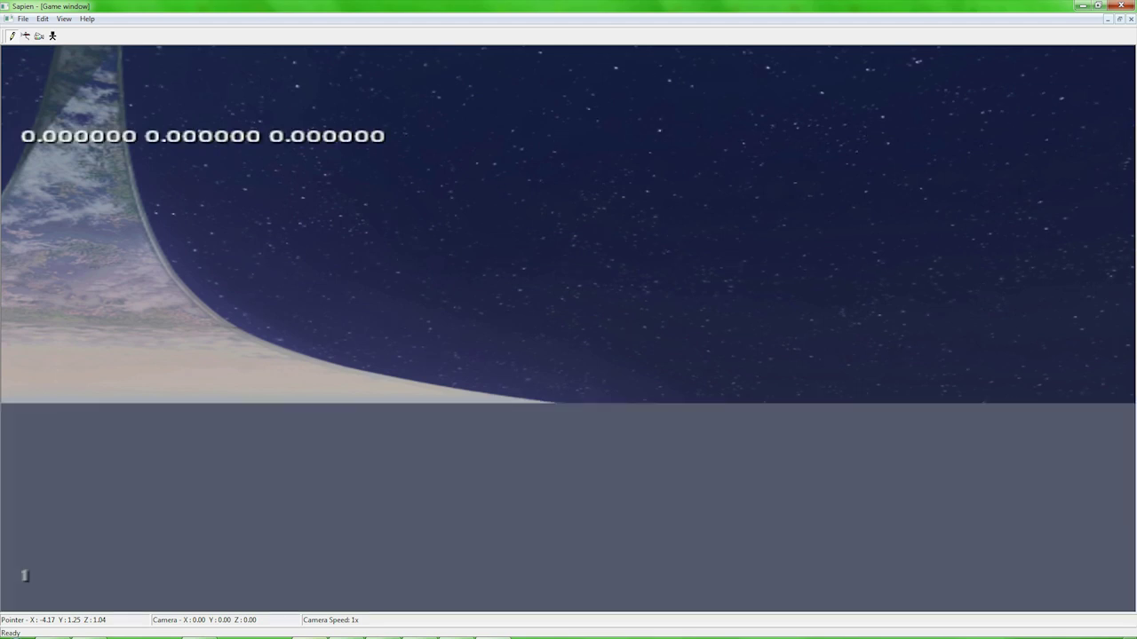
- Save the calculated lighting with the radiosity_save console command and close the console
key("grave")
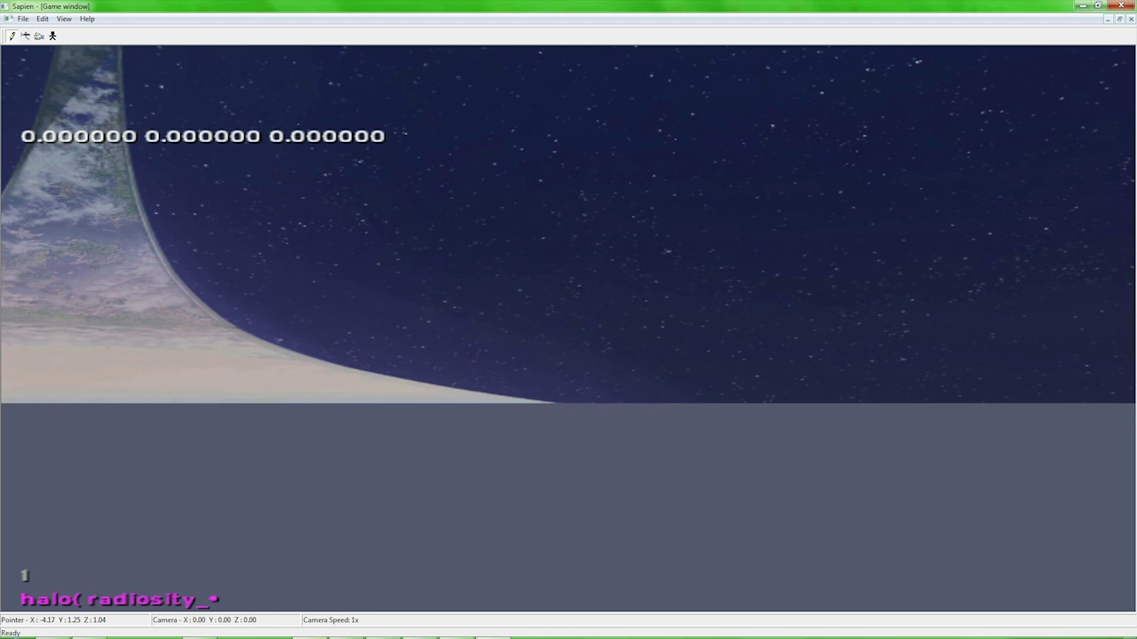
type("radiosity_save")
key("Return")
key("grave")
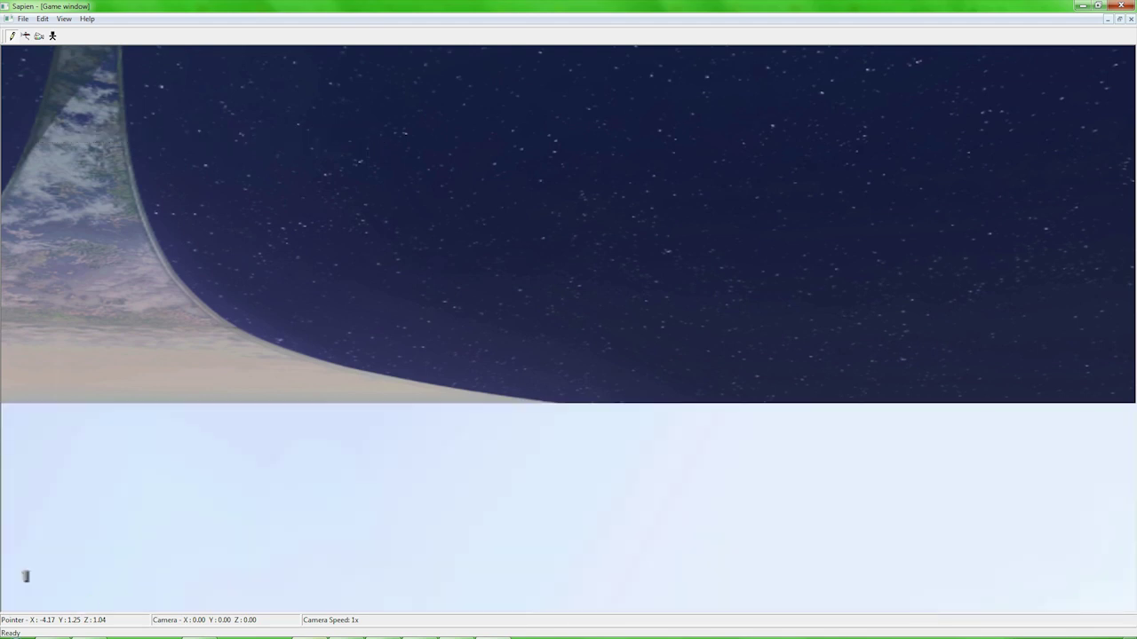
- Raise the camera speed to 60x and fly around the sphere level to examine its geometry and lighting
mouse_move(568, 329)
middle_mouse_down()
mouse_move(657, 400)
mouse_move(834, 392)
mouse_move(914, 409)
mouse_move(601, 269)
mouse_move(462, 231)
mouse_move(516, 169)
mouse_move(559, 177)
mouse_move(578, 258)
mouse_move(568, 319)
middle_mouse_up()
scroll(568, 329, "up", 4)
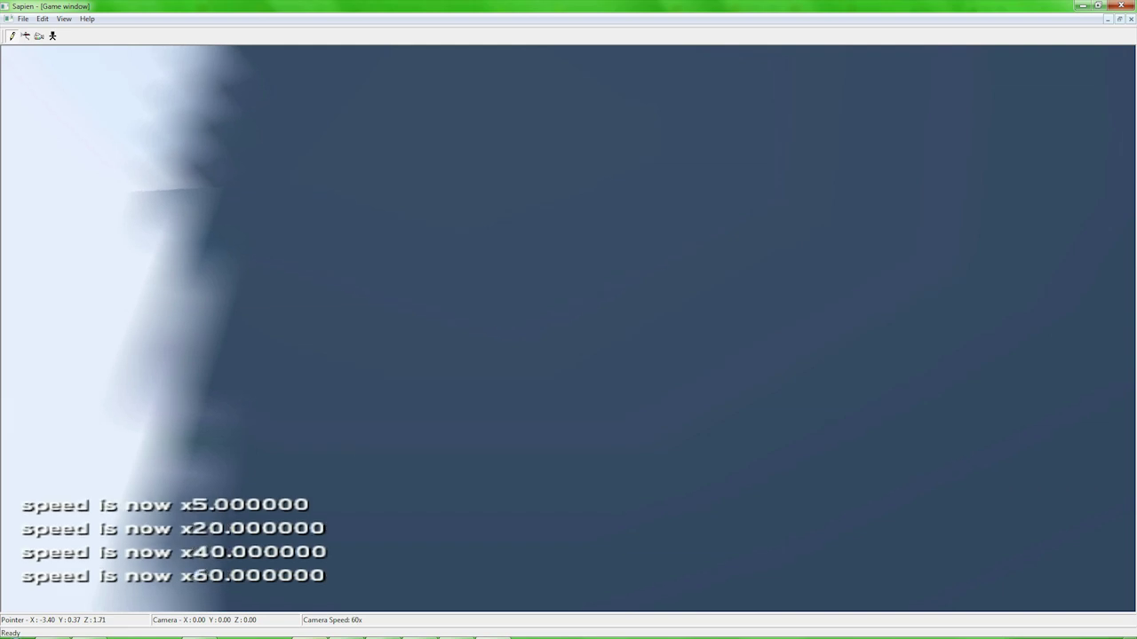
key("s")
middle_click_drag(568, 329, 570, 369)
key("w")
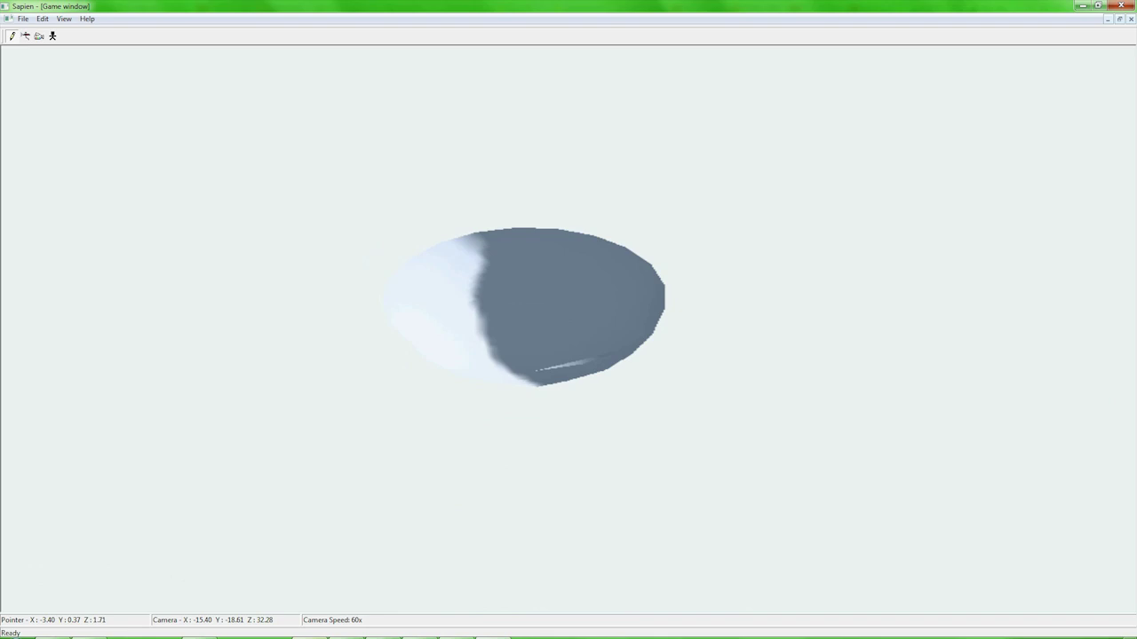
key("w")
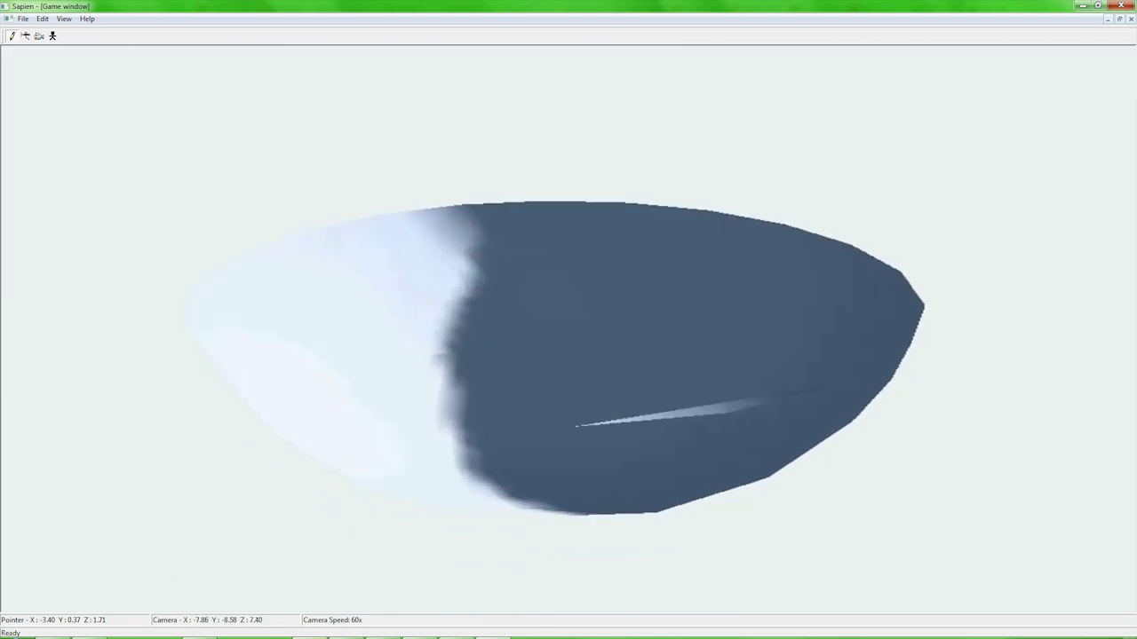
key("d")
middle_click_drag(568, 320, 502, 329)
key("d")
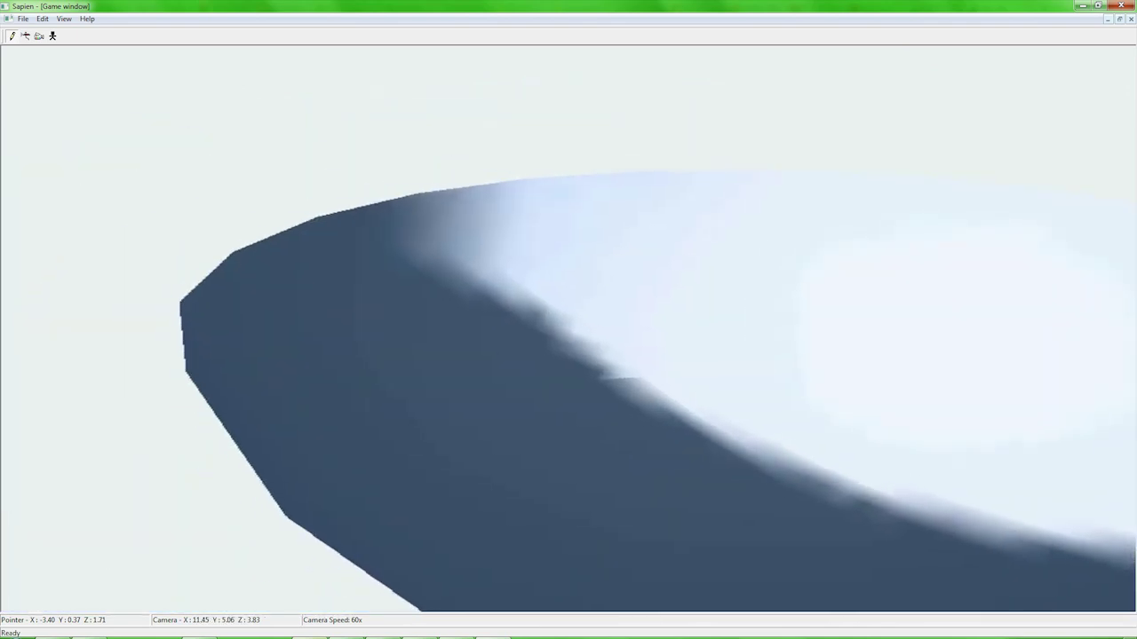
key("d")
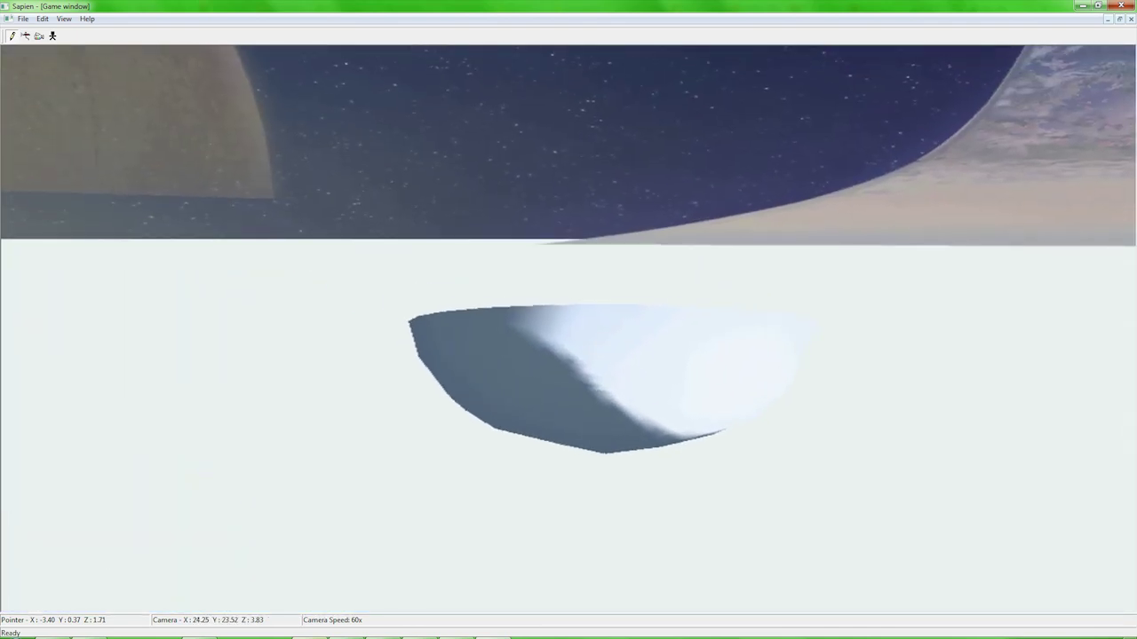
- Examine the lit and shaded areas of the sphere's interior from several sides
key("w")
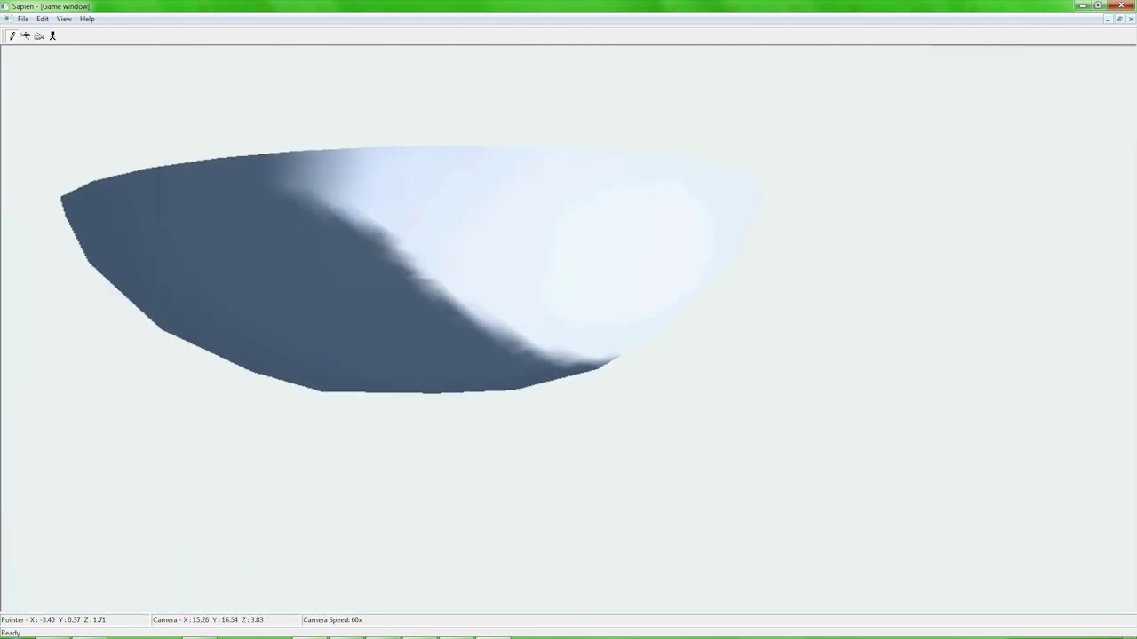
key("s")
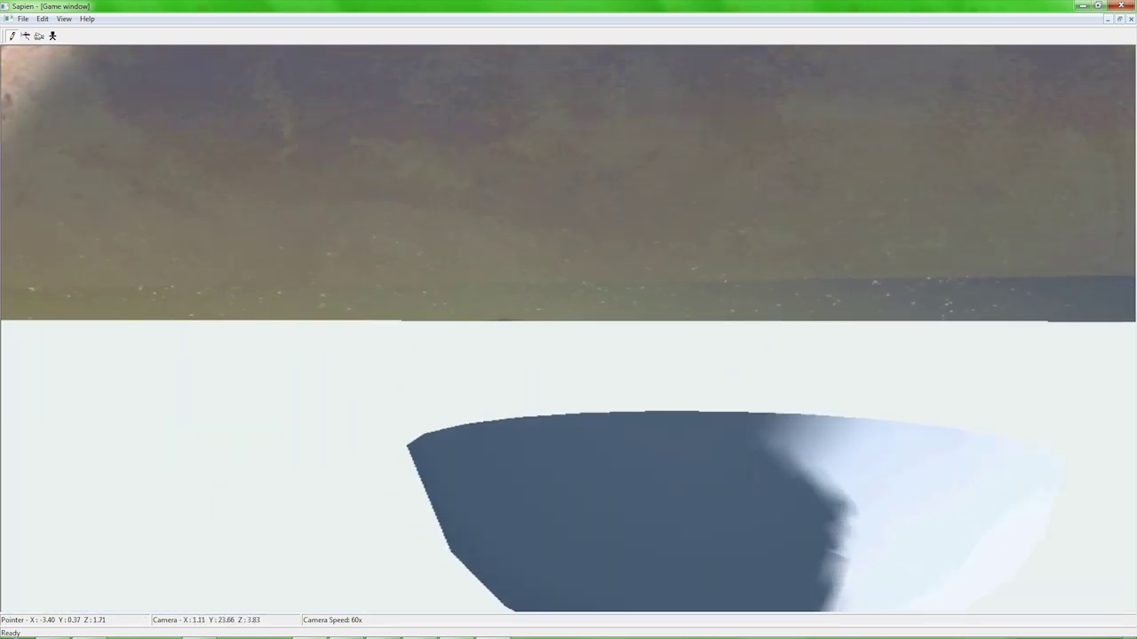
key("Left")
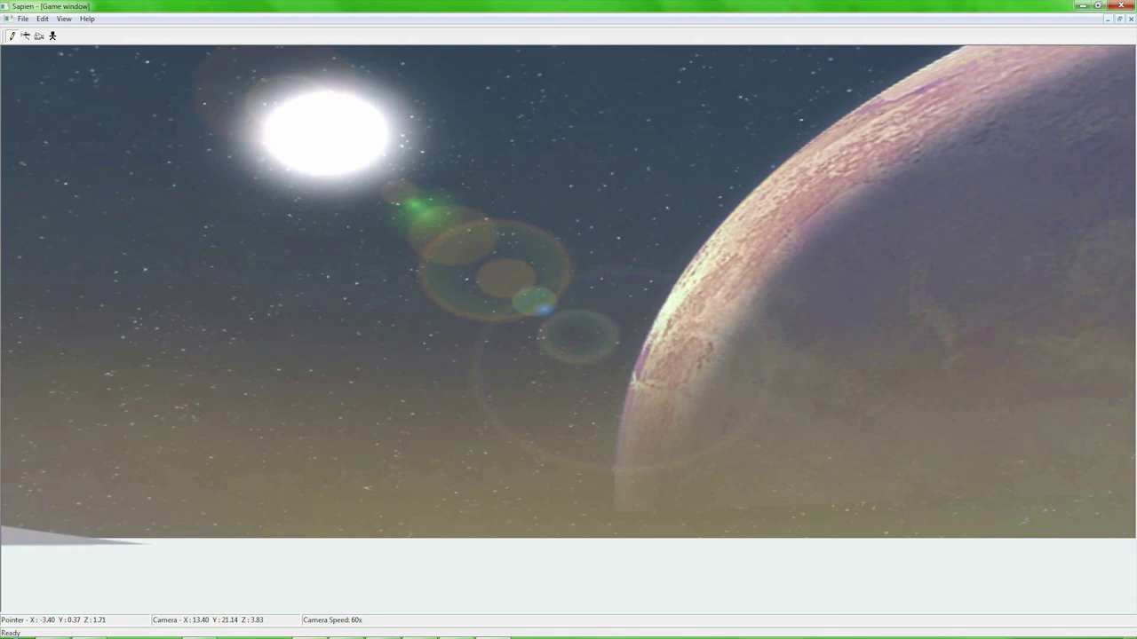
key("d")
key("w")
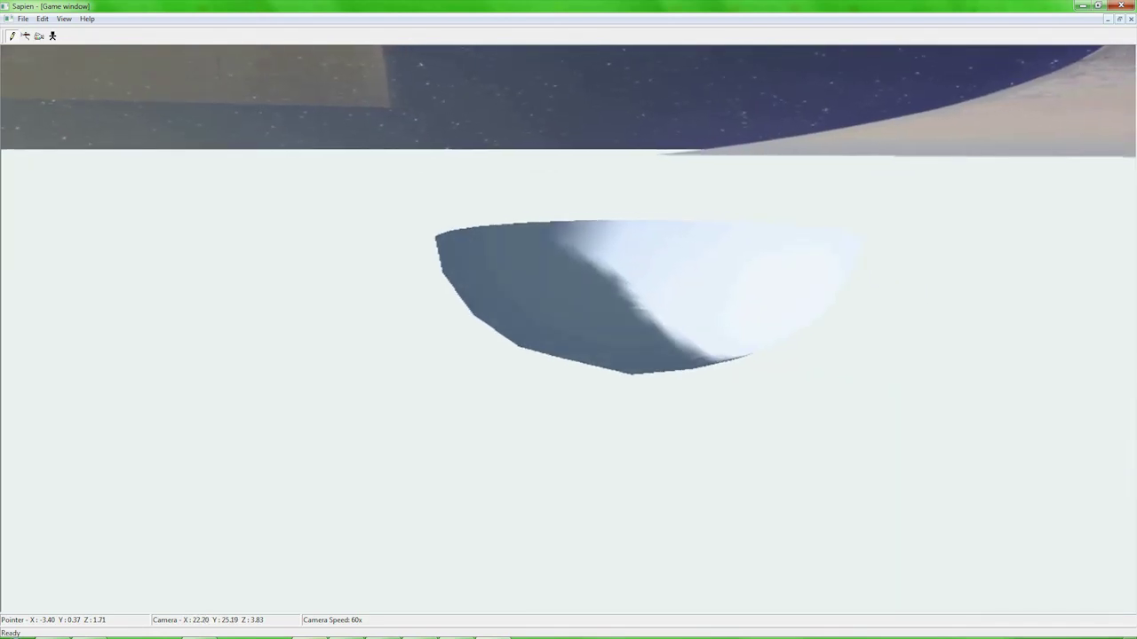
key("w")
key("Right")
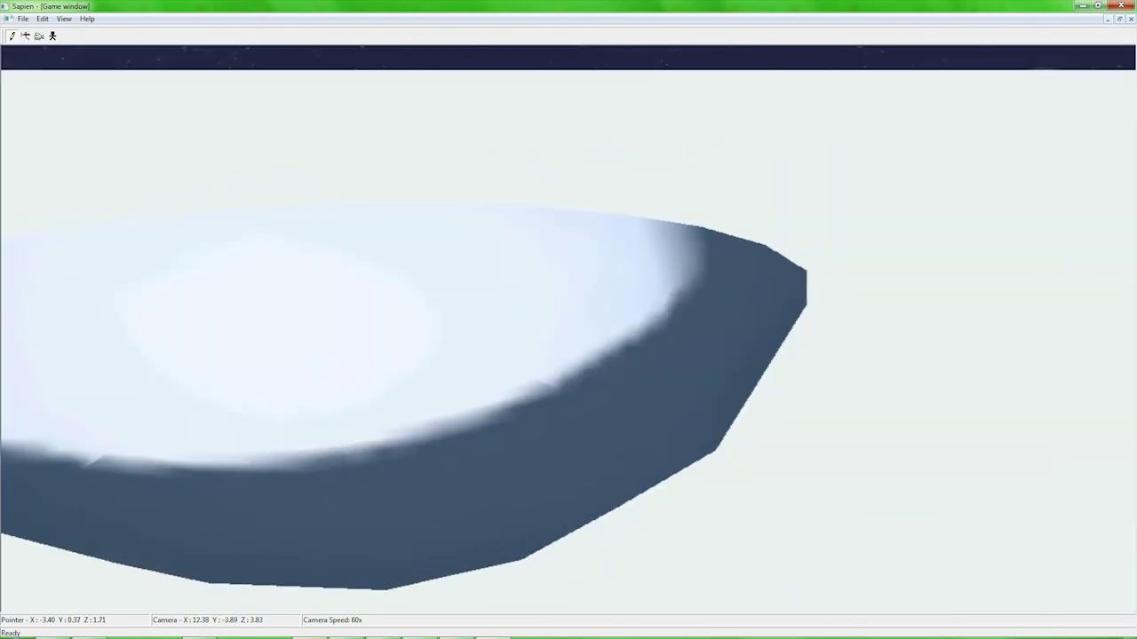
key("a")
key("d")
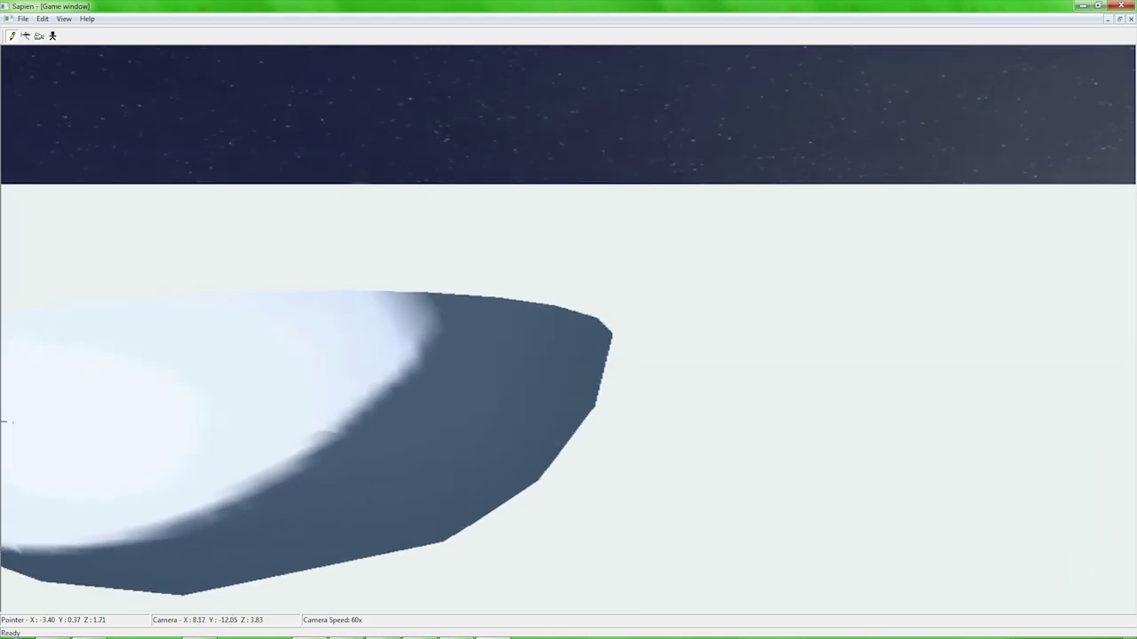
- Cycle the camera speed up to 60x and descend into the sphere to inspect its interior surface and shadow edge
key("w")
key("shift")
scroll(569, 328, "up", 4)
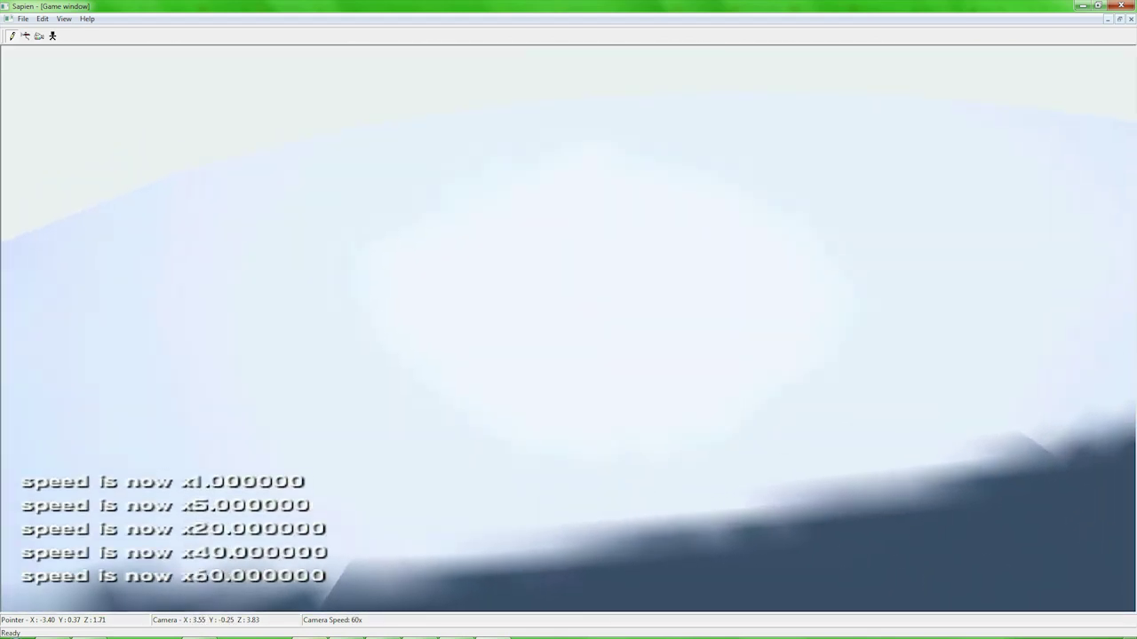
key("w")
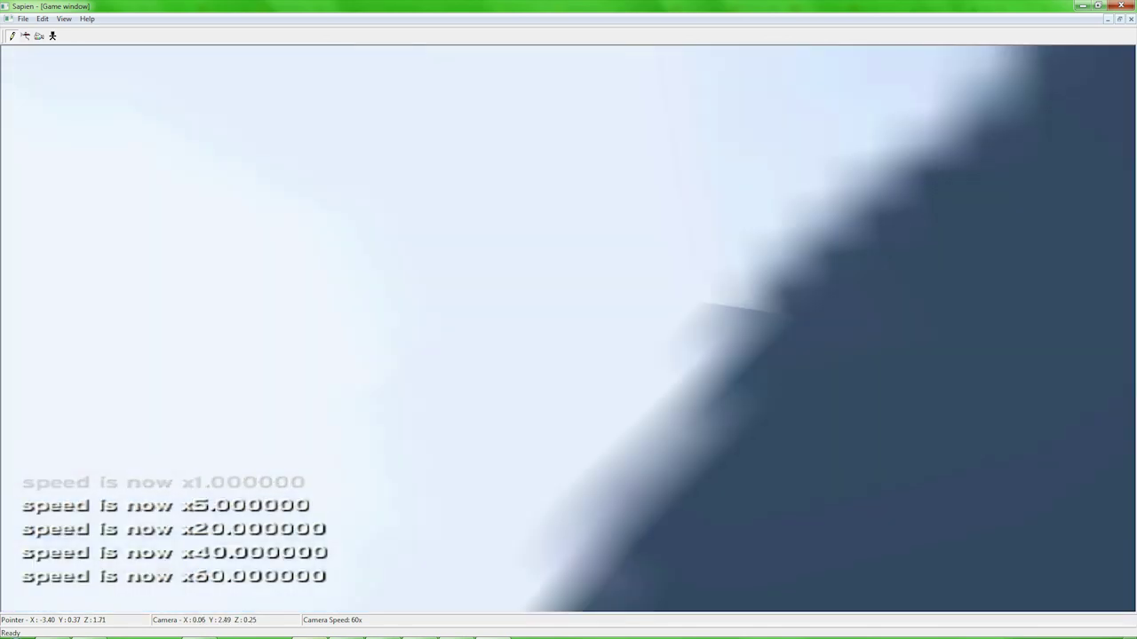
key("w")
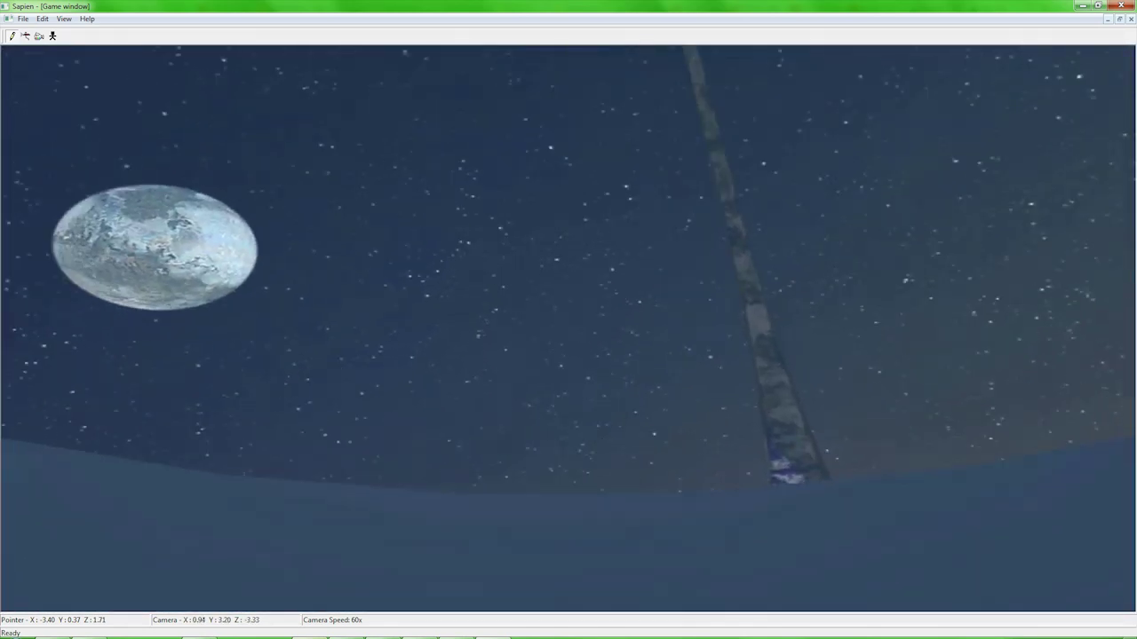
key("w")
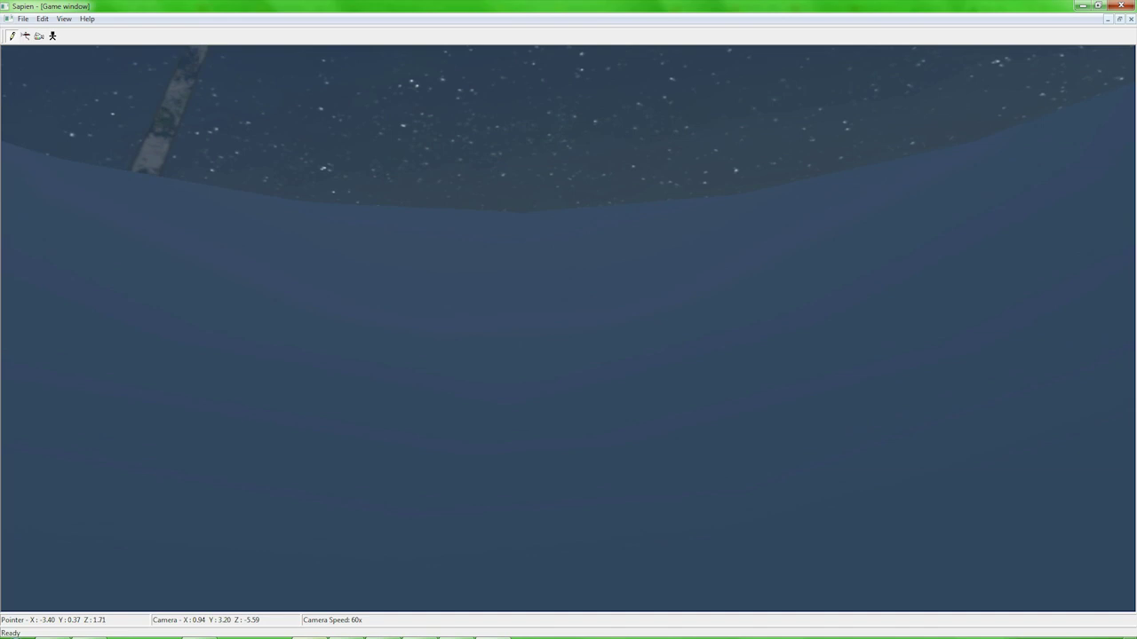
- Move the camera back above the sphere and look down at its whole interior
middle_click_drag(568, 329, 506, 191)
key("s")
middle_click_drag(568, 329, 604, 342)
key("a")
key("w")
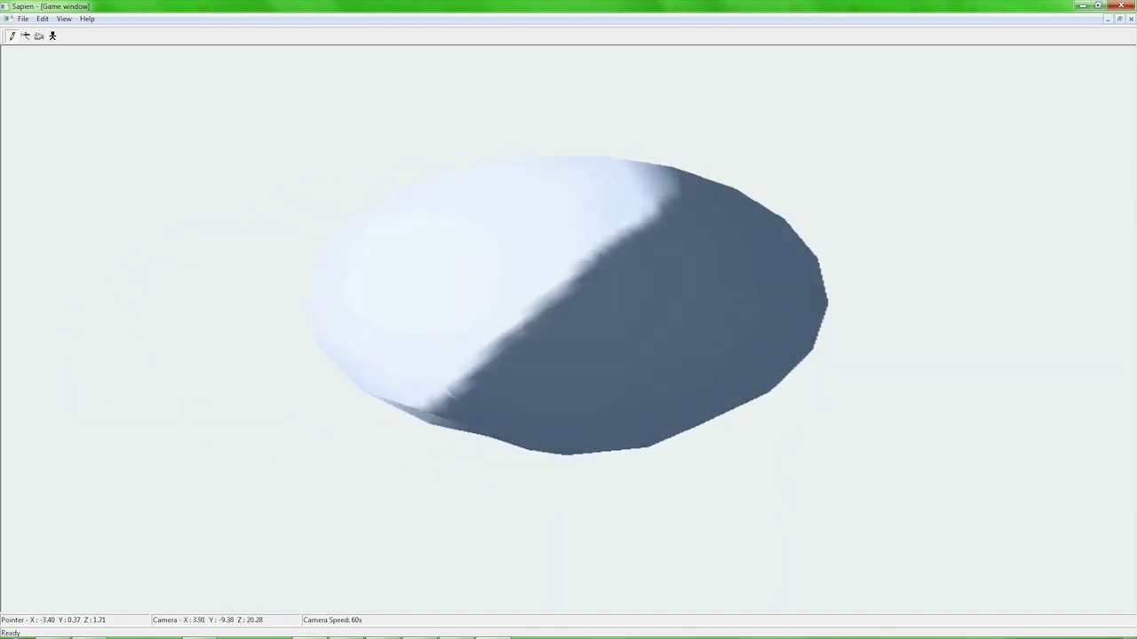
key("s")
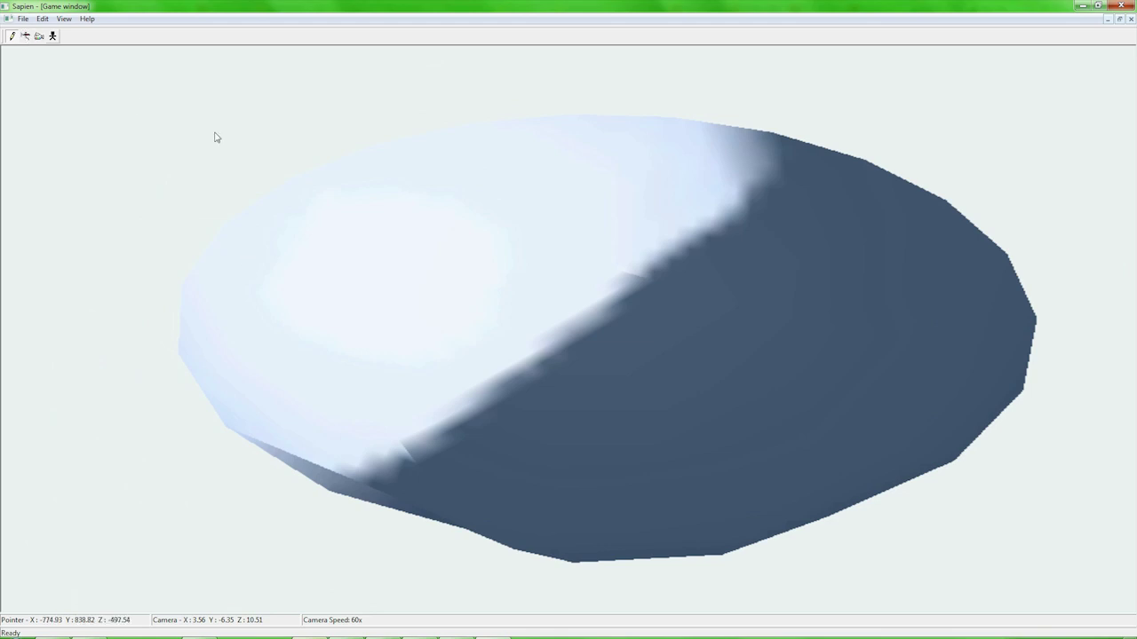
- Restore the game window, place a player starting point at about 2.44, 6.61, -5.50, and set its type 0 to all games
left_click(1118, 19)
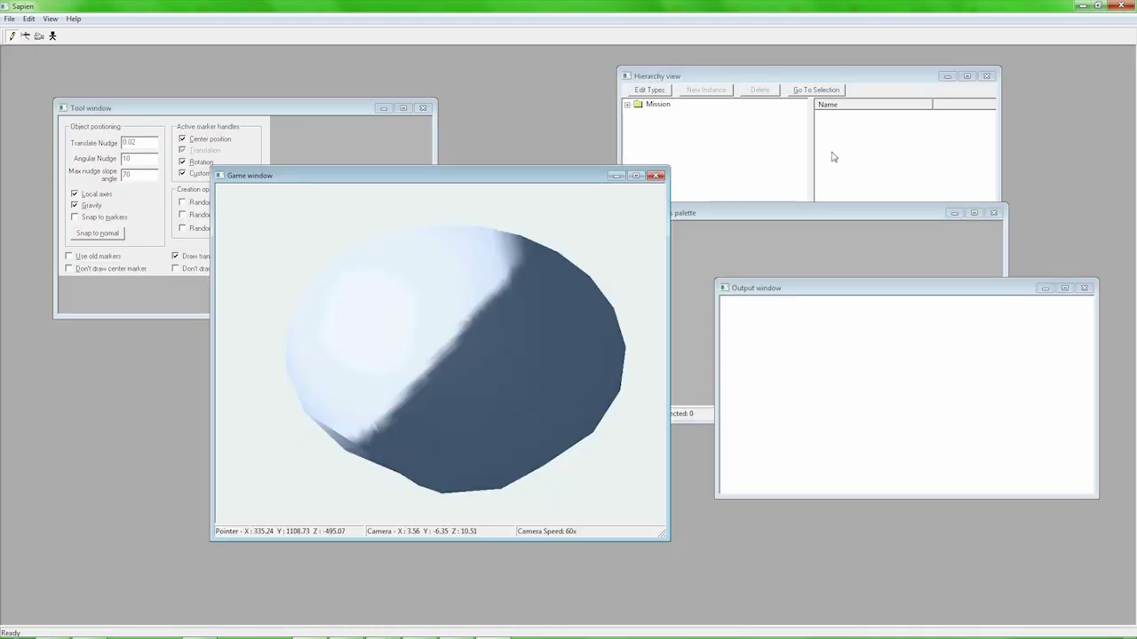
left_click(628, 105)
left_click(690, 126)
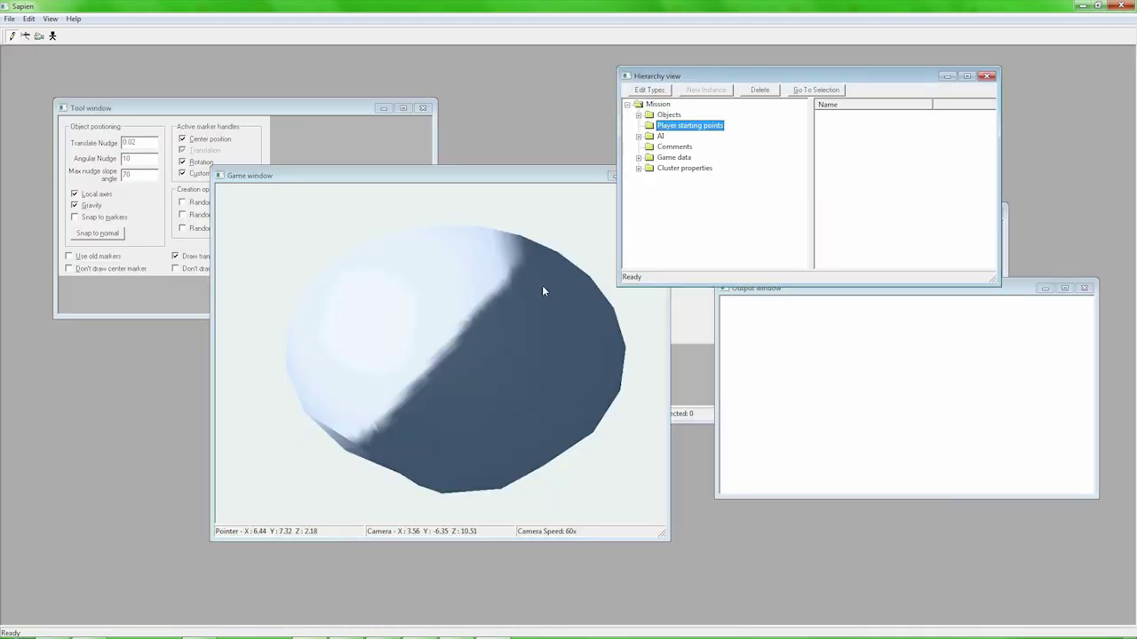
left_click(861, 120)
left_click(702, 127)
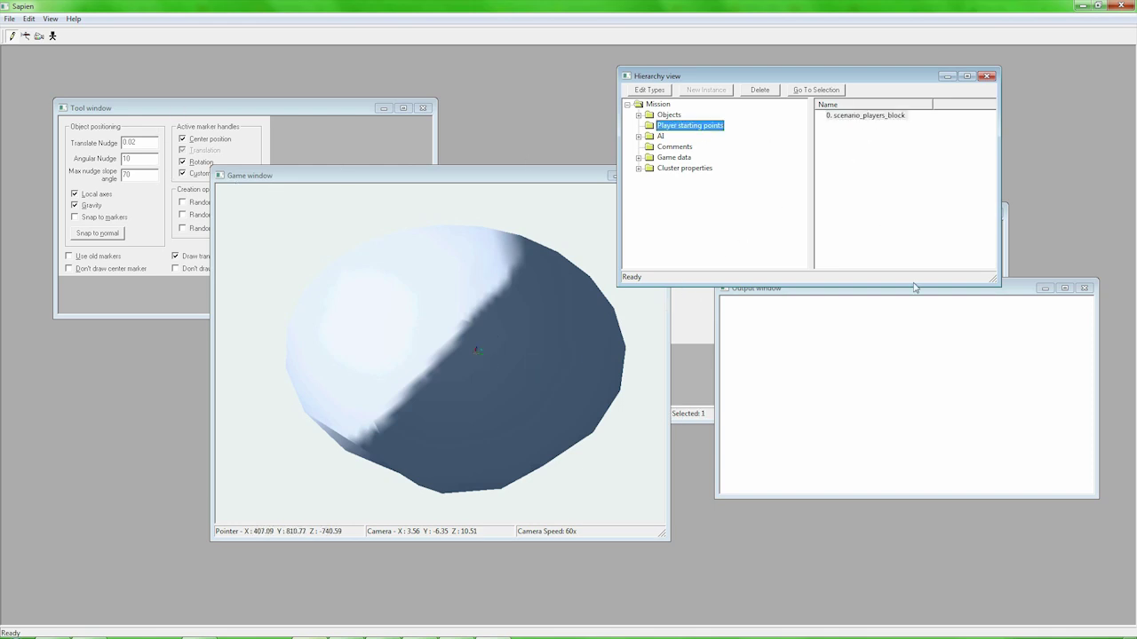
left_click(709, 381)
left_click(782, 295)
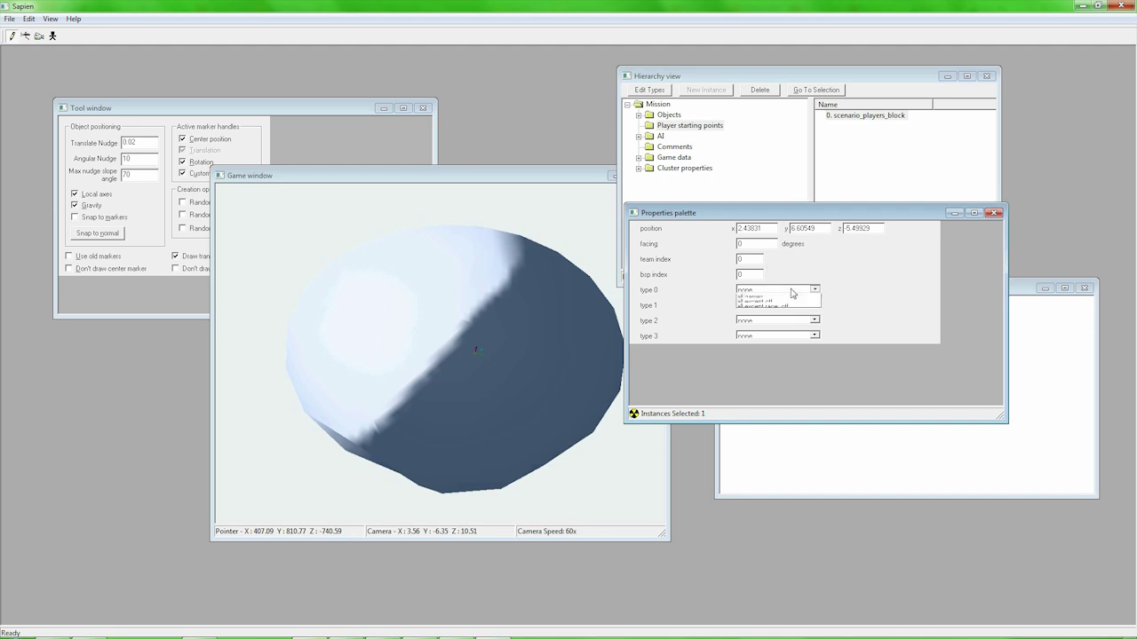
left_click(782, 340)
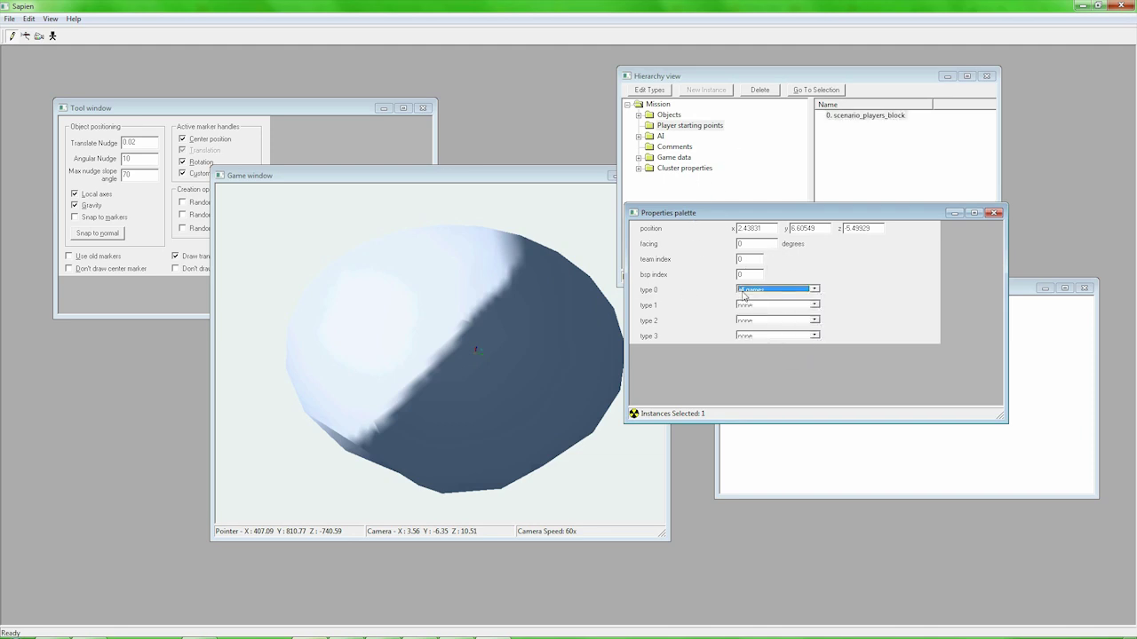
- Add the mp_warthog.vehicle tag to the scenario's vehicle types
left_click(638, 114)
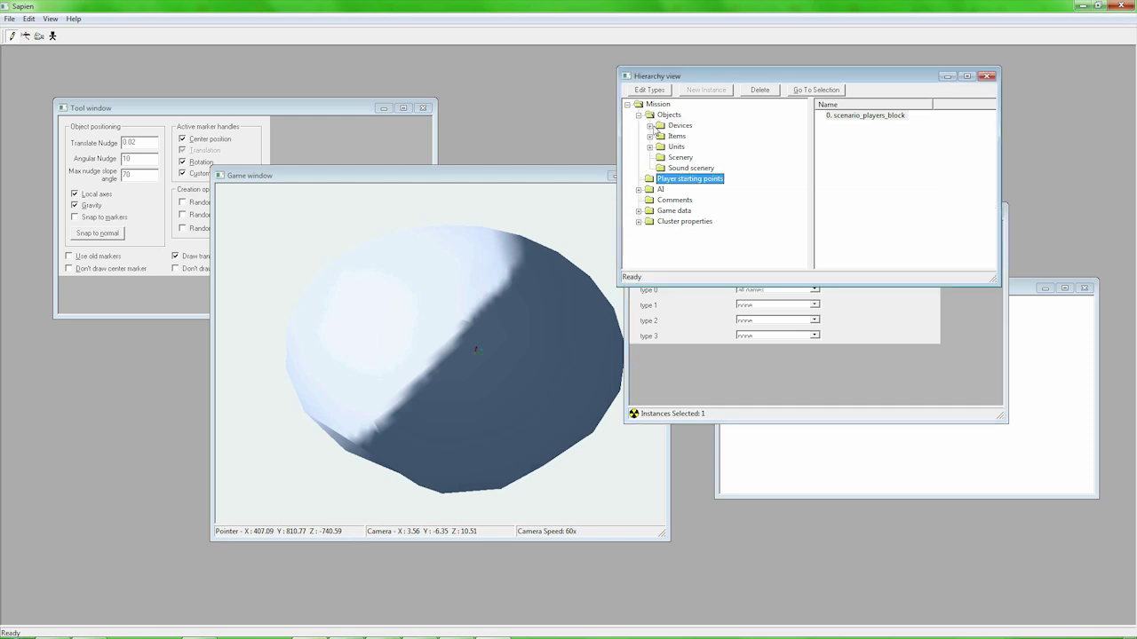
left_click(649, 146)
left_click(692, 168)
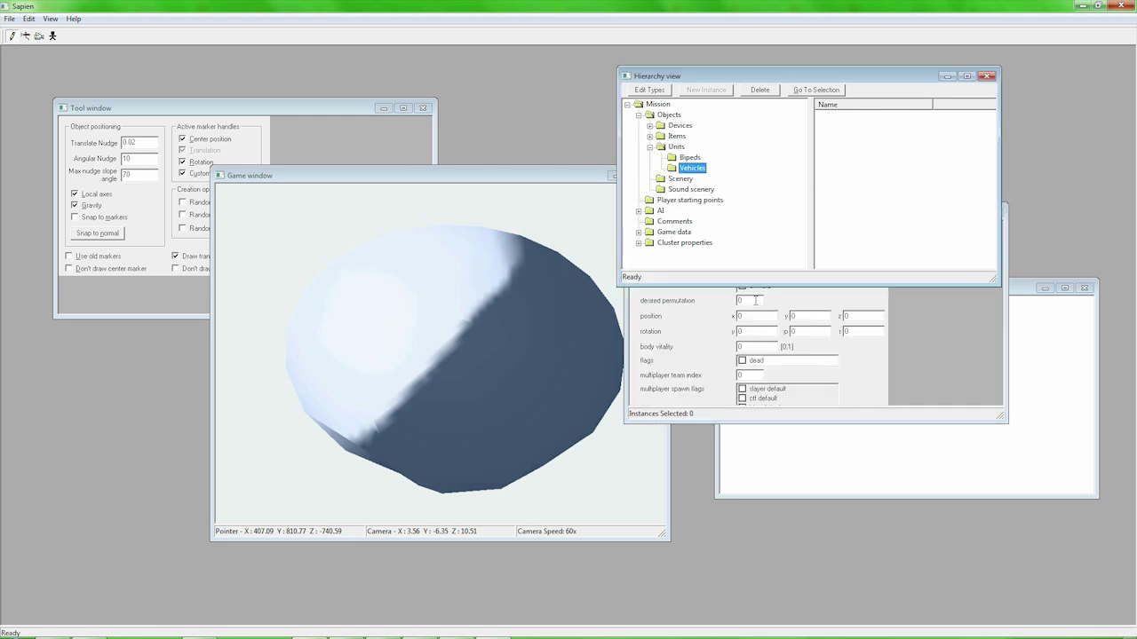
left_click(702, 320)
left_click(785, 230)
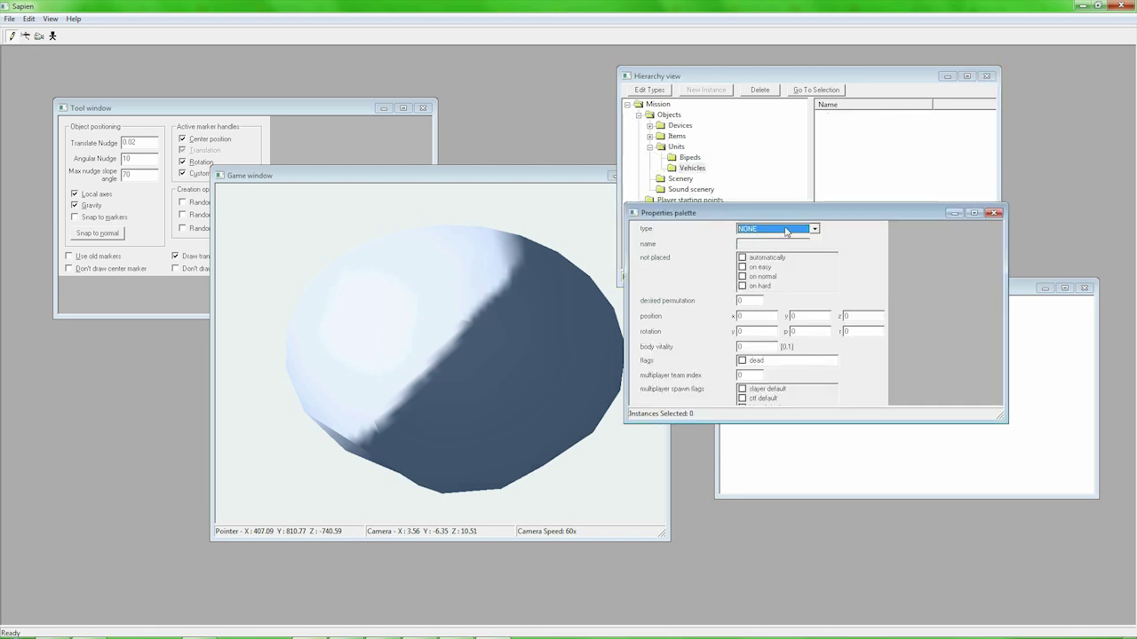
left_click(661, 92)
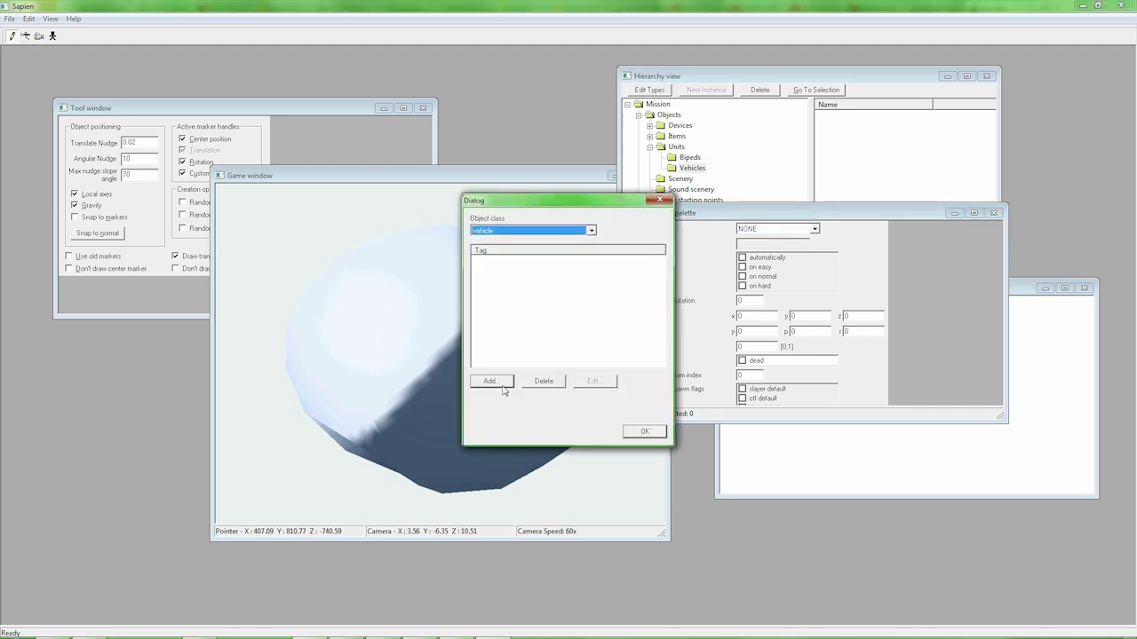
left_click(492, 381)
double_click(584, 300)
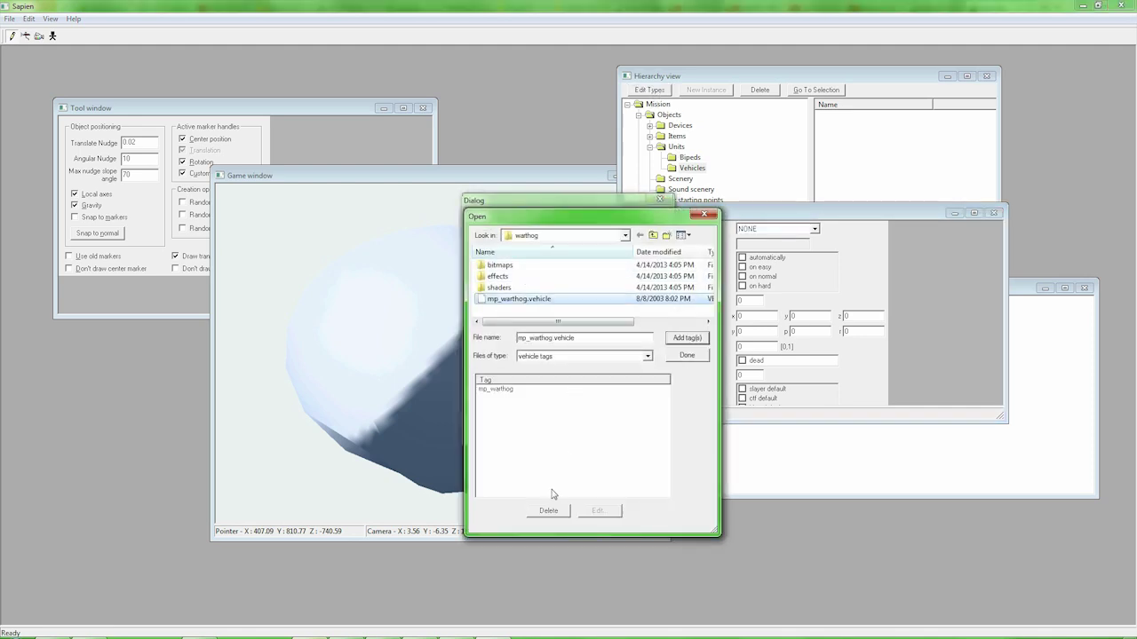
left_click(687, 356)
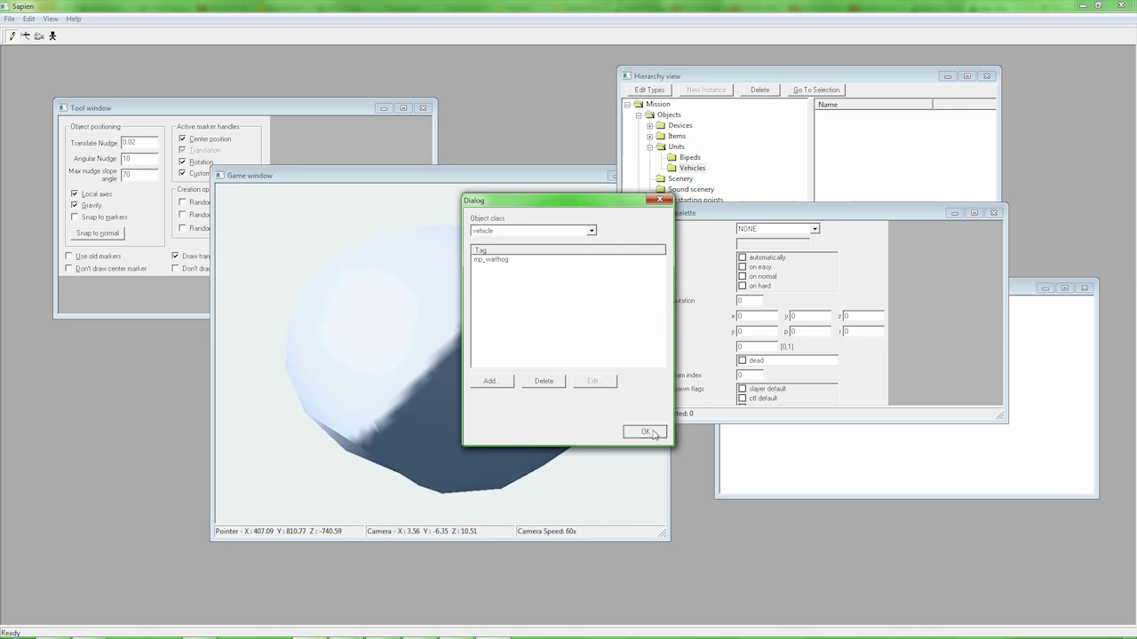
left_click(646, 433)
- Enable the default and allowed multiplayer spawn flags for slayer, ctf, king and oddball on new vehicles
scroll(732, 309, "down", 3)
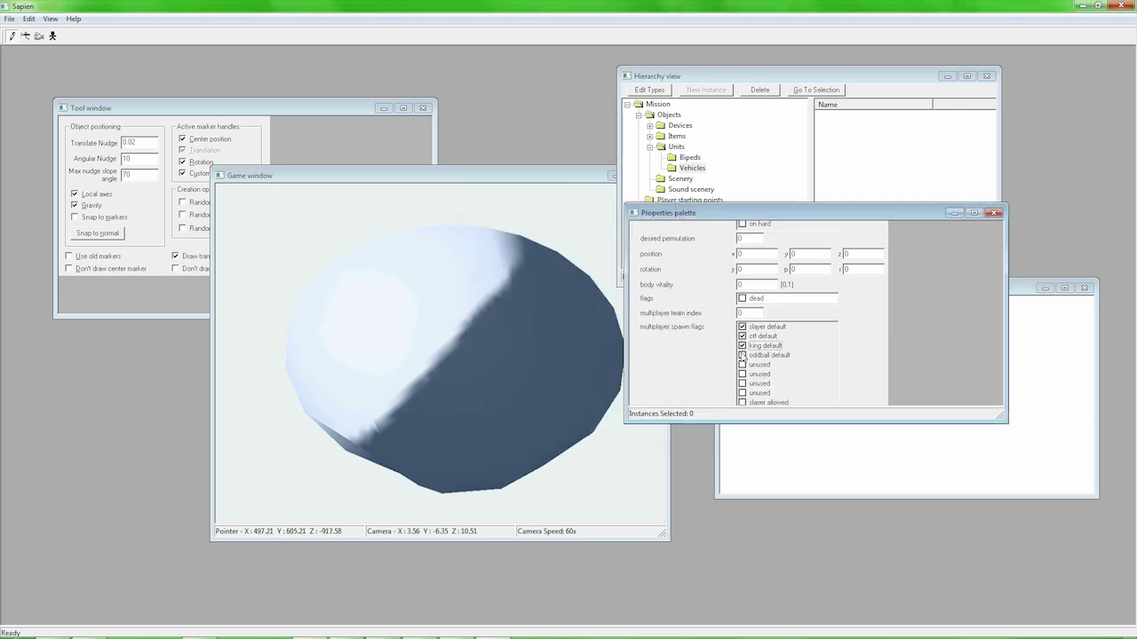
left_click(743, 355)
scroll(754, 380, "down", 1)
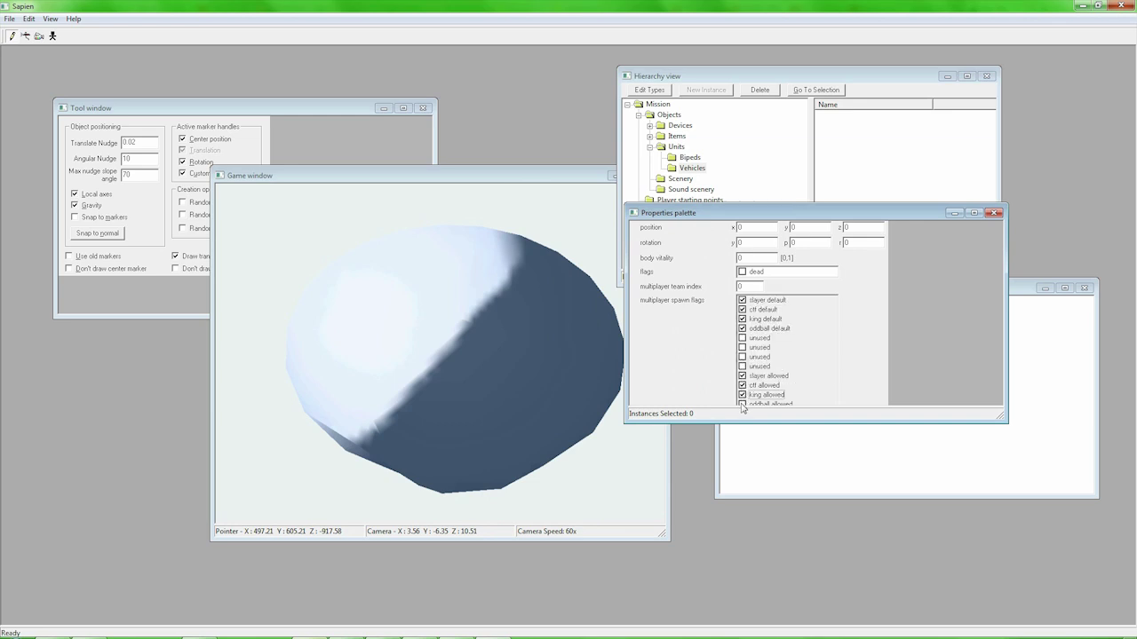
scroll(849, 380, "down", 2)
scroll(849, 379, "up", 5)
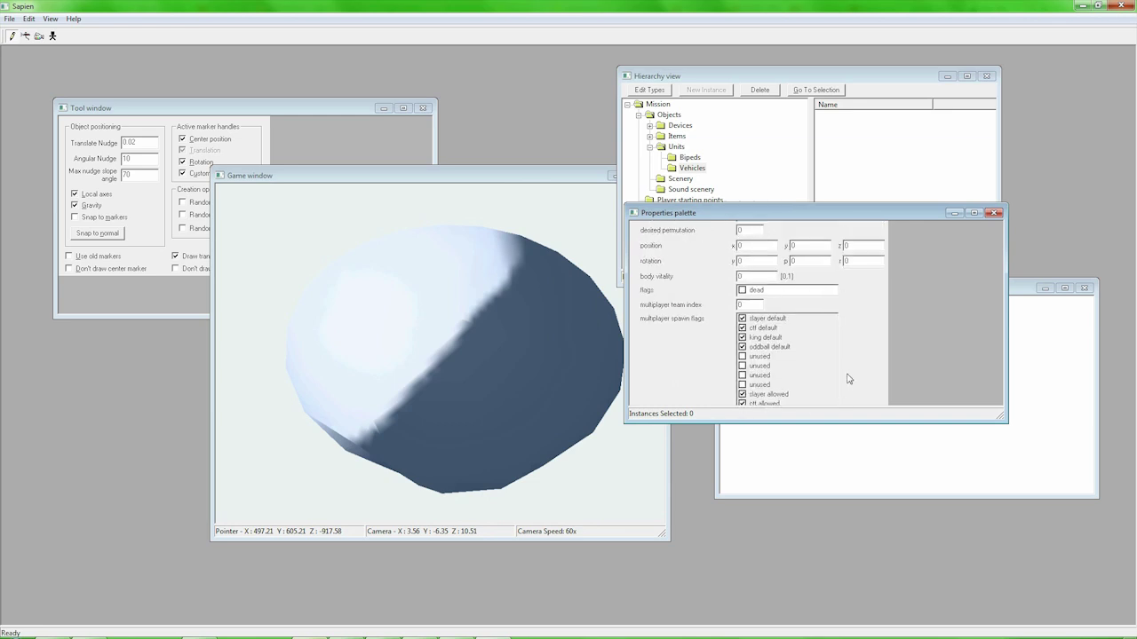
- Place a vehicle on the sphere's shaded side at about 4.22, 6.45, -5.10 and set its type to mp_warthog
right_click(508, 355)
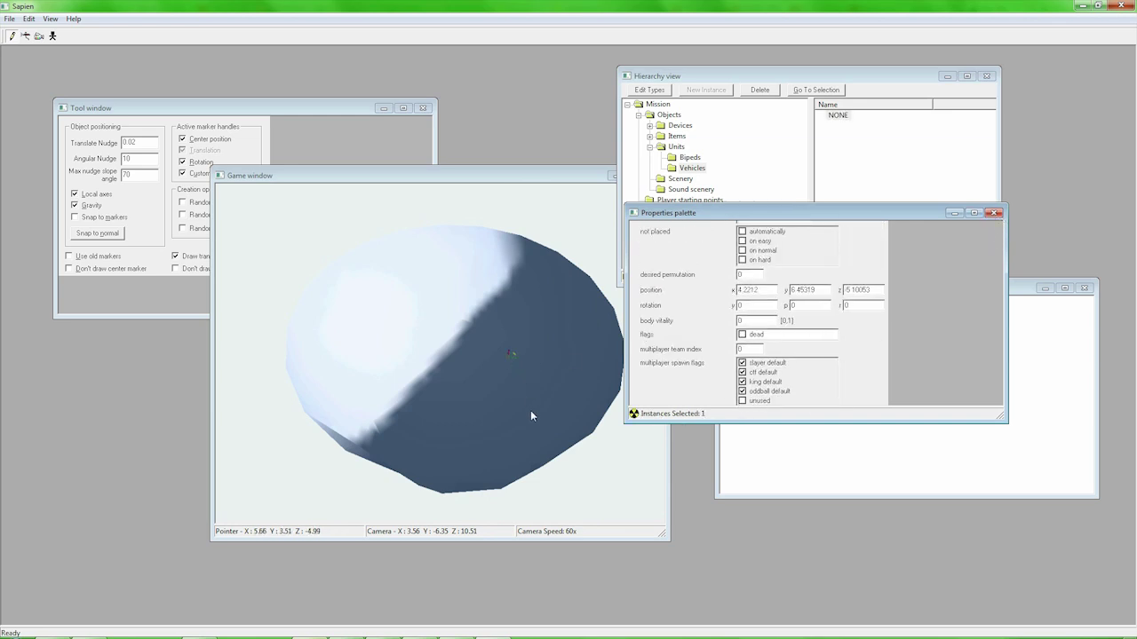
middle_click_drag(511, 355, 812, 219)
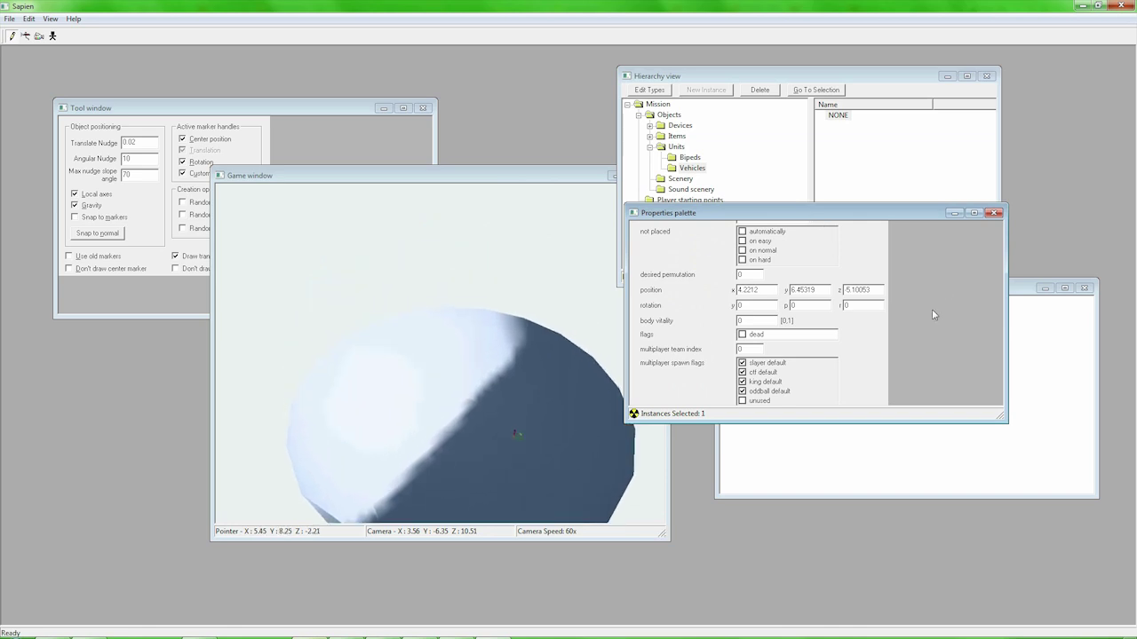
scroll(932, 311, "up", 1)
left_click(813, 230)
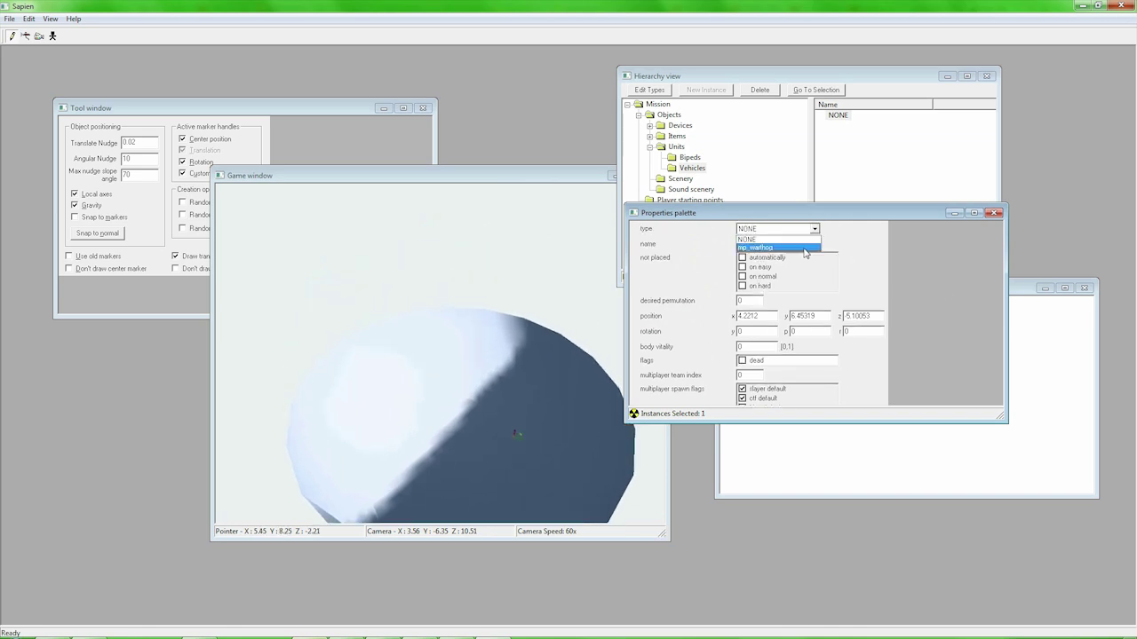
left_click(803, 248)
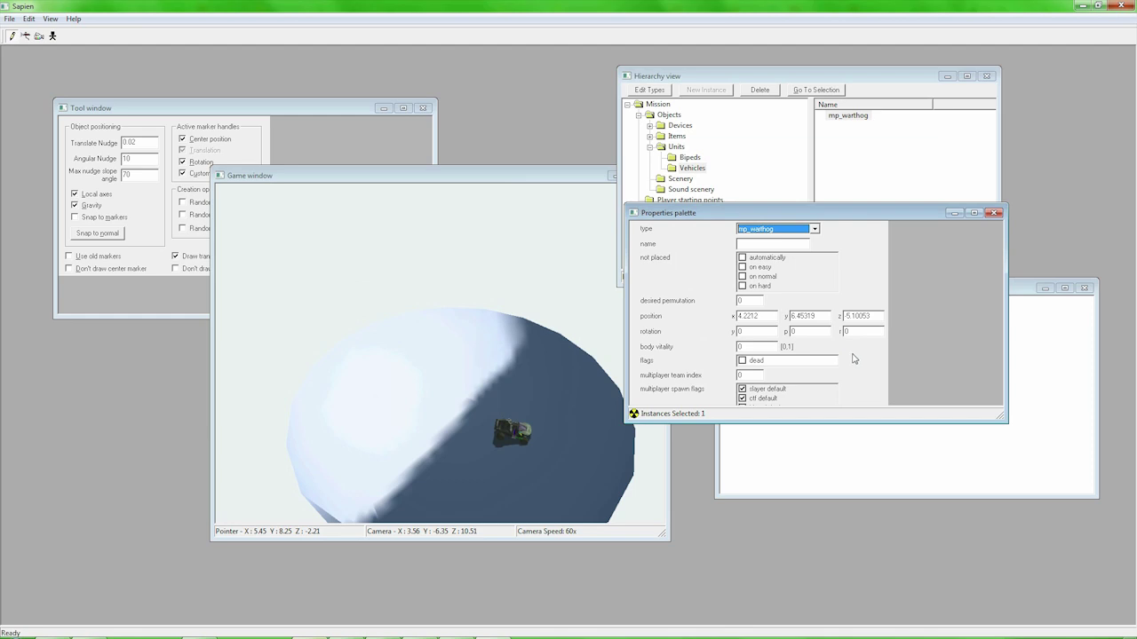
scroll(884, 373, "down", 5)
scroll(879, 372, "up", 4)
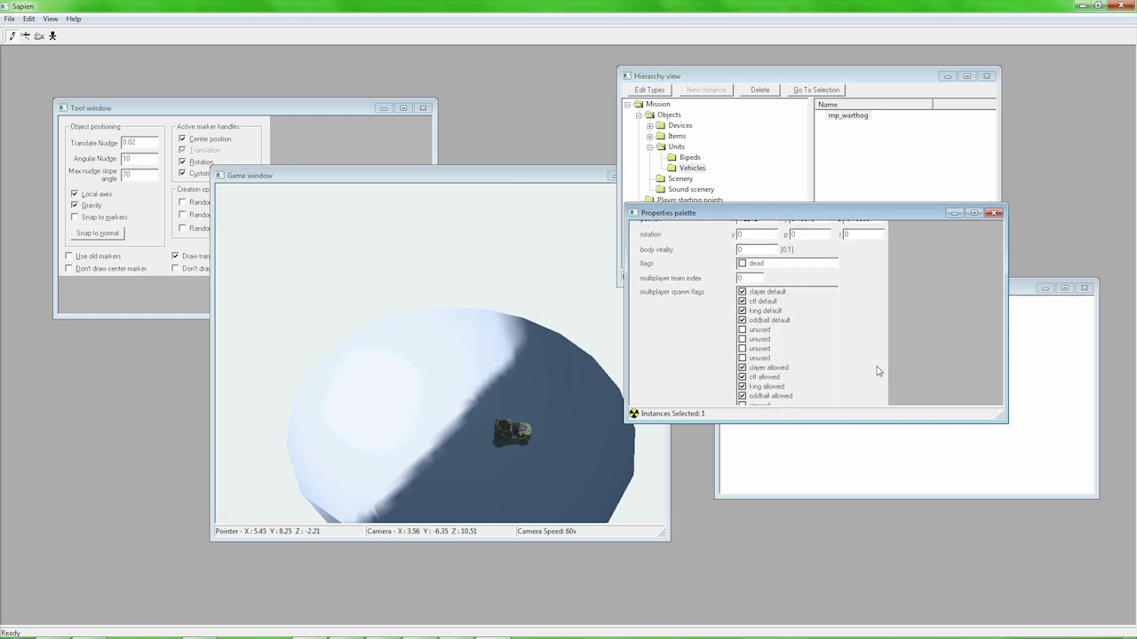
scroll(878, 371, "up", 1)
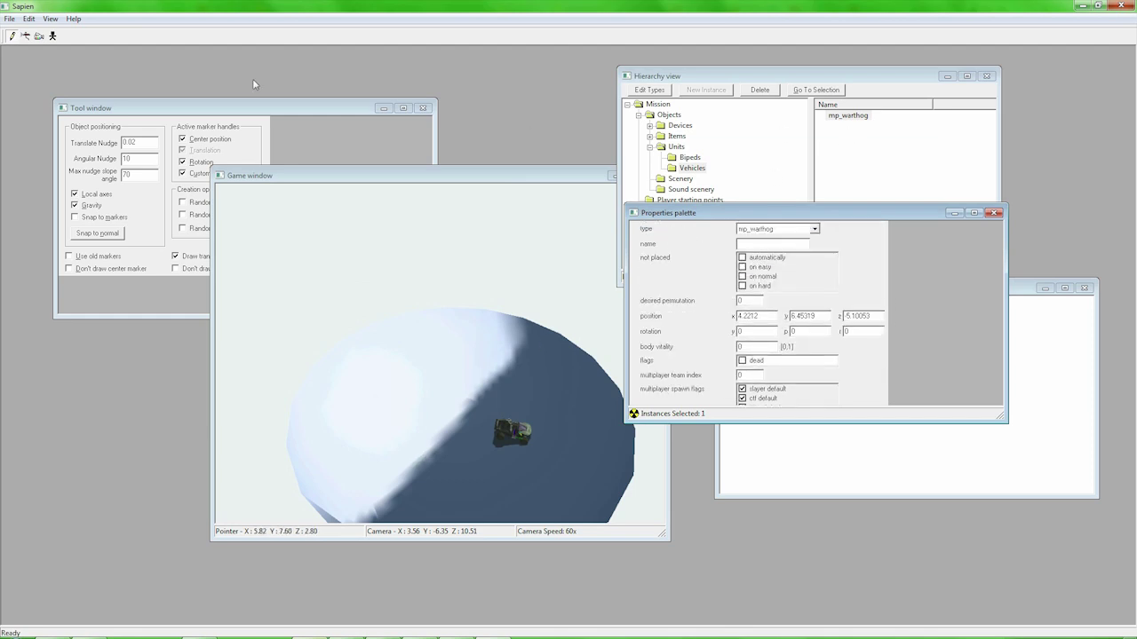
- Check the player starting points, save the scenario, and close Sapien
left_click(9, 19)
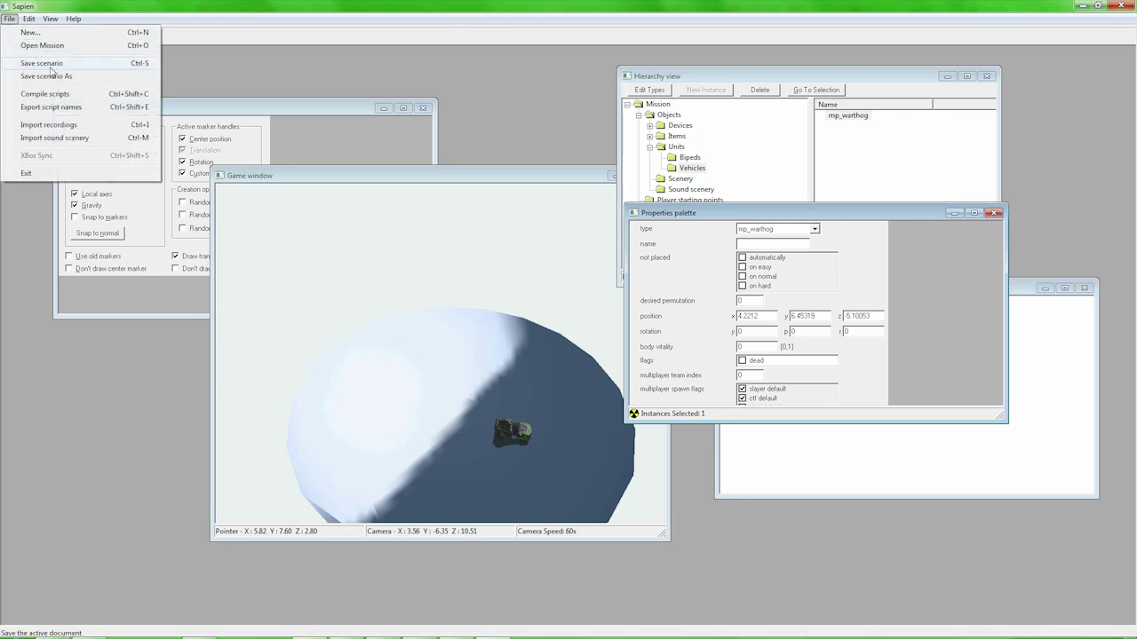
left_click(685, 201)
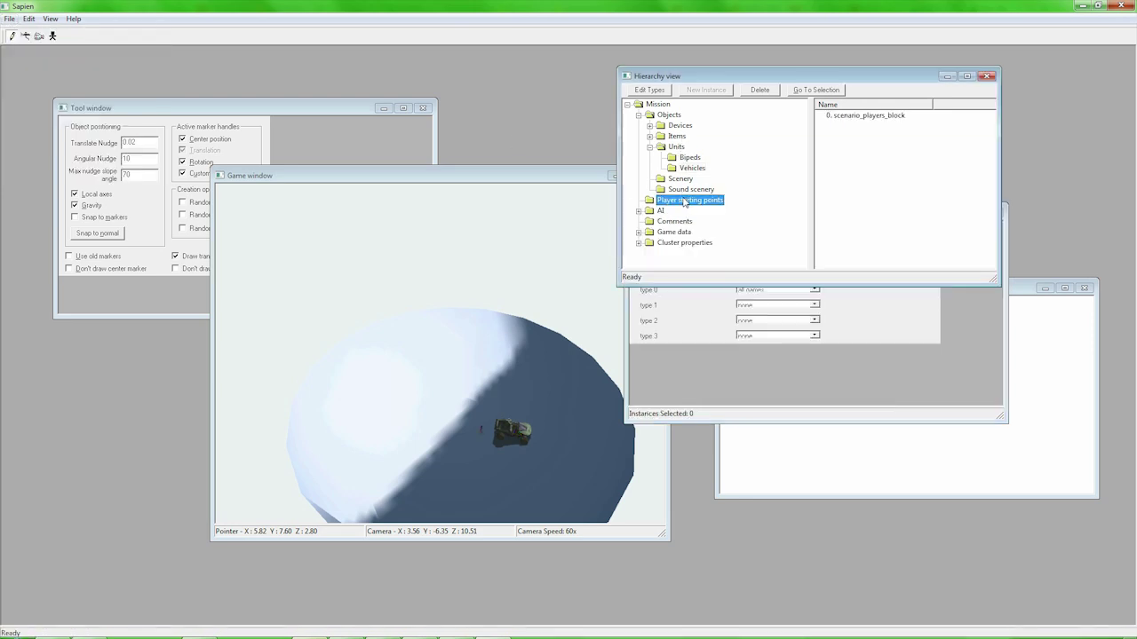
left_click(11, 19)
left_click(64, 67)
left_click(1121, 6)
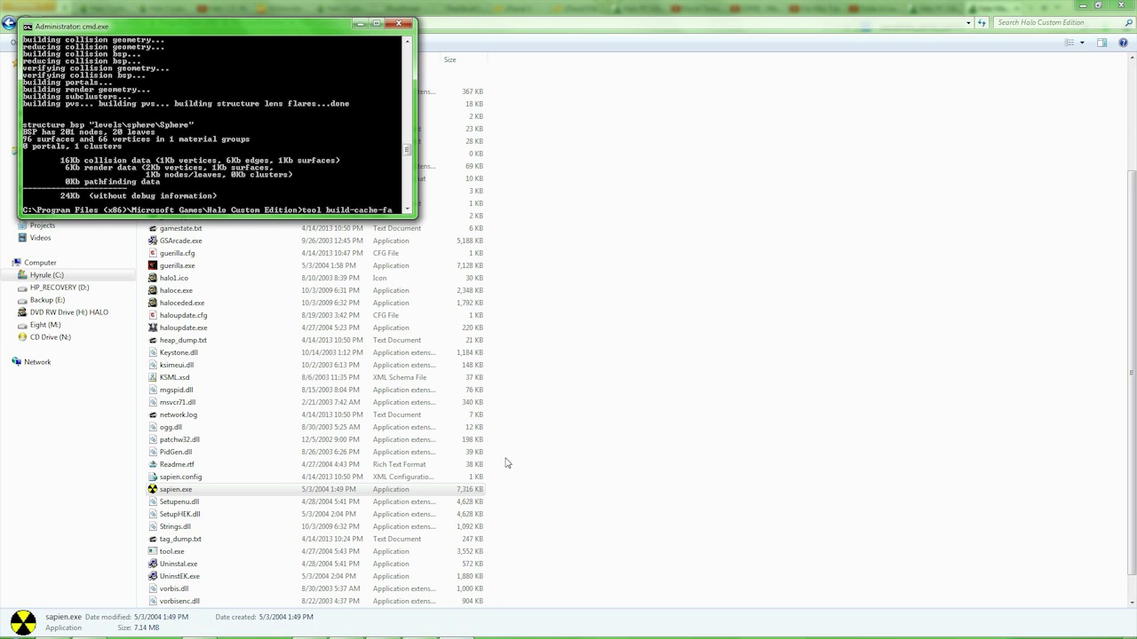
- Build the playable cache file for levels\Sphere\Sphere with tool's build-cache-file command and review its output
type("le levels\\Sphere\\Sphere")
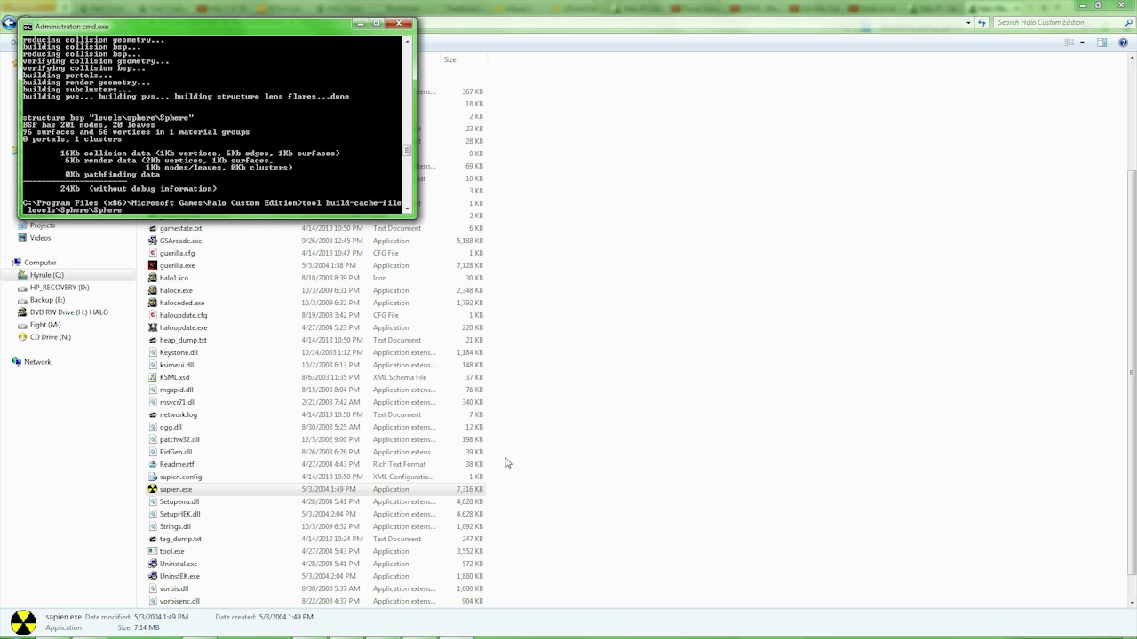
key("Return")
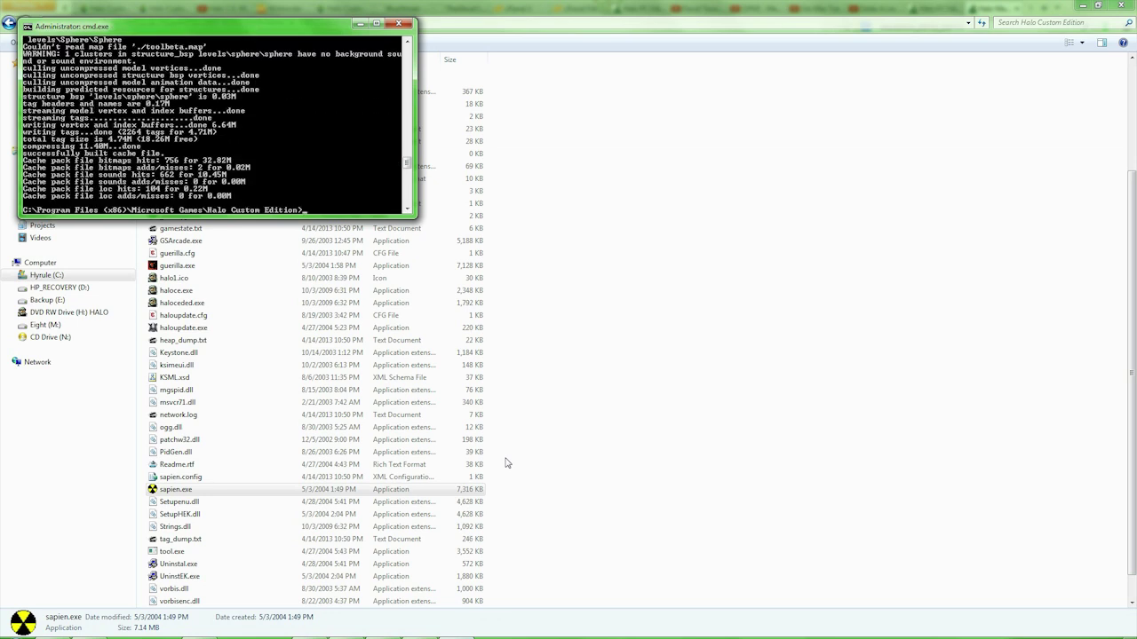
scroll(288, 151, "up", 2)
scroll(285, 150, "down", 2)
- Switch to Halo Custom Edition and host a LAN multiplayer game on the sphere map, keeping the default server settings
left_click(644, 343)
double_click(288, 297)
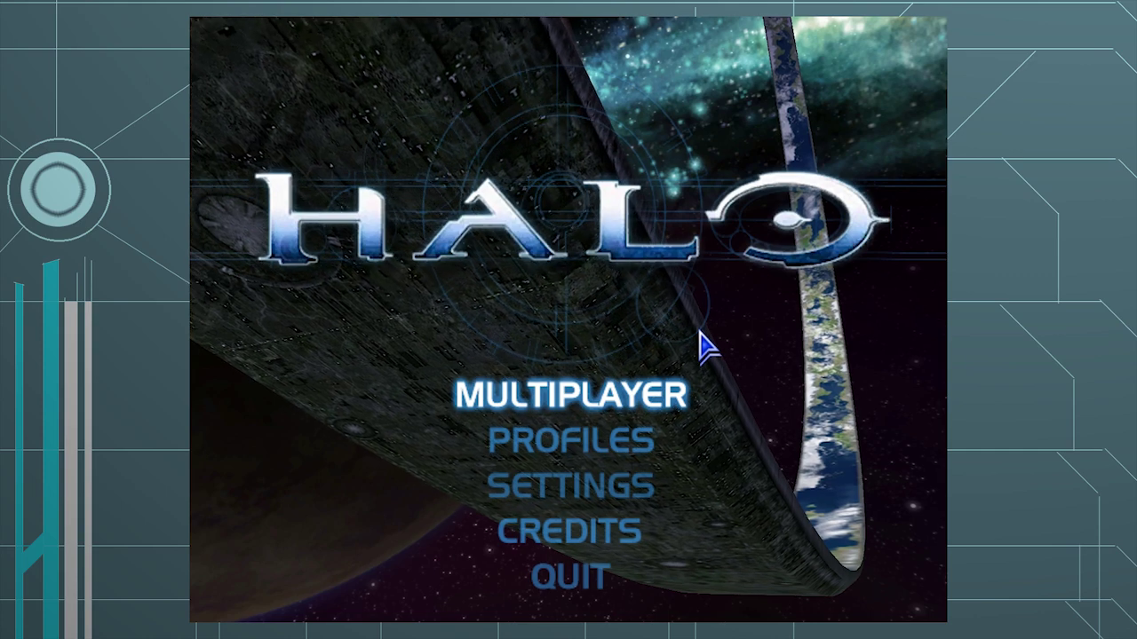
left_click(634, 386)
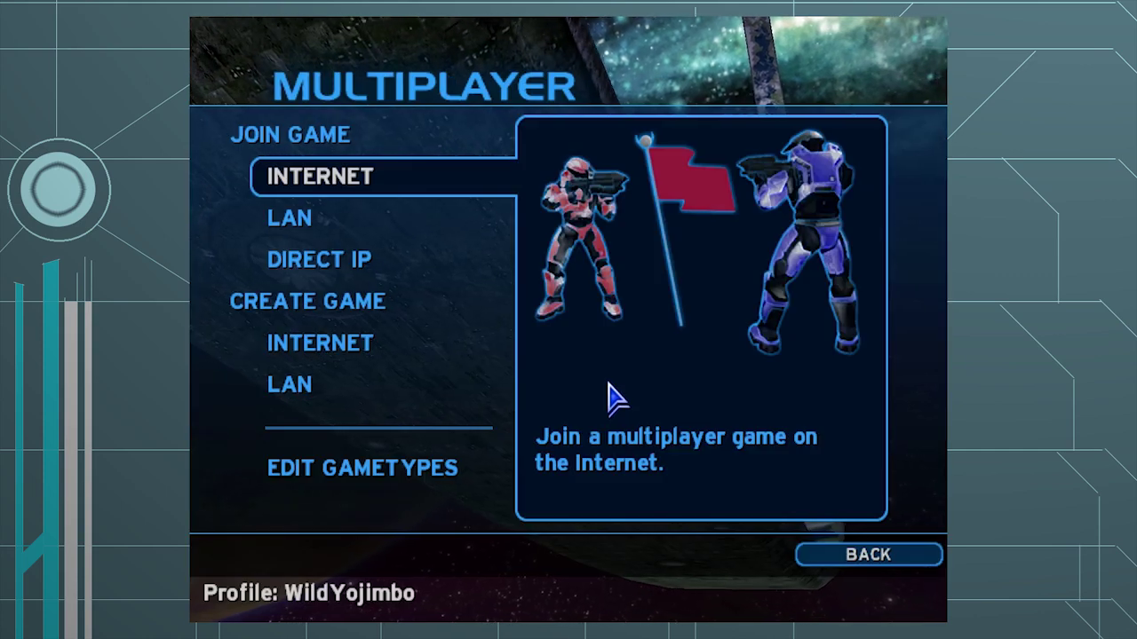
left_click(369, 390)
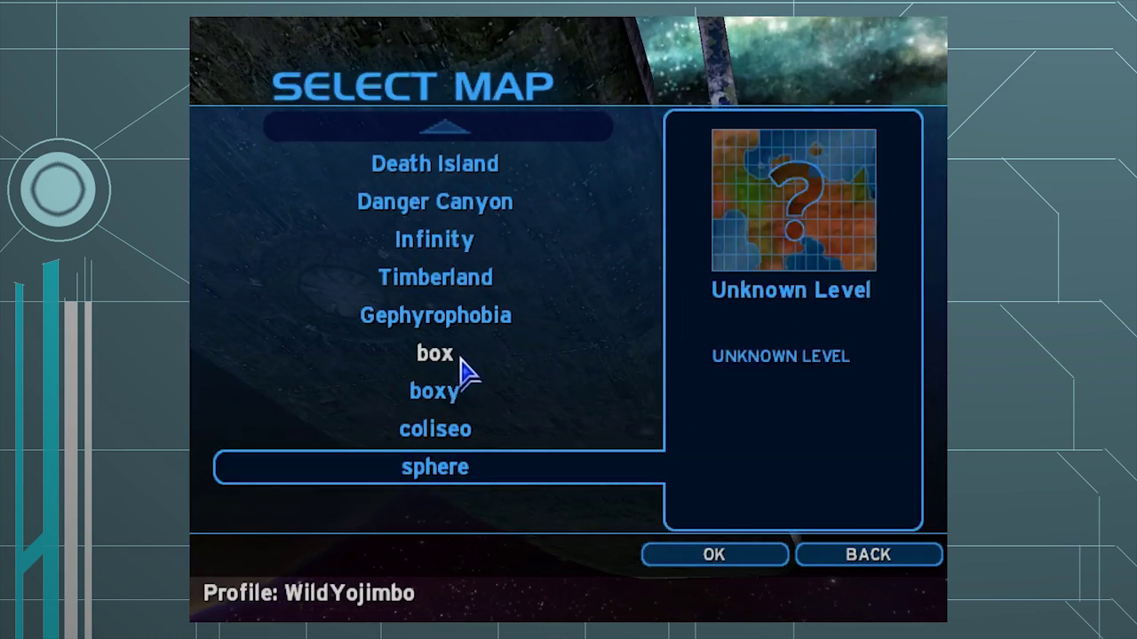
left_click(497, 480)
left_click(461, 203)
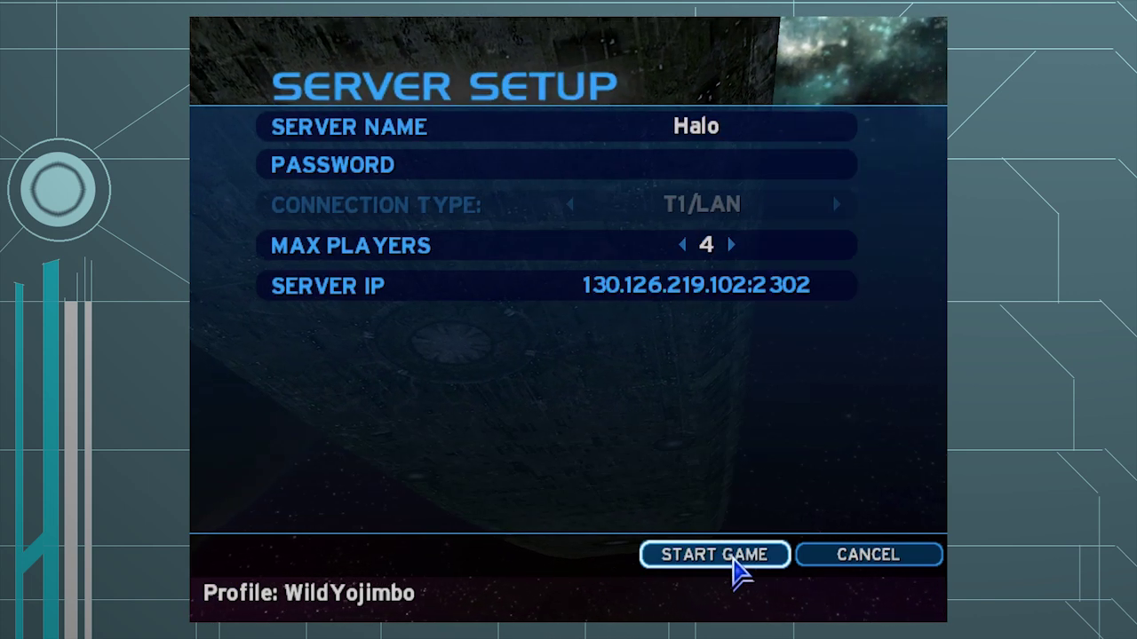
left_click(736, 565)
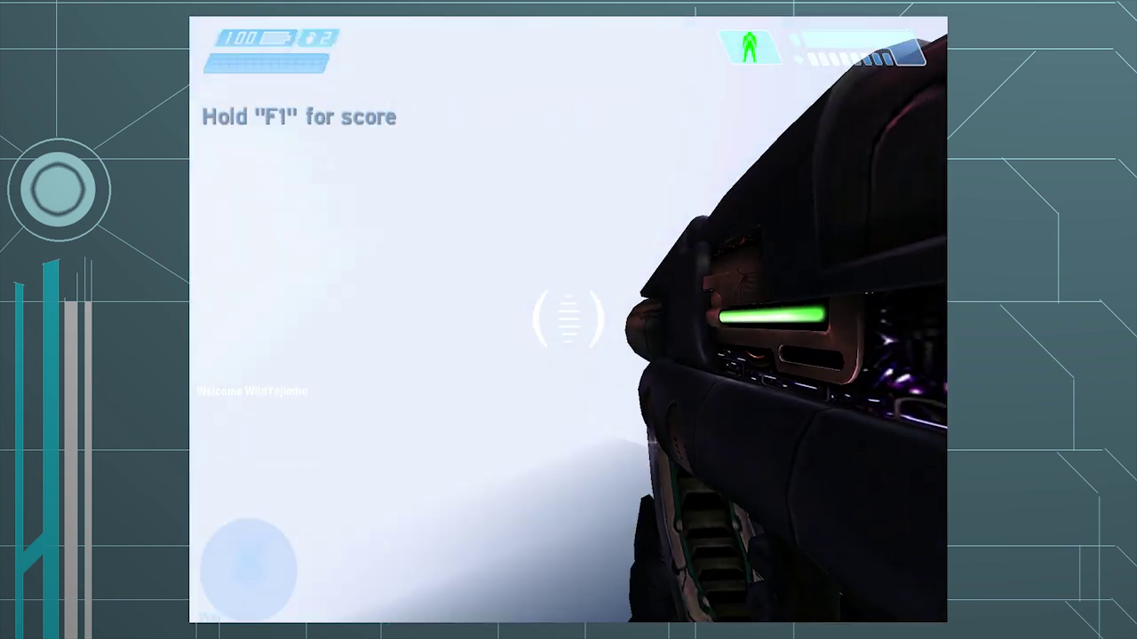
- Walk to the Warthog, get in, and drive it around inside the sphere to test the curved surface
key("w")
key("w")
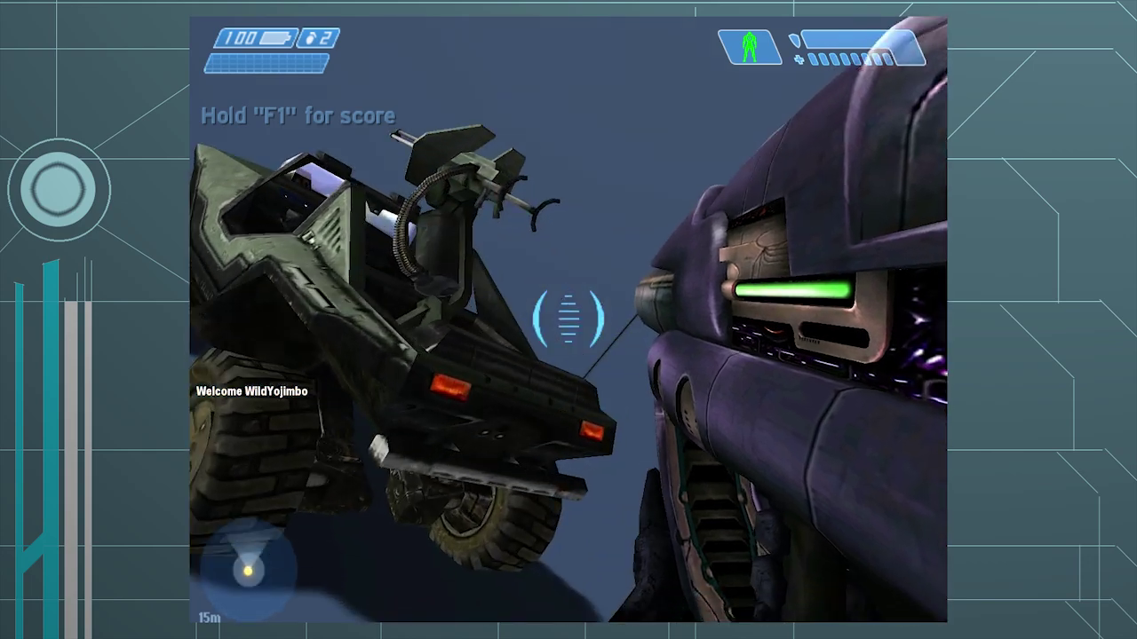
key("e")
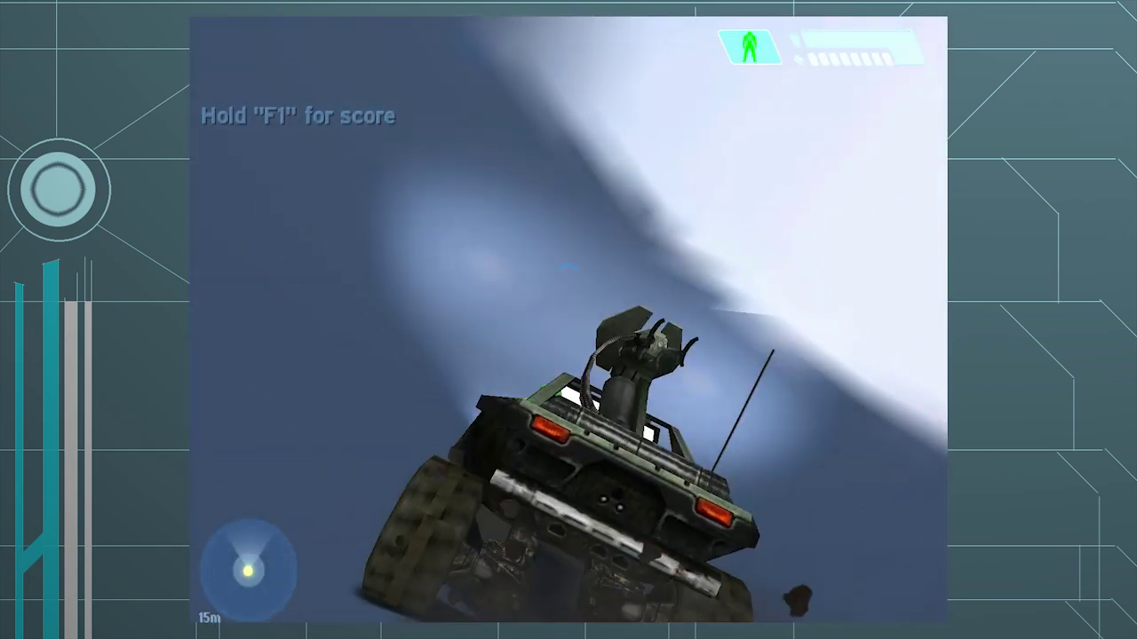
key("w")
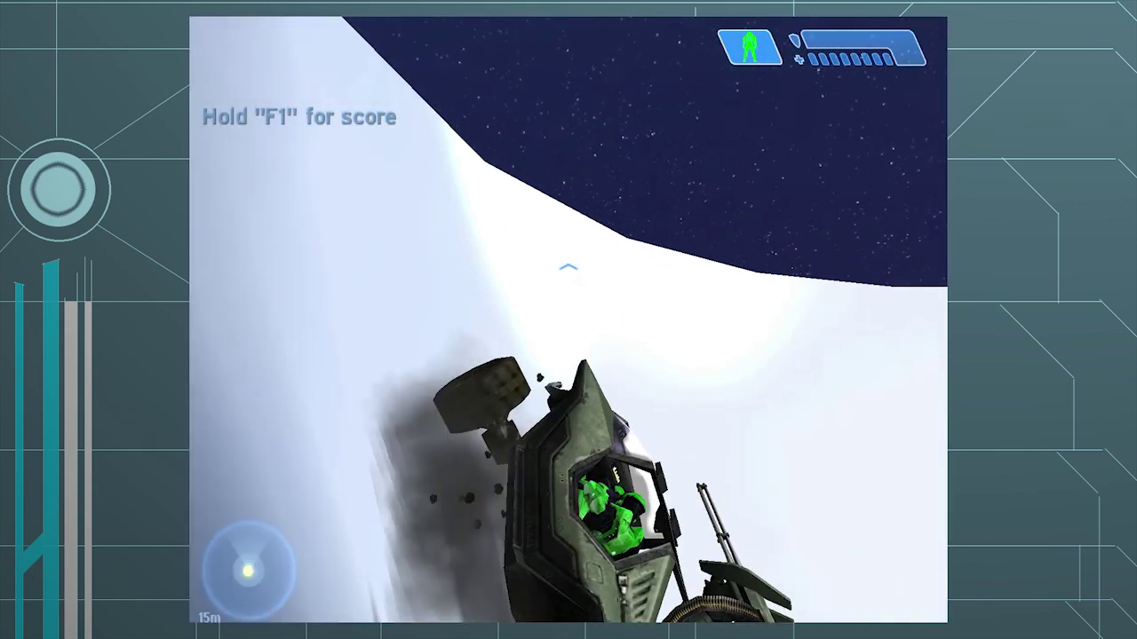
key("w")
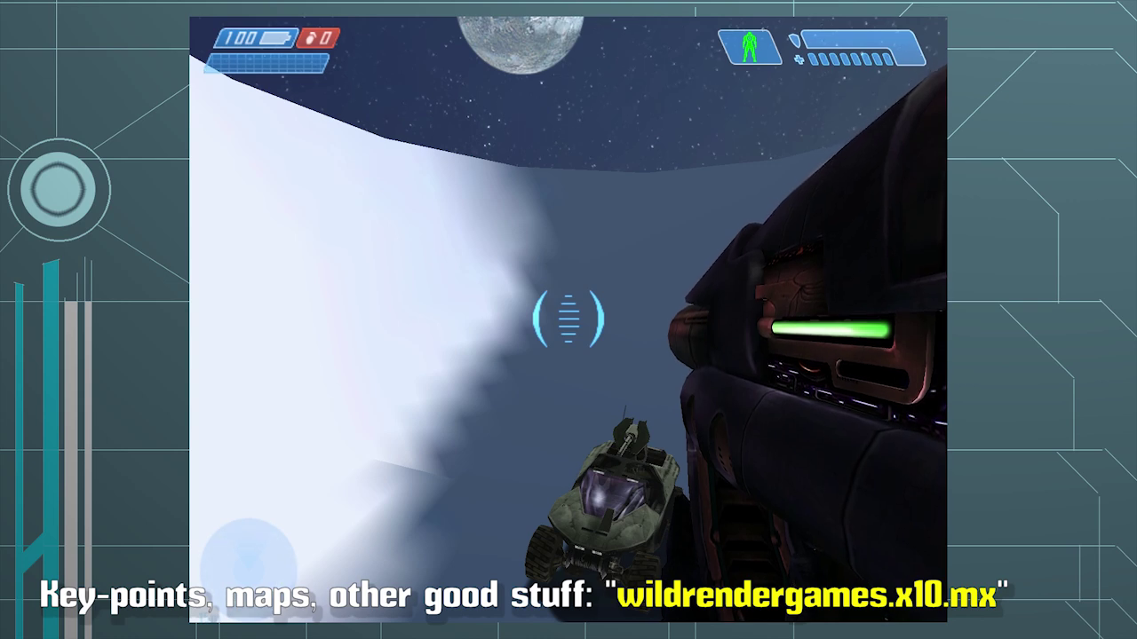
- Walk around the sphere's interior on foot near the Warthog to inspect the lit and shaded surfaces
key("w")
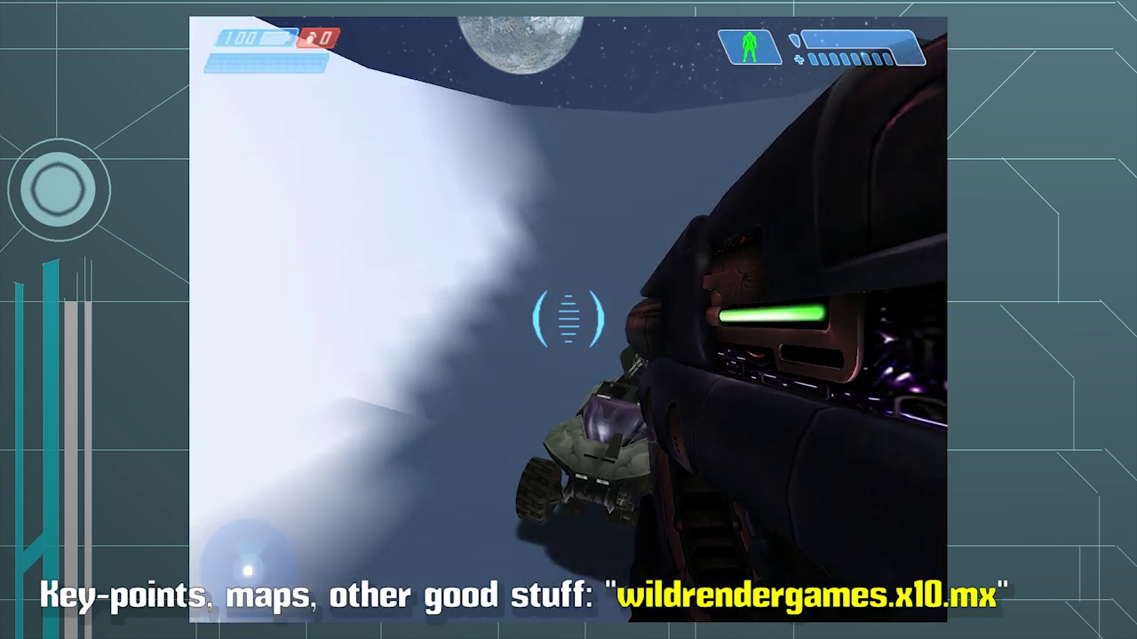
key("w")
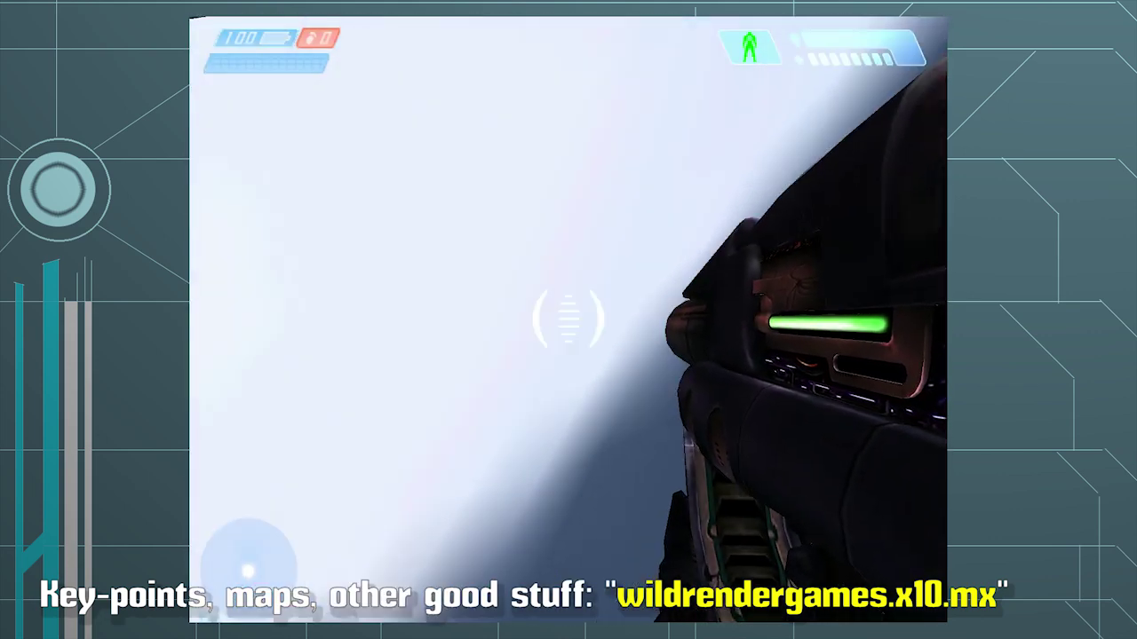
left_click(569, 319)
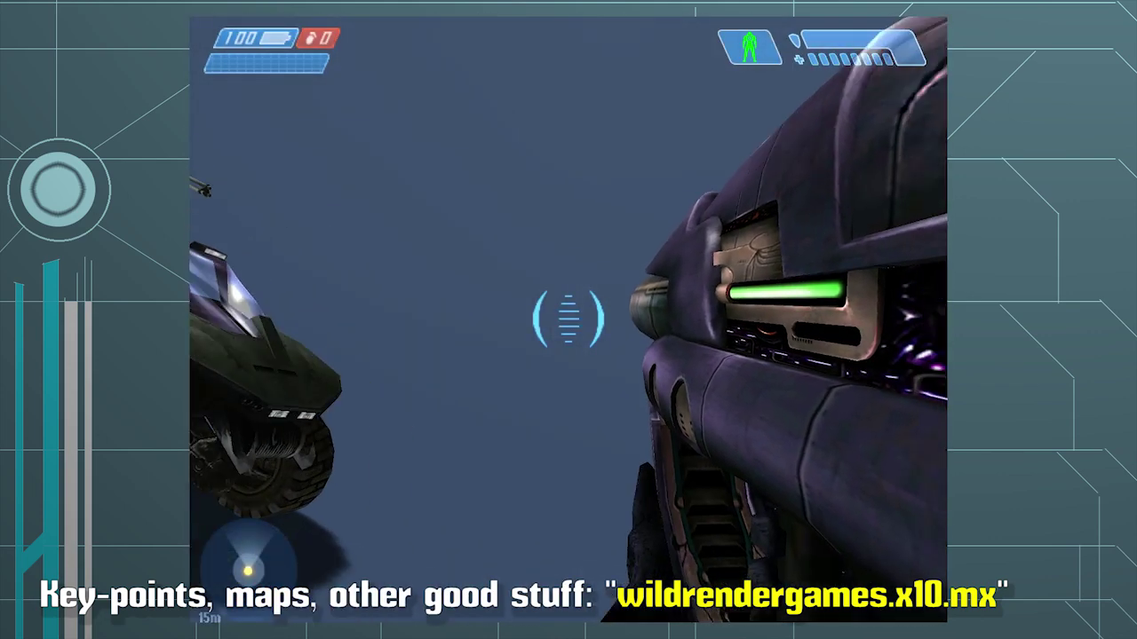